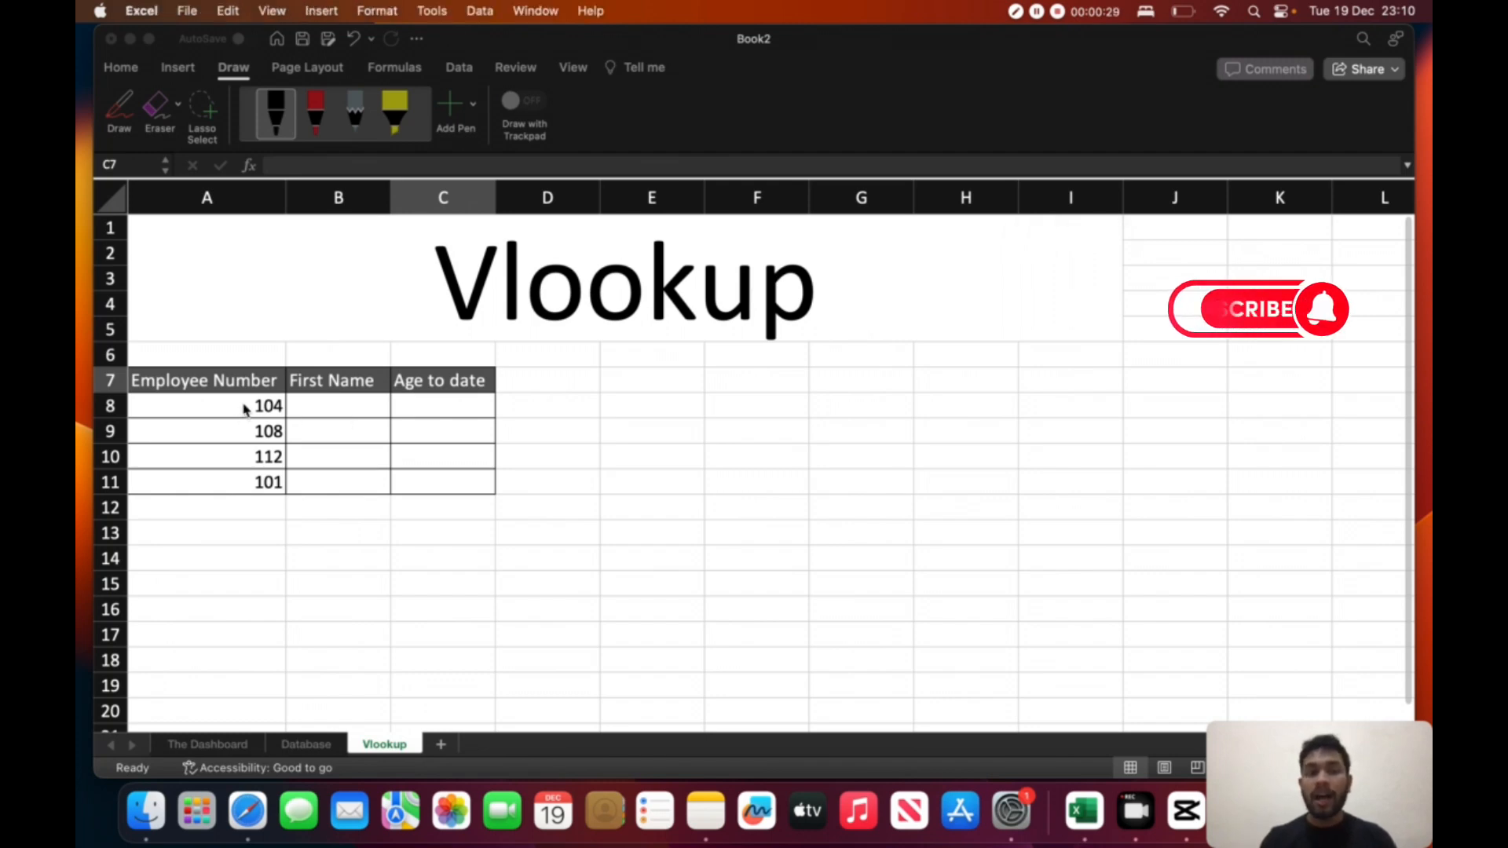
- Circle the employee numbers in black ink and draw arrows pointing down at the First Name and Age to date headers
click(237, 481)
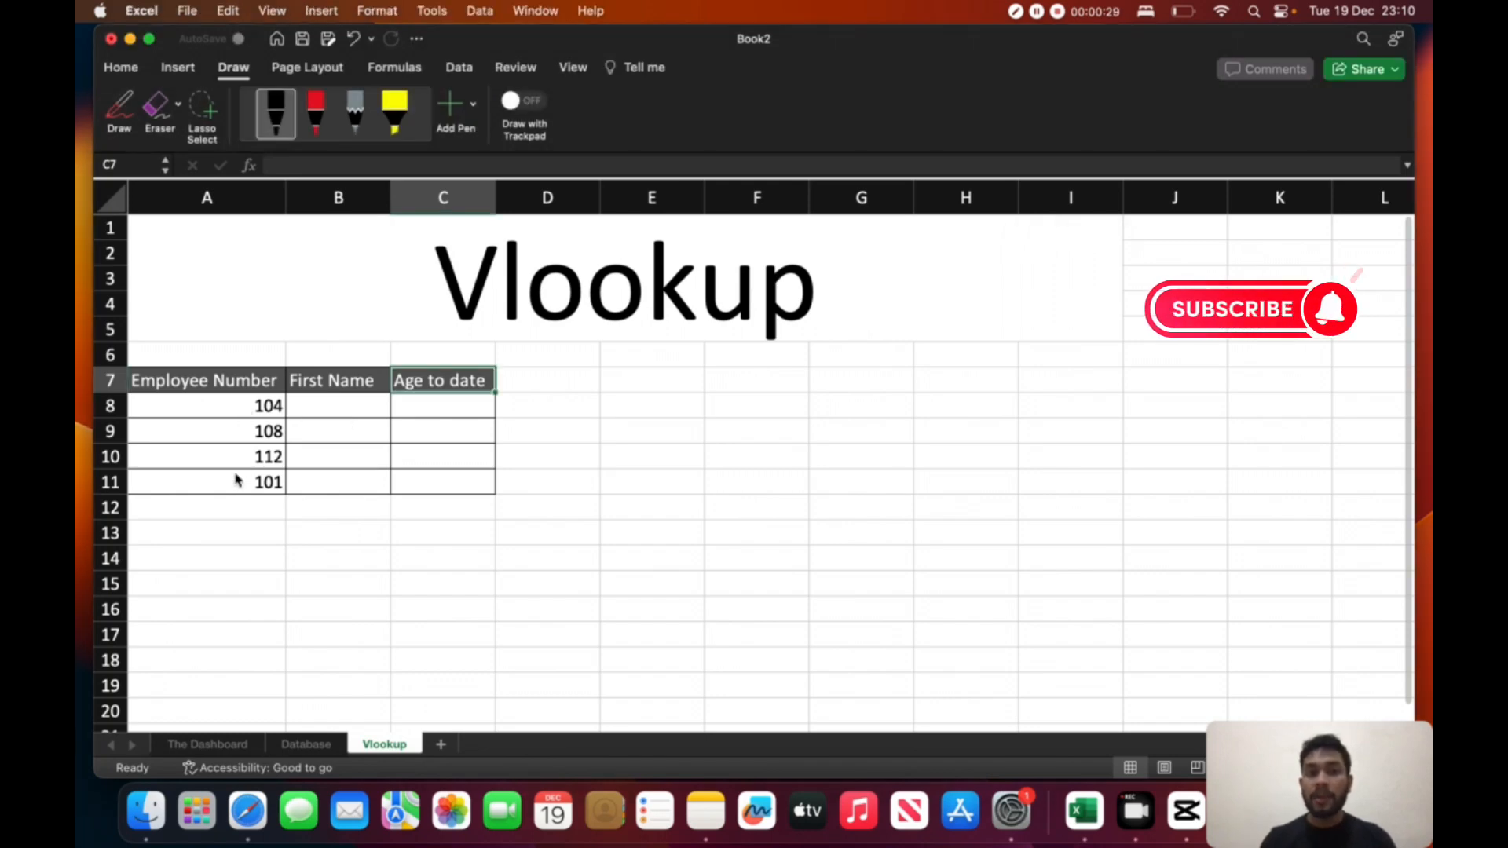
click(120, 110)
mouse_move(257, 378)
mouse_down()
mouse_move(313, 554)
mouse_move(276, 396)
mouse_up()
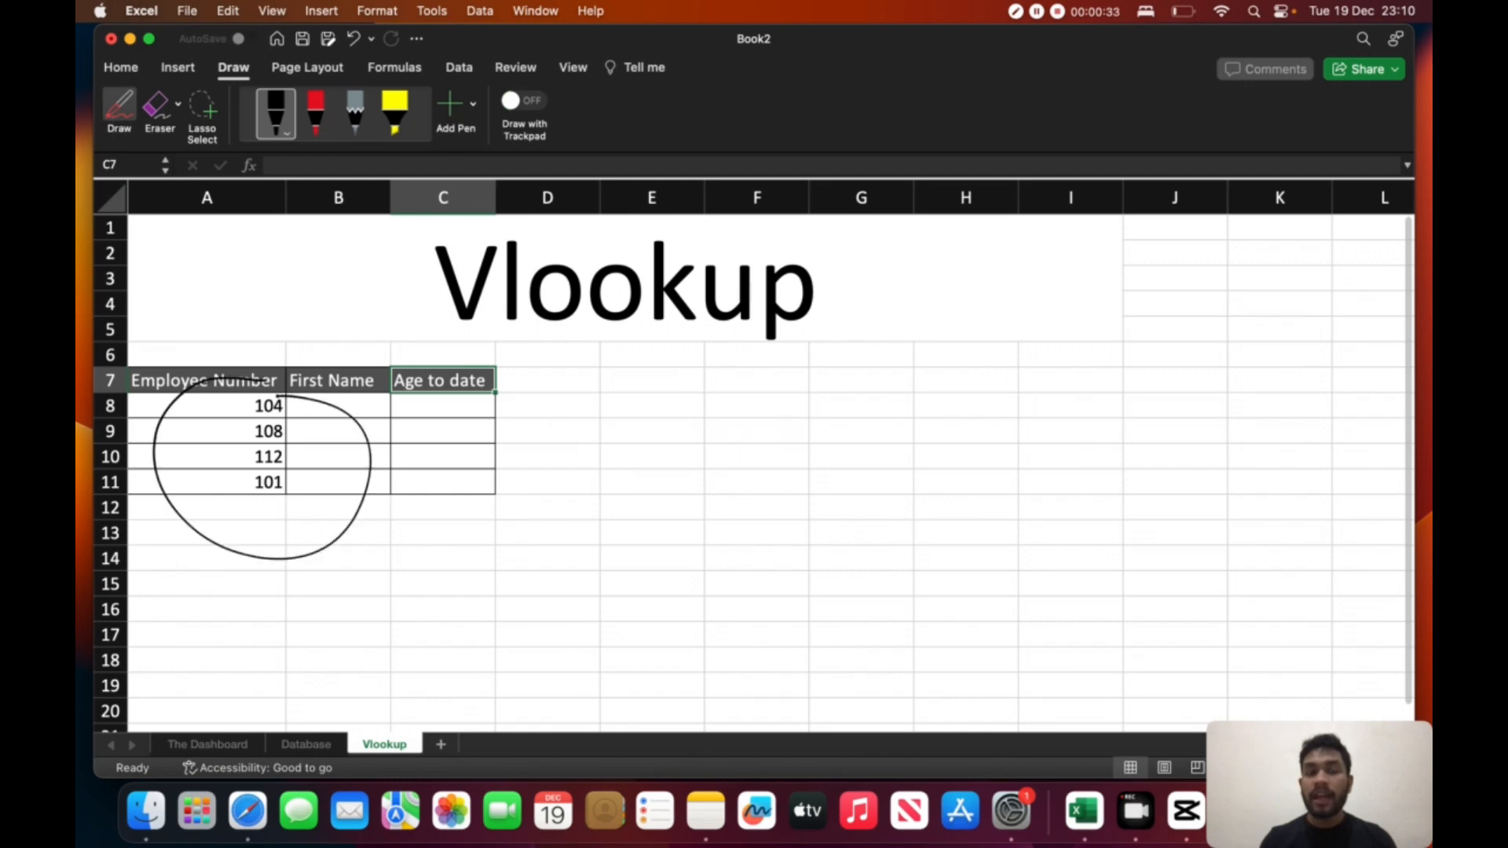
drag(336, 306, 337, 362)
drag(423, 319, 425, 368)
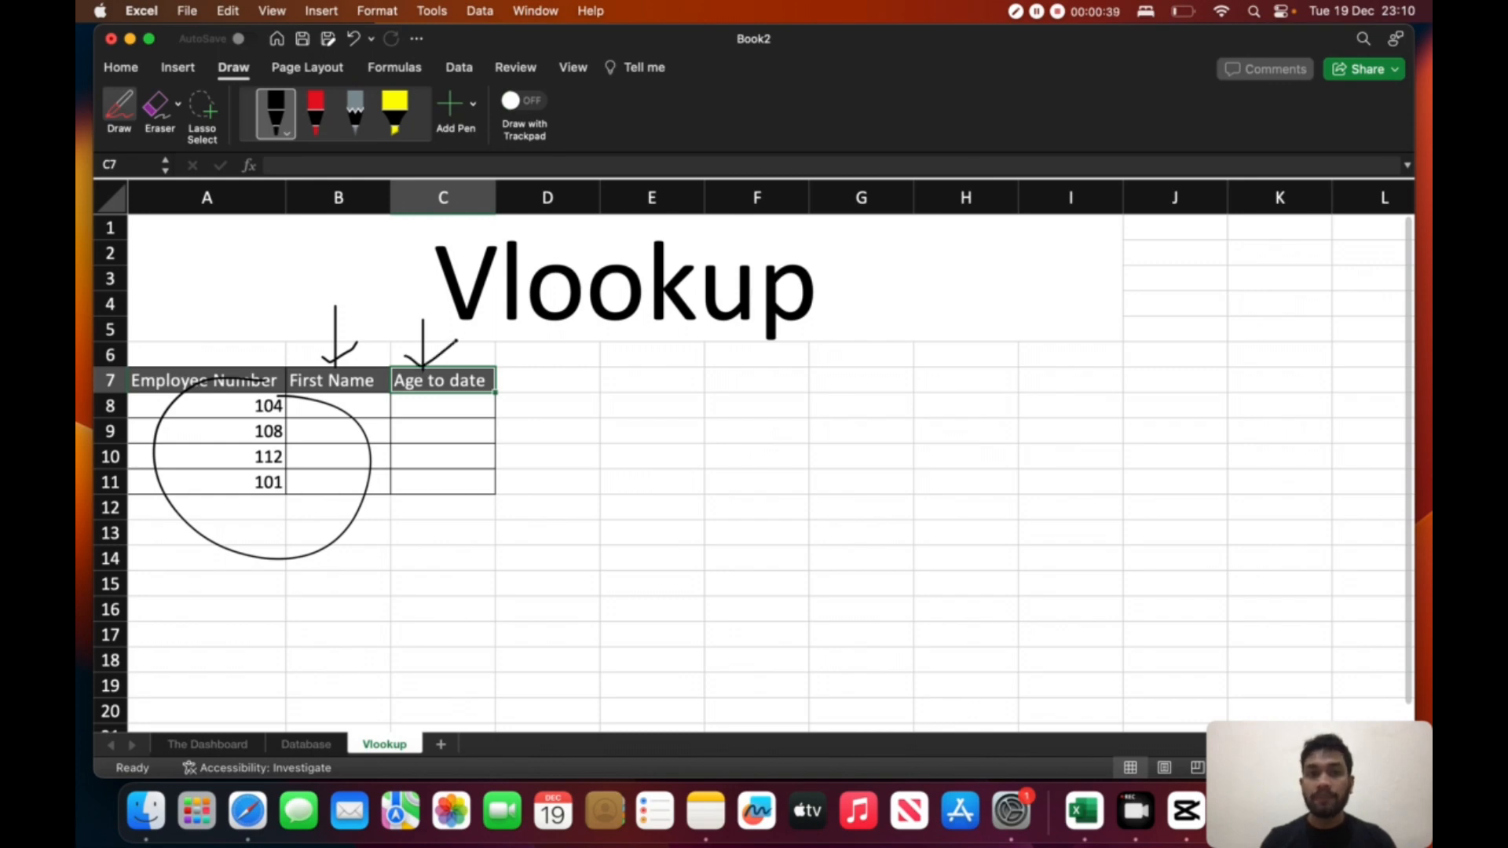
click(121, 110)
- Look over the employee records on the Database sheet, and erase the ink arrows and circle on the Vlookup sheet
click(321, 746)
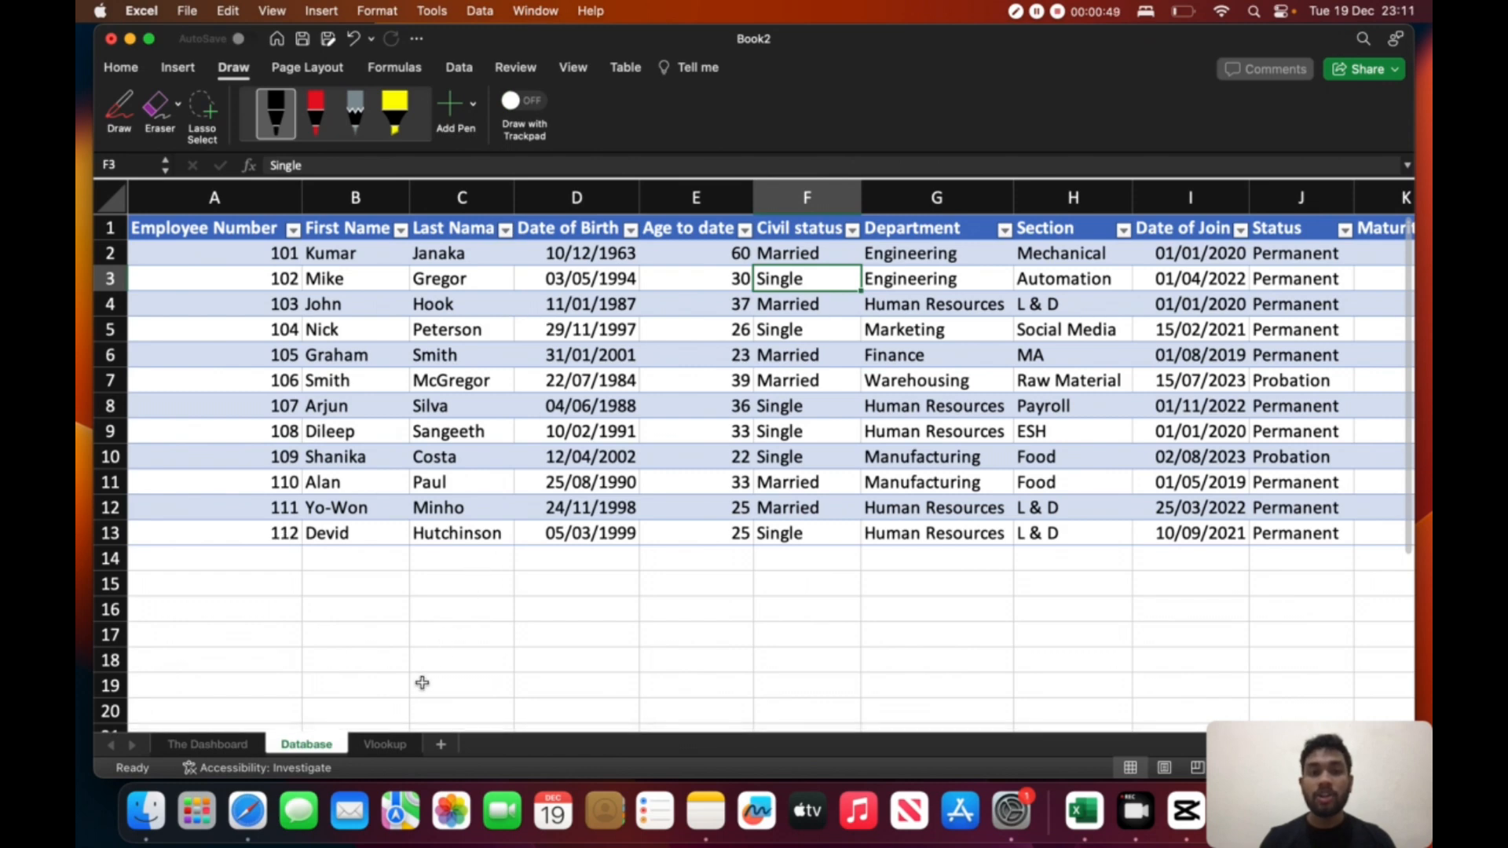
click(389, 747)
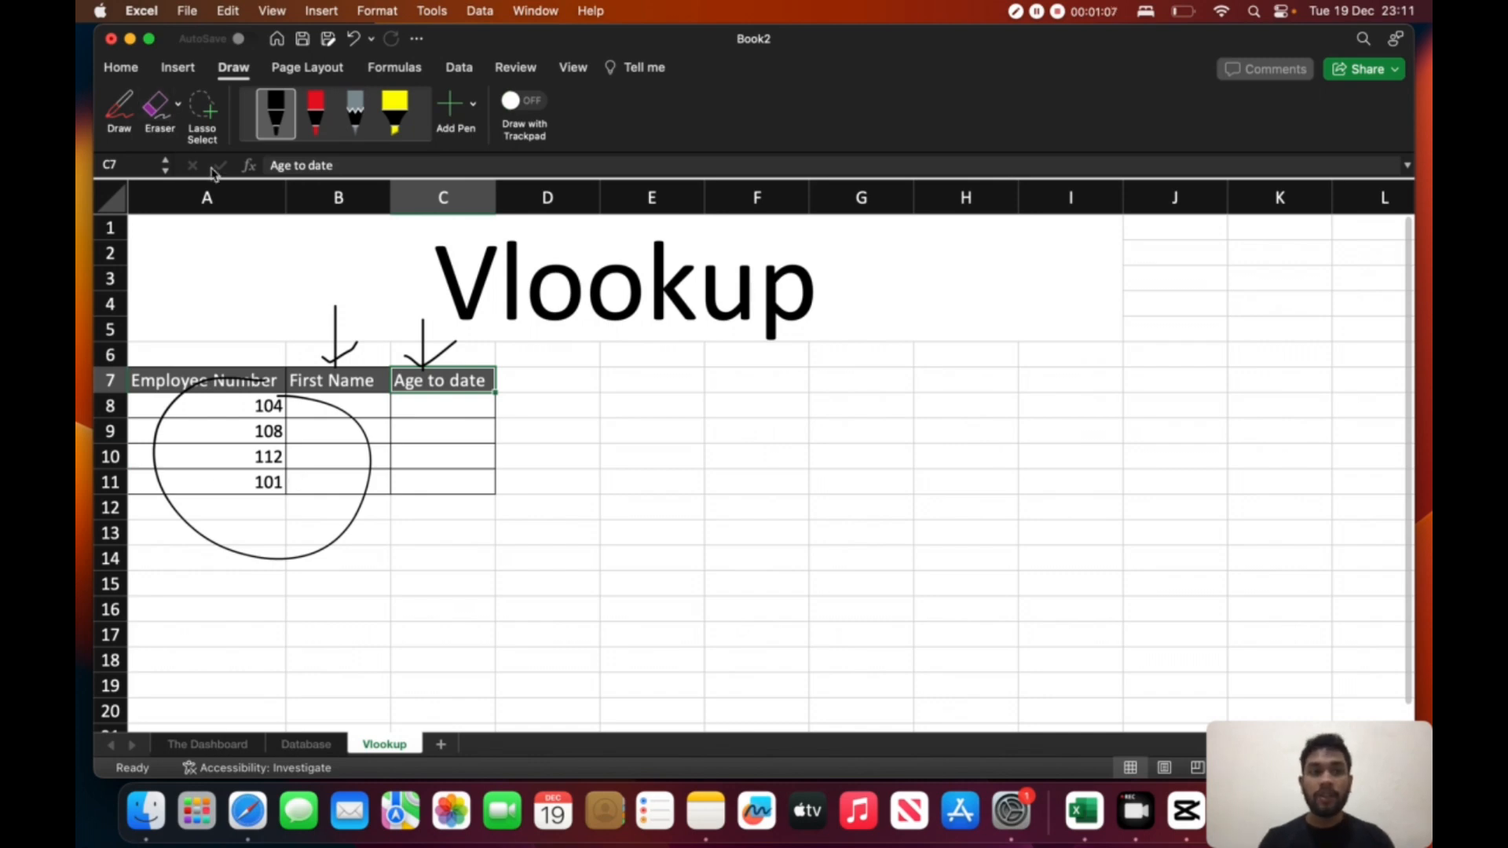
click(156, 104)
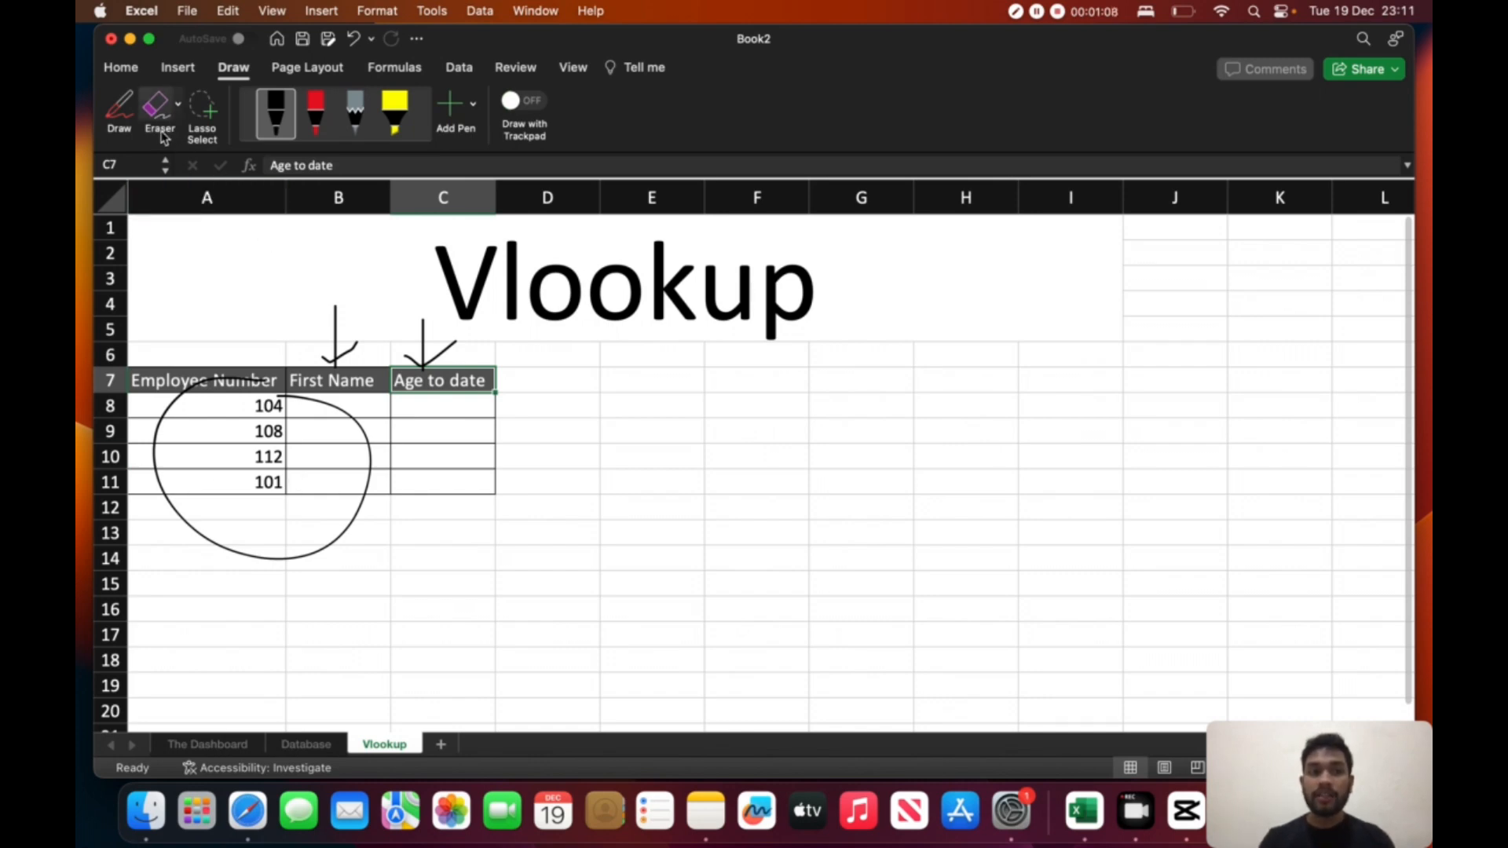
click(423, 345)
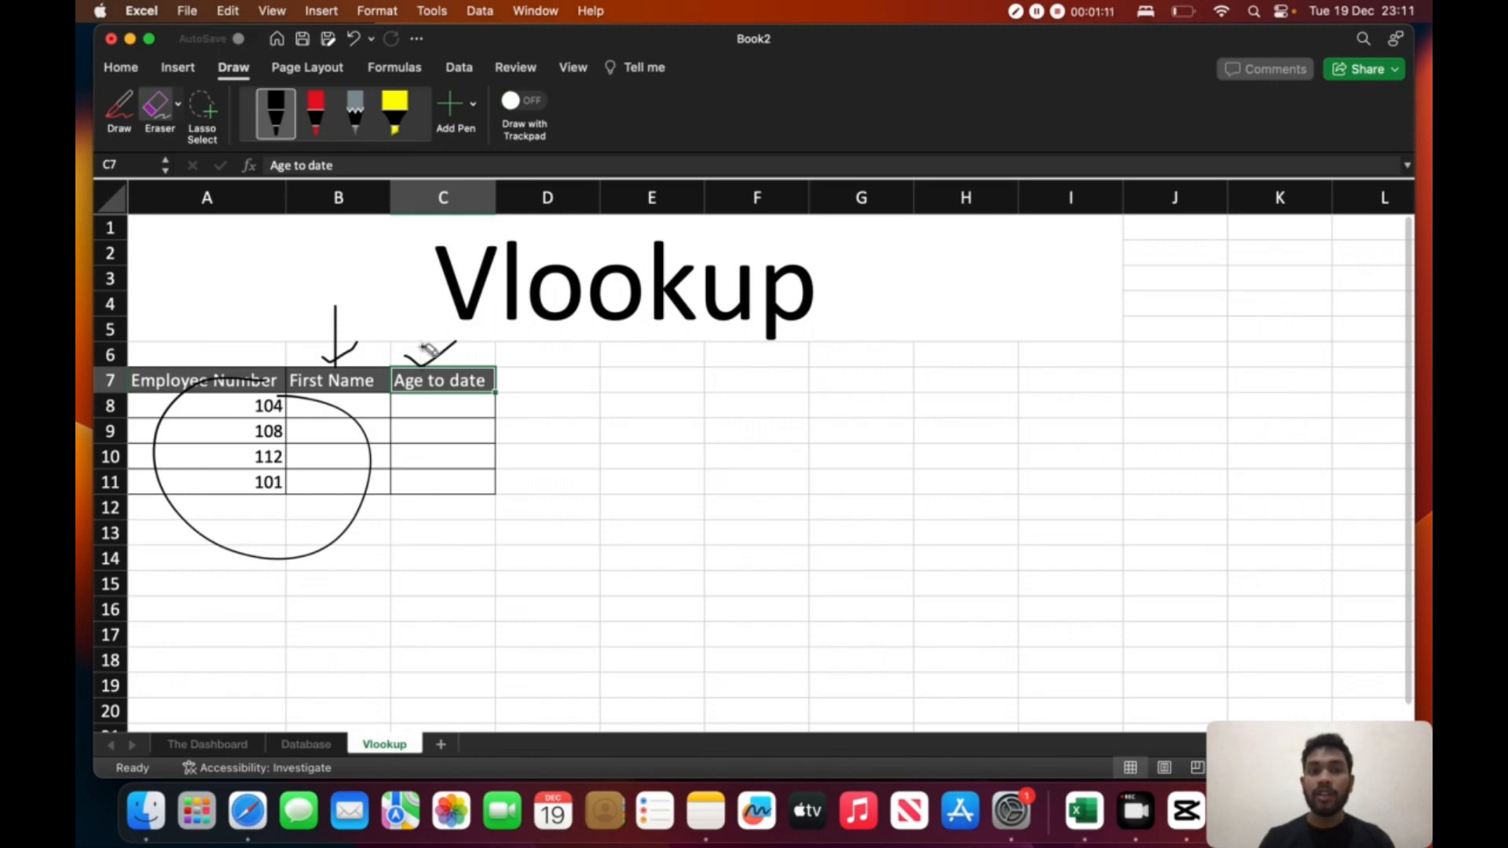
click(430, 358)
click(341, 358)
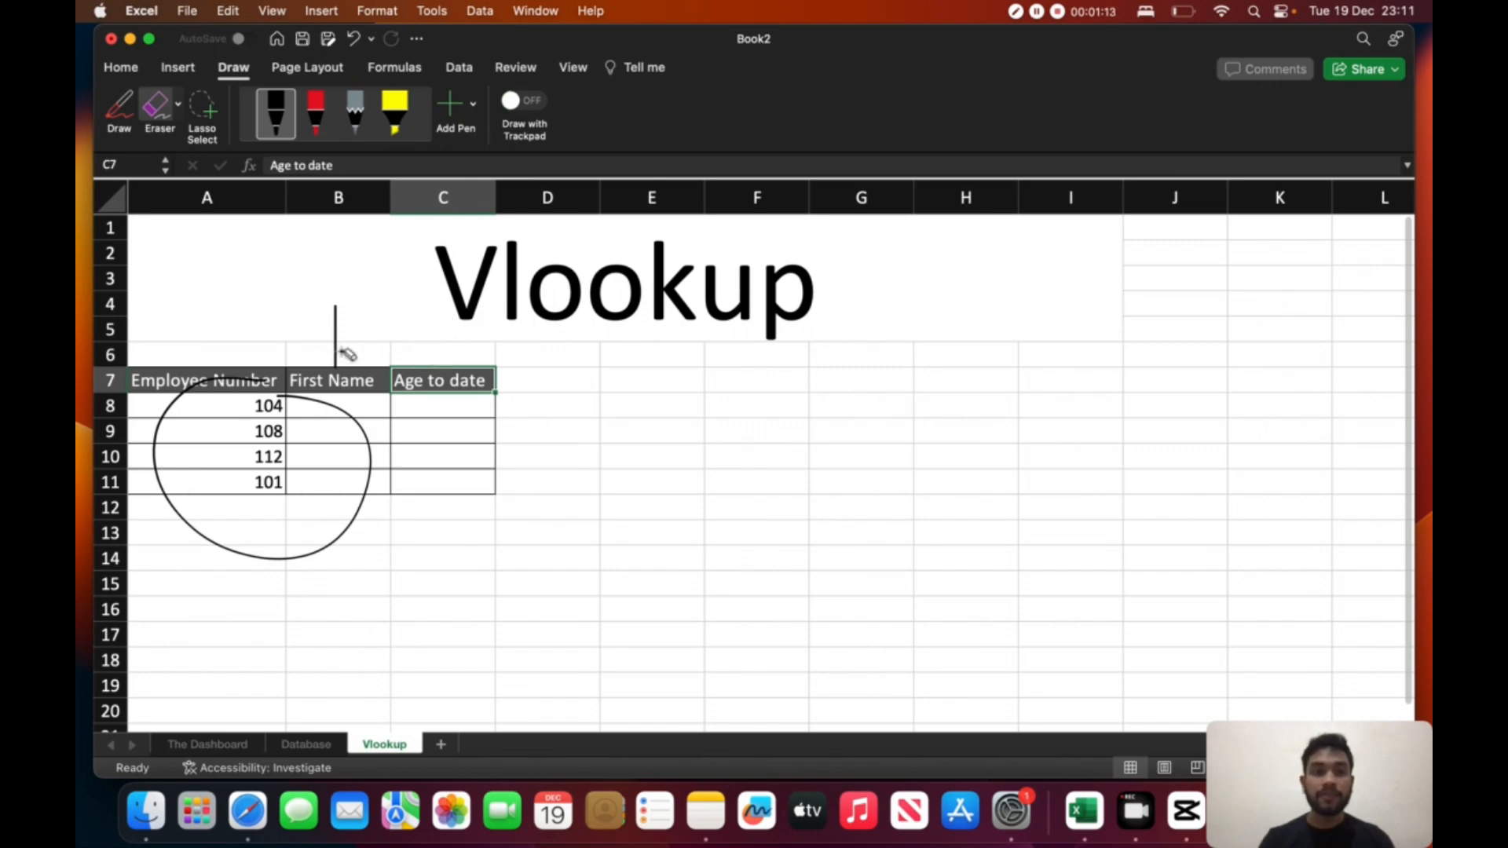
click(335, 346)
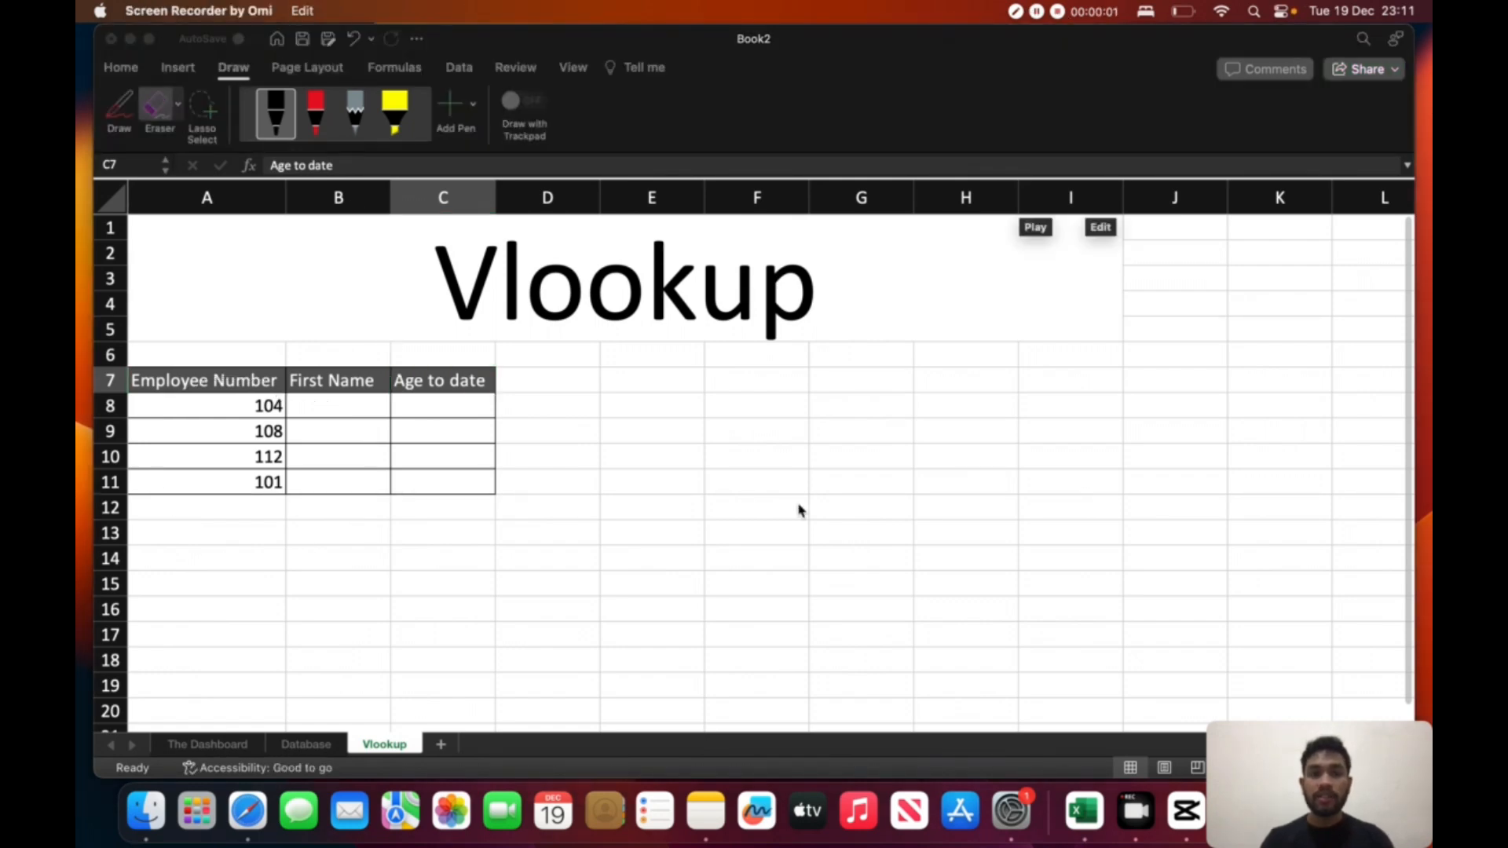
- Start a VLOOKUP formula in cell B8 under First Name, using A8 as the lookup value
click(356, 404)
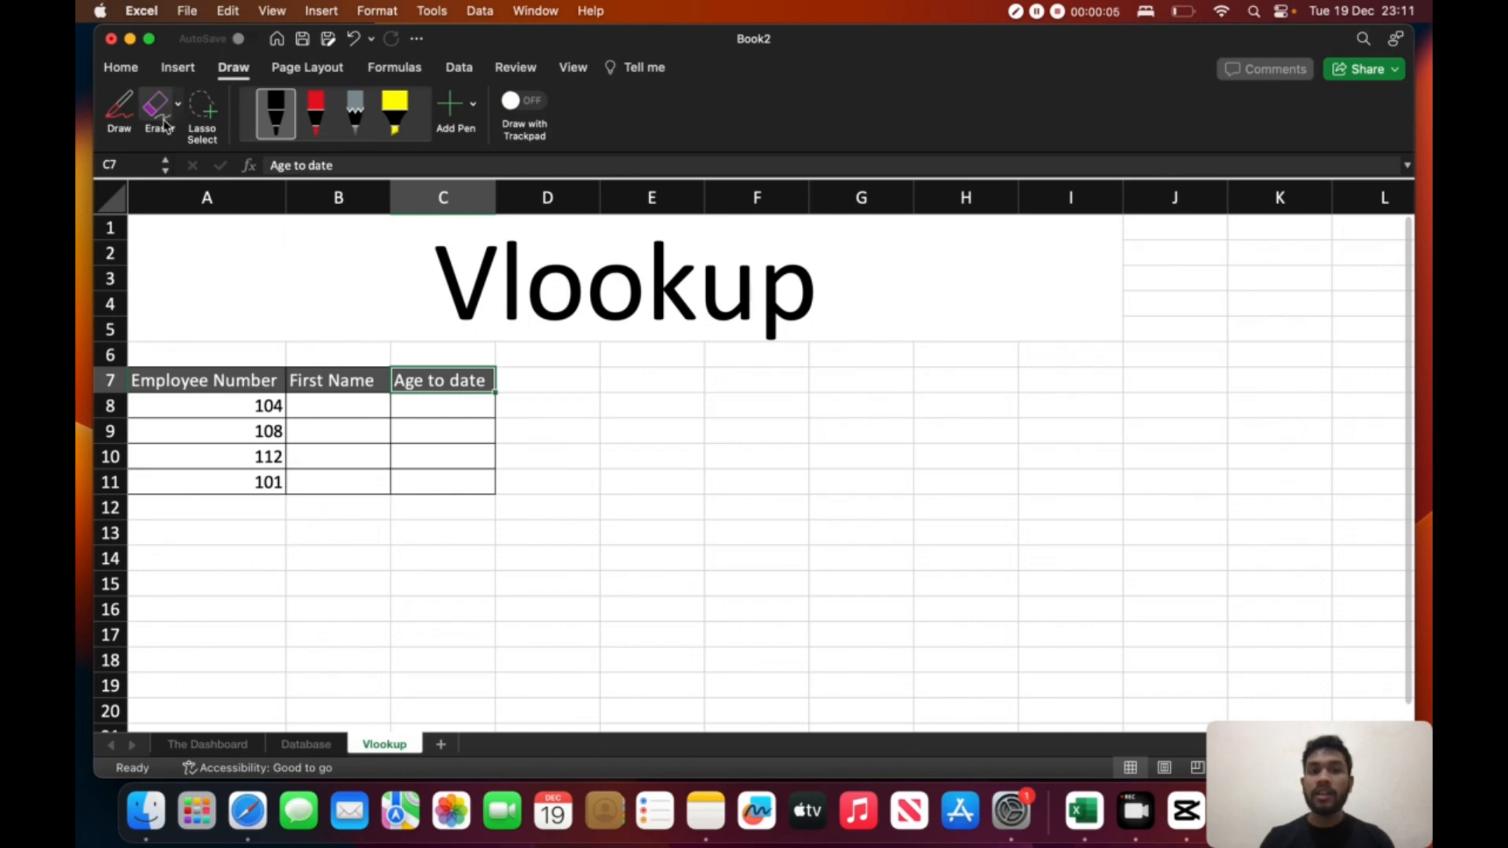
click(343, 409)
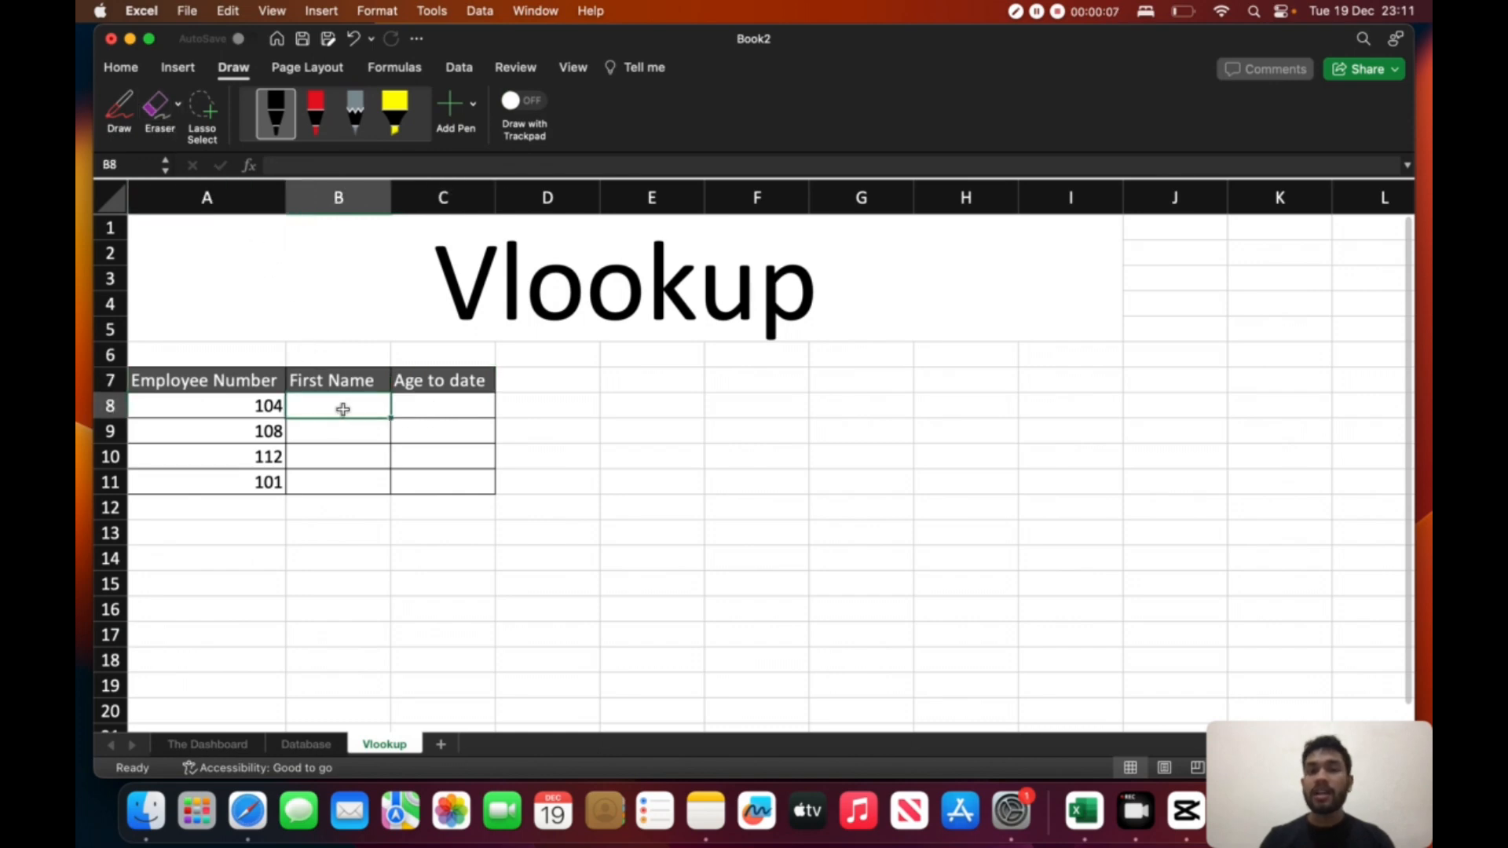
text(=)
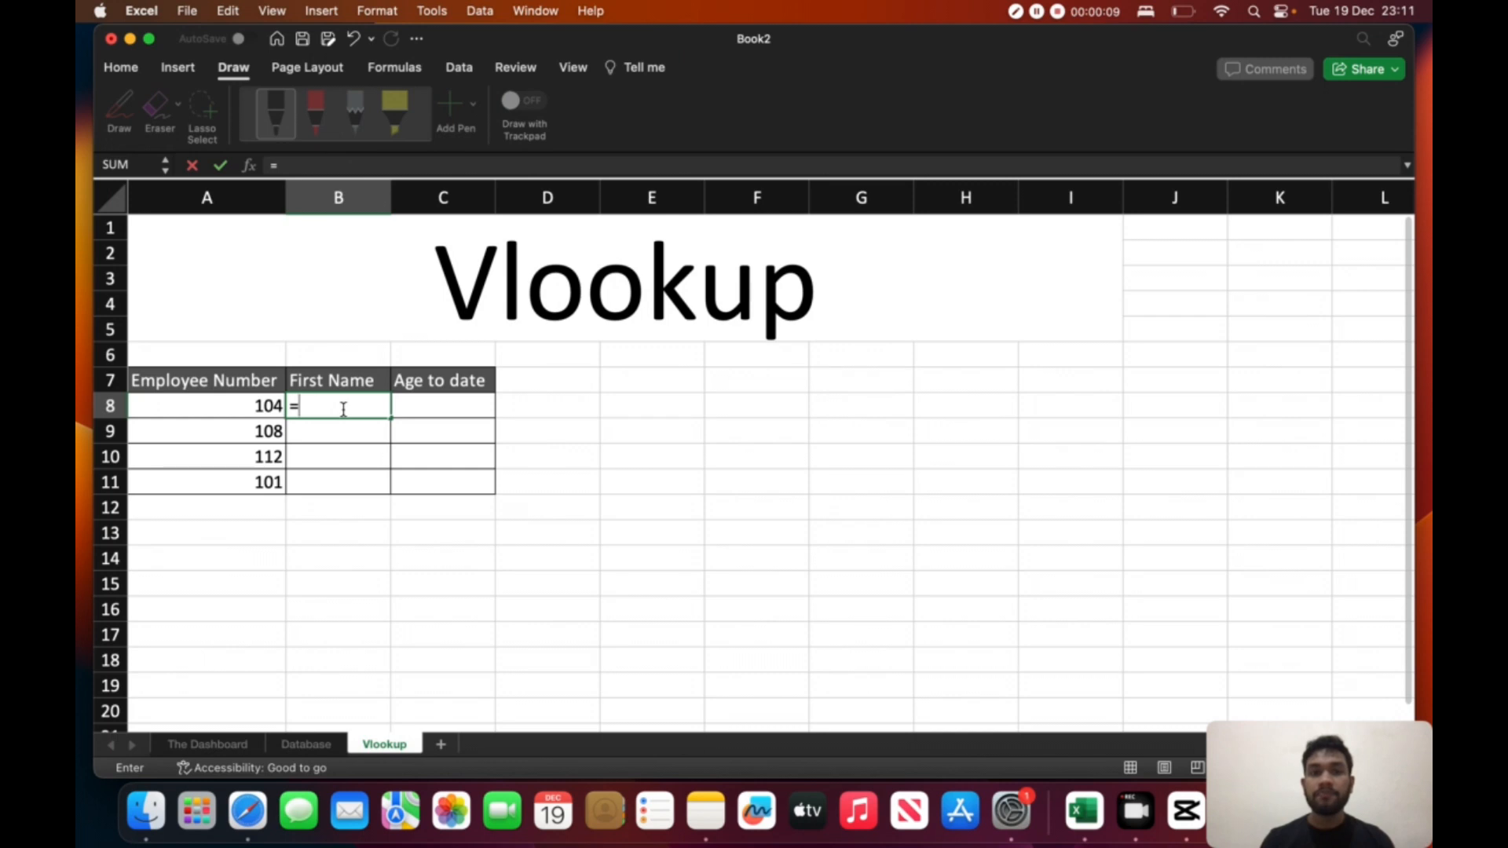
text(v)
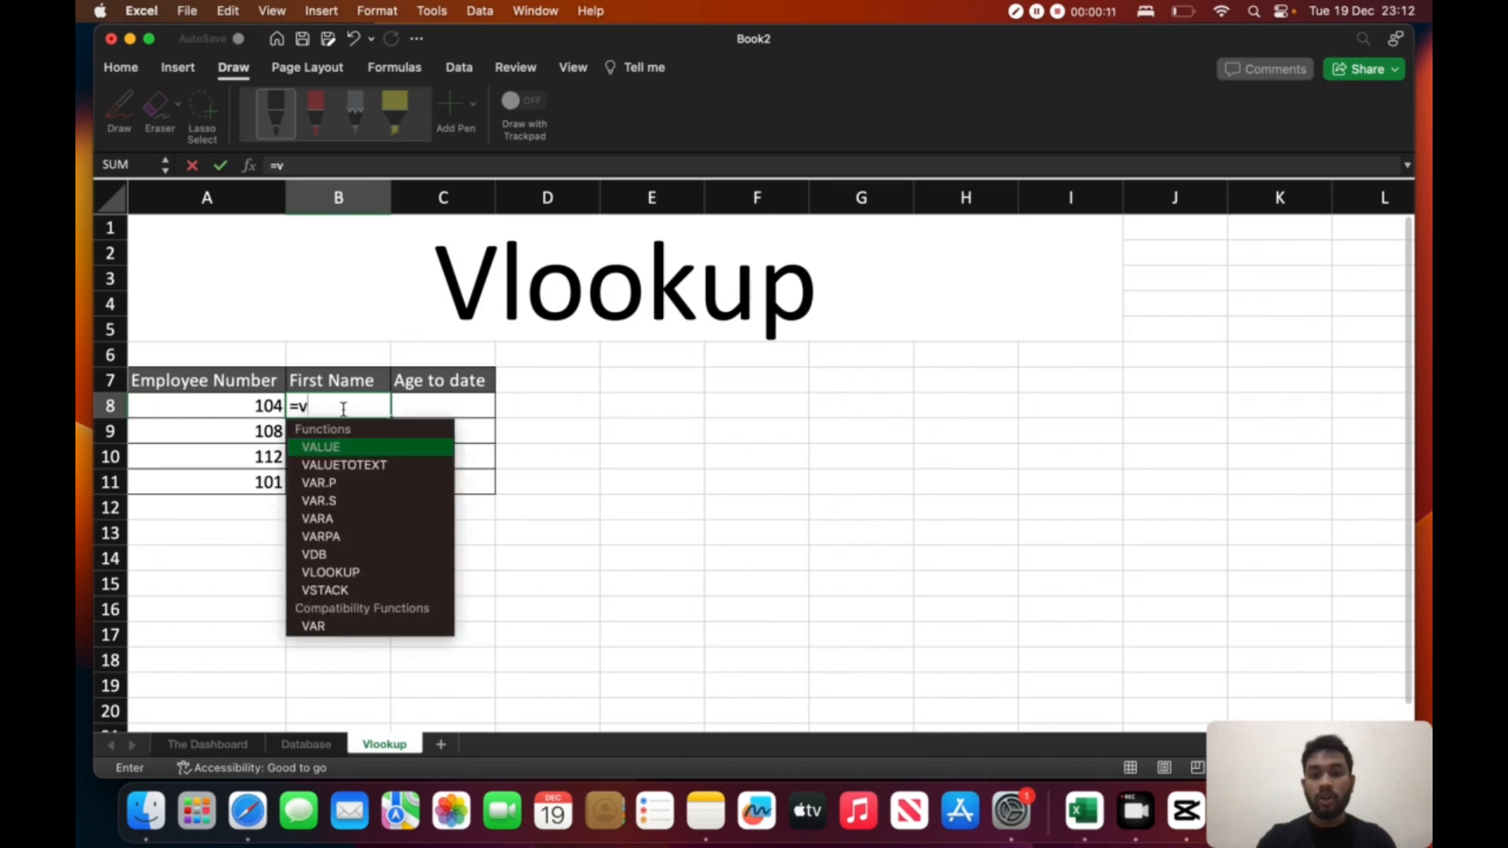
text(lookup)
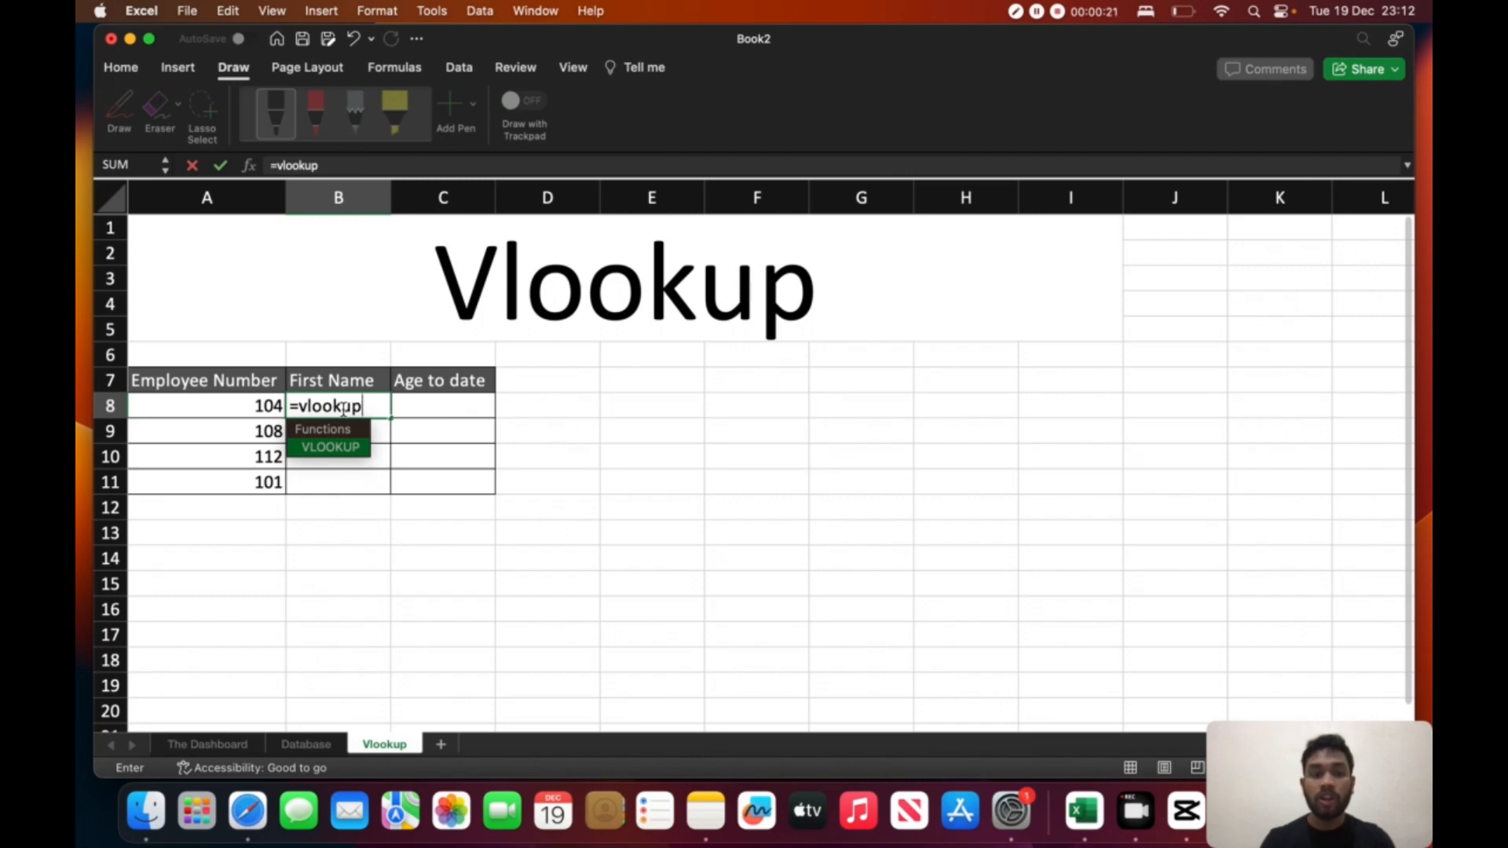
key(Tab)
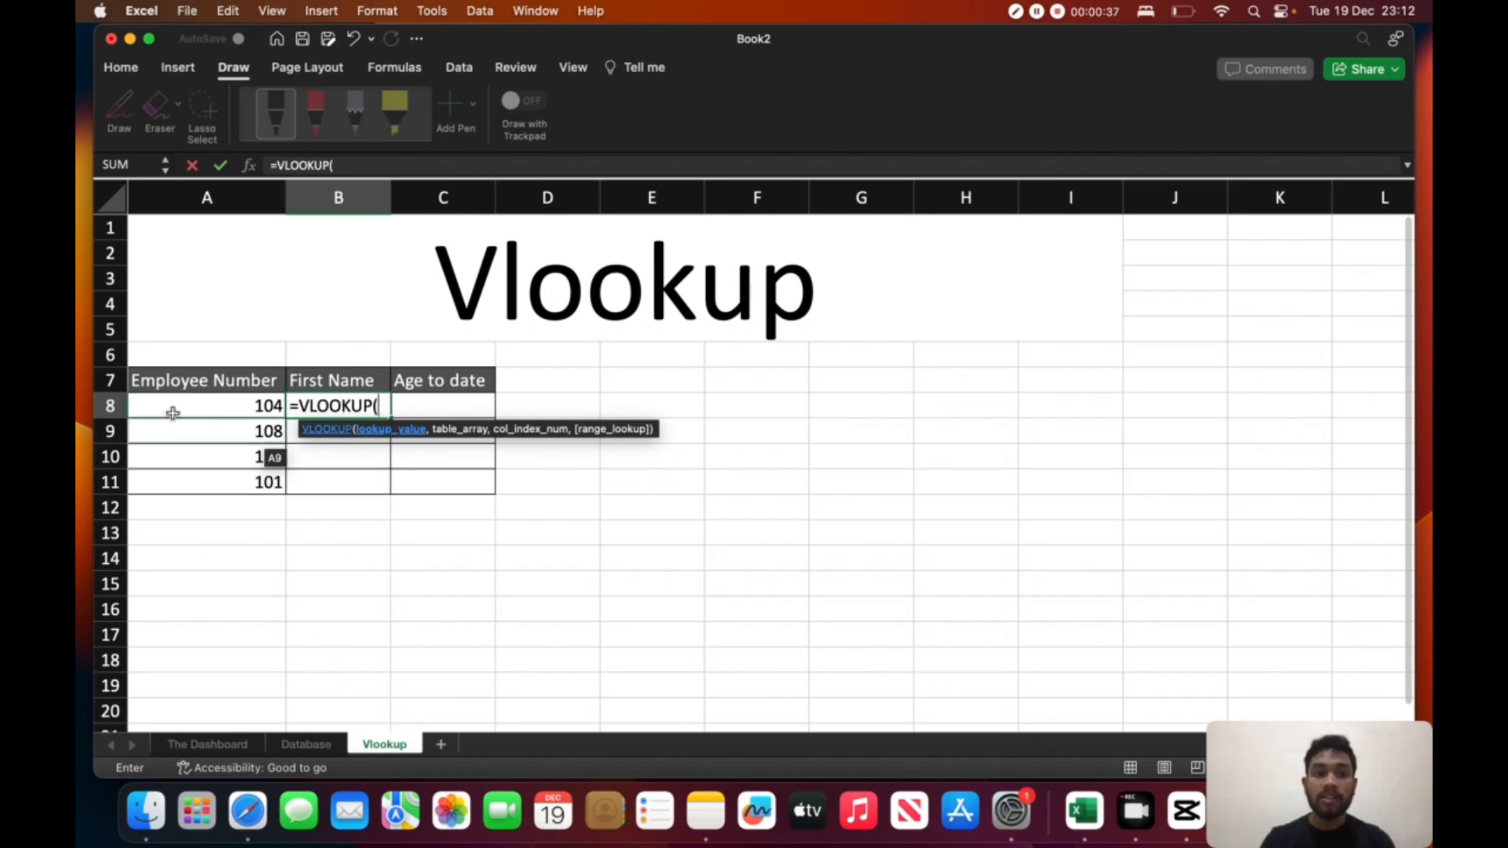
click(251, 405)
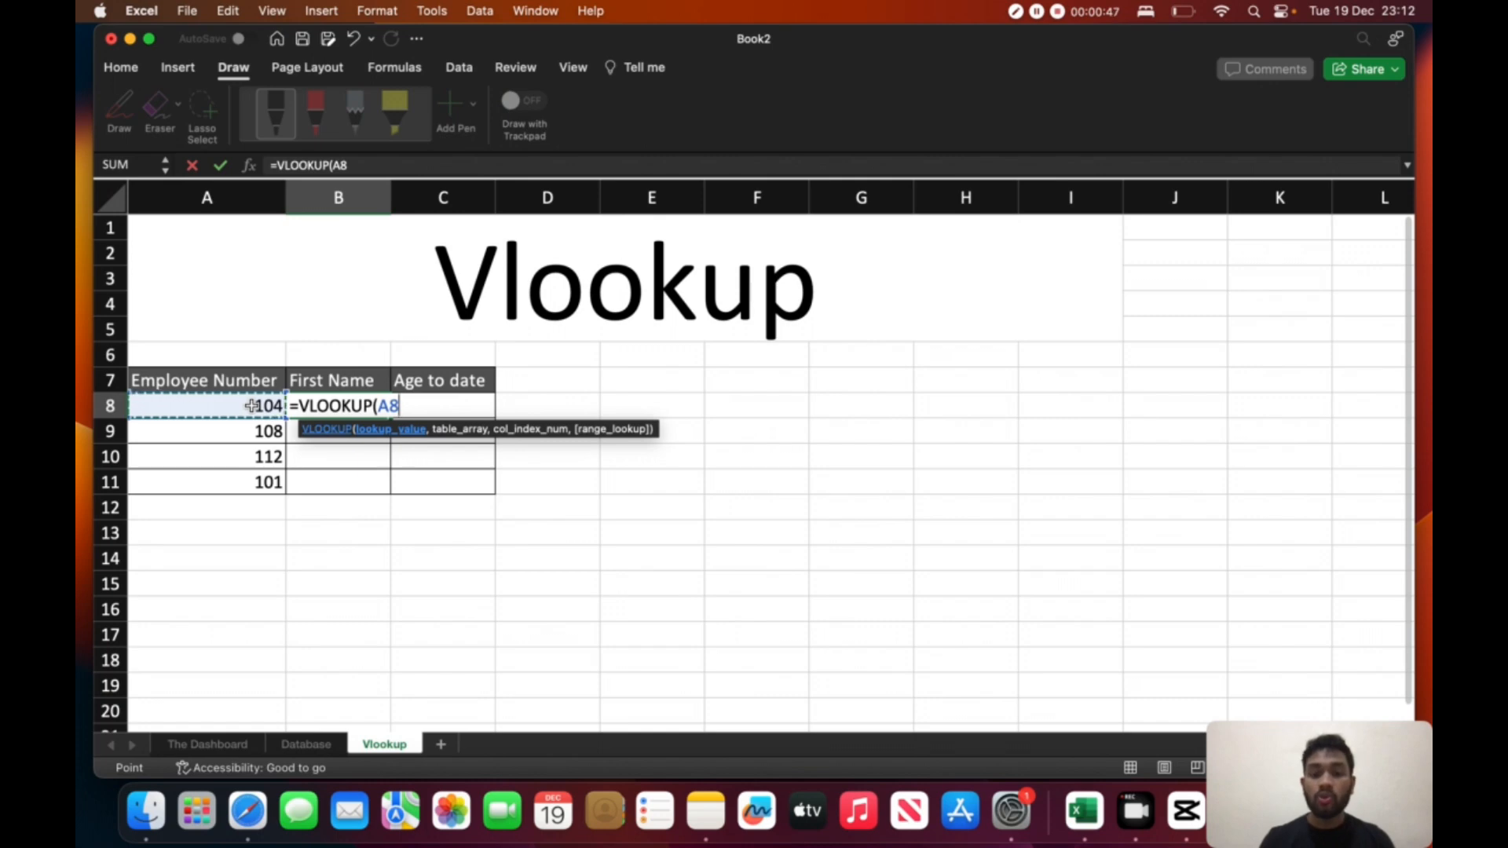
text(,)
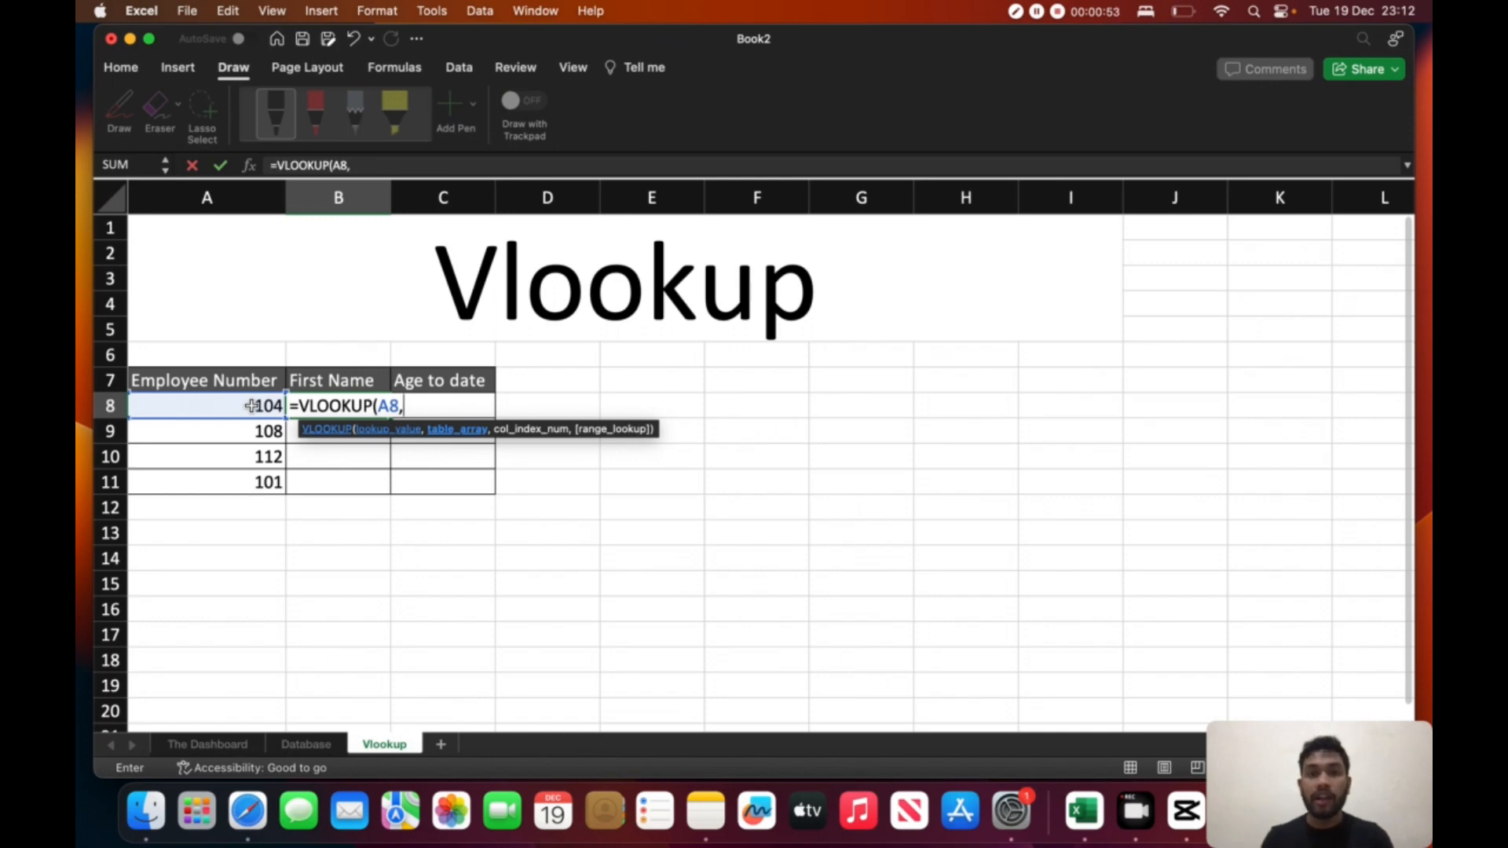
- Set the formula's table array to A1:J13 on the Database sheet, covering the Employee Number through Status columns
click(322, 745)
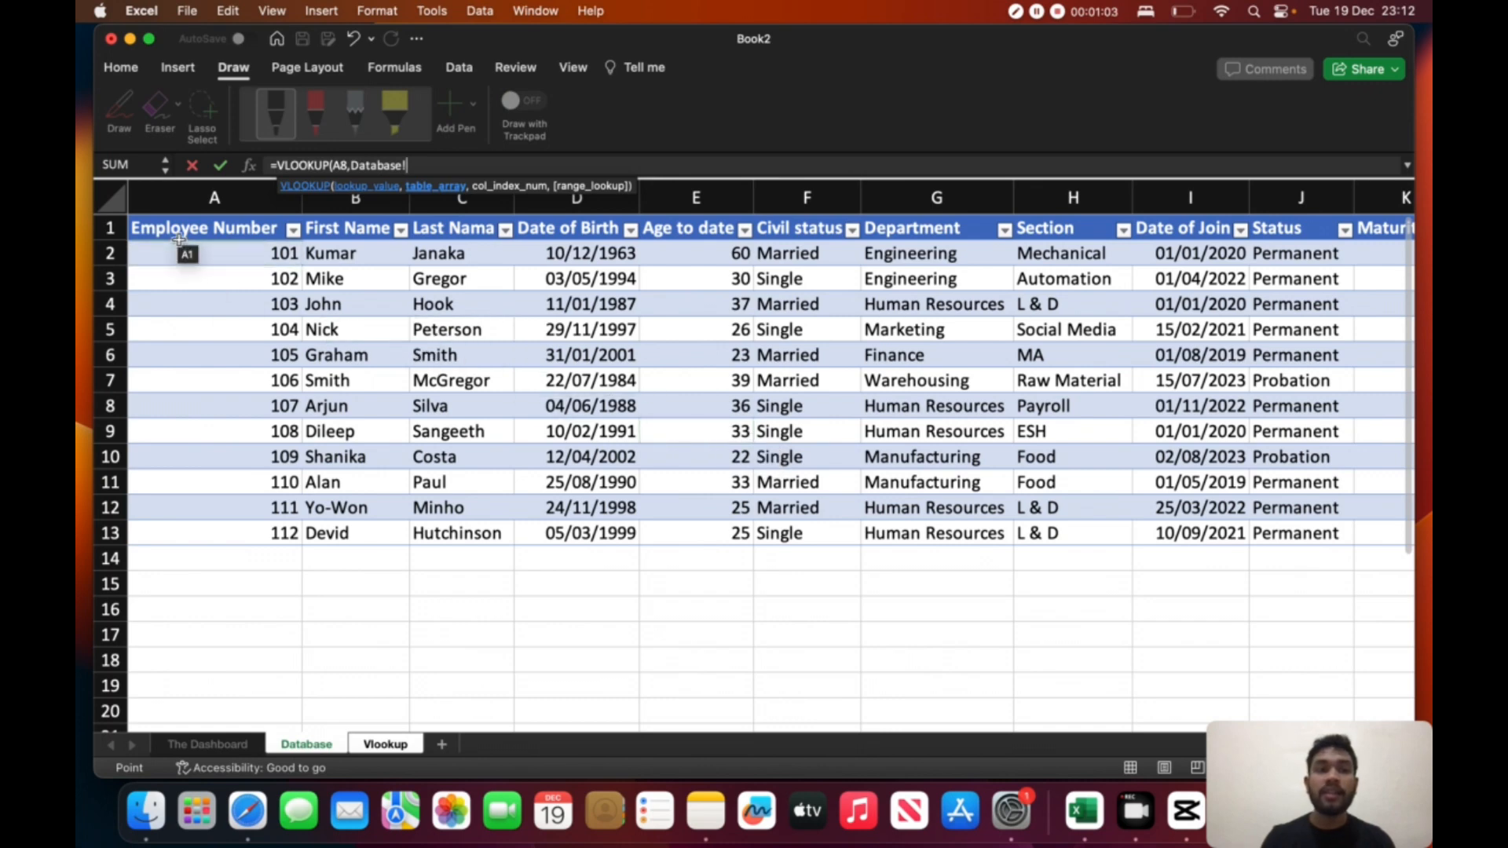
drag(177, 231, 1313, 529)
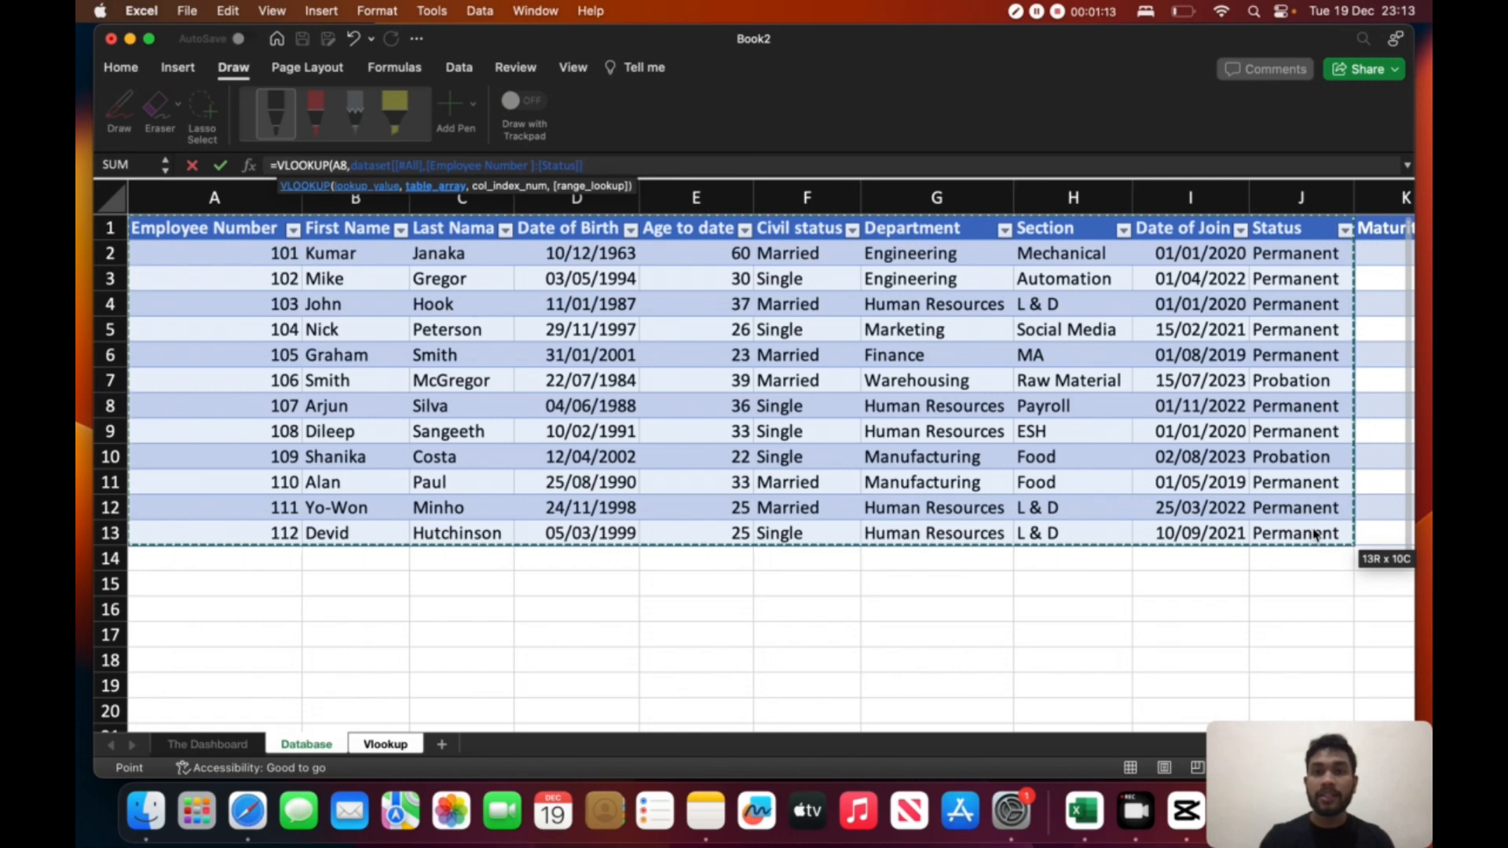
text(,)
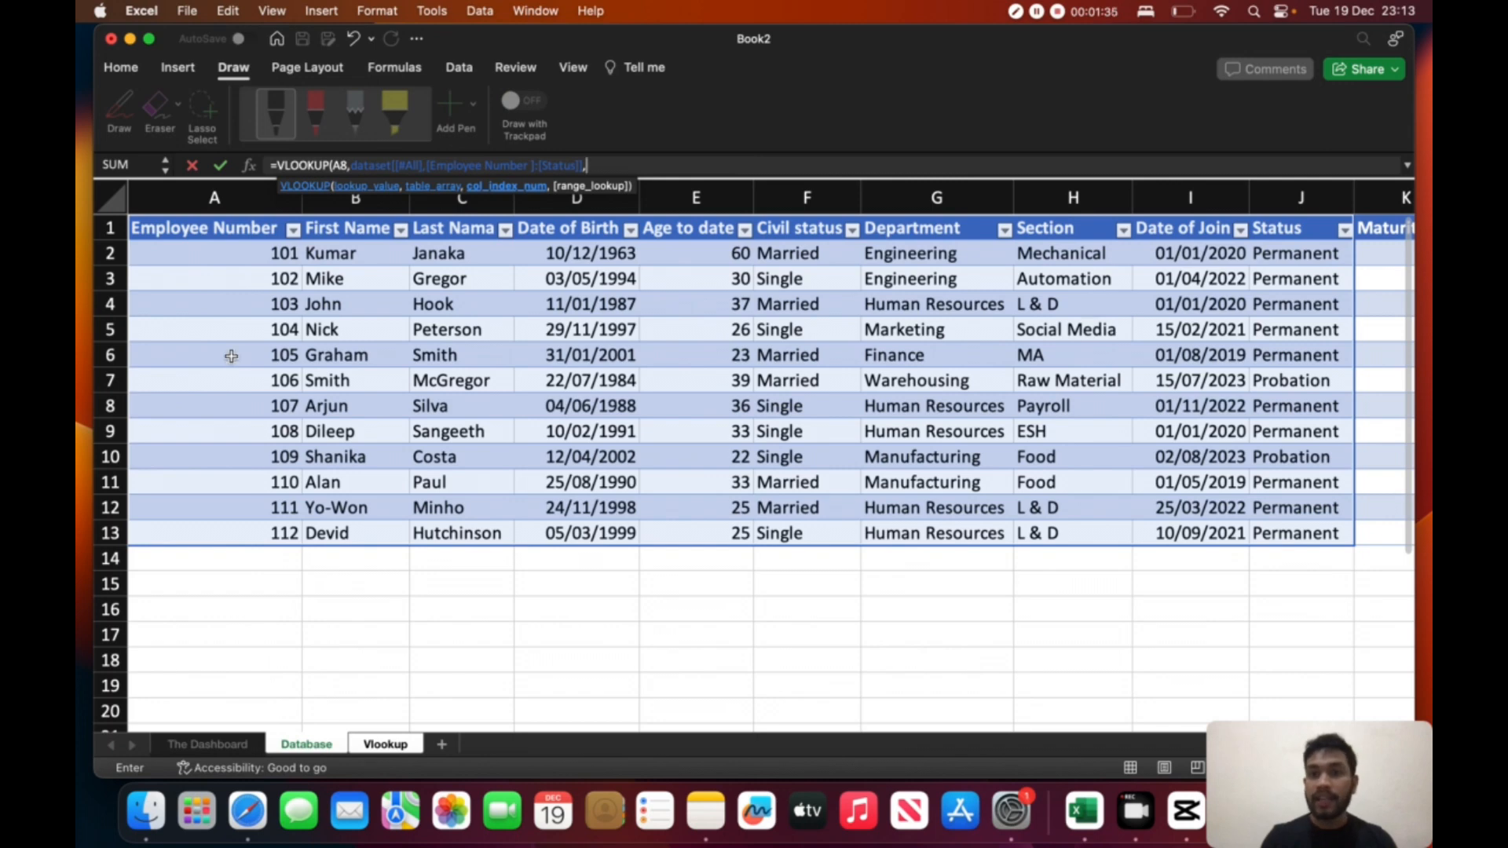
click(374, 321)
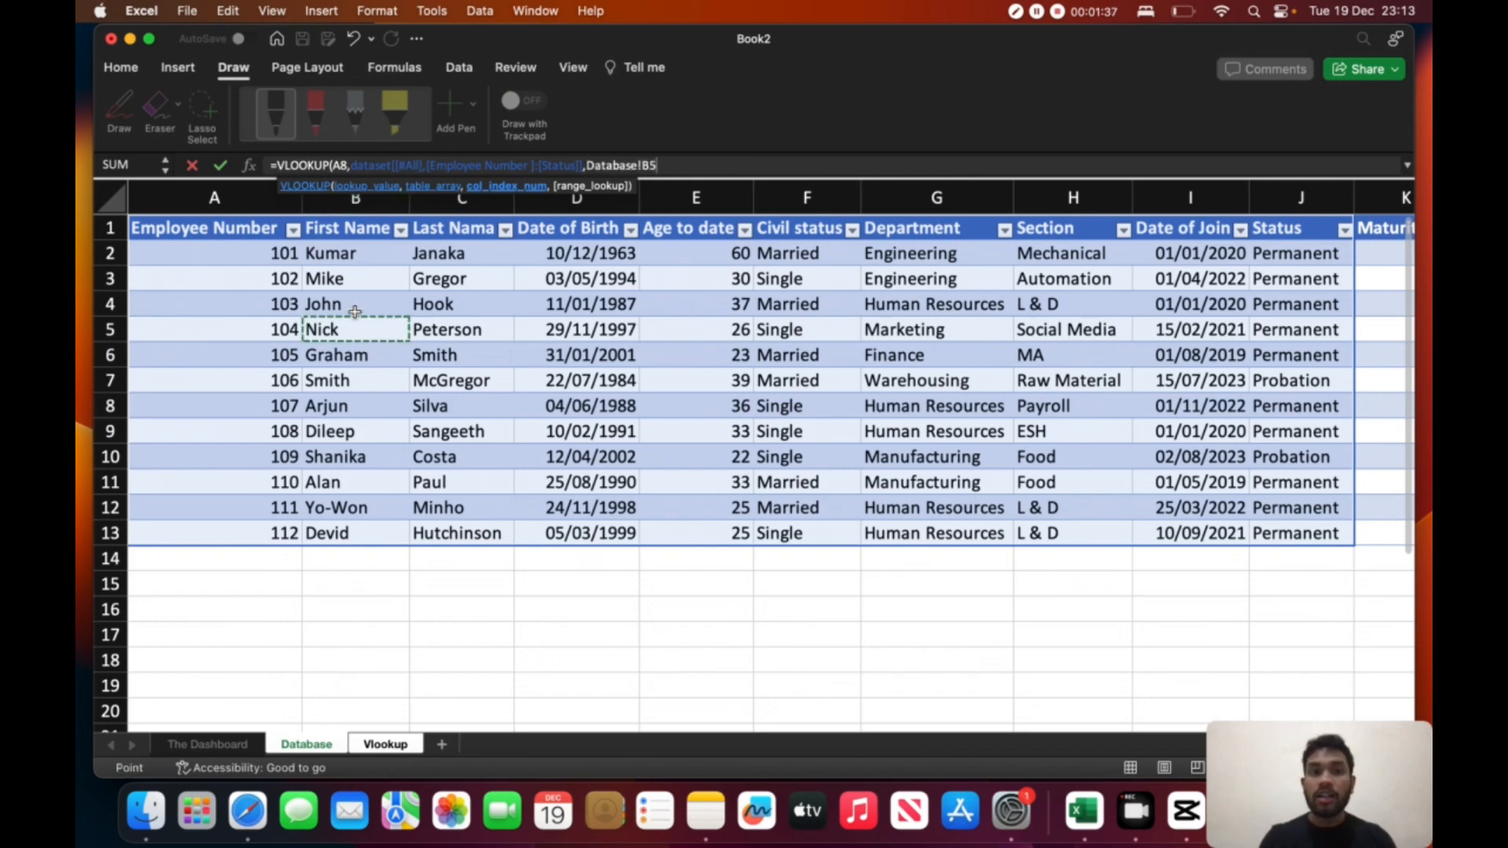
key(BackSpace)
key(BackSpace)
key(BackSpace)
key(BackSpace)
key(BackSpace)
key(BackSpace)
key(BackSpace)
key(BackSpace)
key(BackSpace)
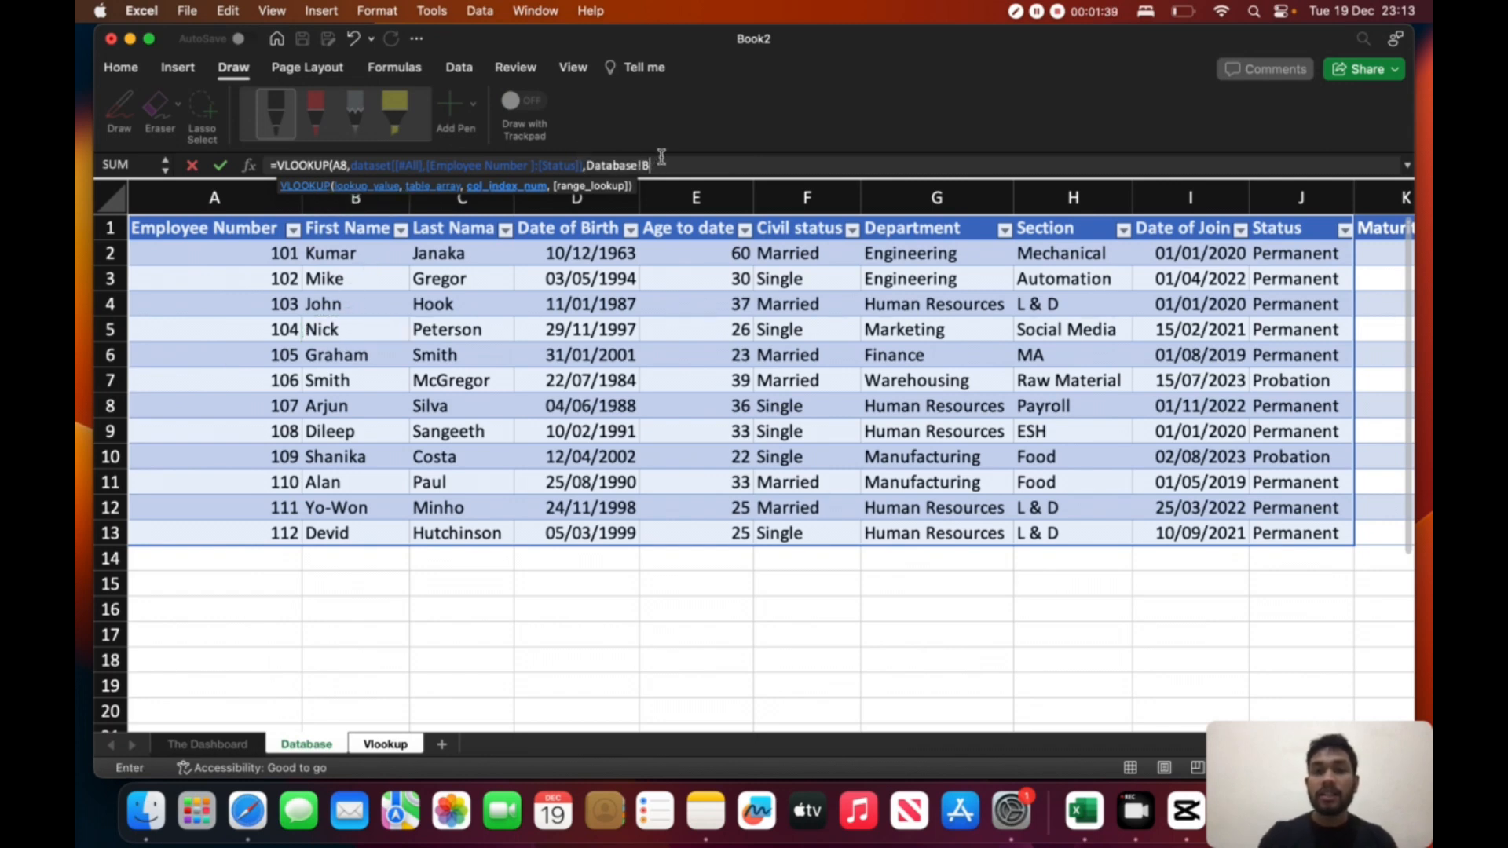
key(BackSpace)
key(BackSpace)
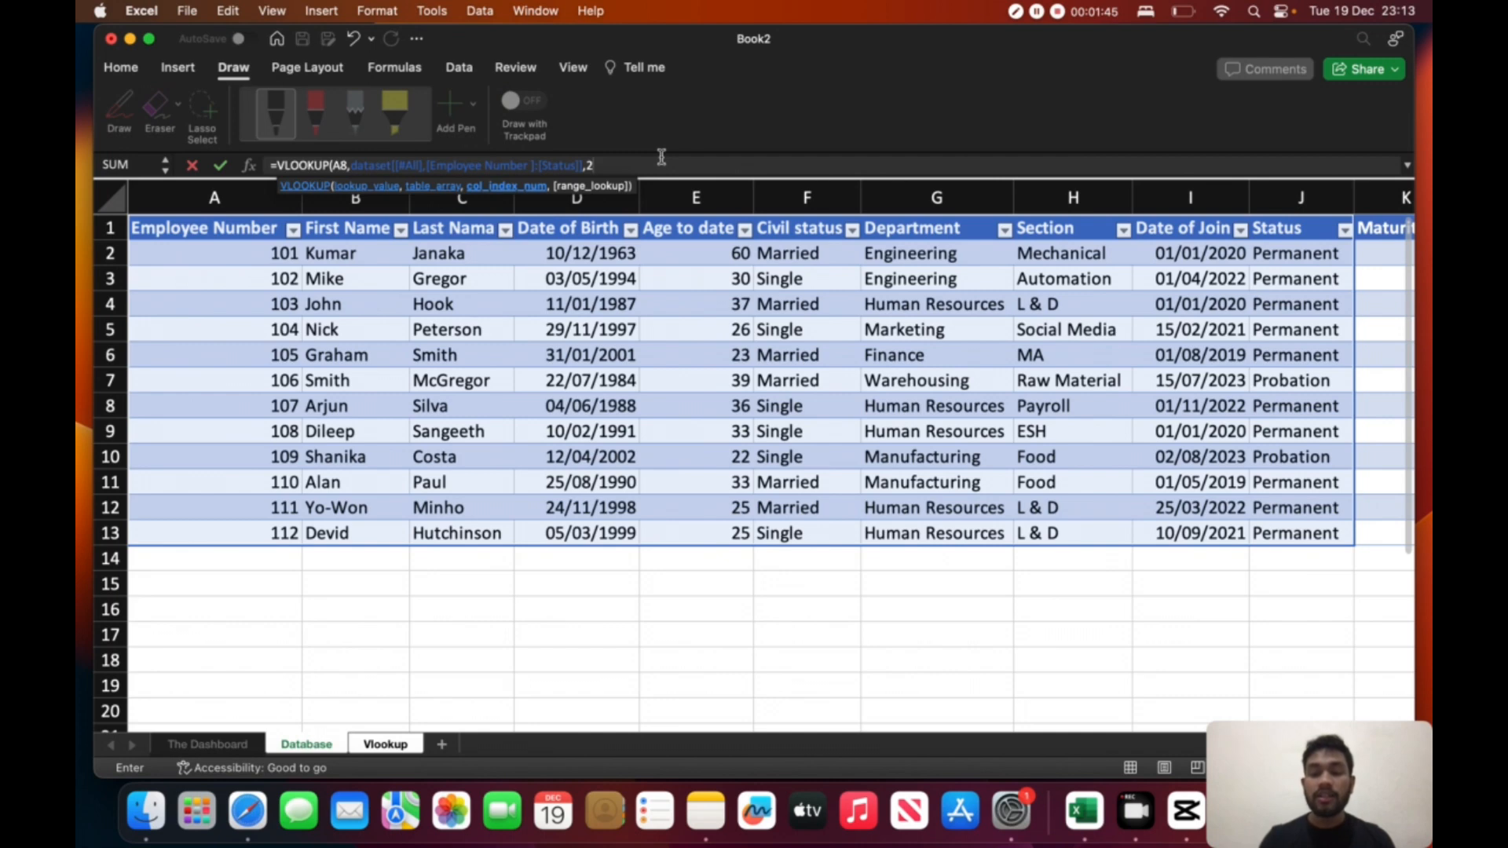
- Complete the First Name VLOOKUP formula with column index 2 and FALSE for an exact match
text(,)
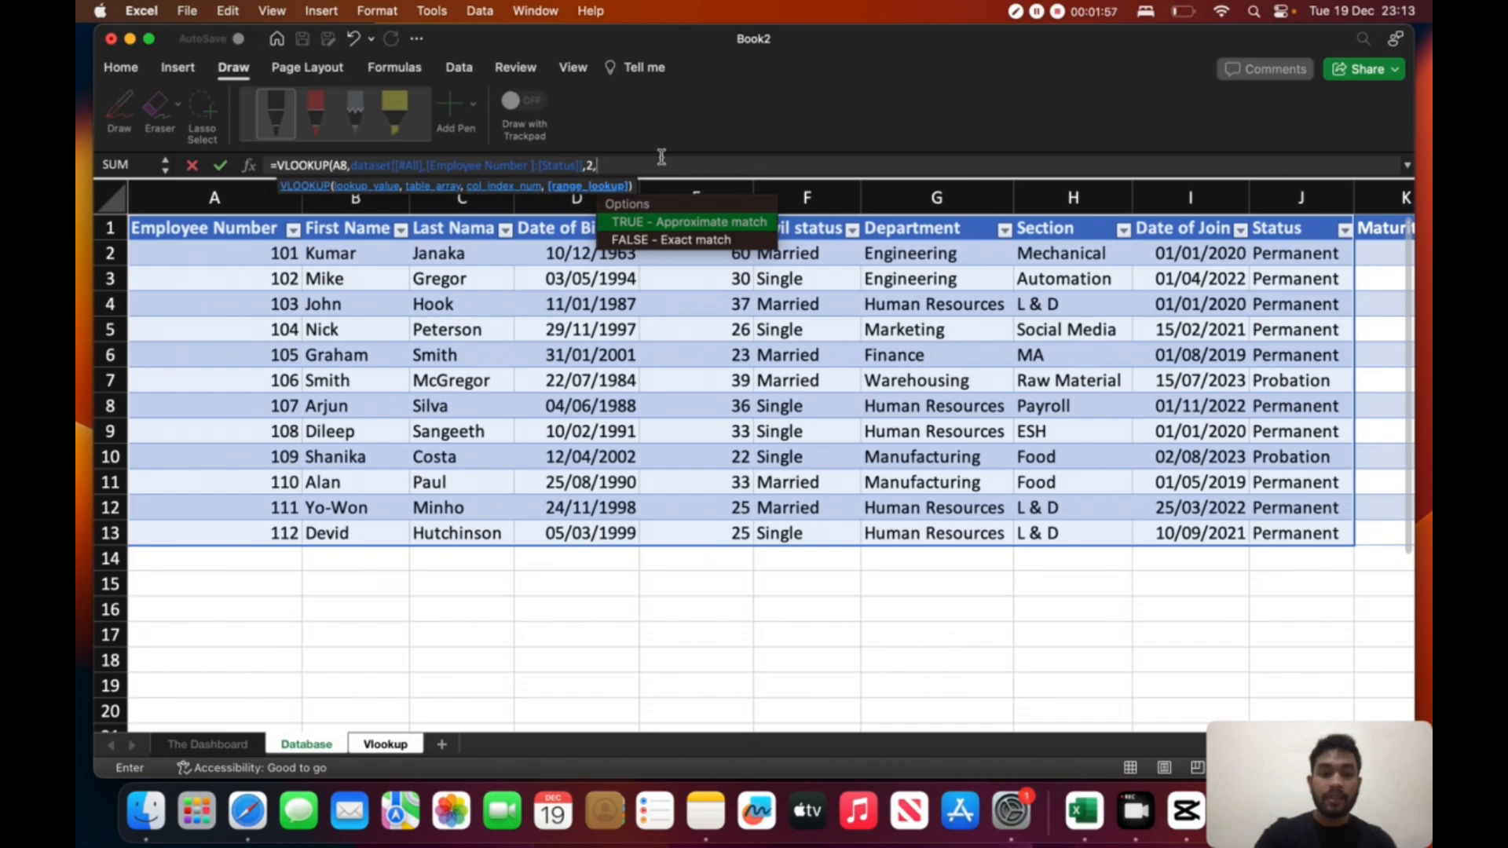
text(FALSE)
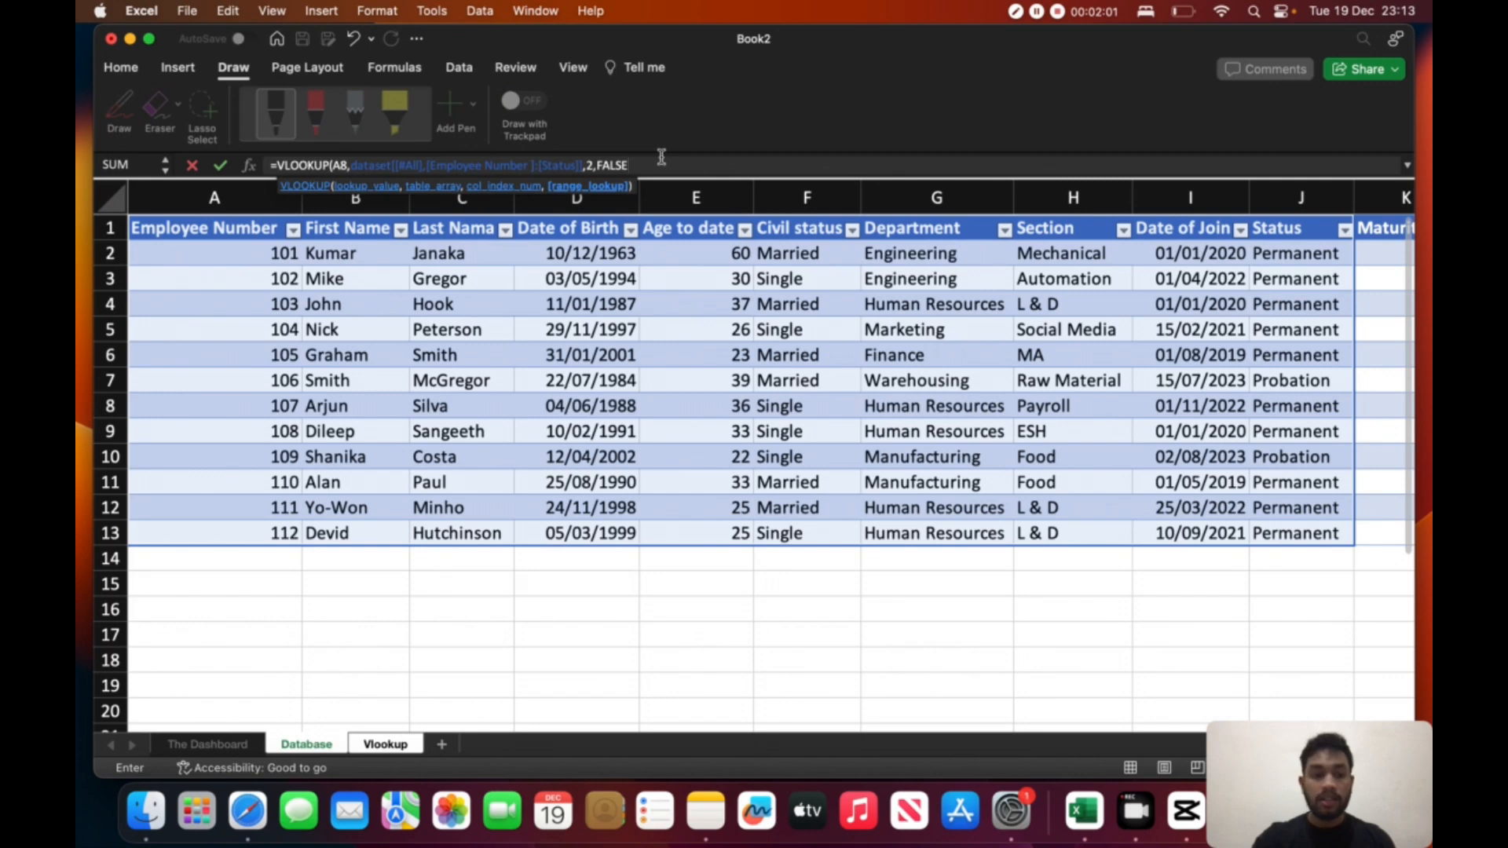
text())
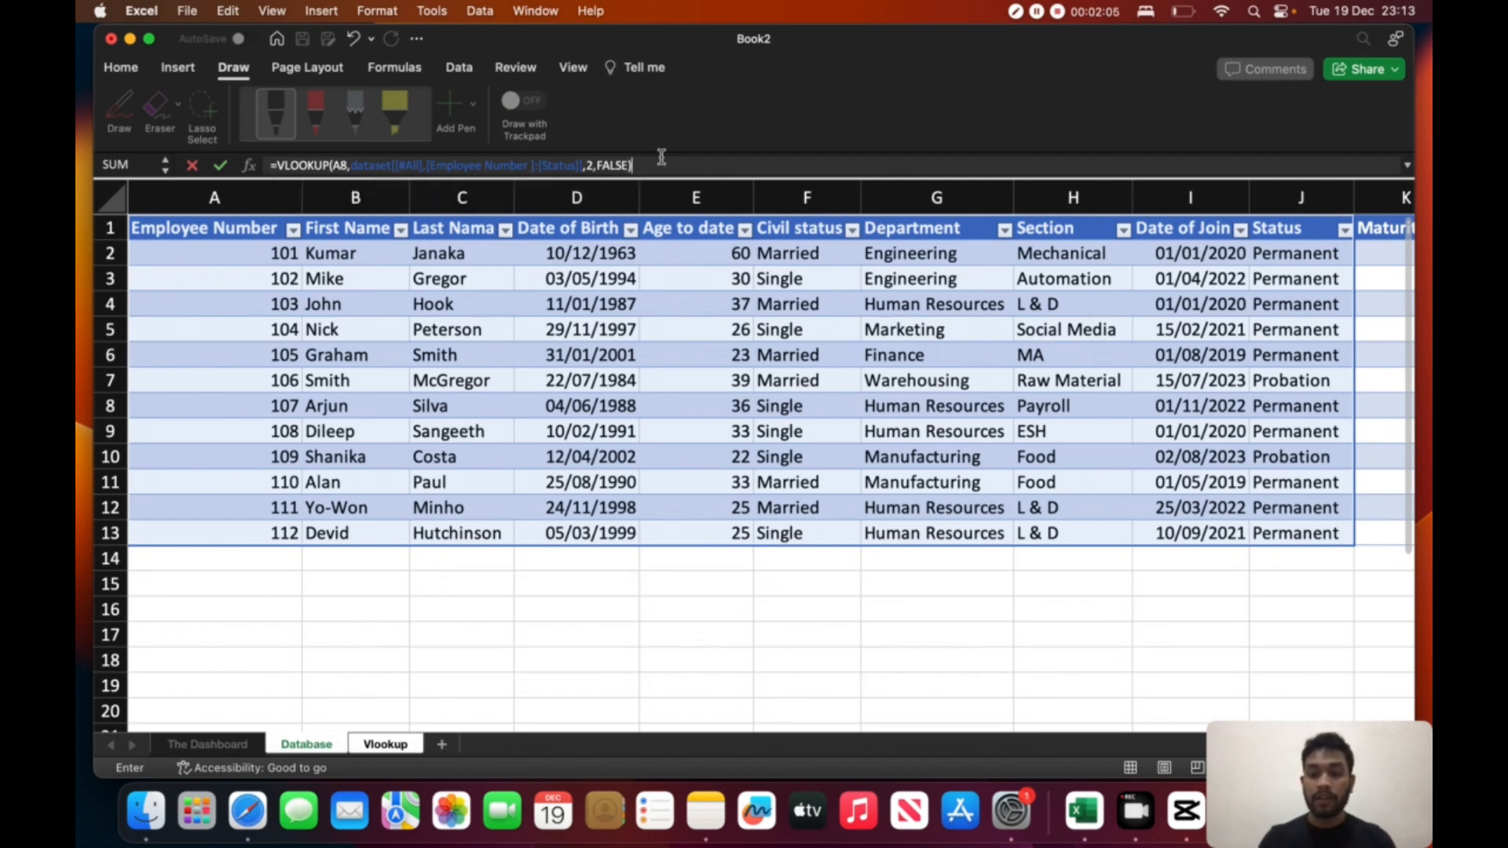
key(Return)
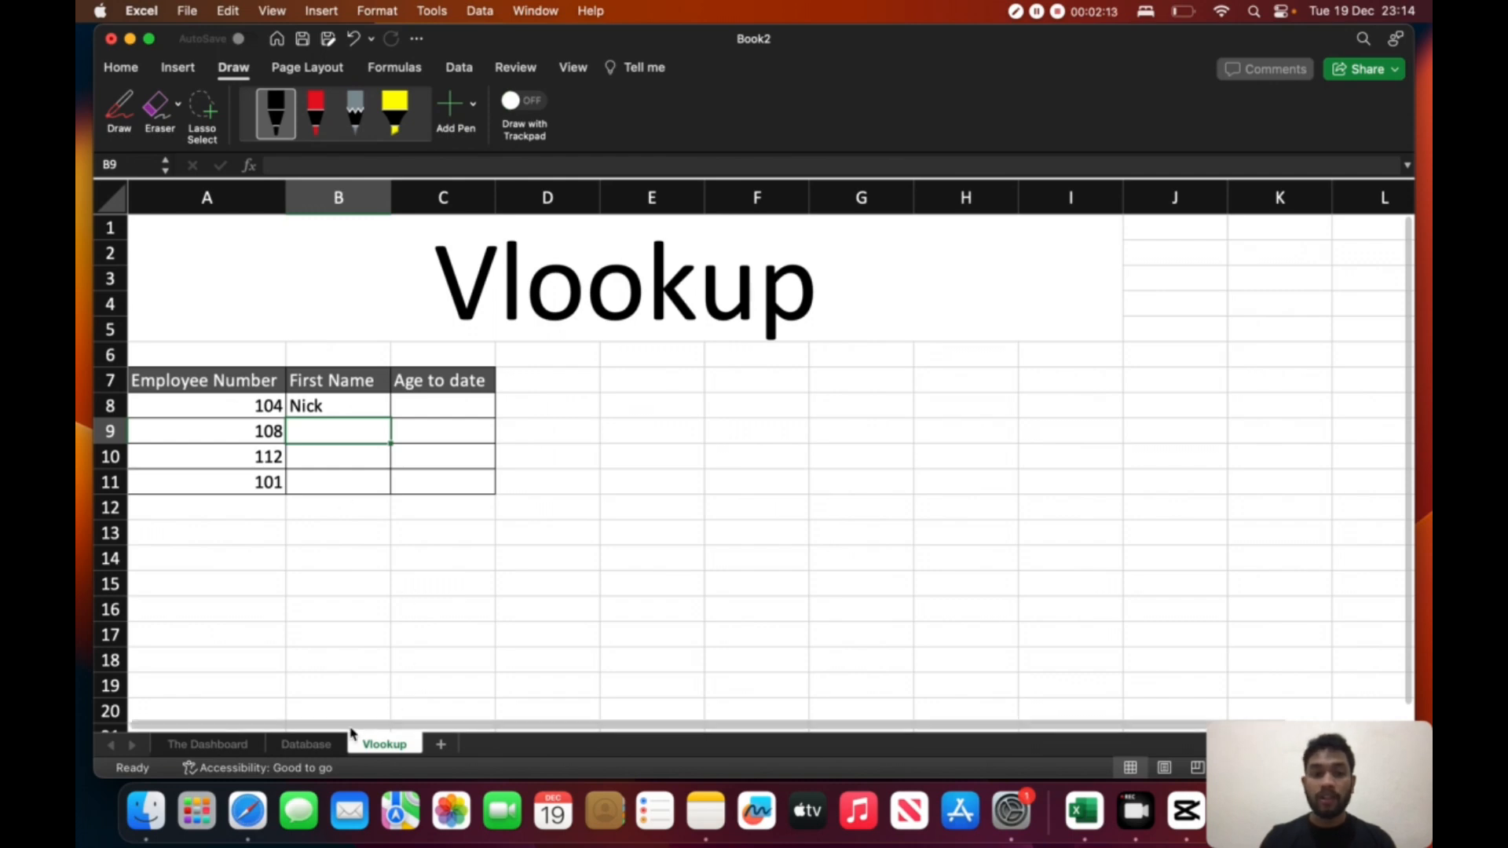
- Circle the employee number and first name in row 5 of the Database sheet in black ink
click(314, 745)
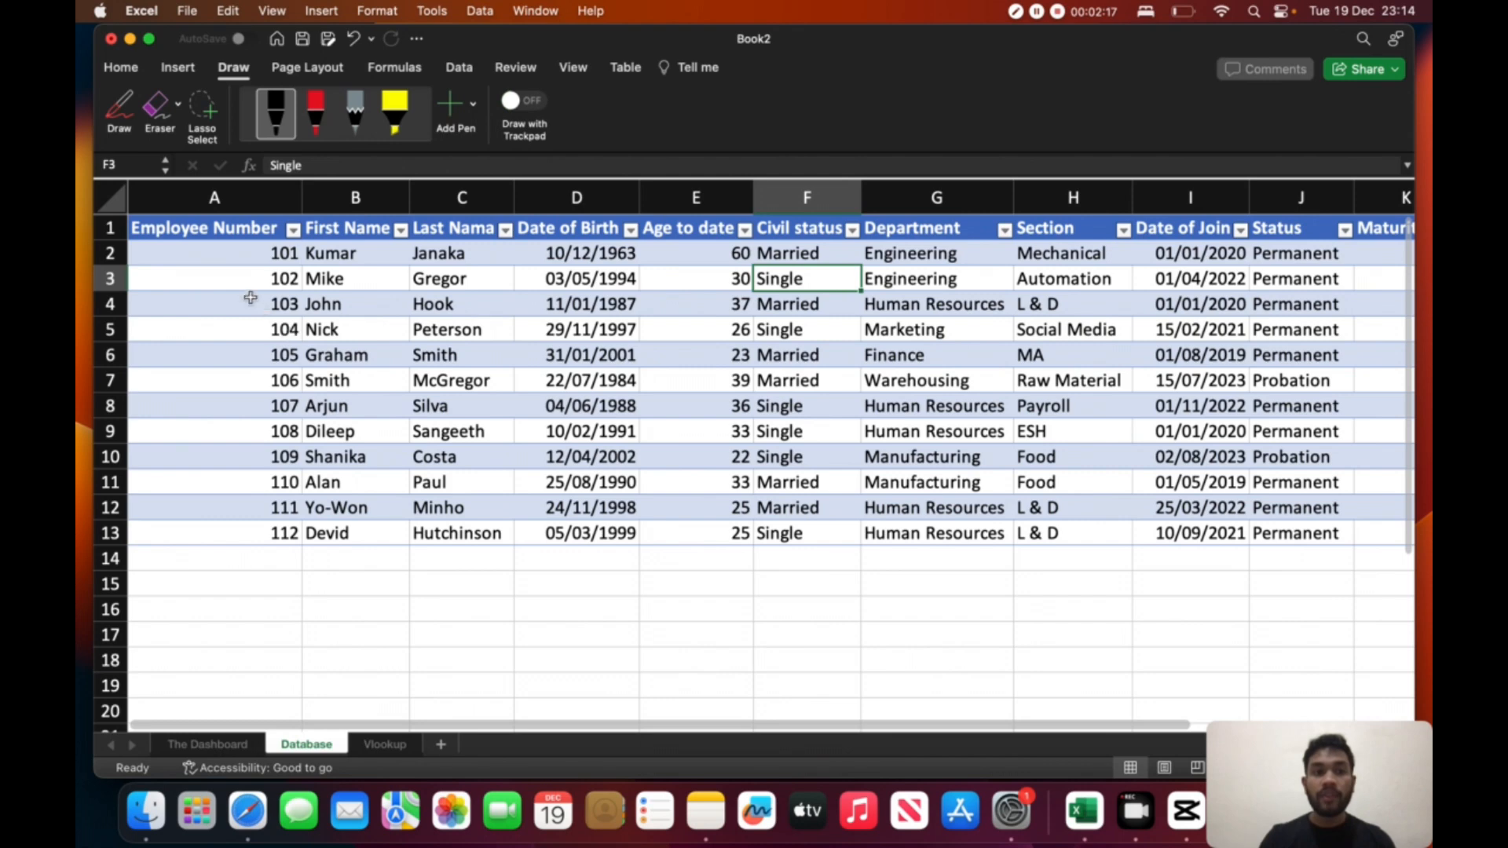
click(119, 109)
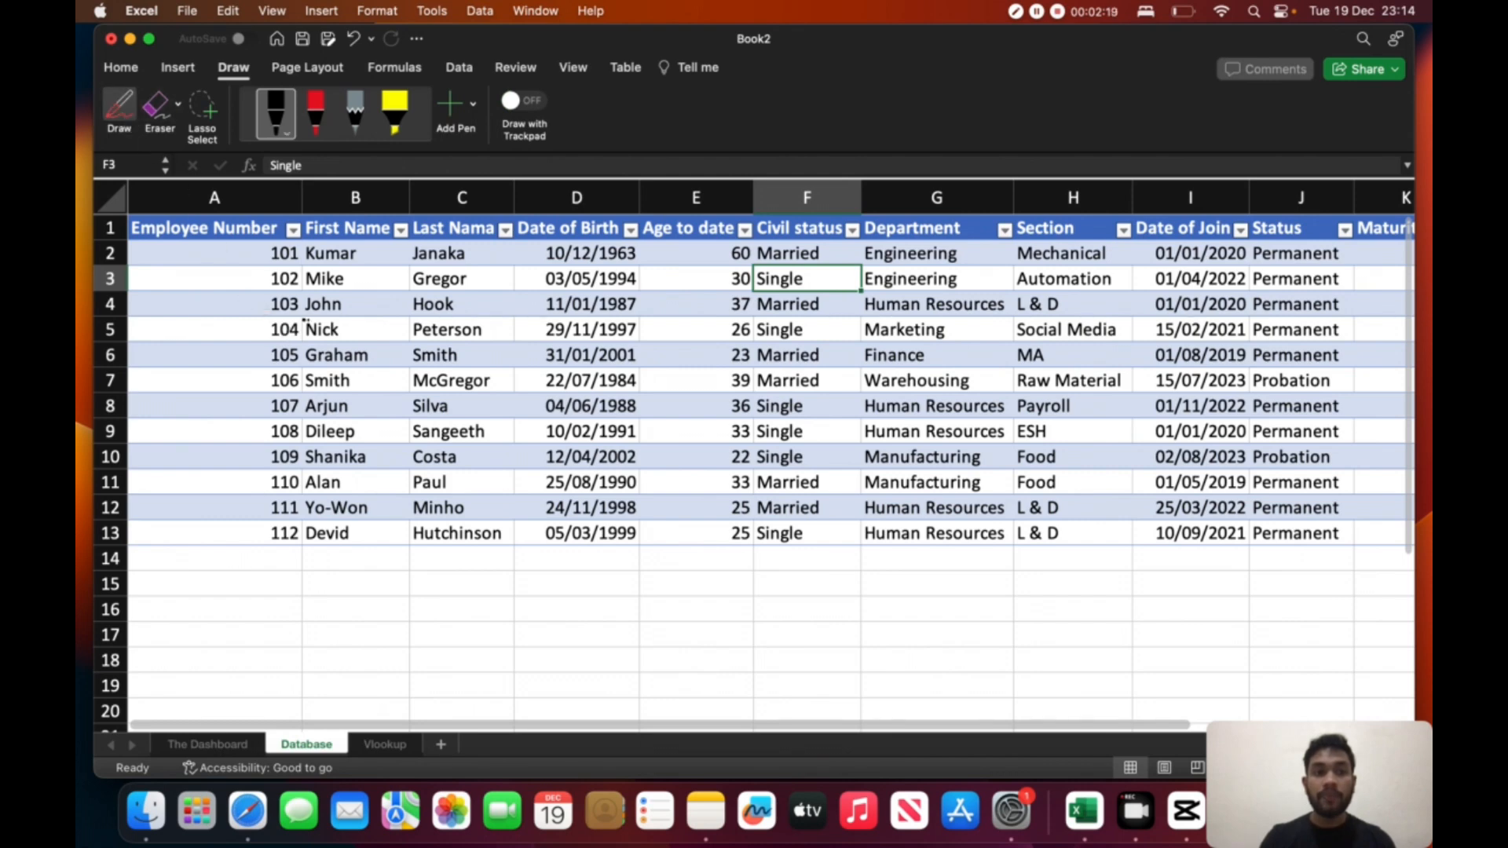
mouse_move(303, 320)
mouse_down()
mouse_move(291, 340)
mouse_move(297, 320)
mouse_up()
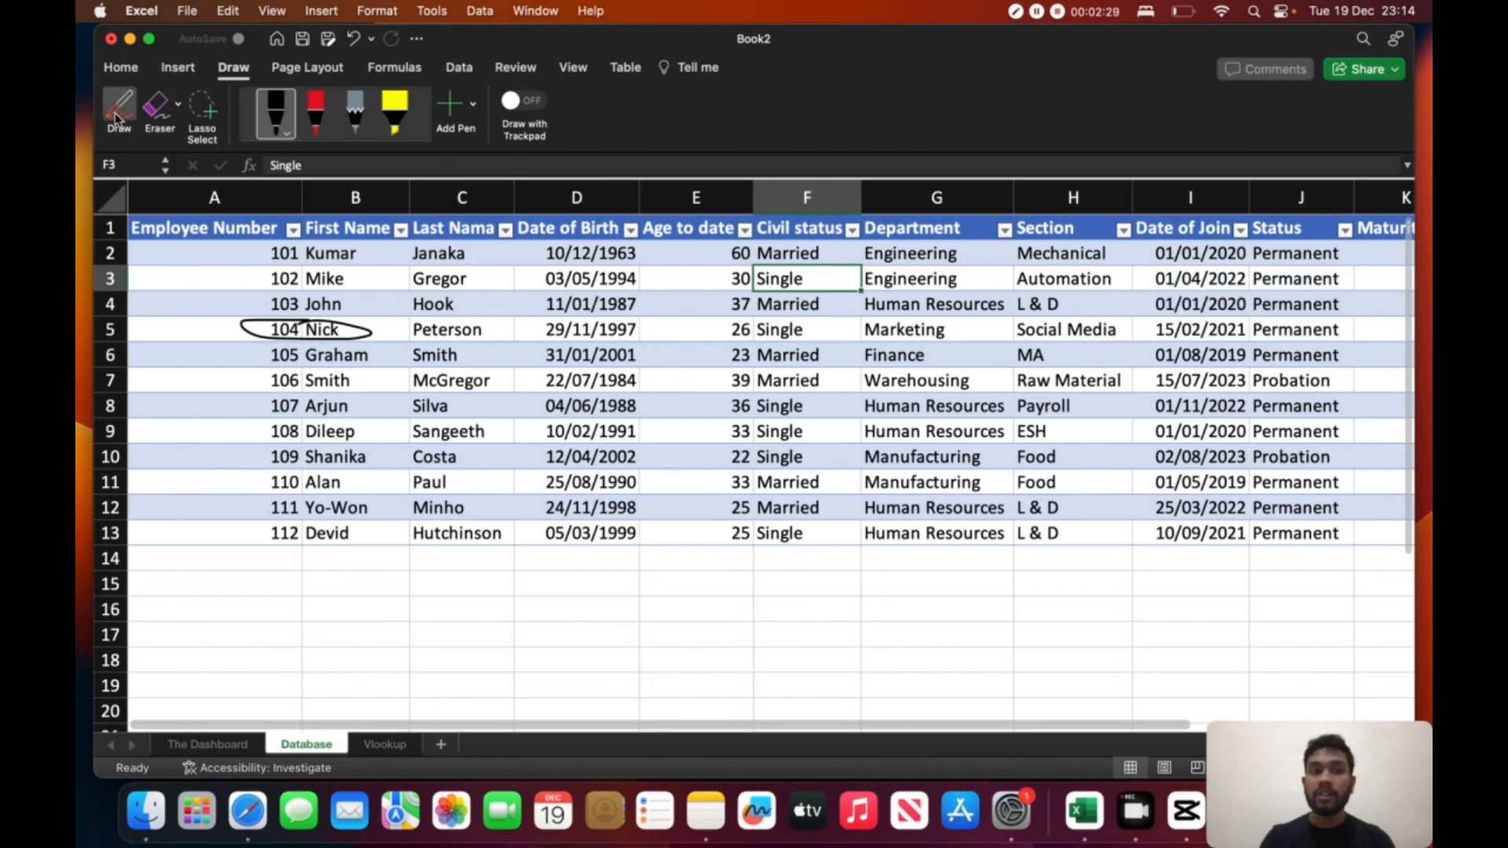
- Start a VLOOKUP formula in cell C8 under Age to date on the Vlookup sheet, using A8 as the lookup value
click(385, 744)
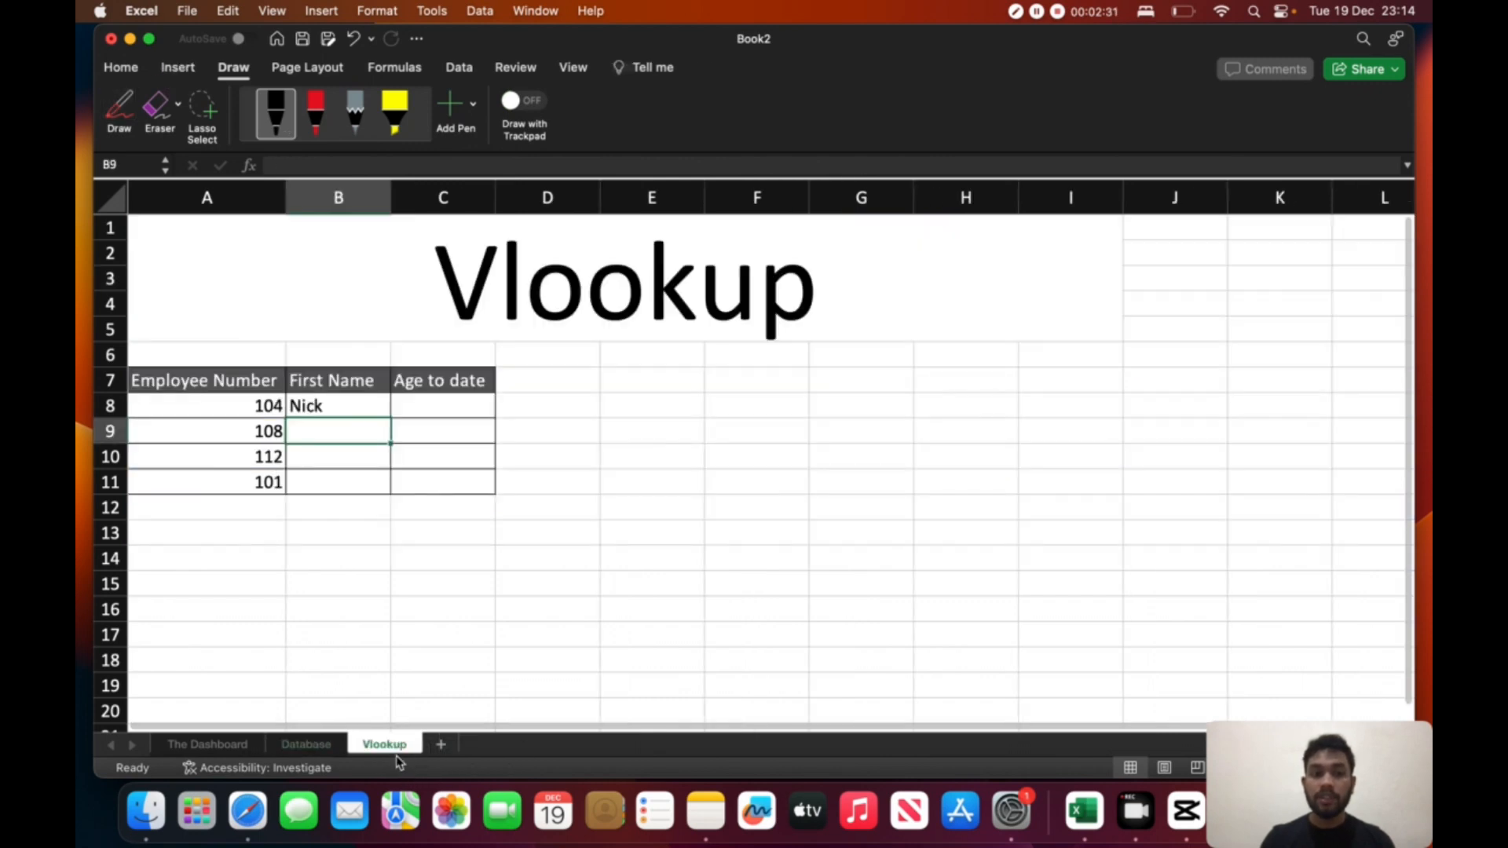
click(449, 403)
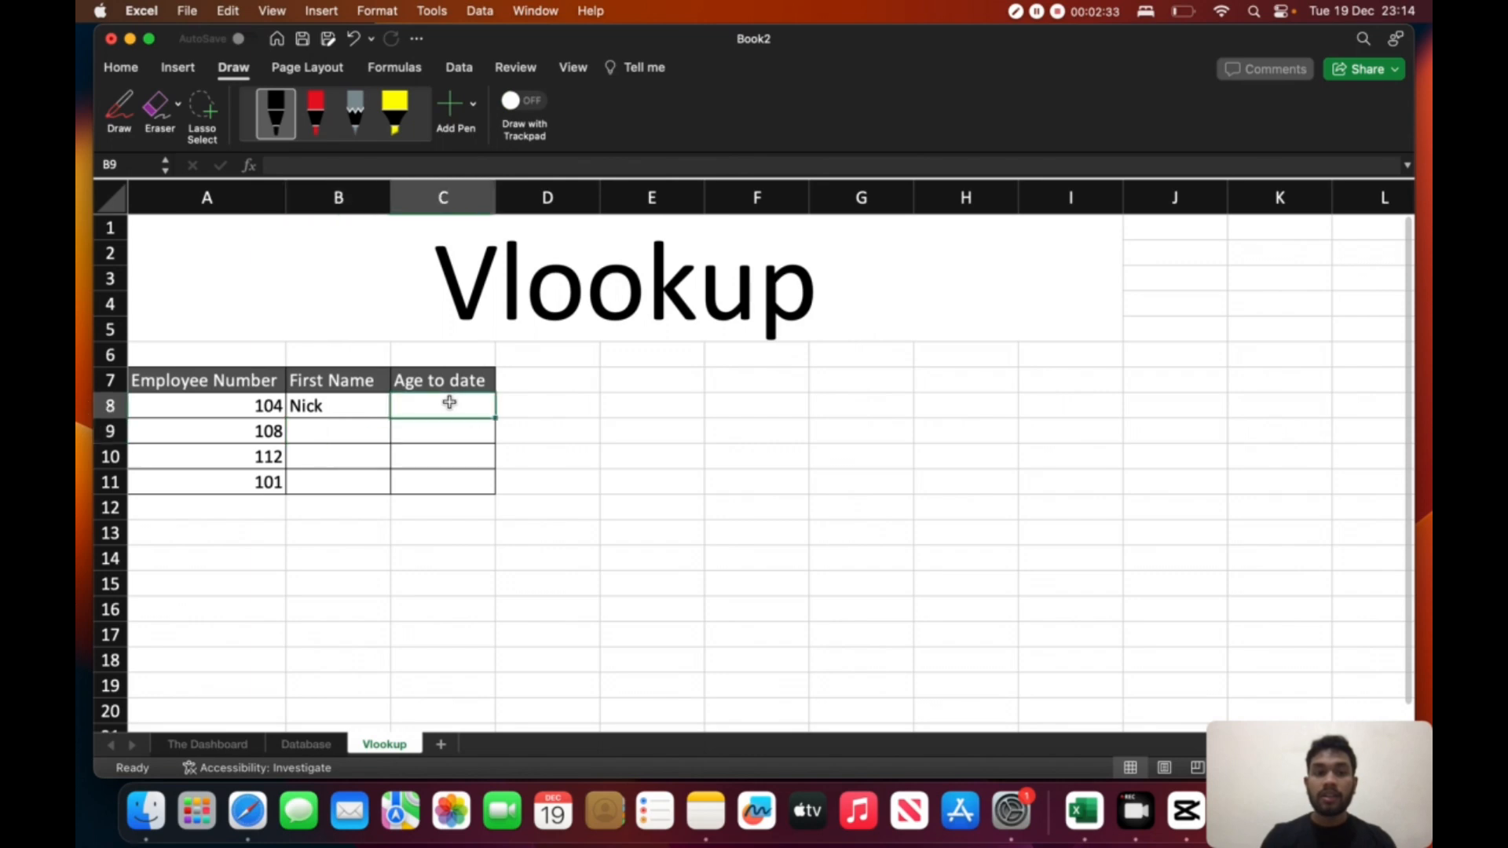
text(=)
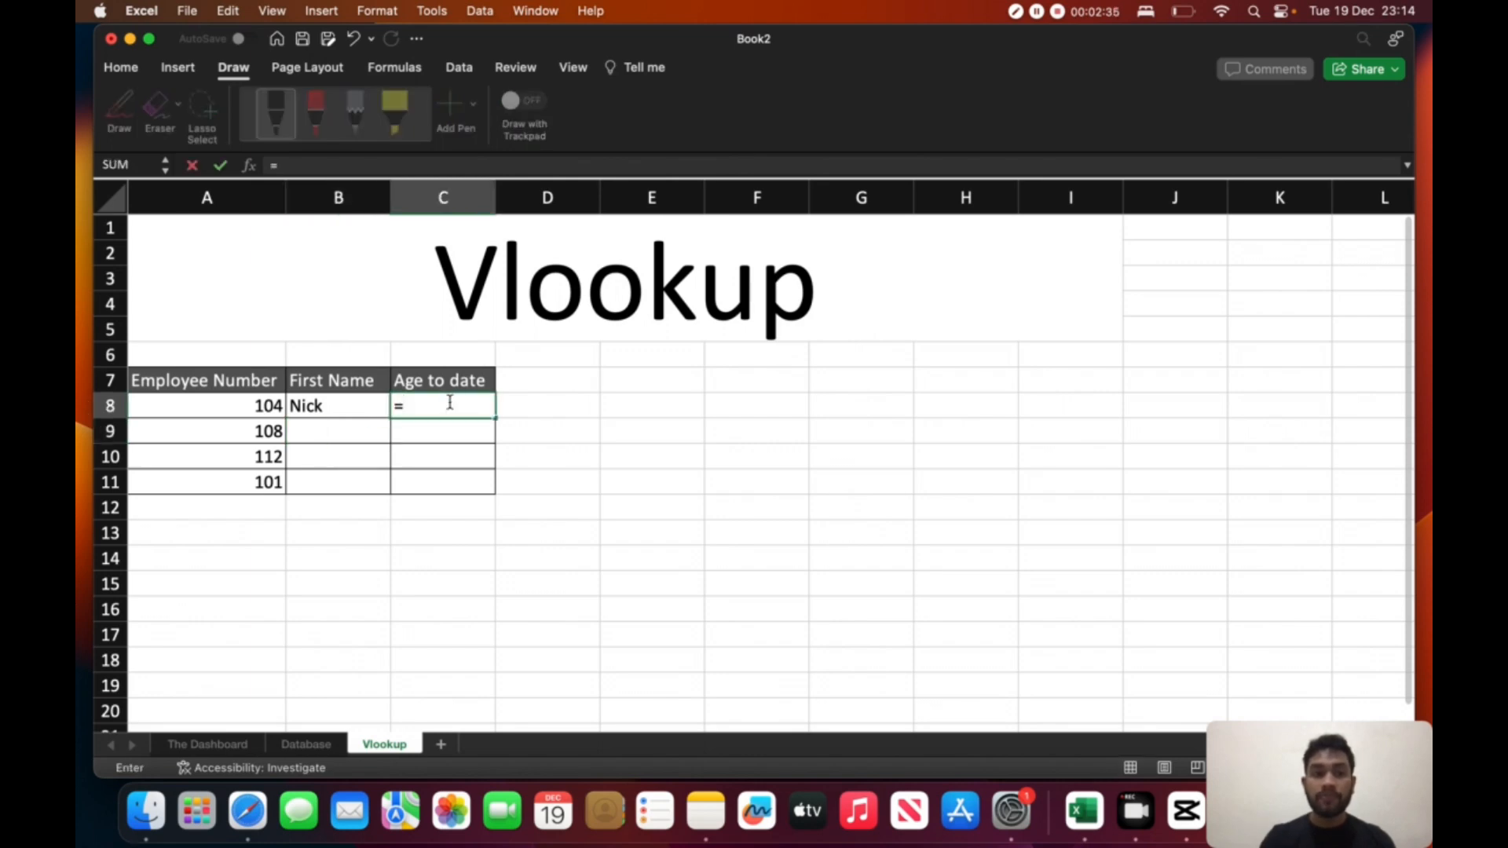
text(vloo)
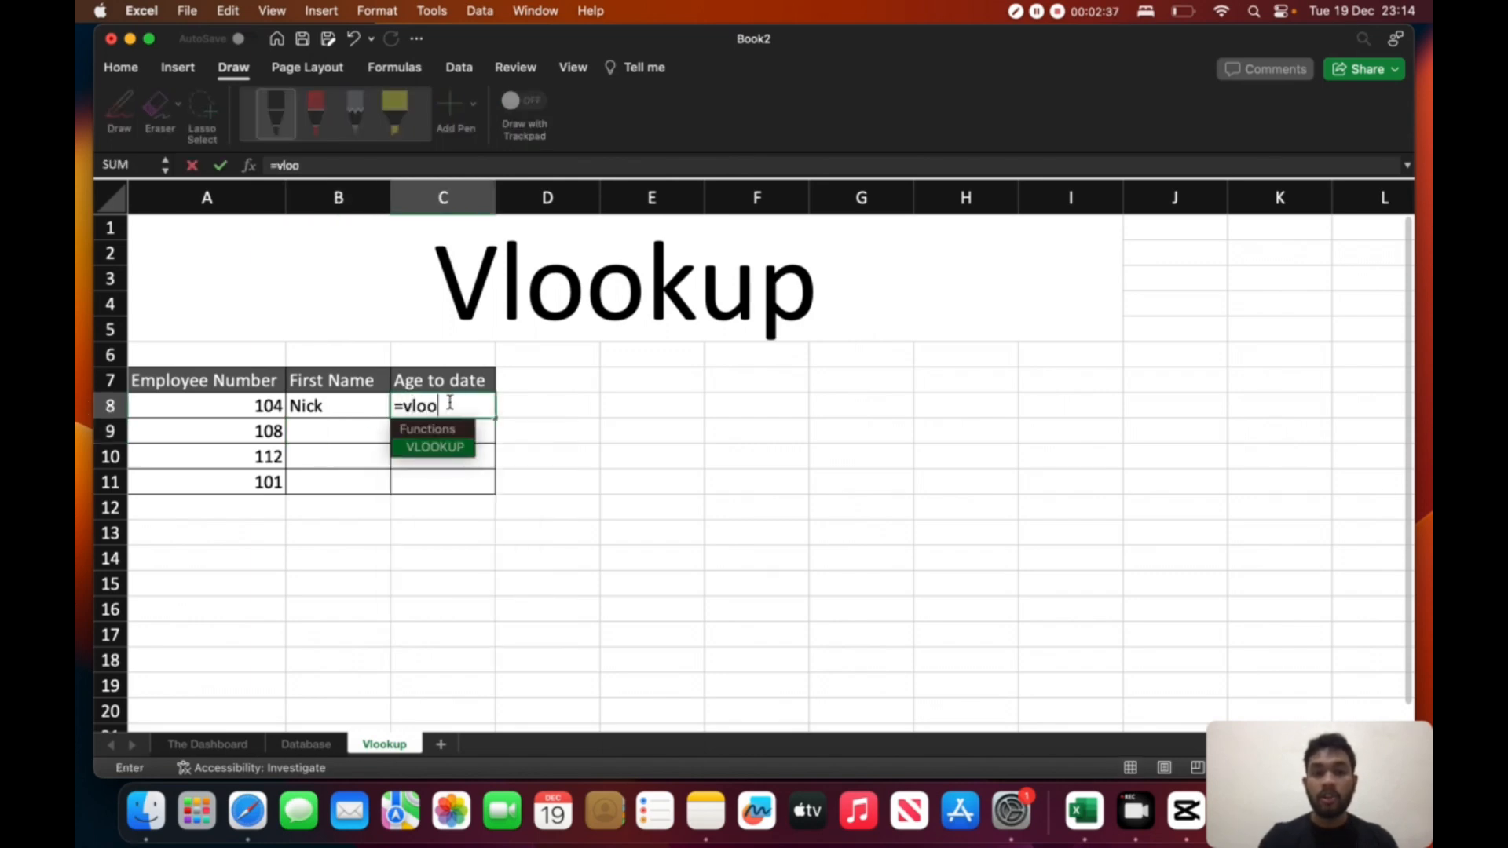
text(kup)
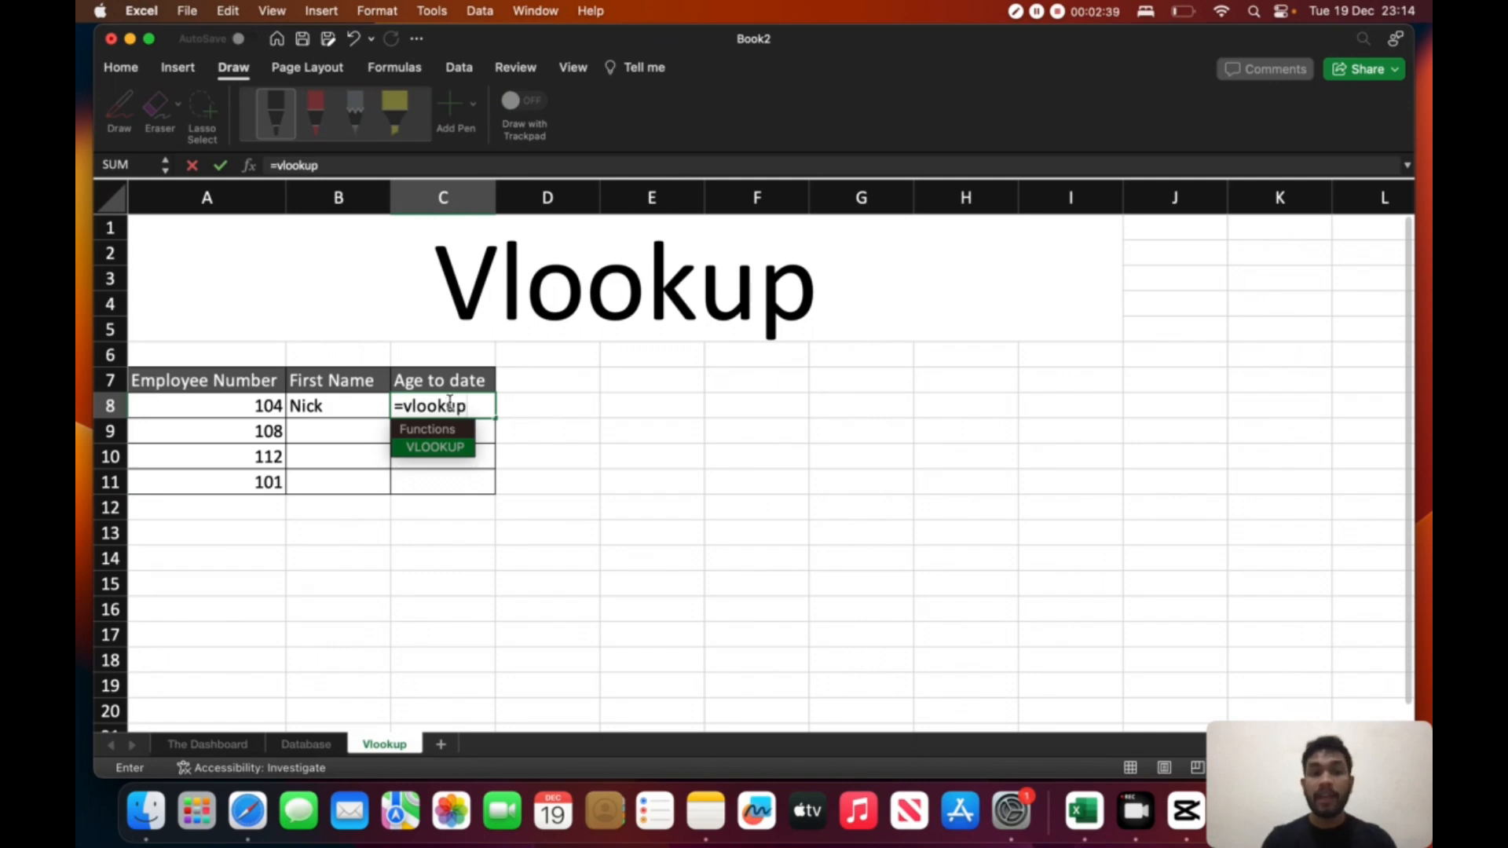
key(Tab)
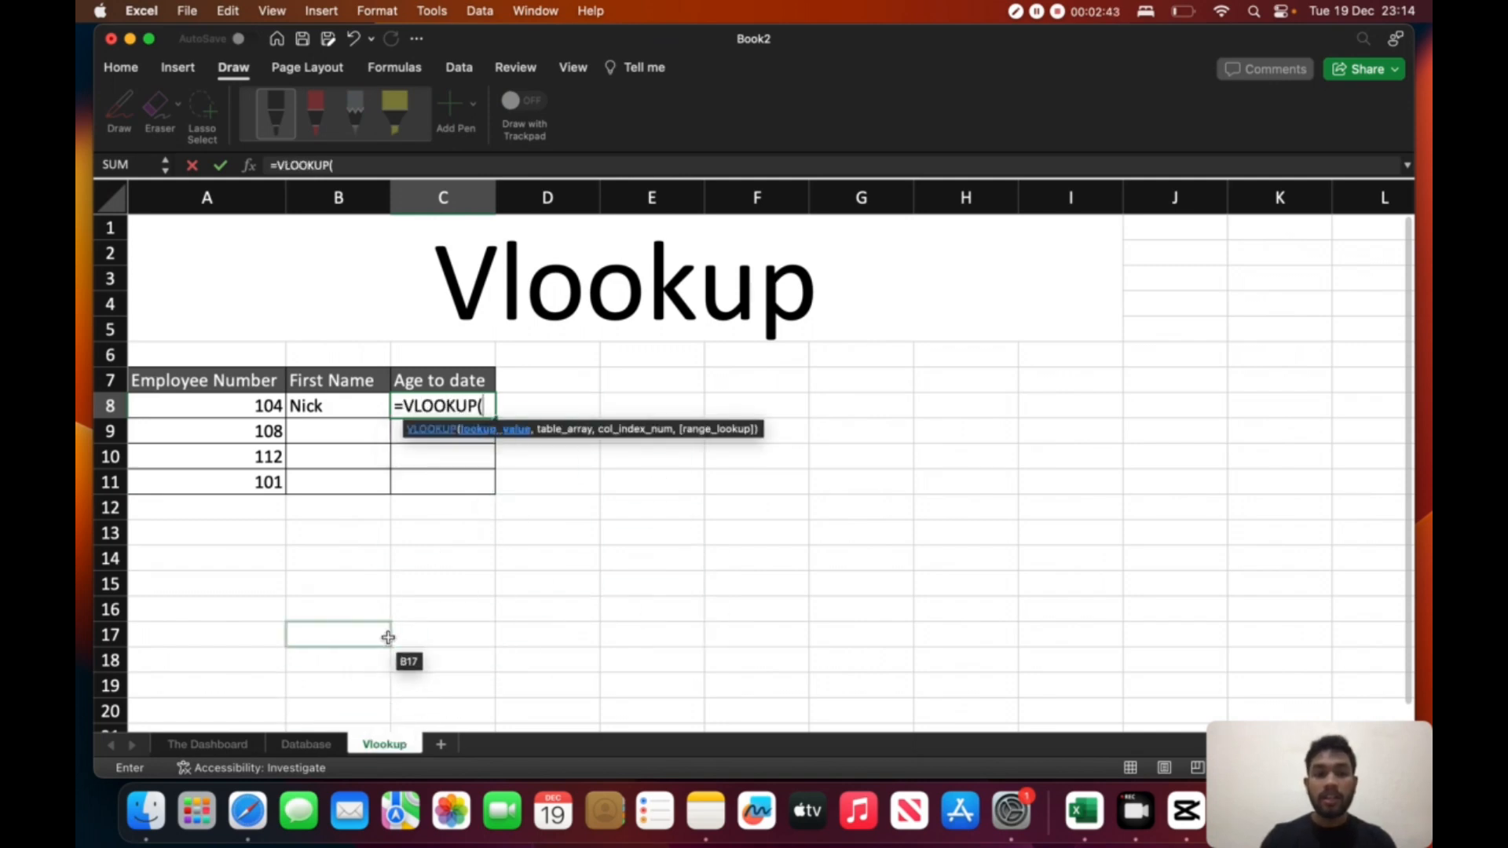
click(253, 413)
text(,)
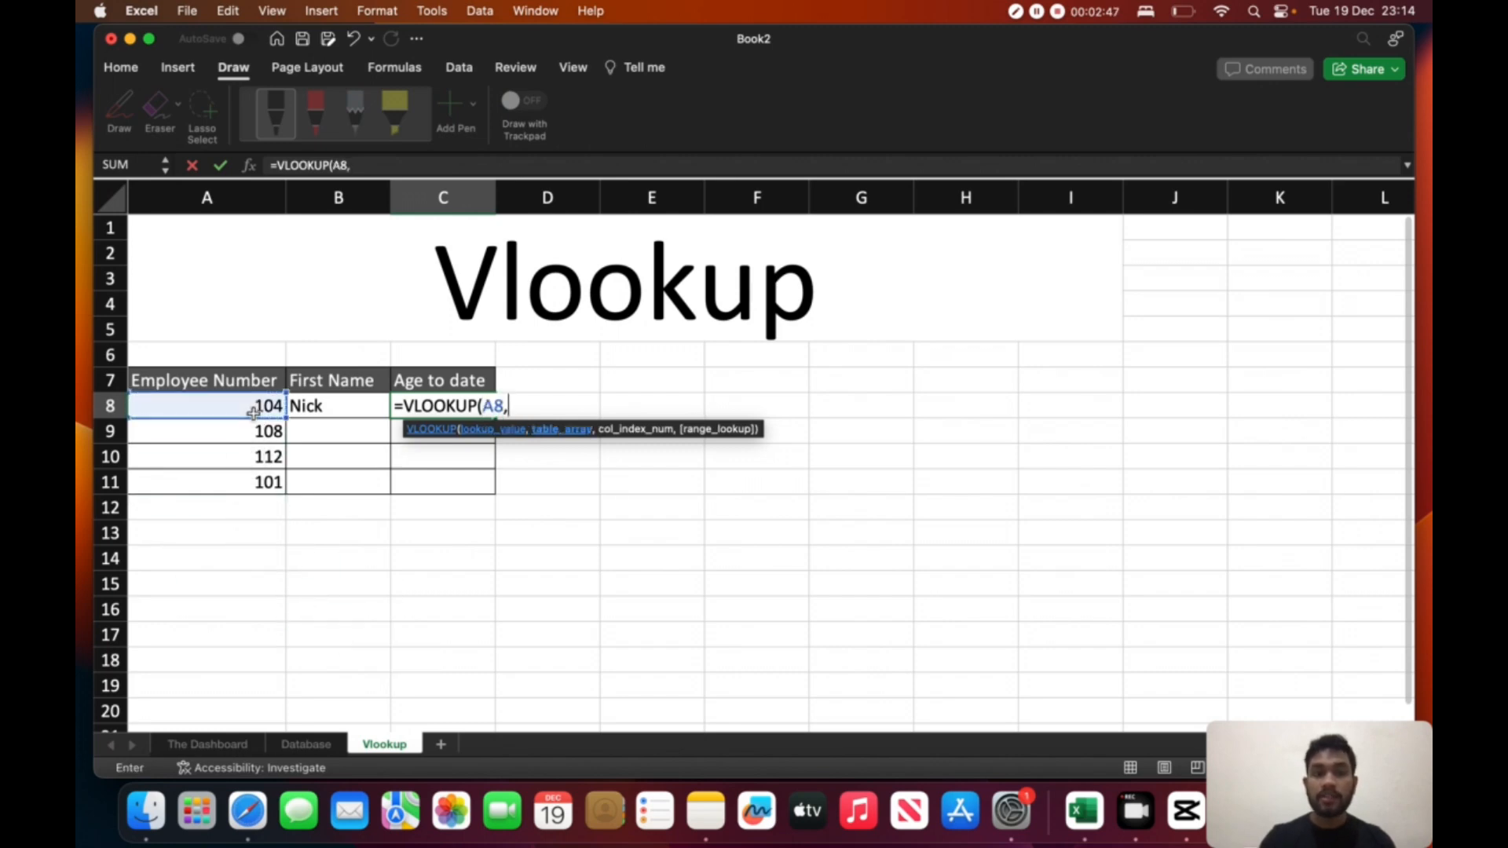
- Set the formula's table array to the Employee Number through Status columns of the Database table, including the header row
click(305, 744)
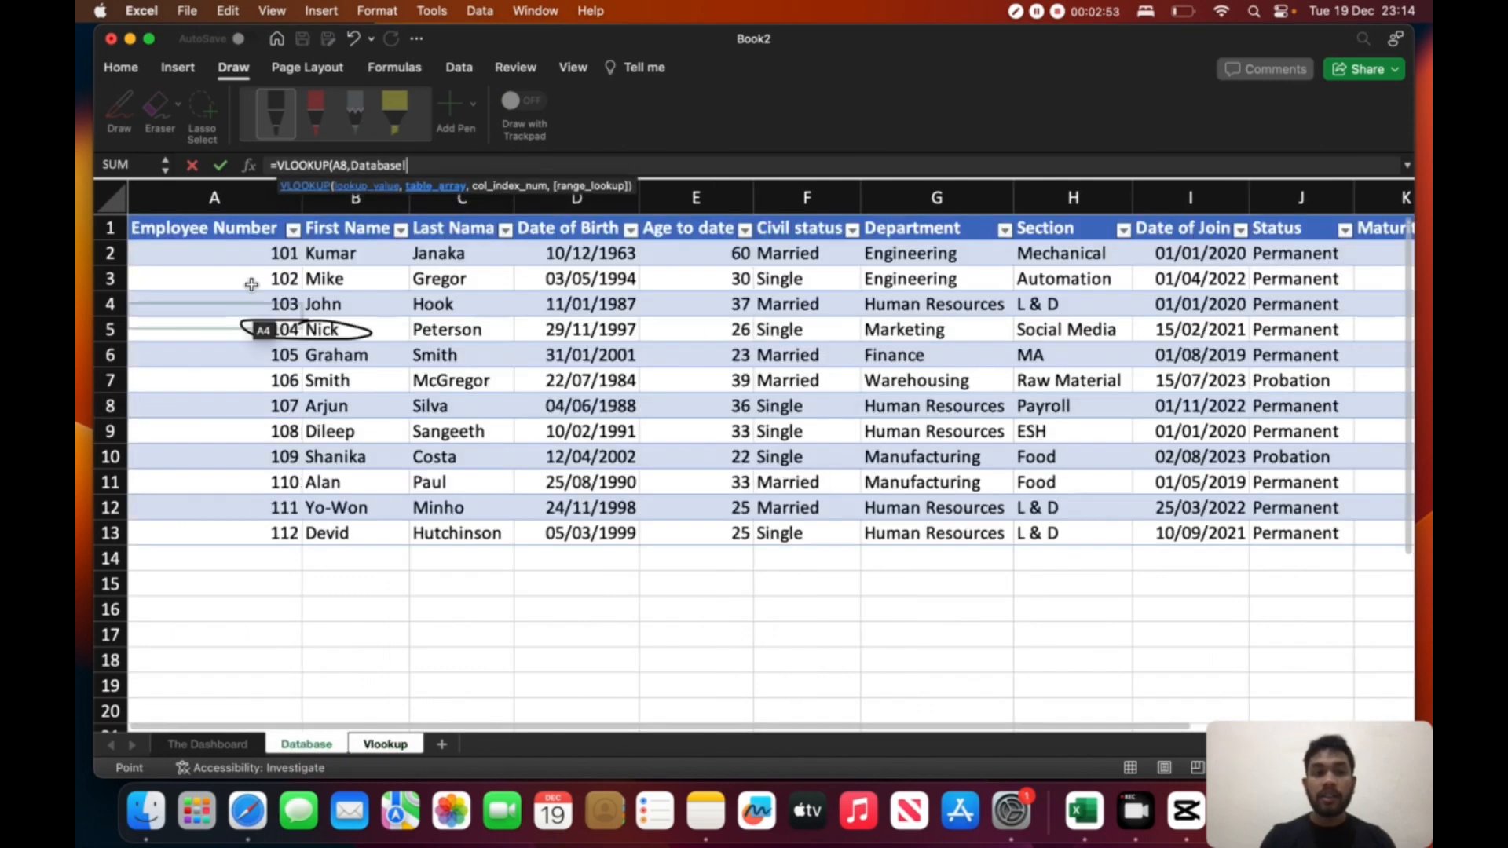
click(271, 230)
drag(271, 229, 1003, 528)
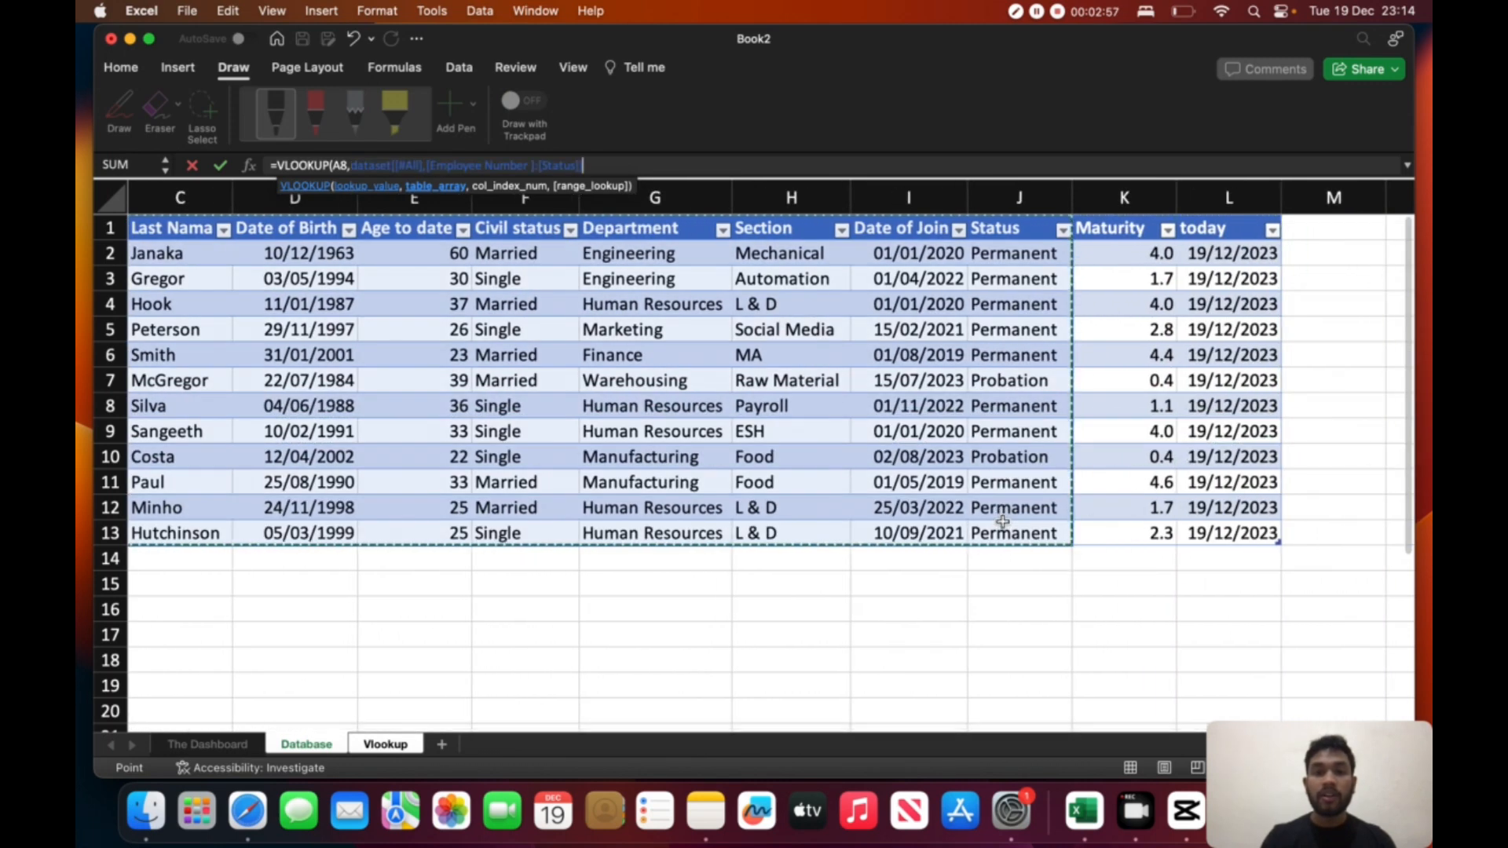
scroll(616, 466, left, 3)
text(,)
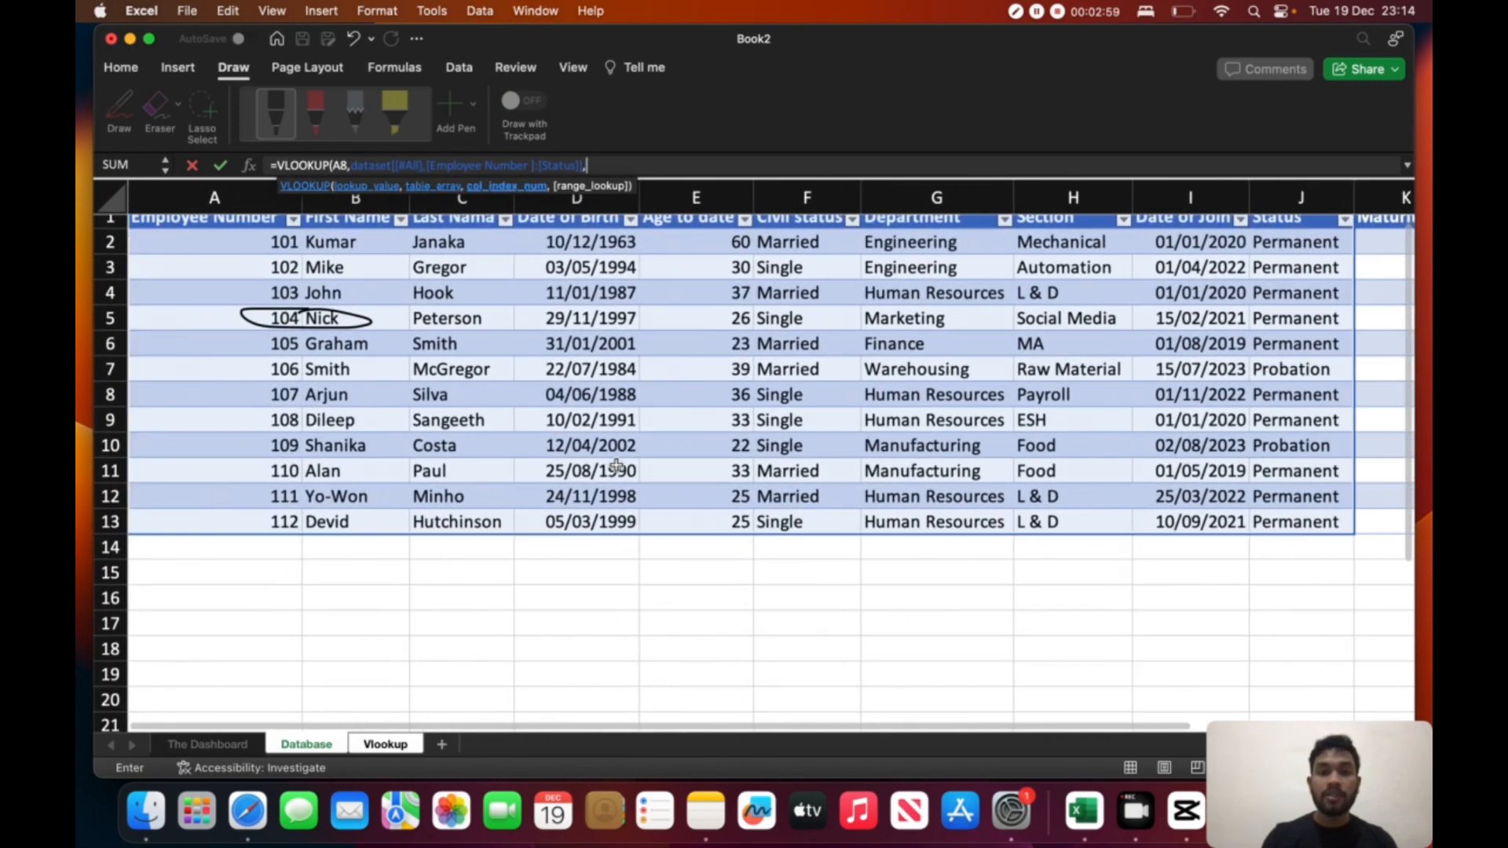
- Complete the Age to date VLOOKUP formula with column index 5 and FALSE for an exact match
scroll(547, 403, up, 1)
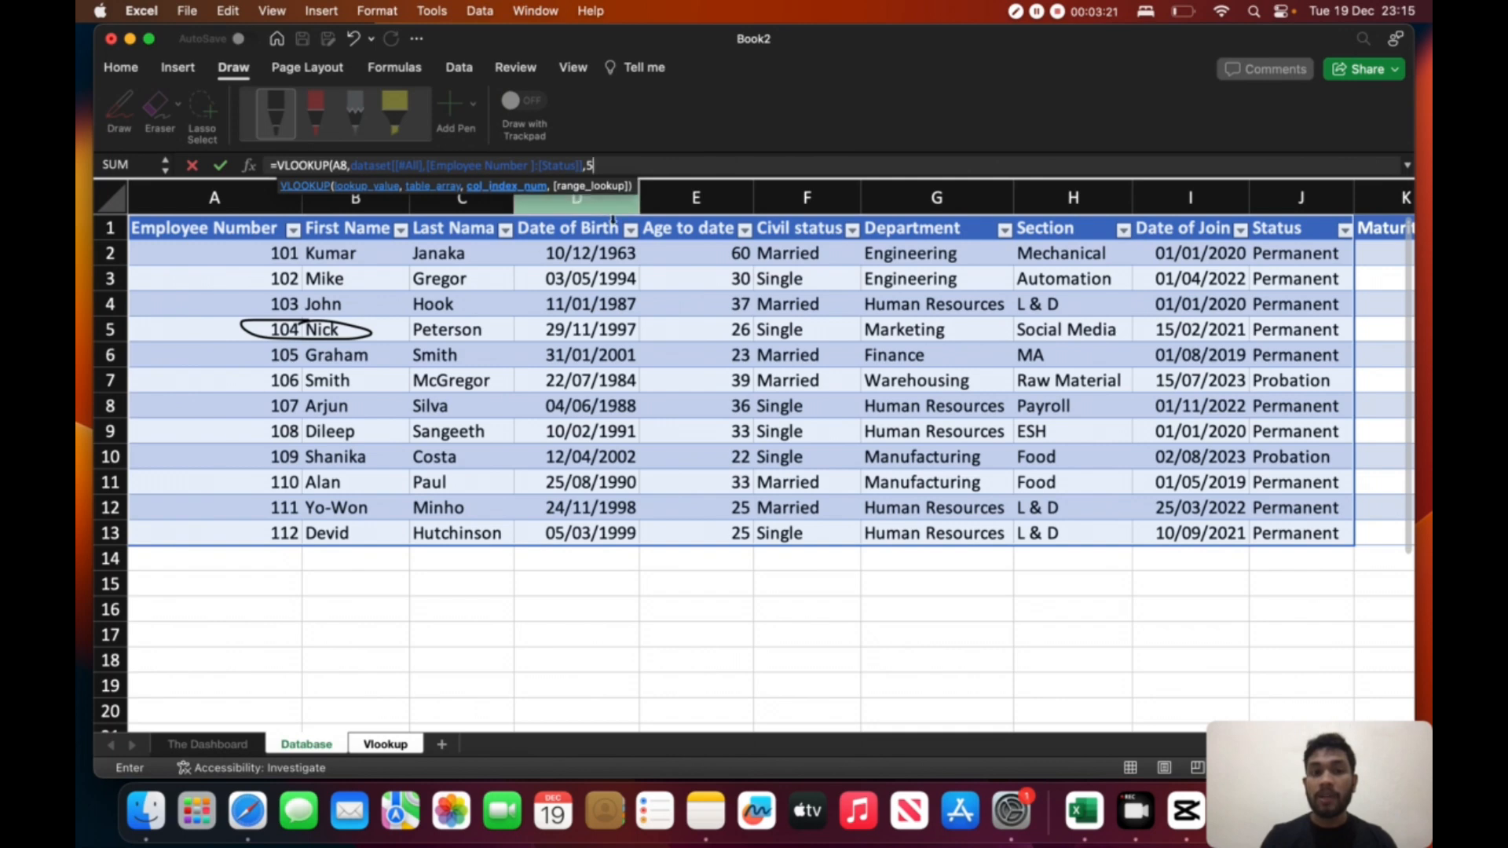
text(,)
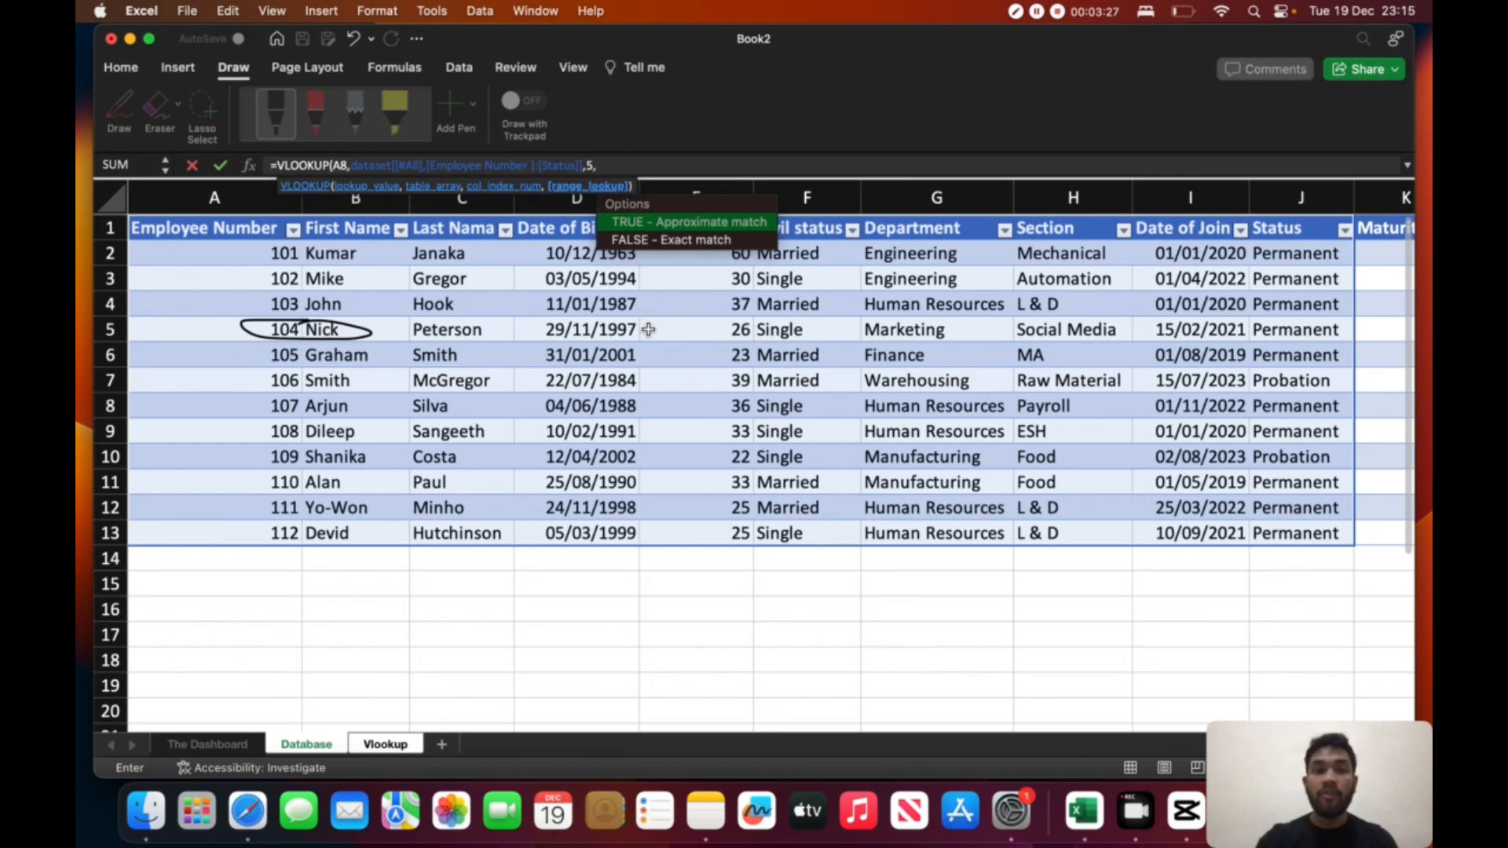
key(Down)
key(Tab)
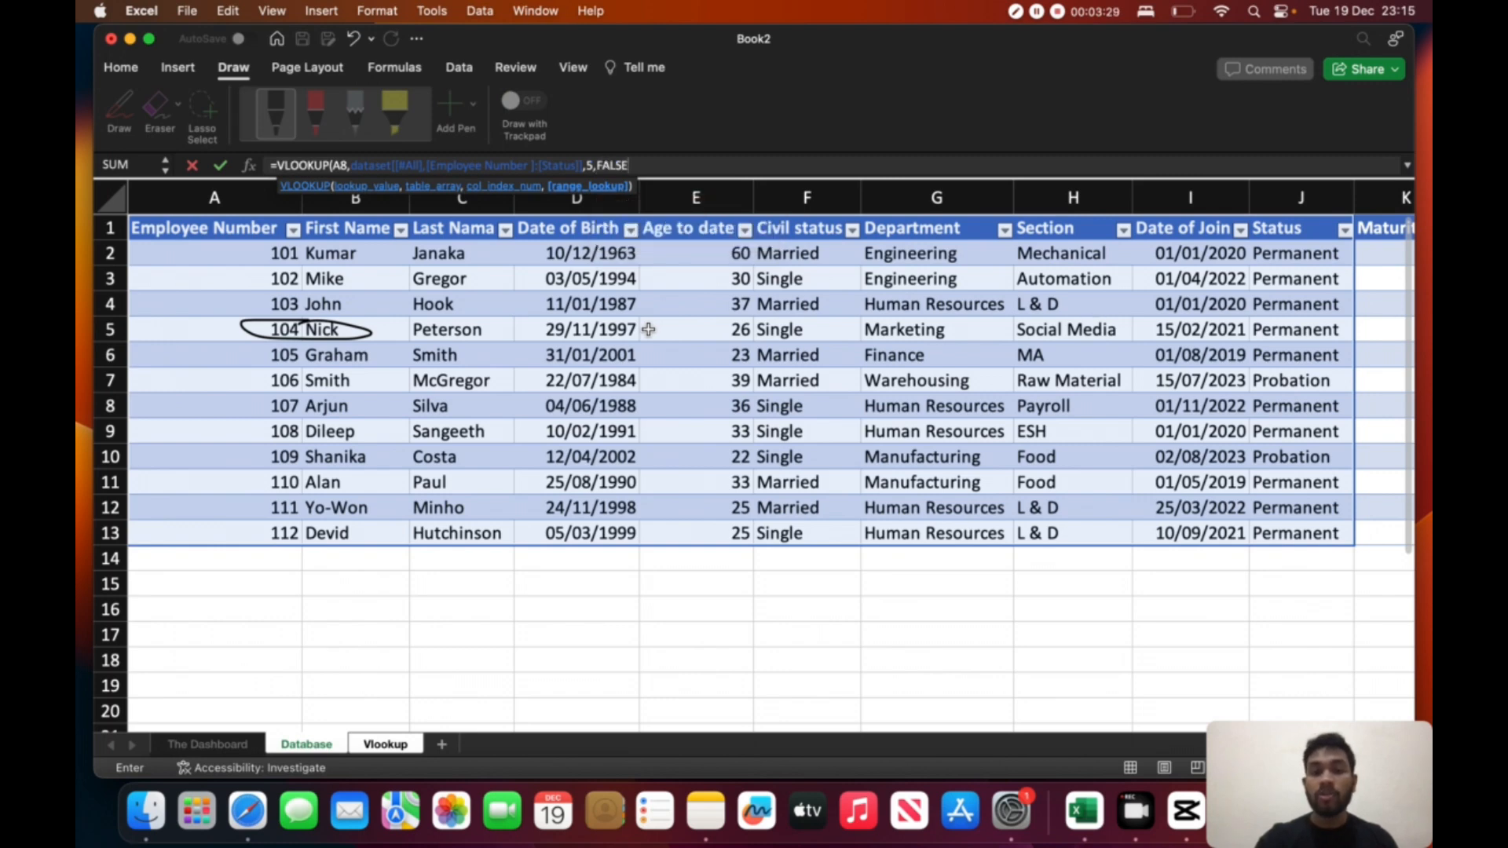
text())
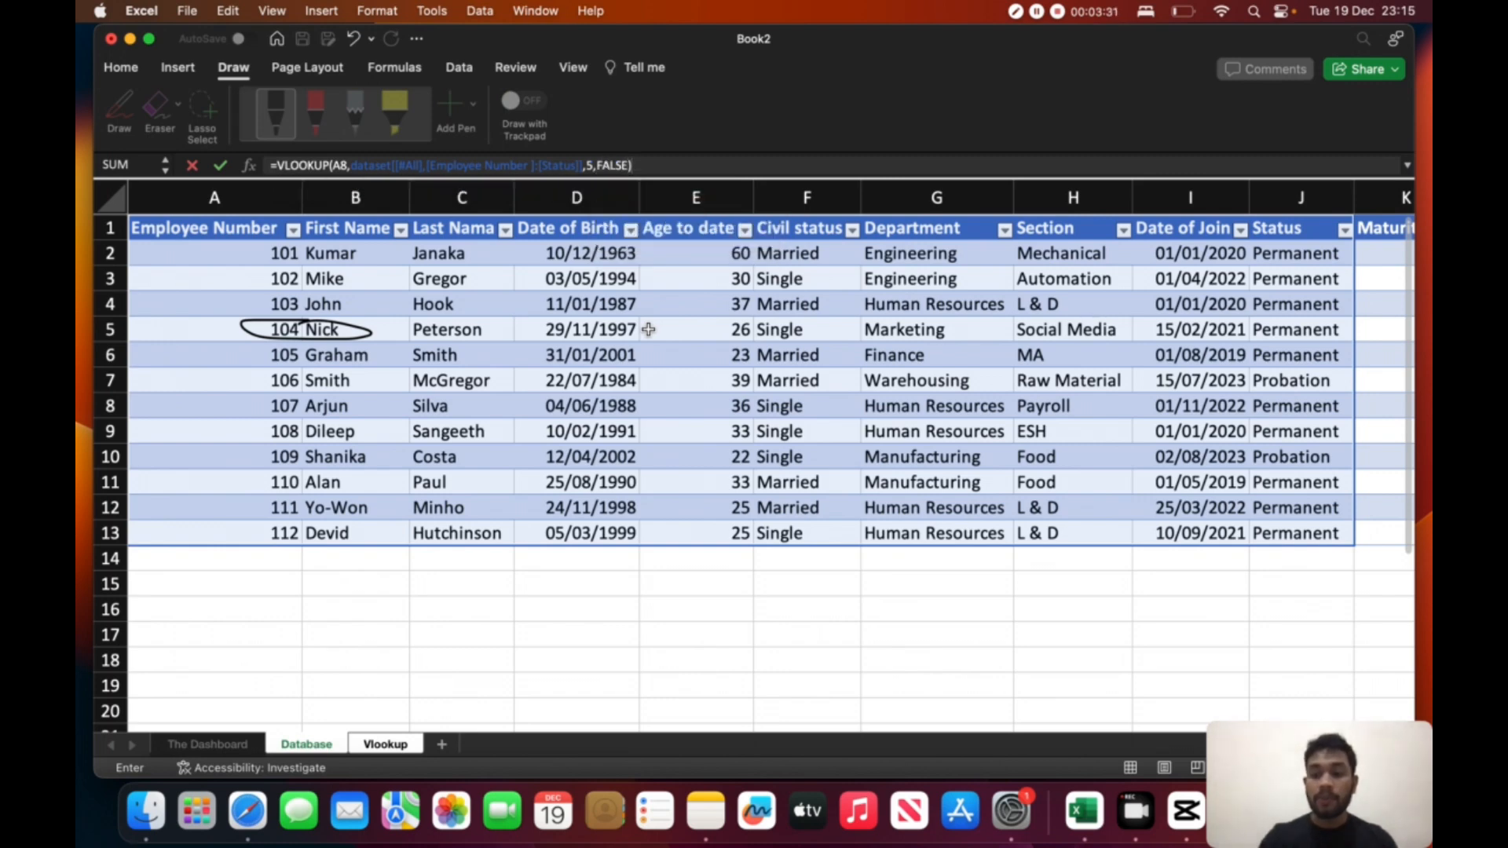
key(Return)
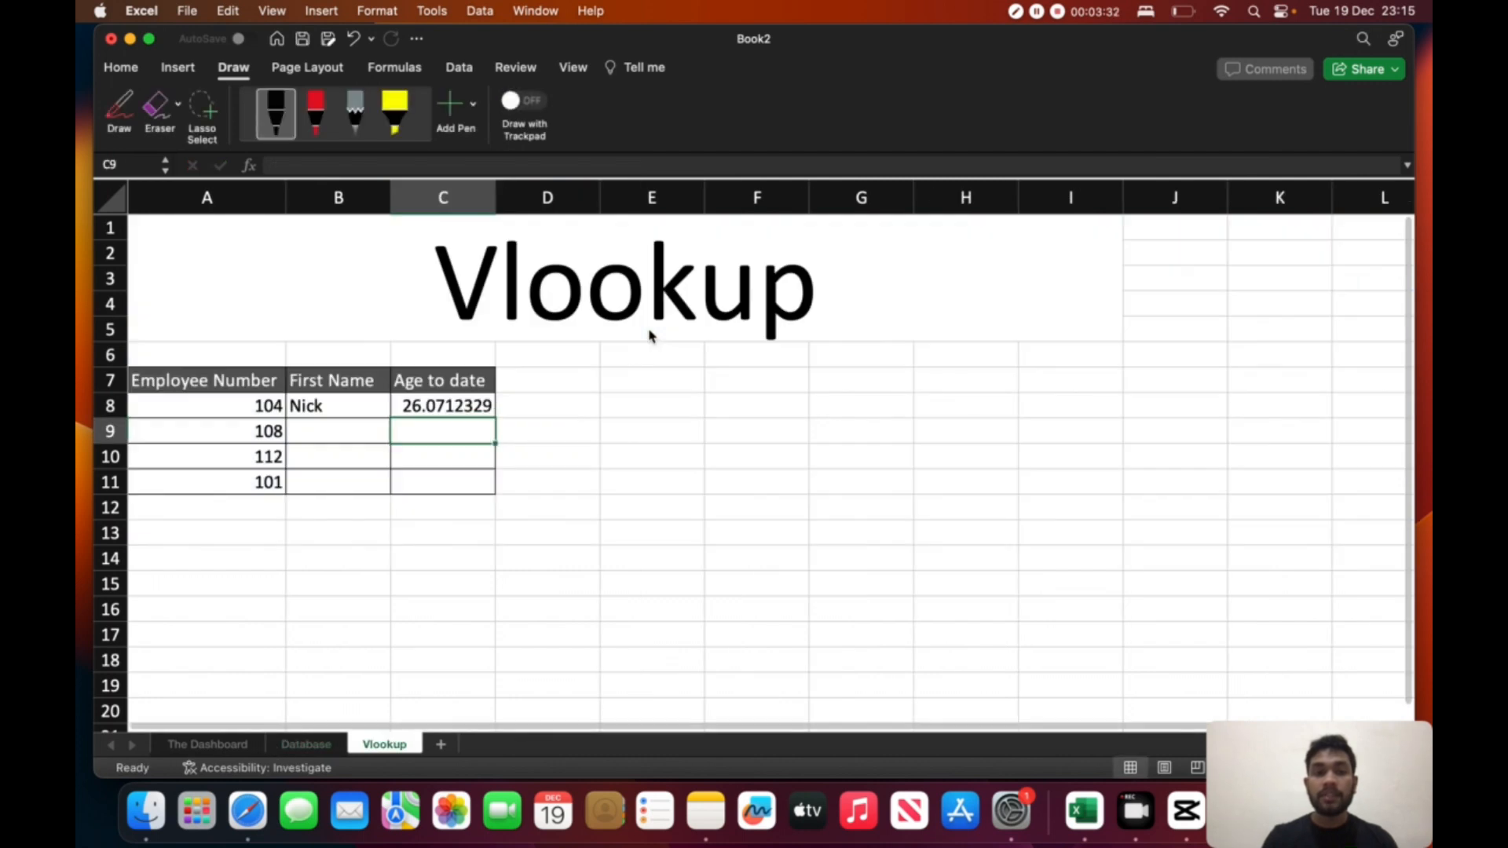
- Reduce the decimals of the age in cell C8 so it displays as a whole number
click(450, 405)
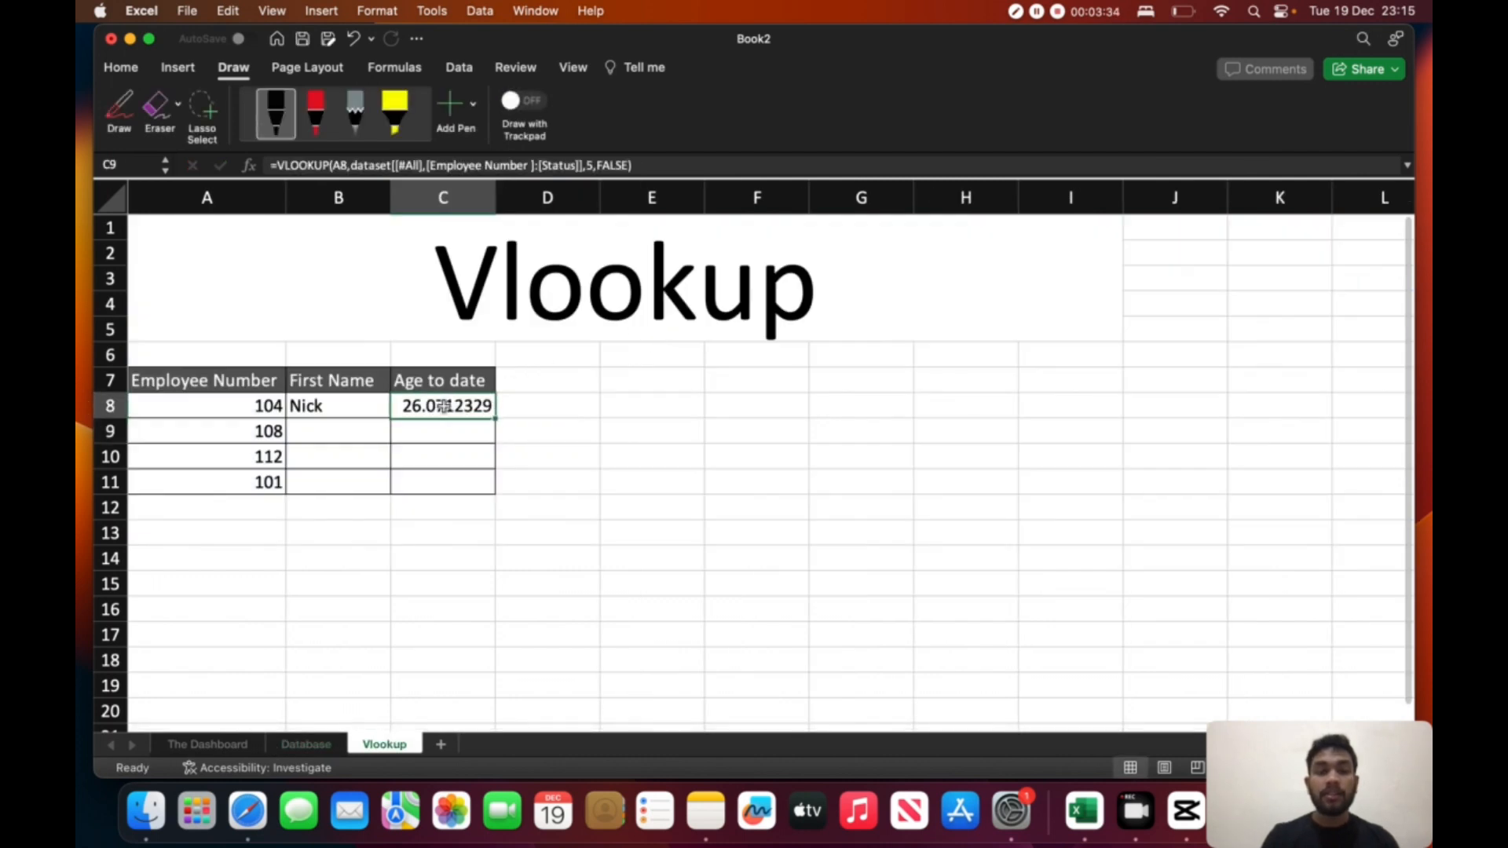
click(125, 69)
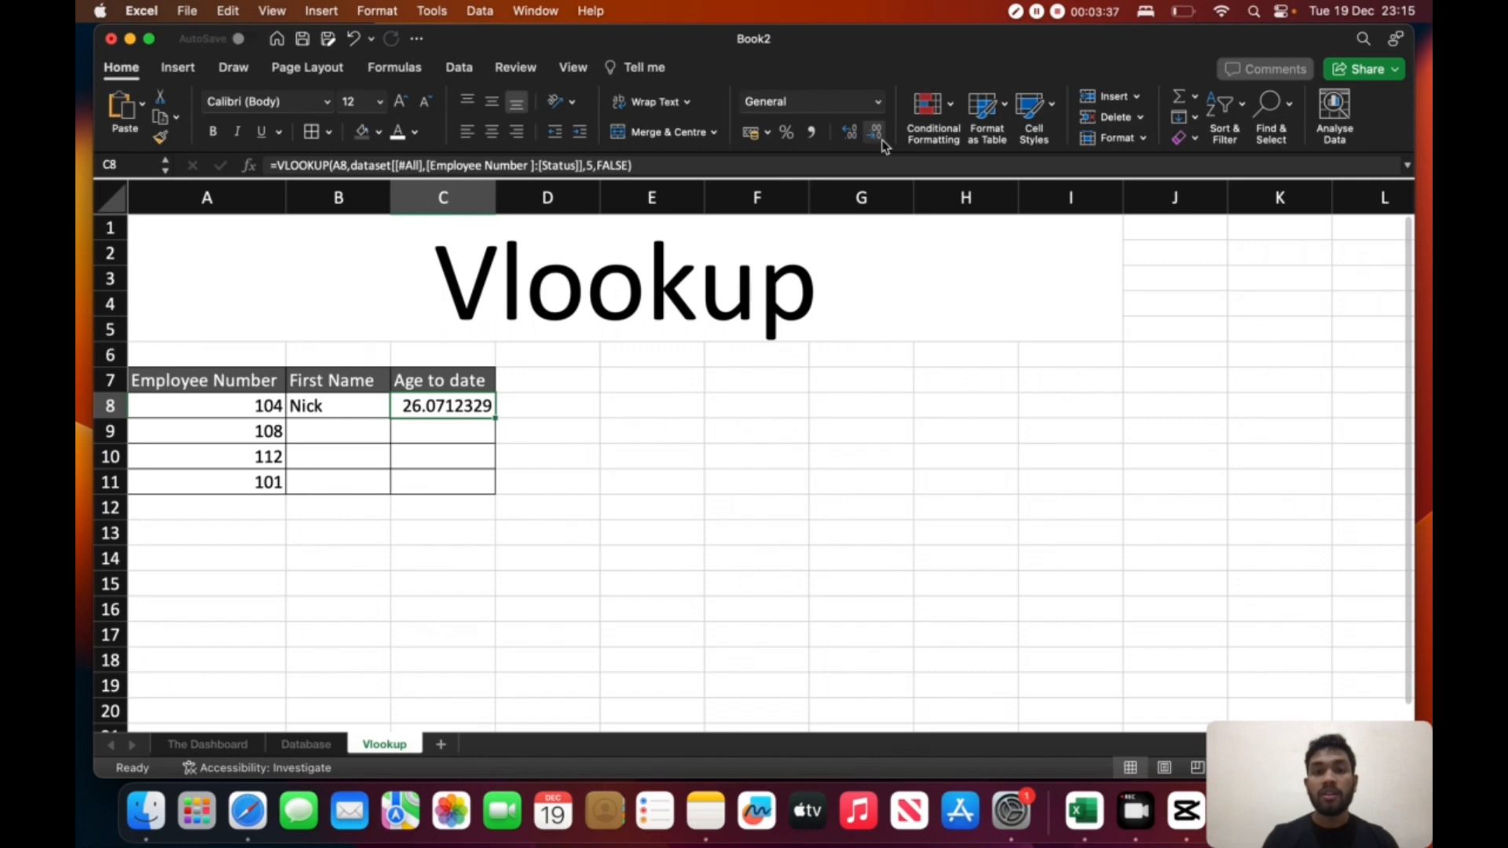
right_click(462, 397)
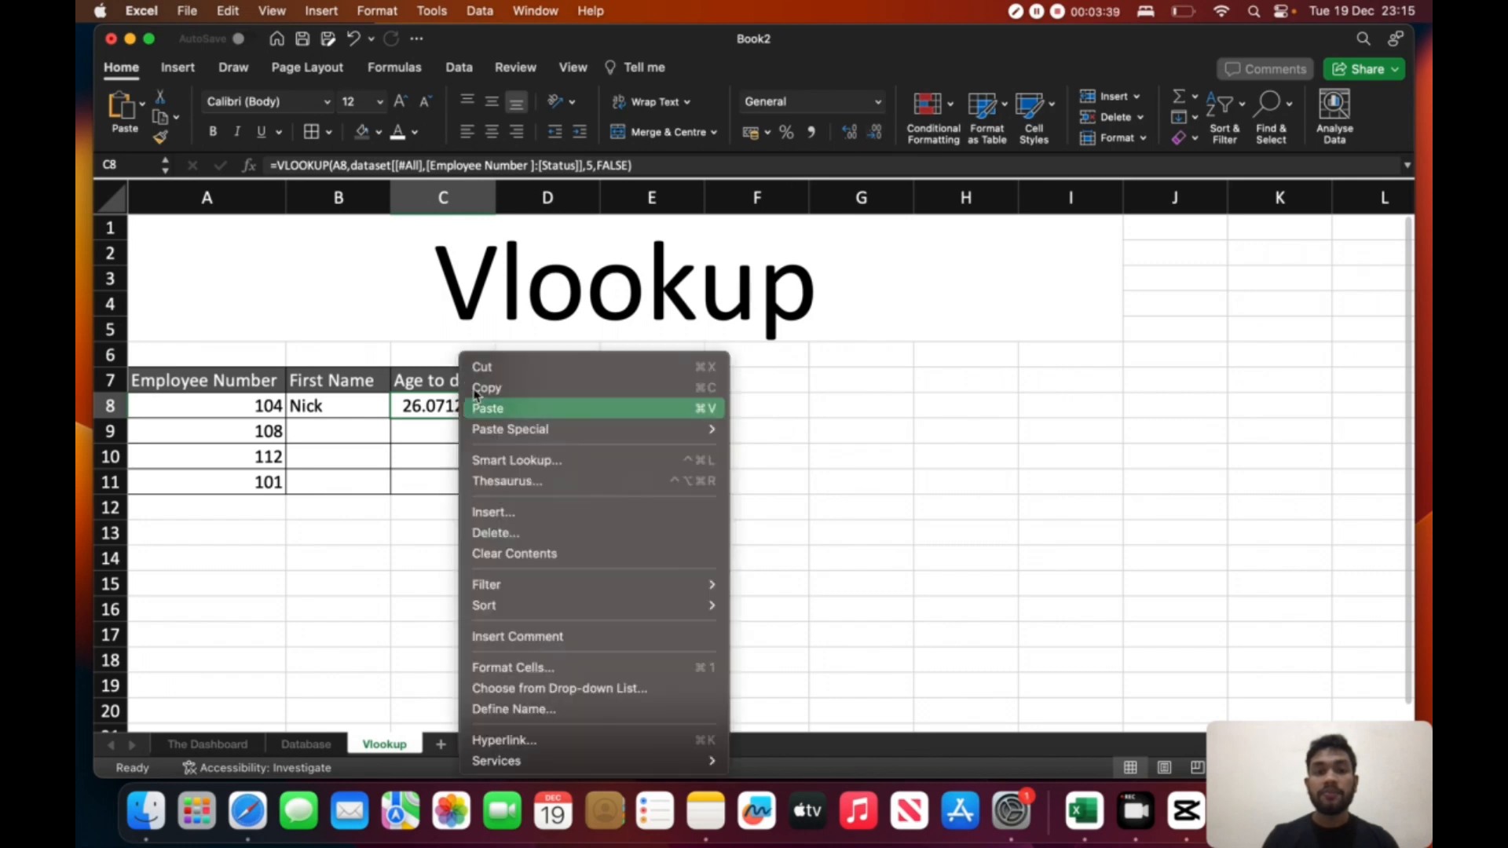
click(878, 135)
click(879, 135)
click(878, 135)
click(879, 135)
click(878, 135)
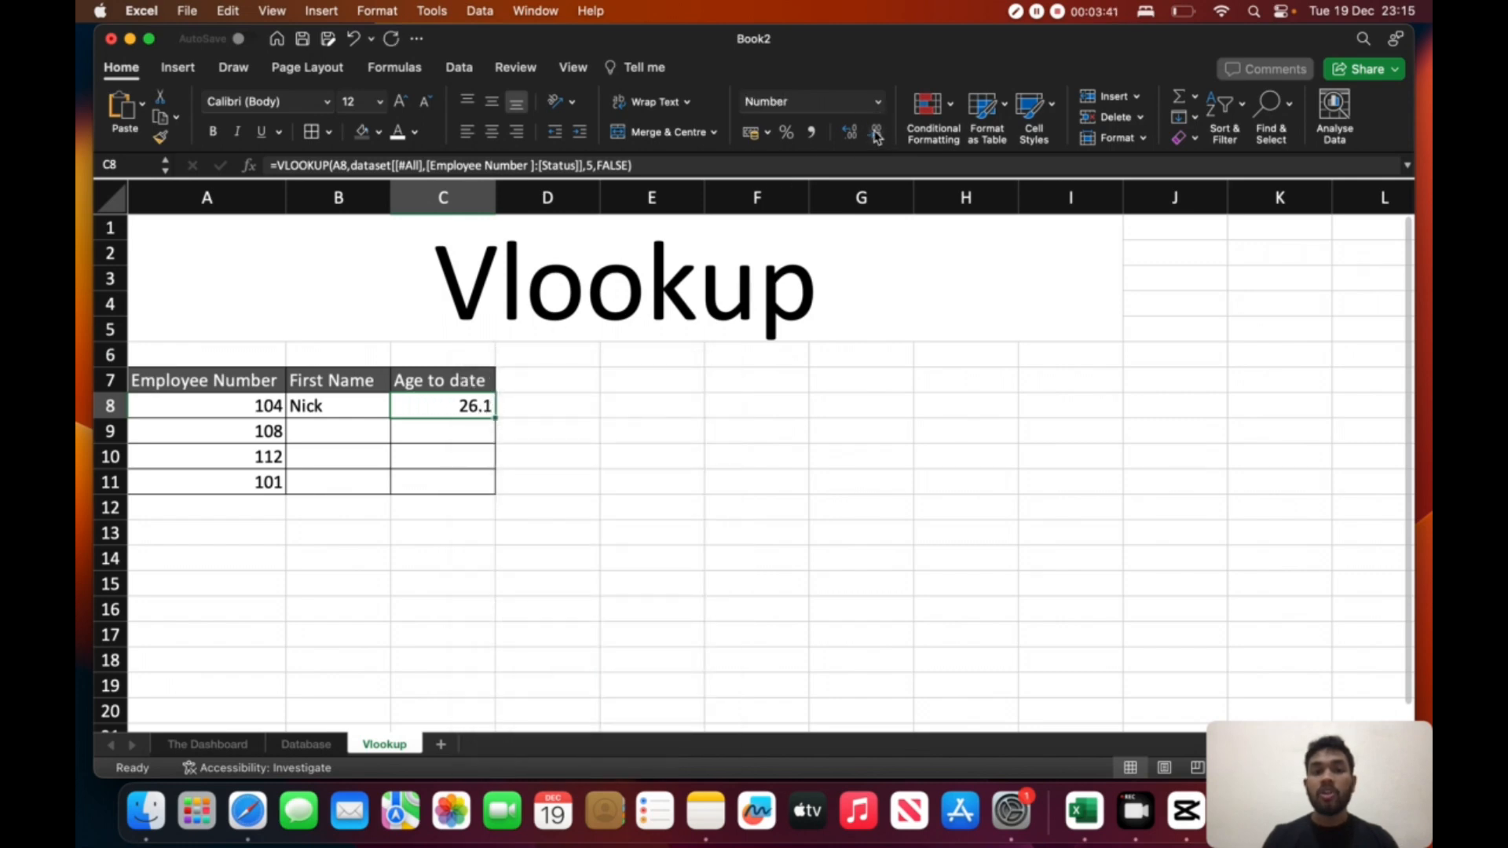
click(878, 135)
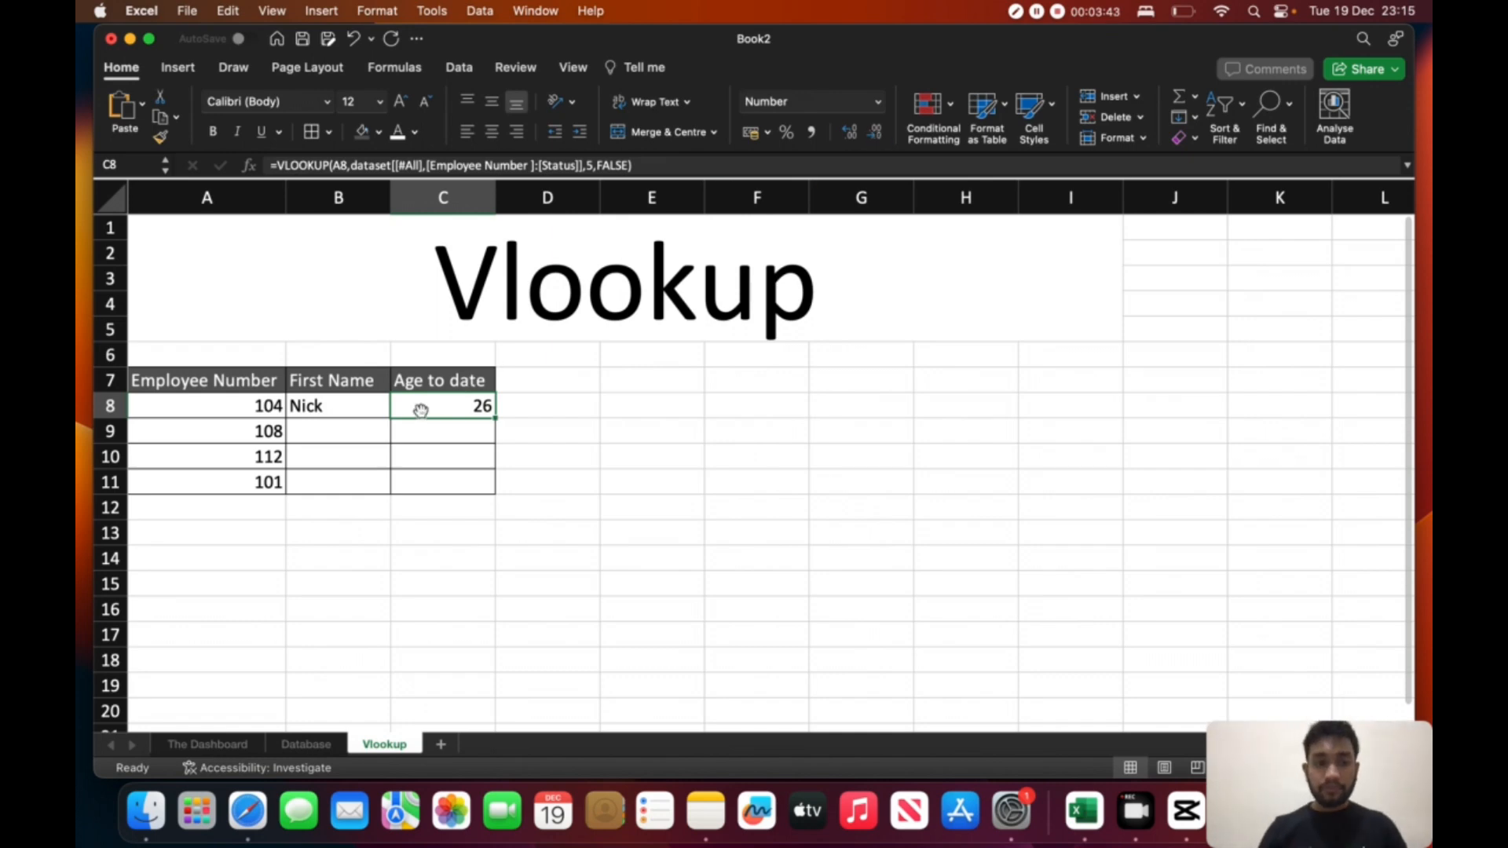
- Fill the First Name and Age to date formulas from row 8 down through row 11
click(387, 404)
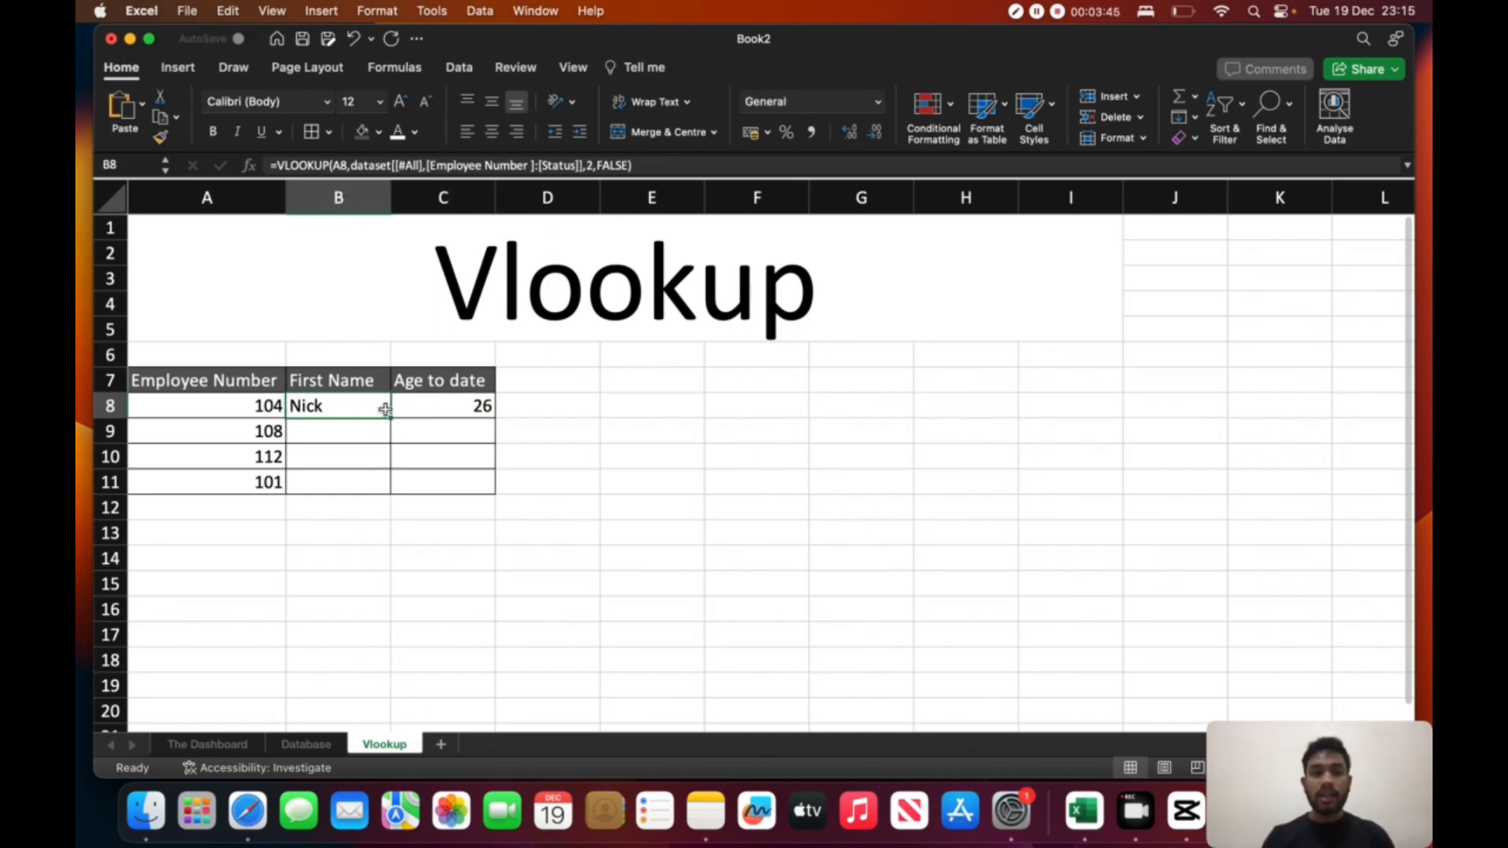
double_click(390, 418)
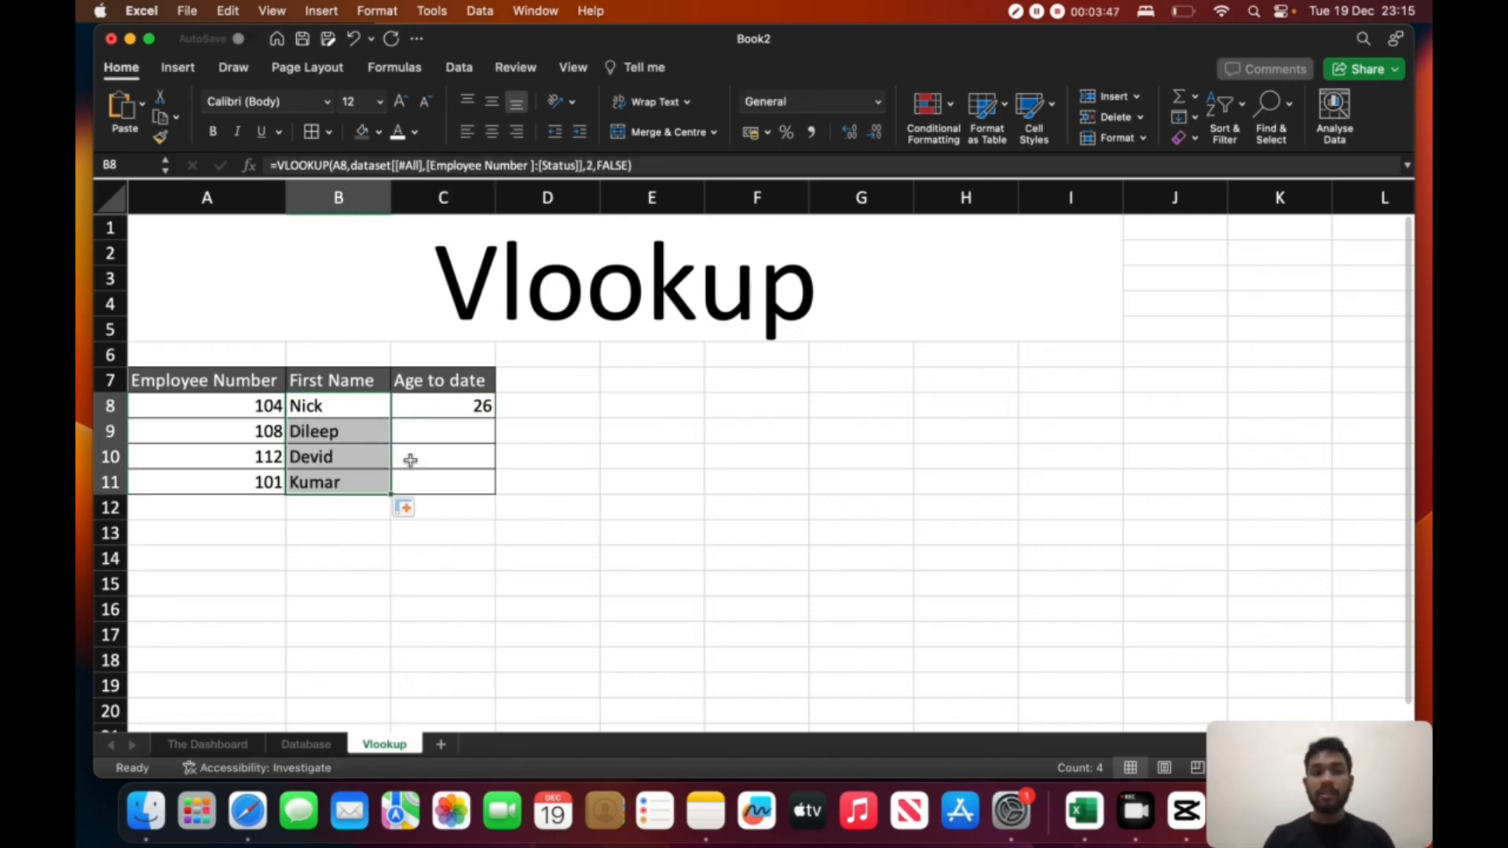
click(481, 405)
double_click(498, 416)
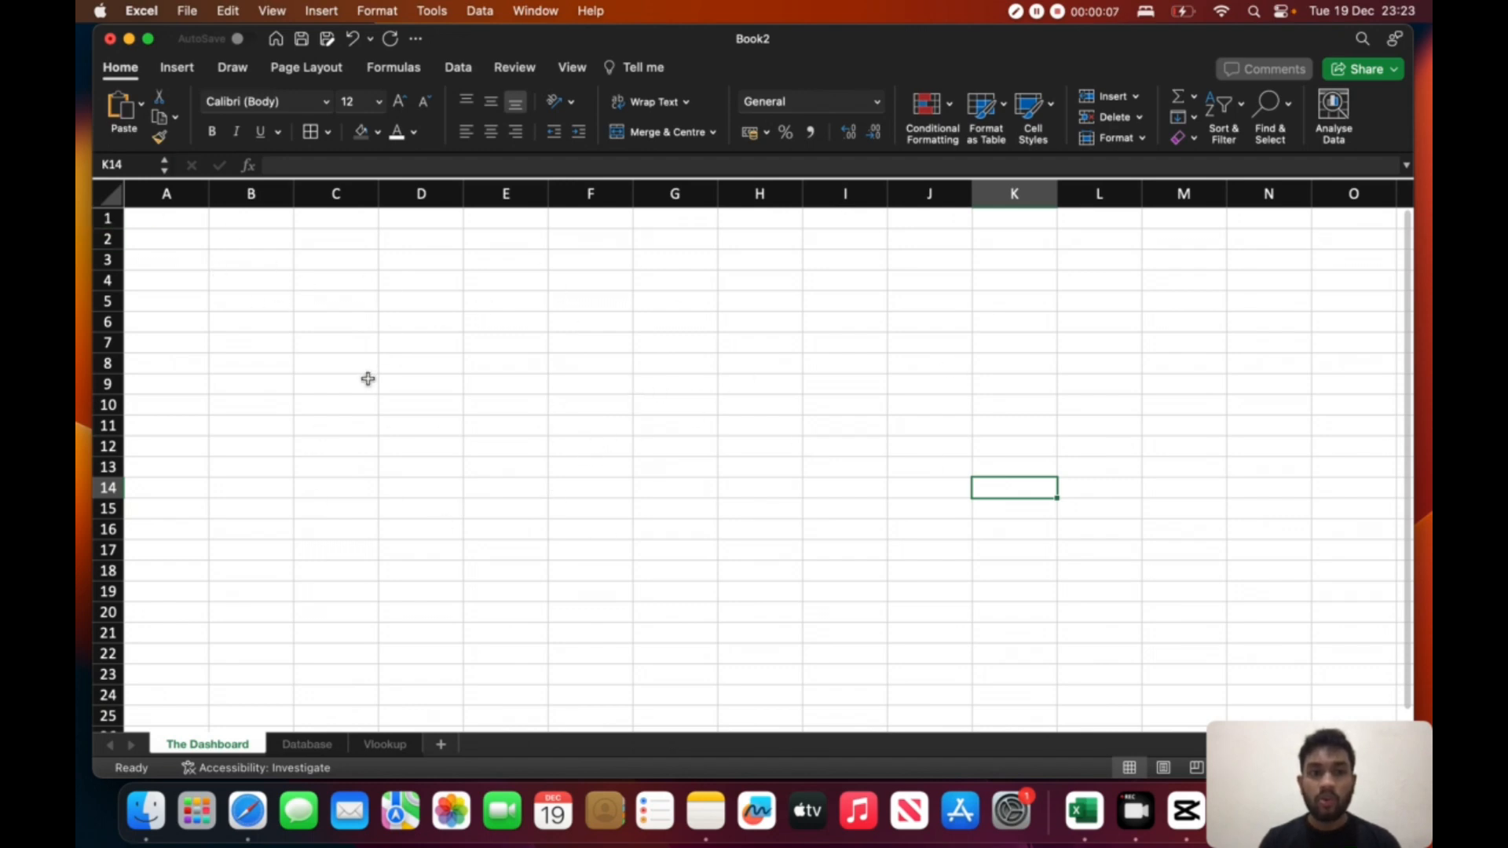
- Turn off the gridlines across The Dashboard sheet
click(117, 196)
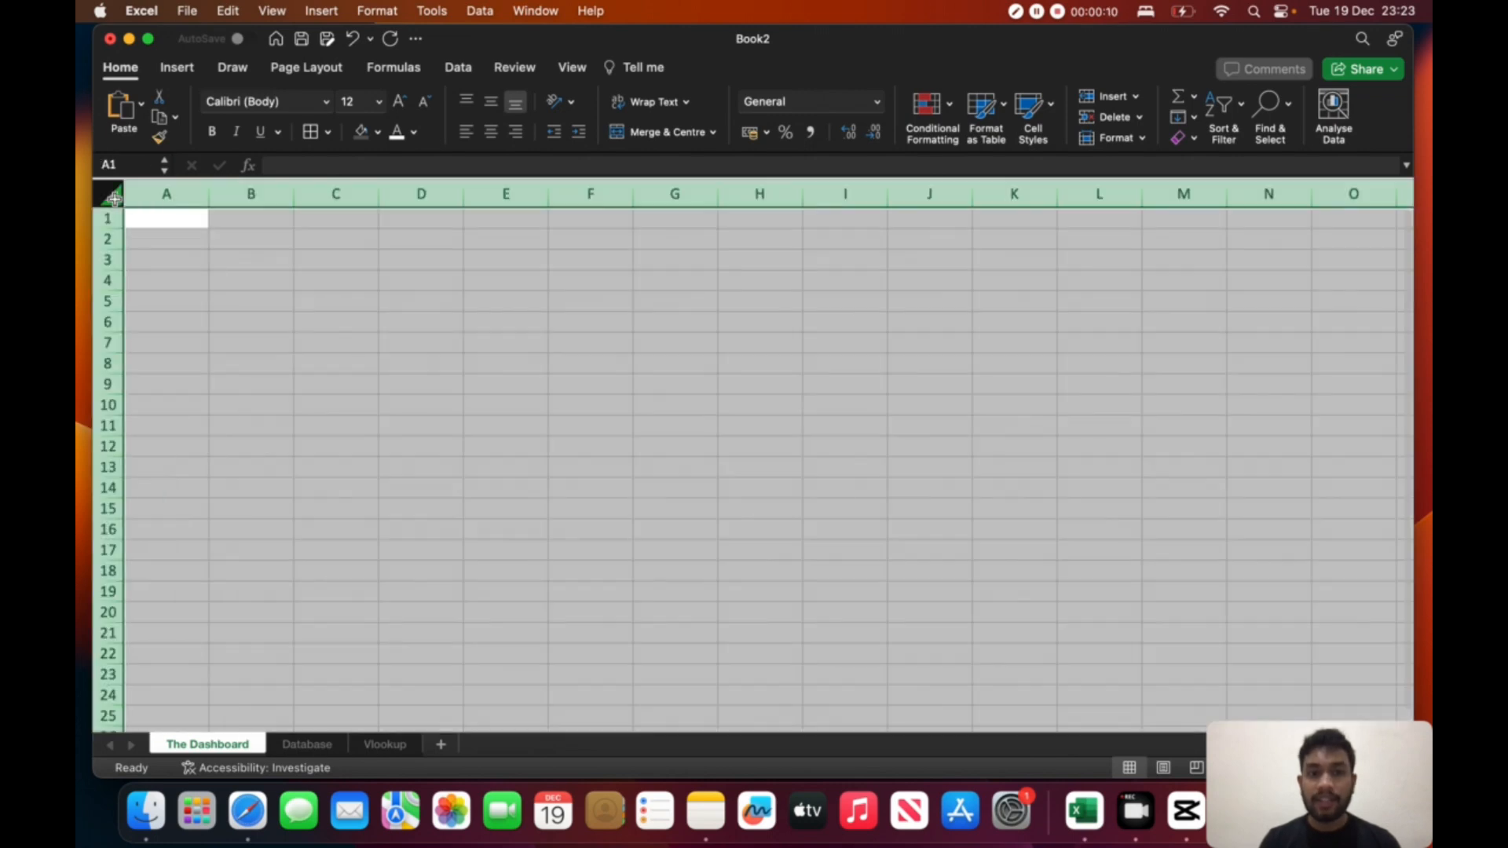
click(570, 67)
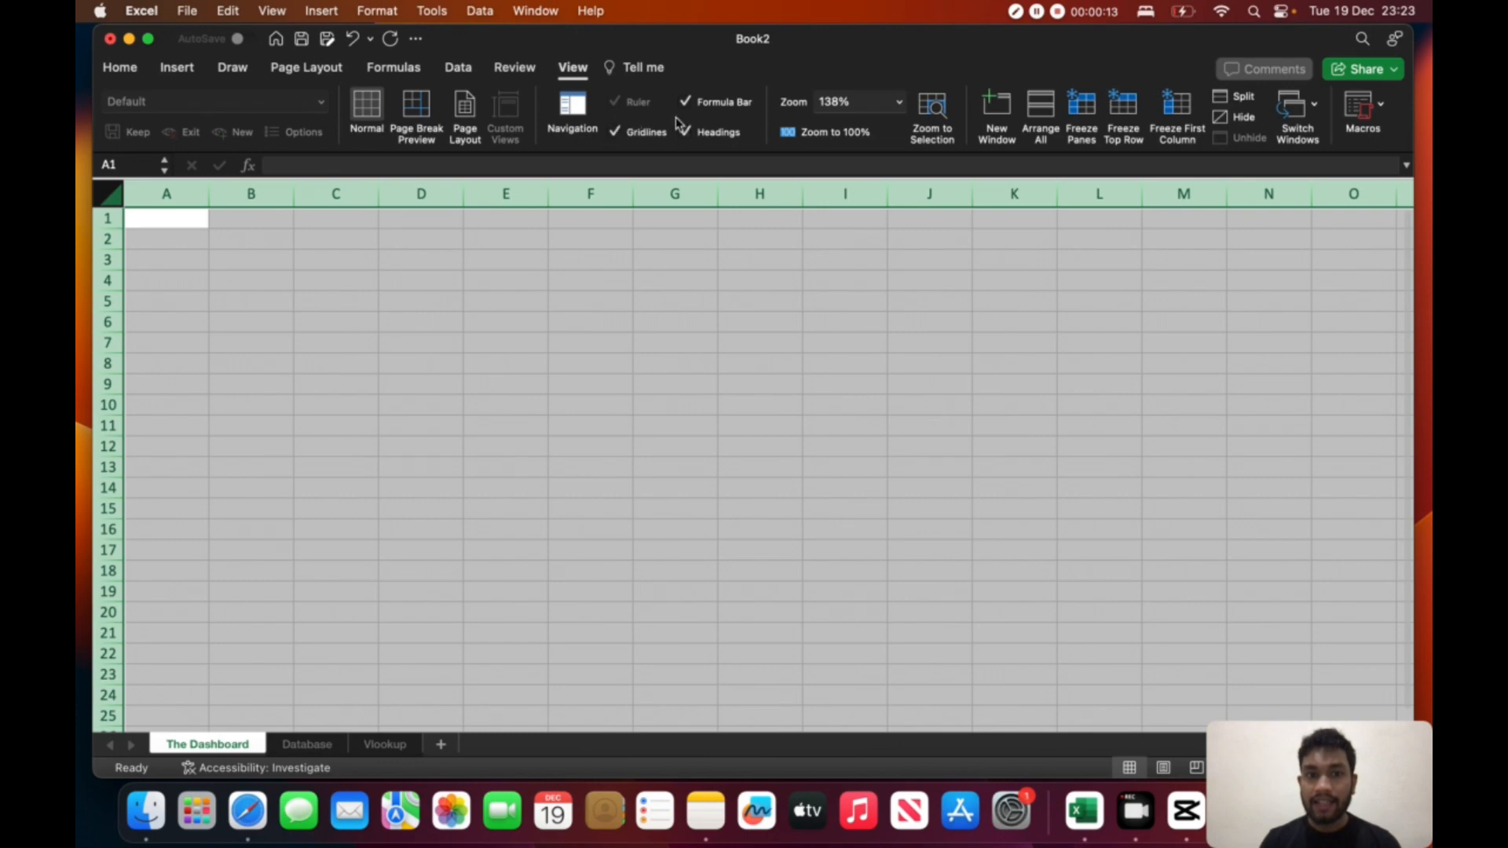
click(623, 137)
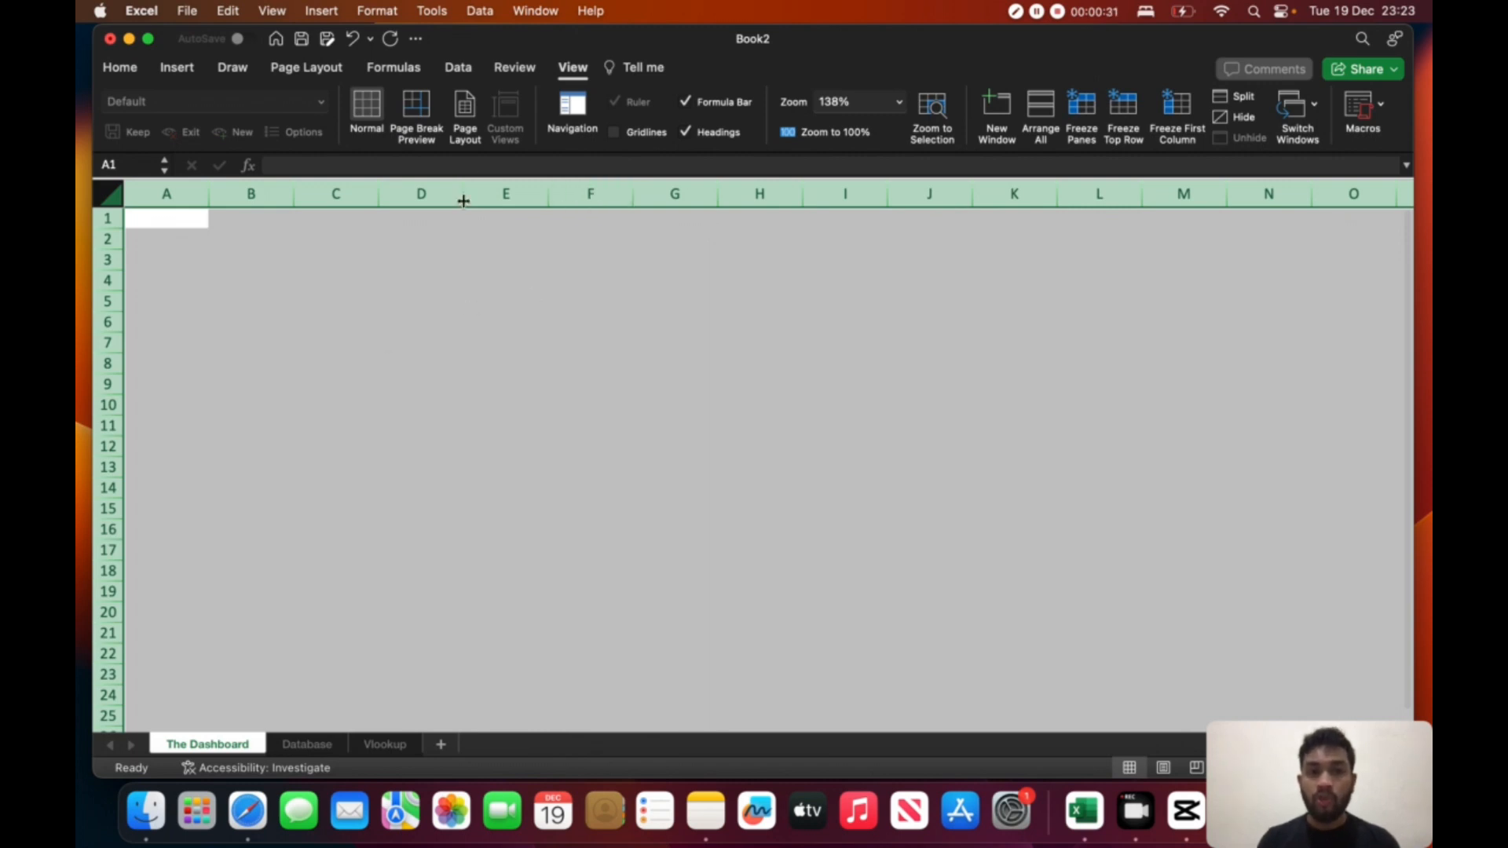
click(445, 251)
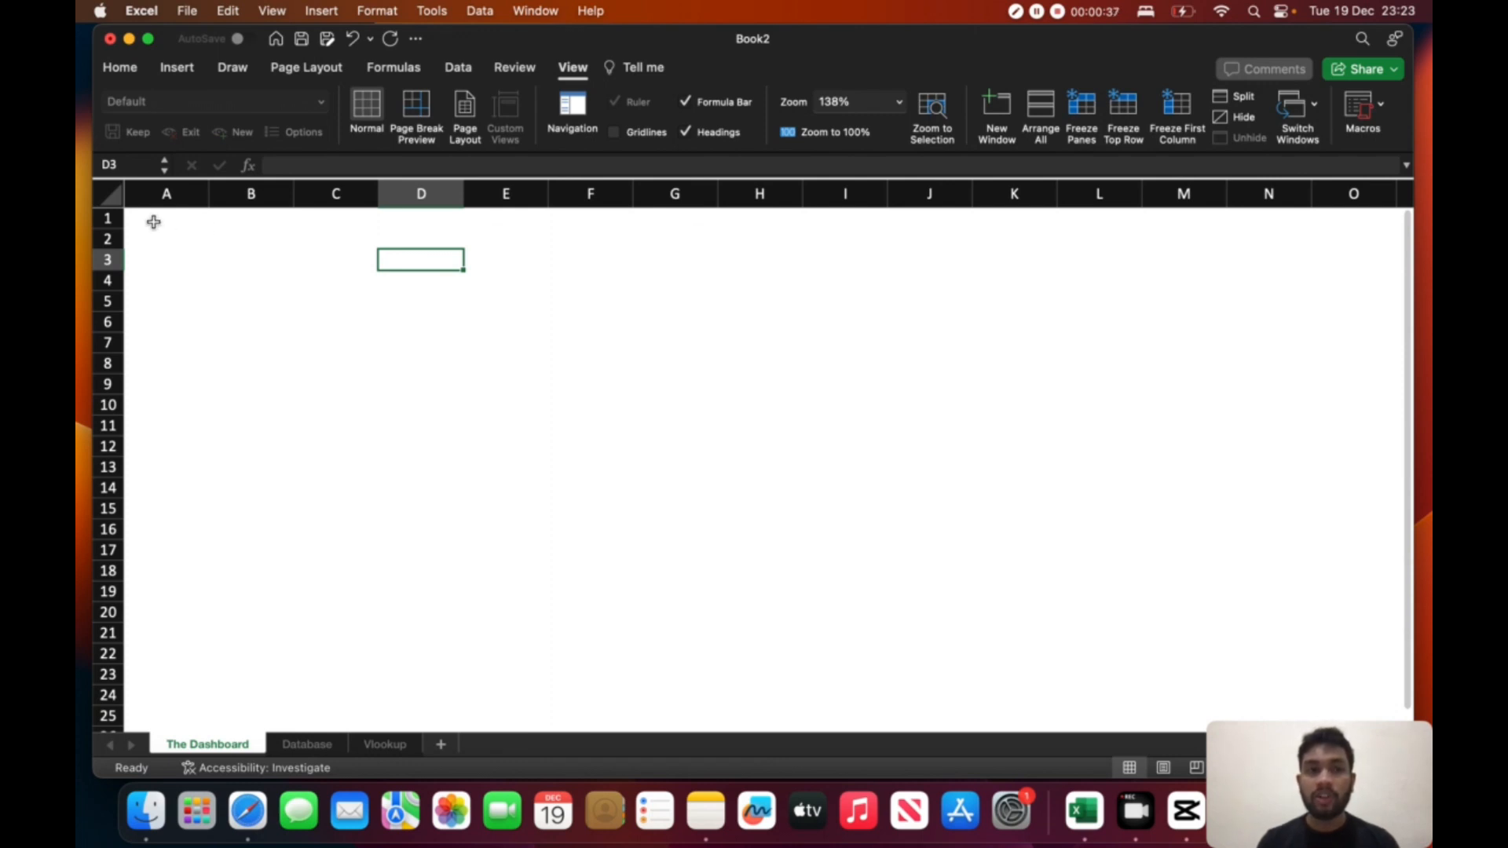
- Merge and centre cells A1:I3 on The Dashboard sheet and fill them with dark grey
drag(141, 220, 874, 255)
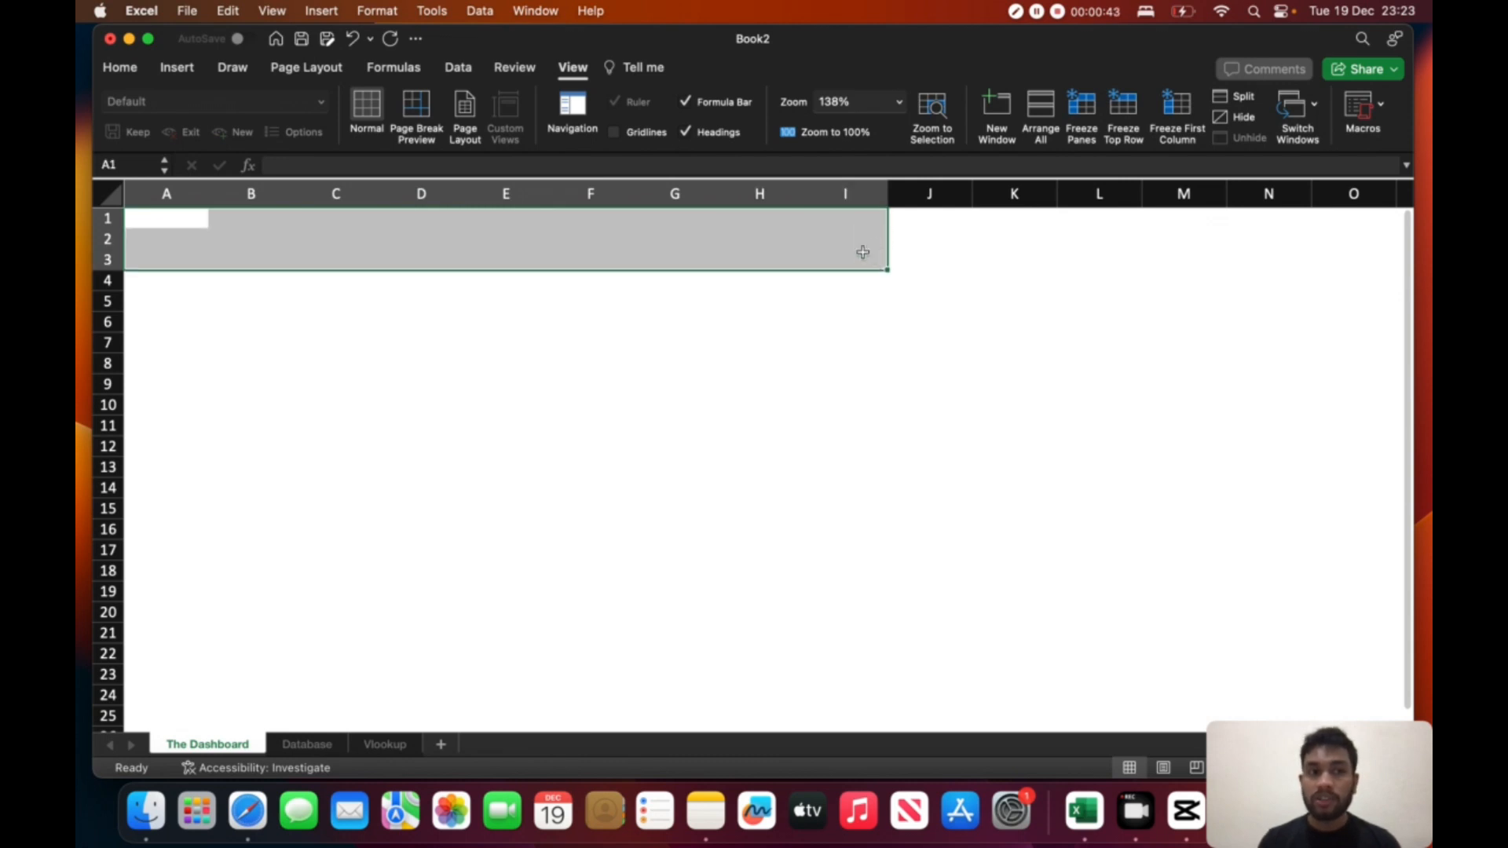
click(123, 69)
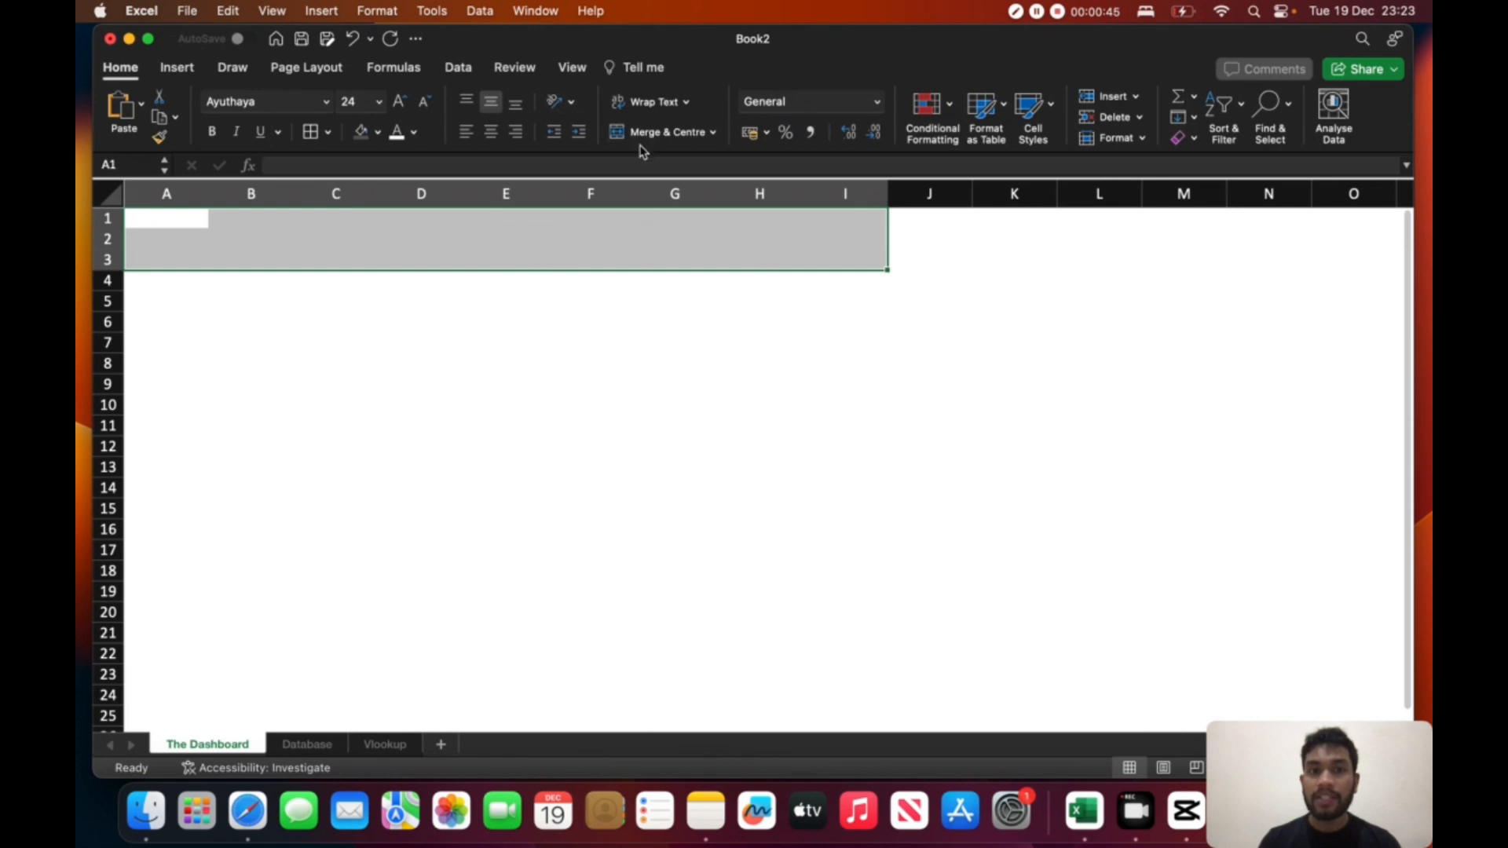
click(559, 256)
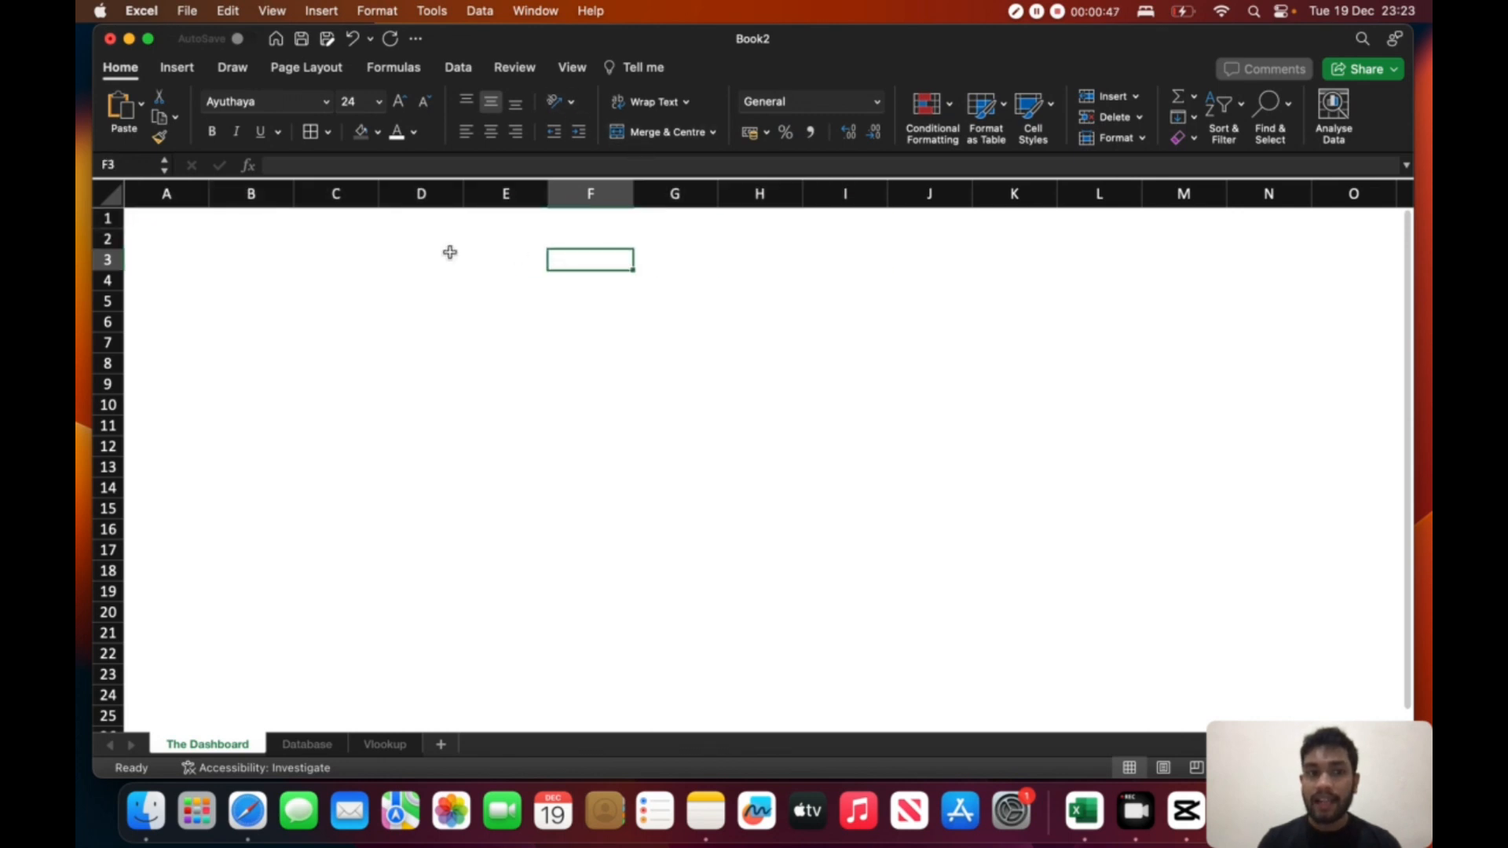
click(202, 224)
drag(206, 226, 850, 263)
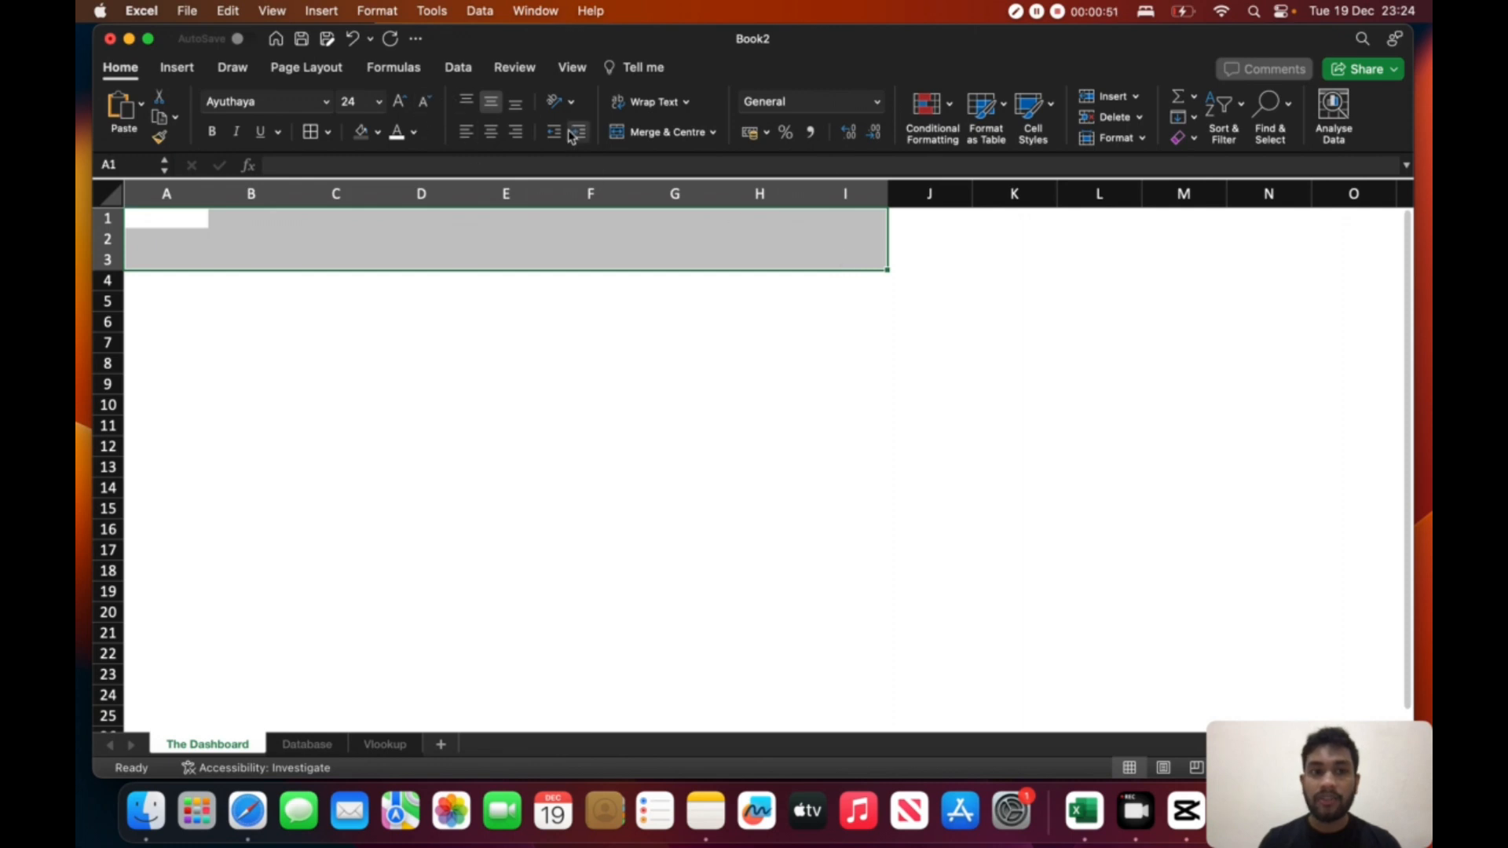
click(607, 132)
click(377, 132)
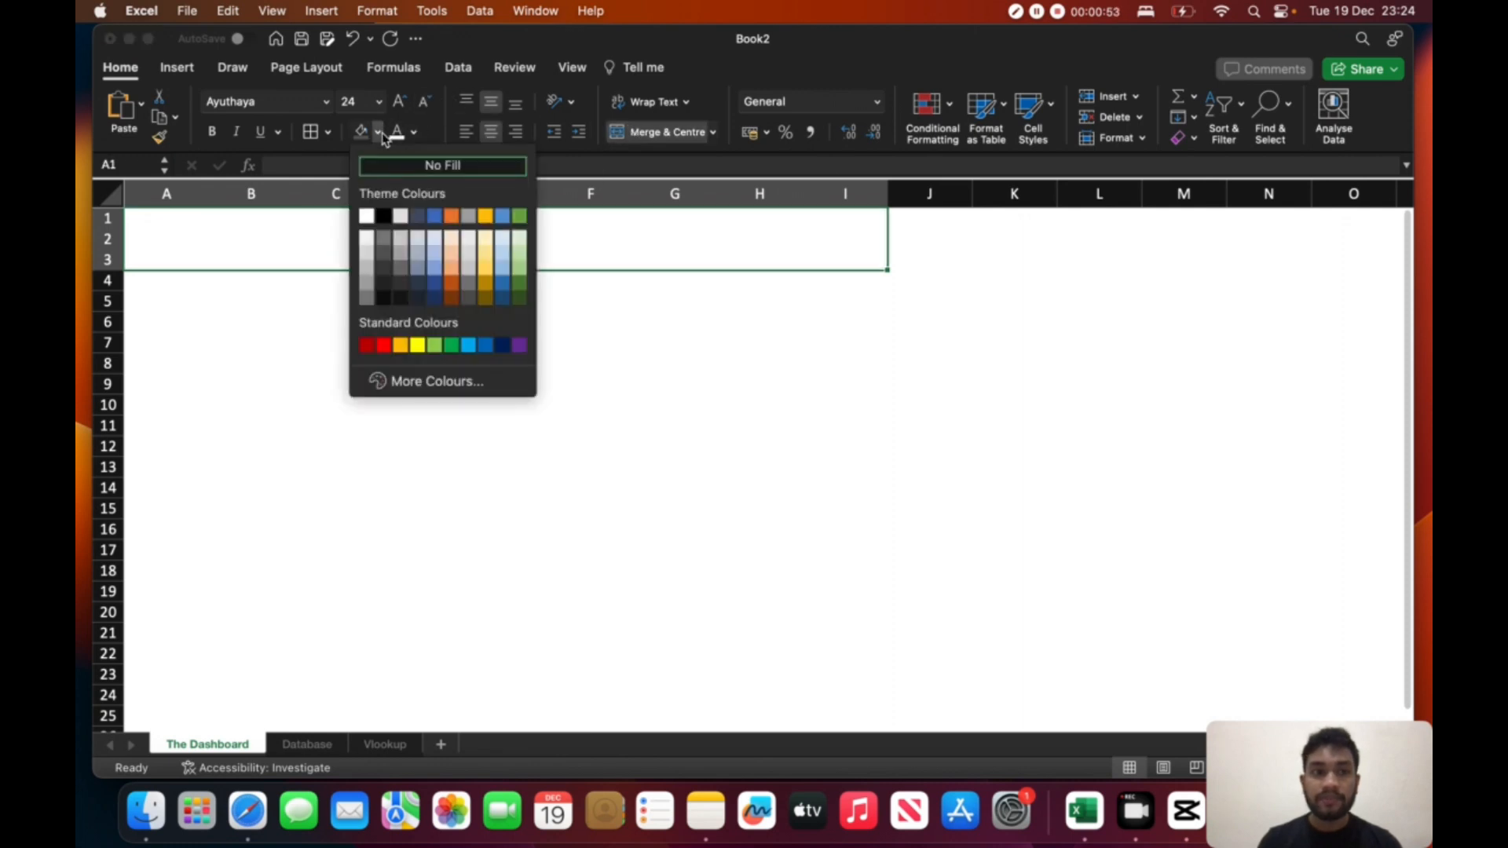
click(383, 271)
click(568, 329)
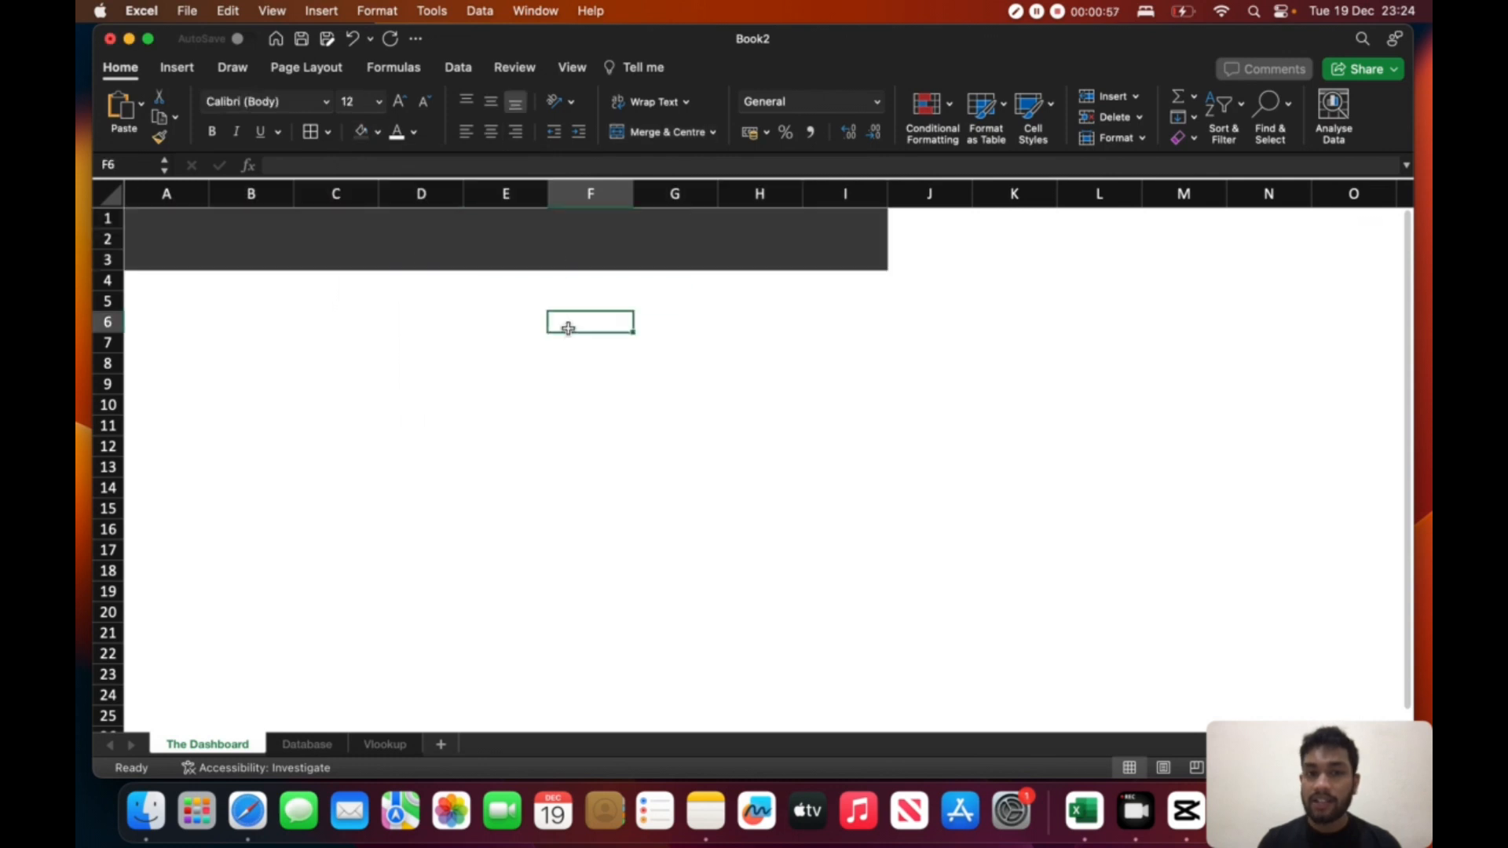
- Enter the title "Employee Data" in the merged header cells A1:I3 of The Dashboard sheet
click(228, 242)
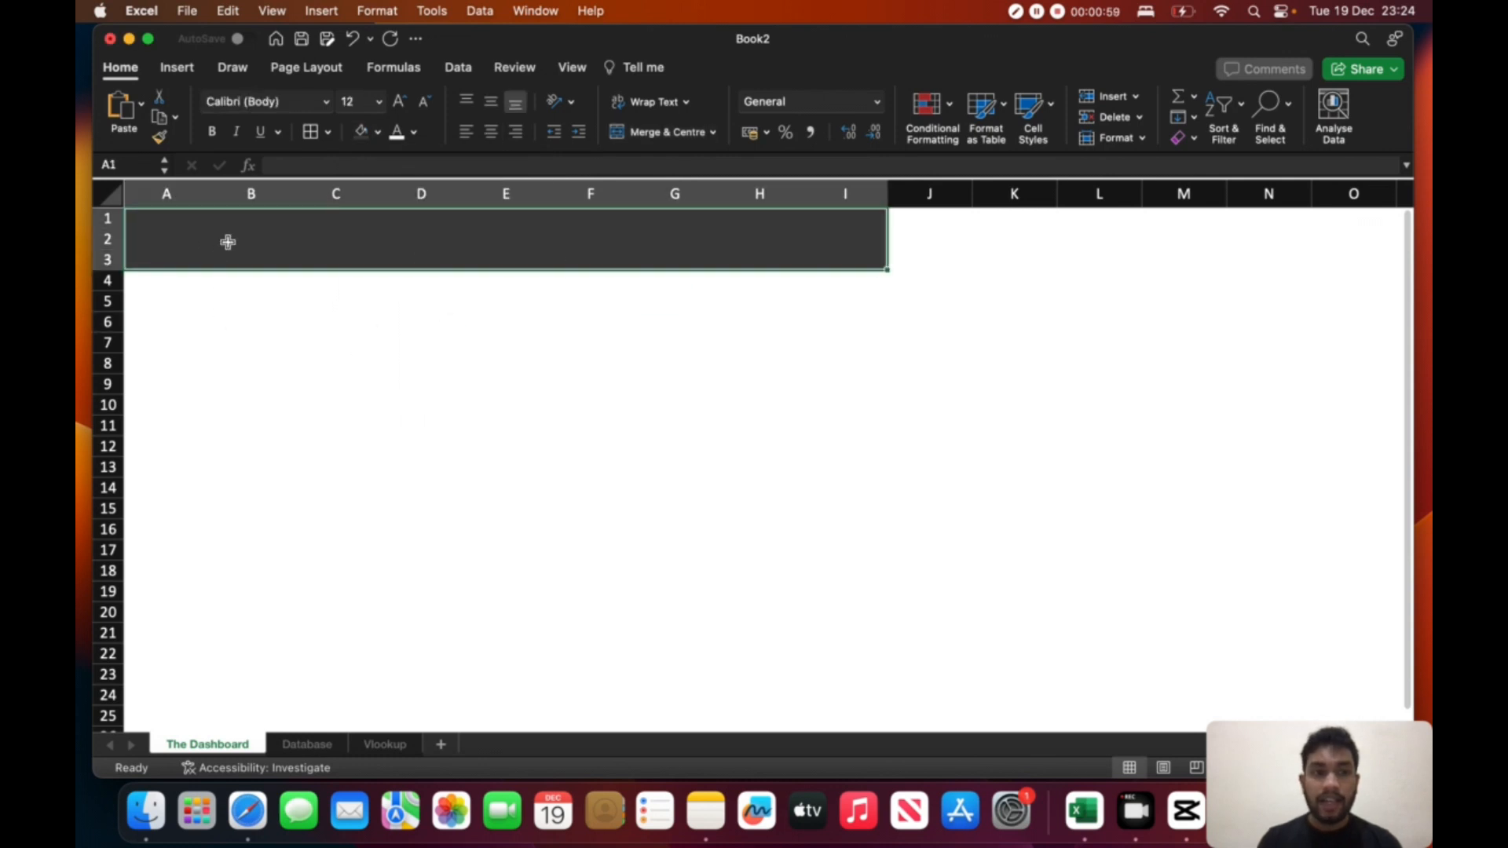
text(Employee)
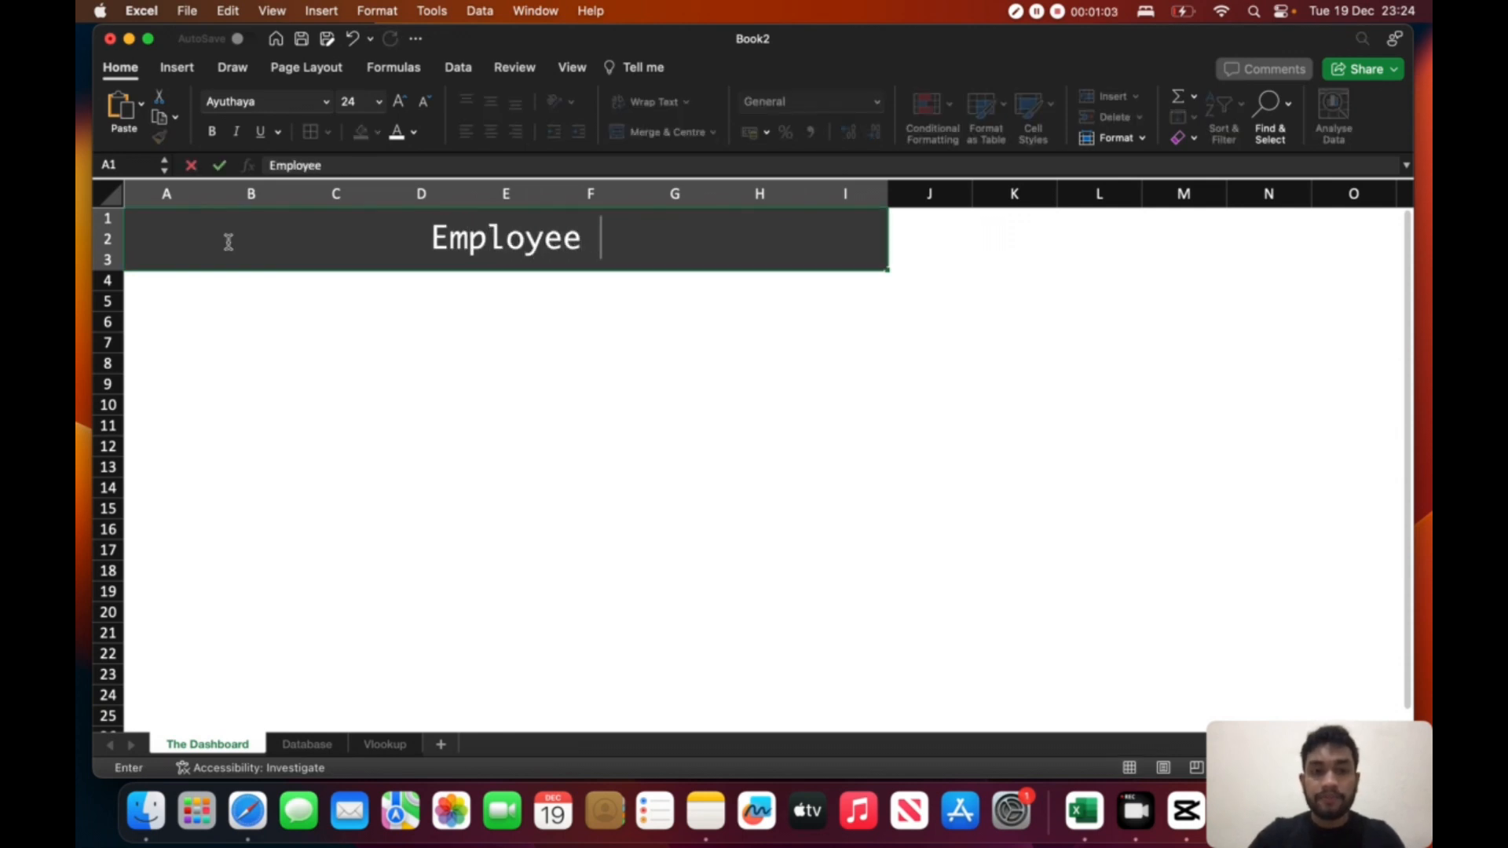
text( Data)
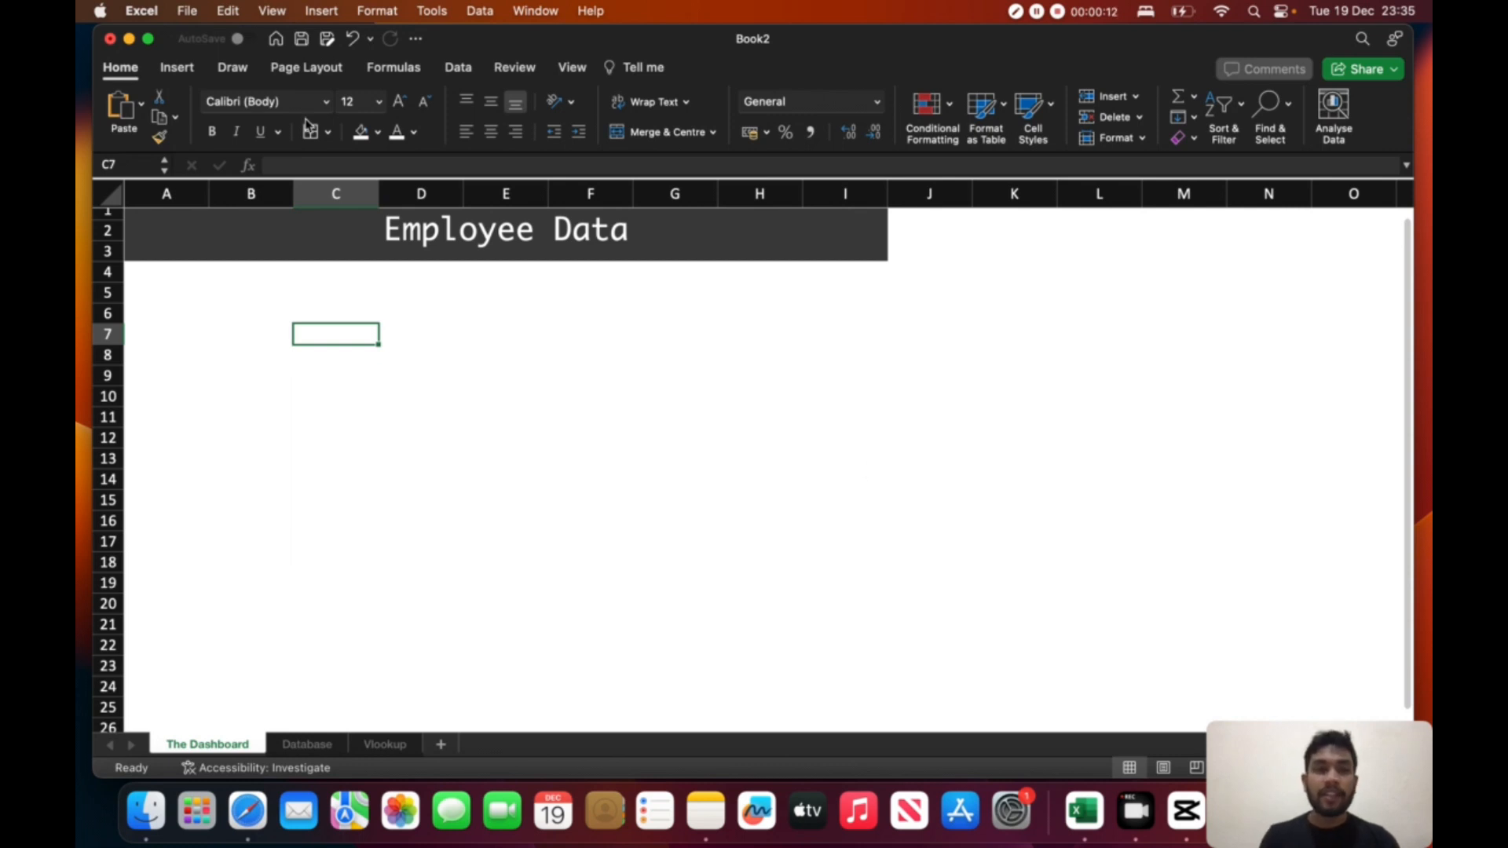
- Insert the picture file 10612489.png from the untitled folder onto The Dashboard sheet
click(187, 75)
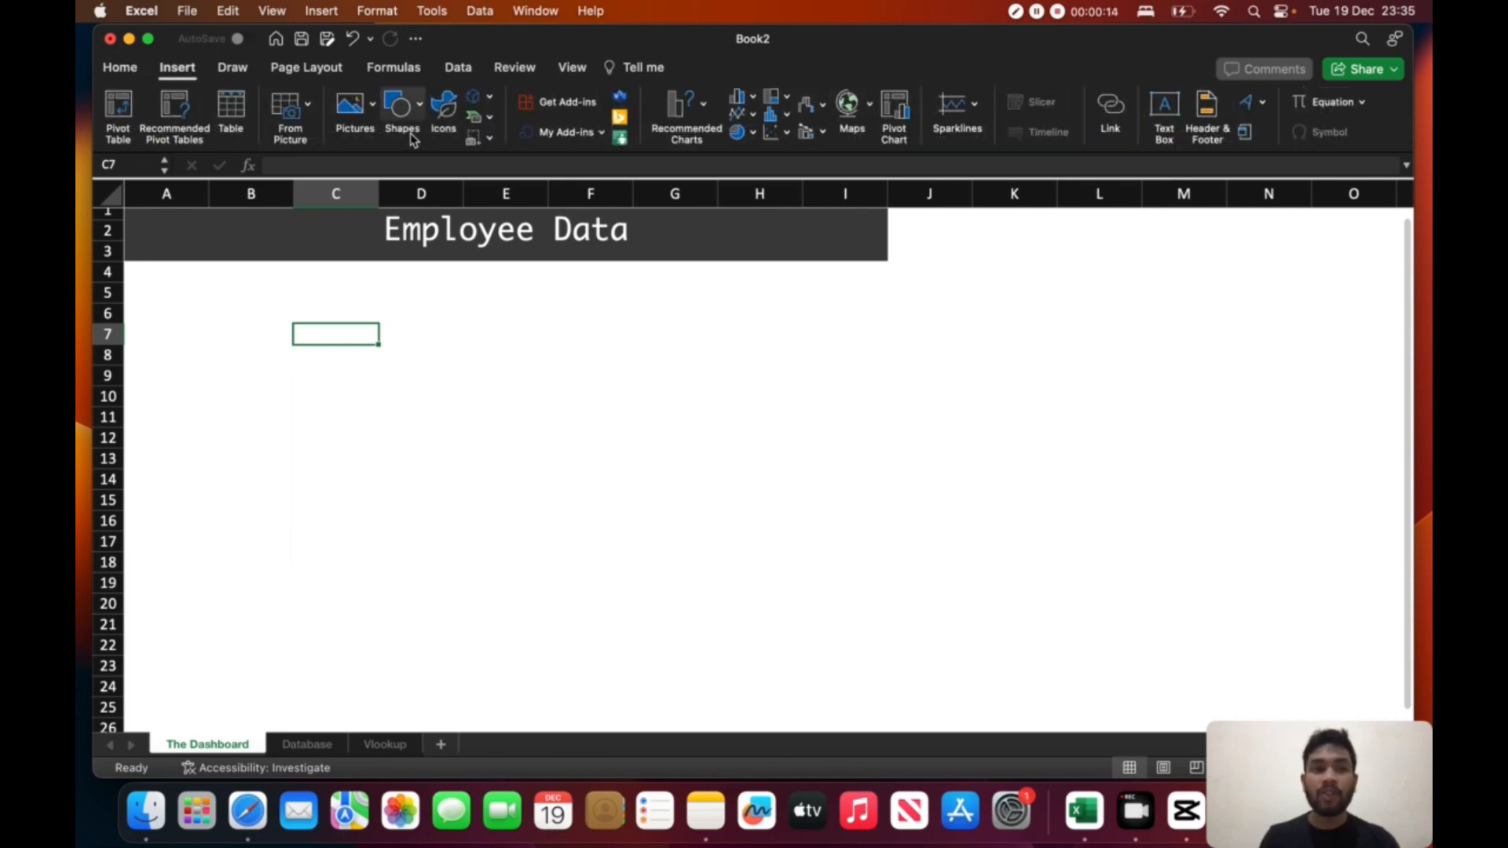
click(370, 138)
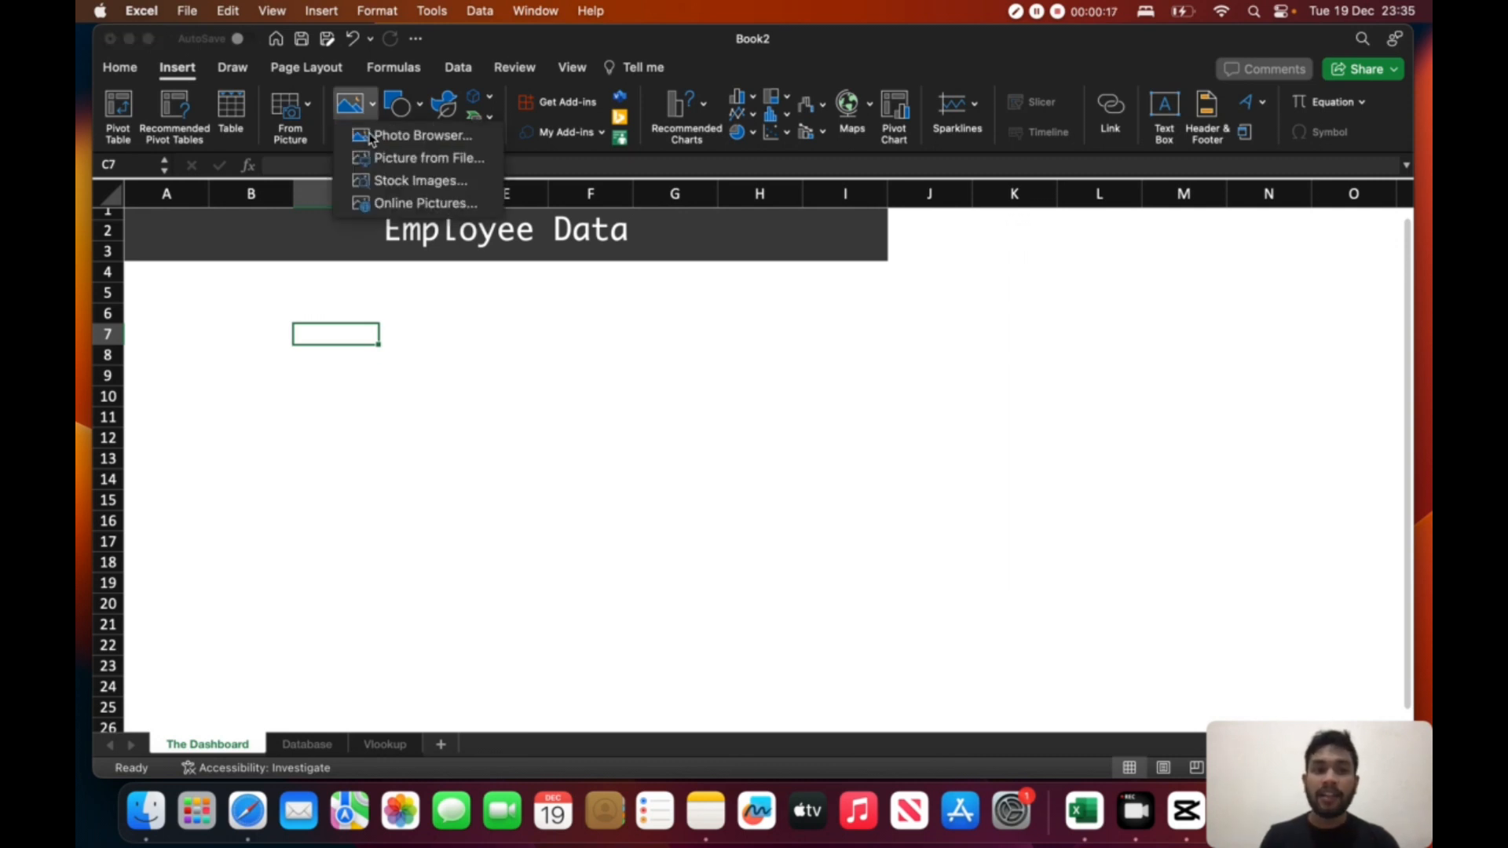
click(417, 160)
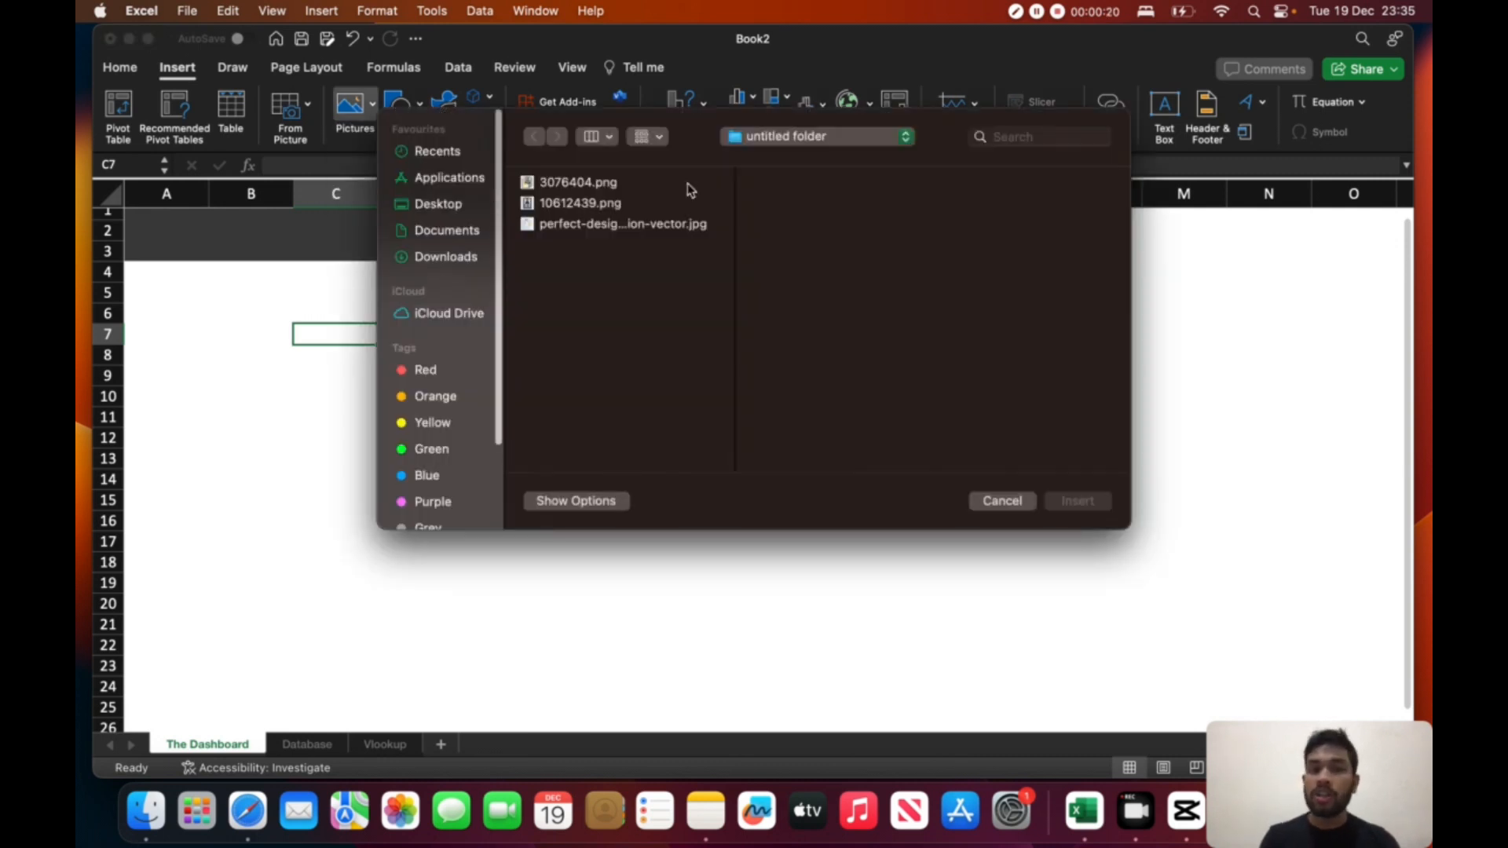
double_click(583, 206)
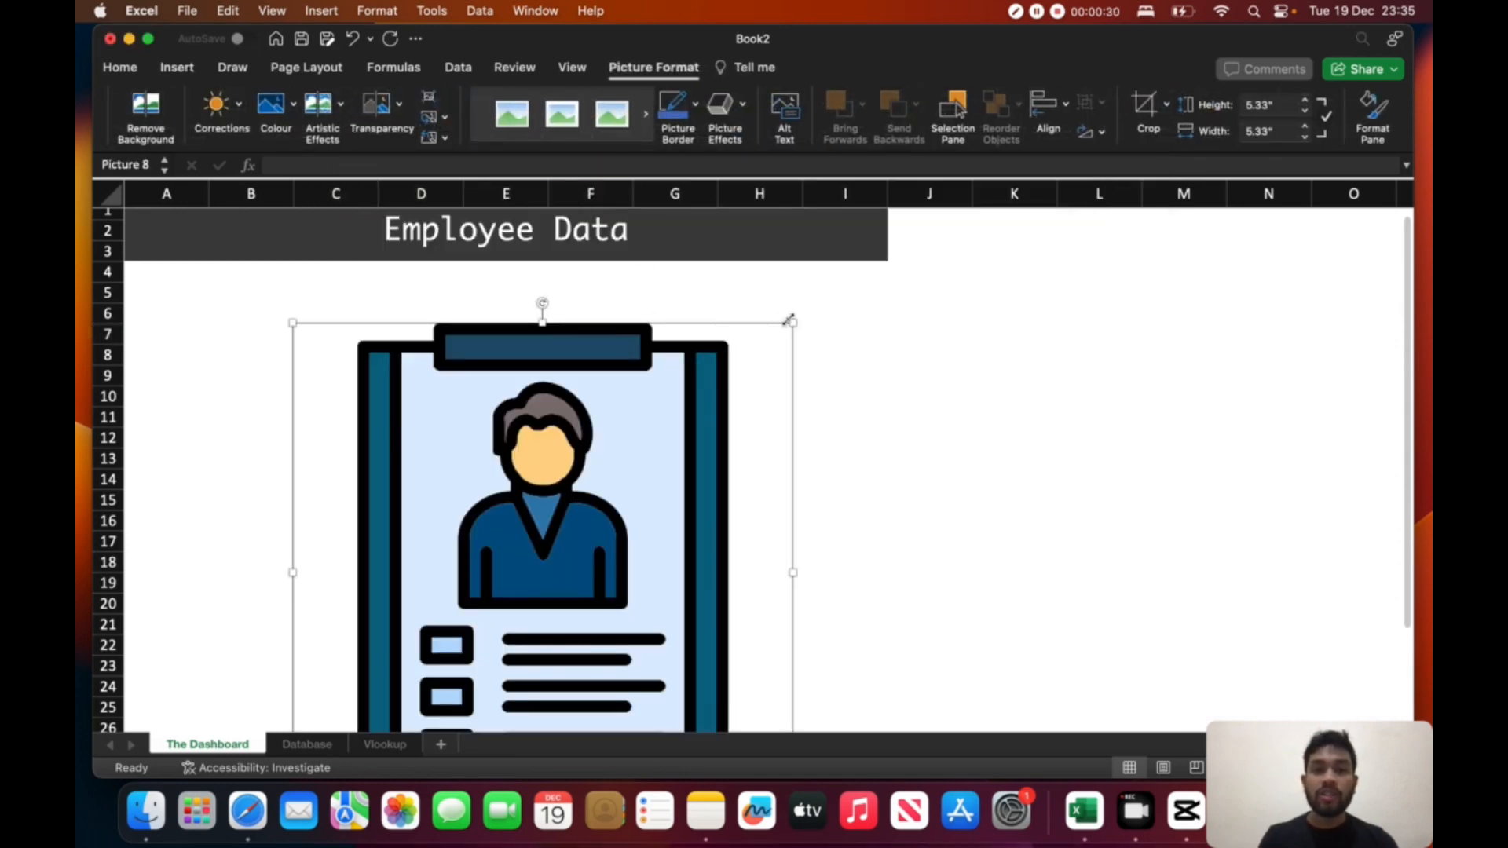
- Shrink the clipboard picture to about one column wide and place it in column A just below the header
drag(789, 321, 581, 534)
drag(452, 558, 454, 311)
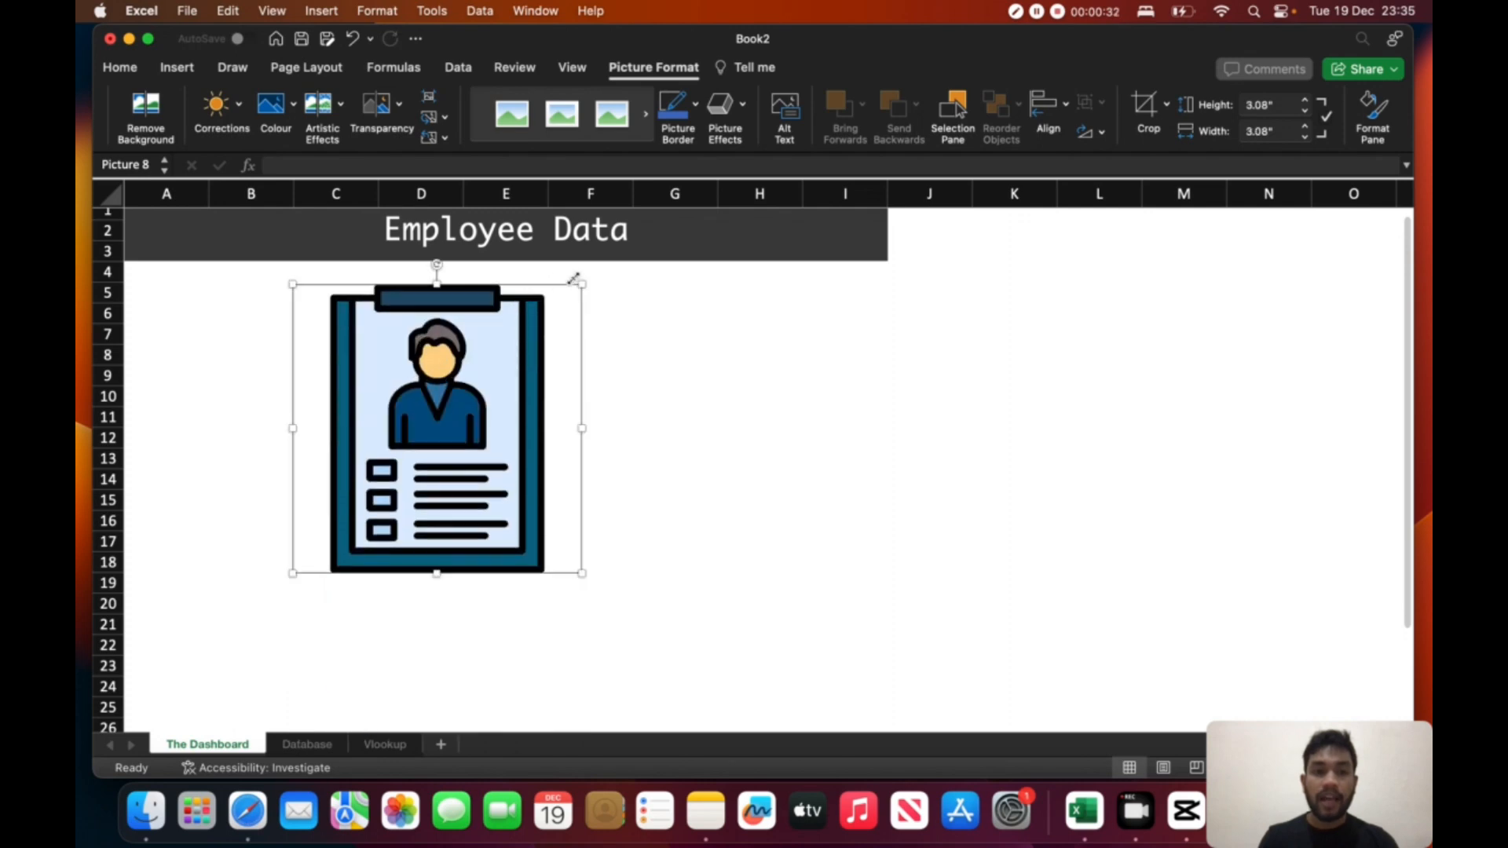
drag(573, 279, 389, 477)
drag(325, 518, 157, 317)
click(325, 409)
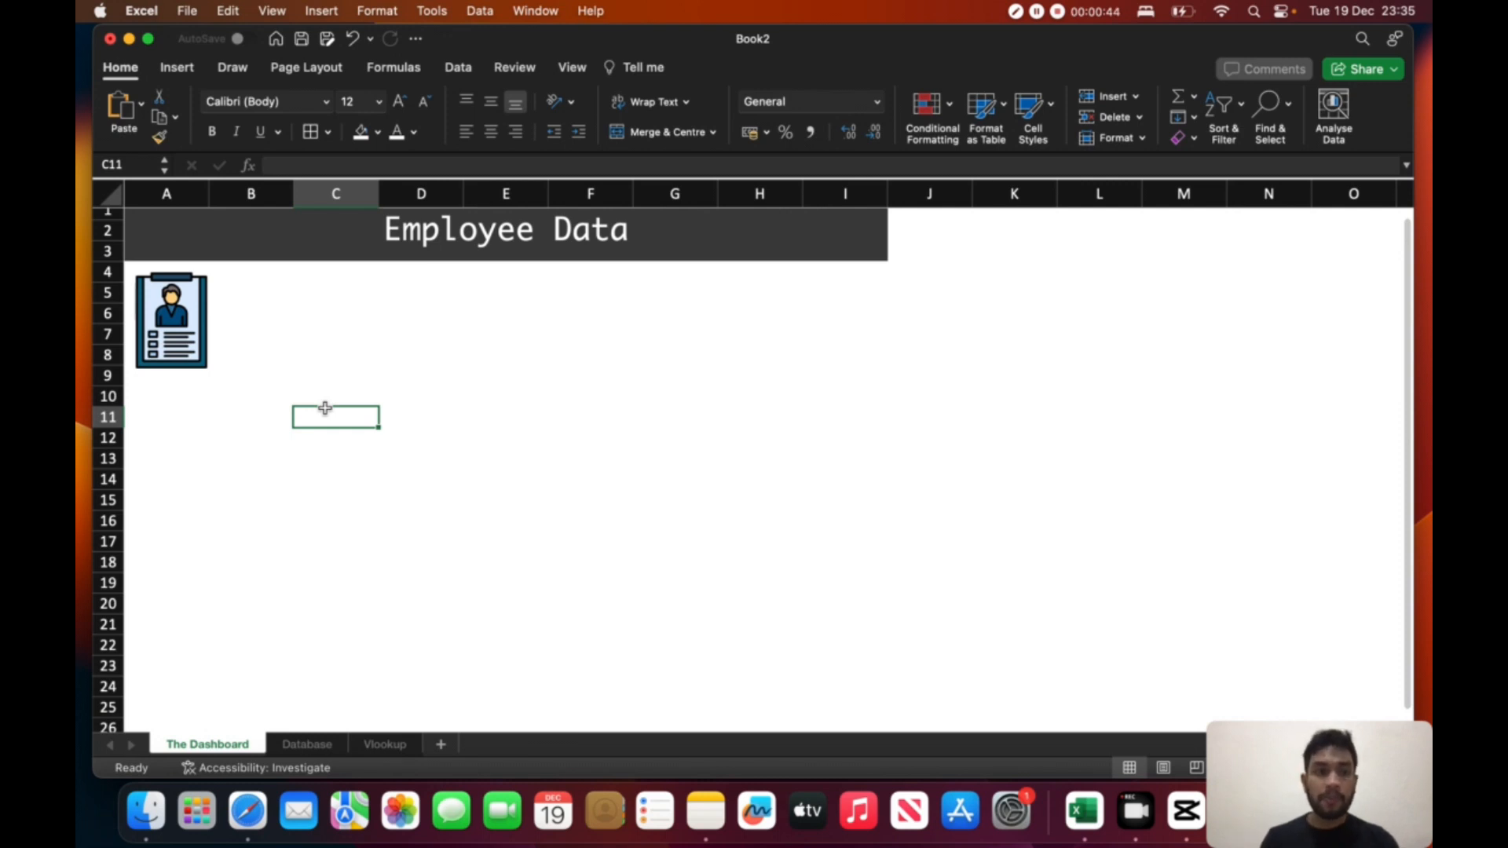
- Fill cells A4:I4 with light blue and move the clipboard picture down to clear that row
drag(189, 311, 188, 323)
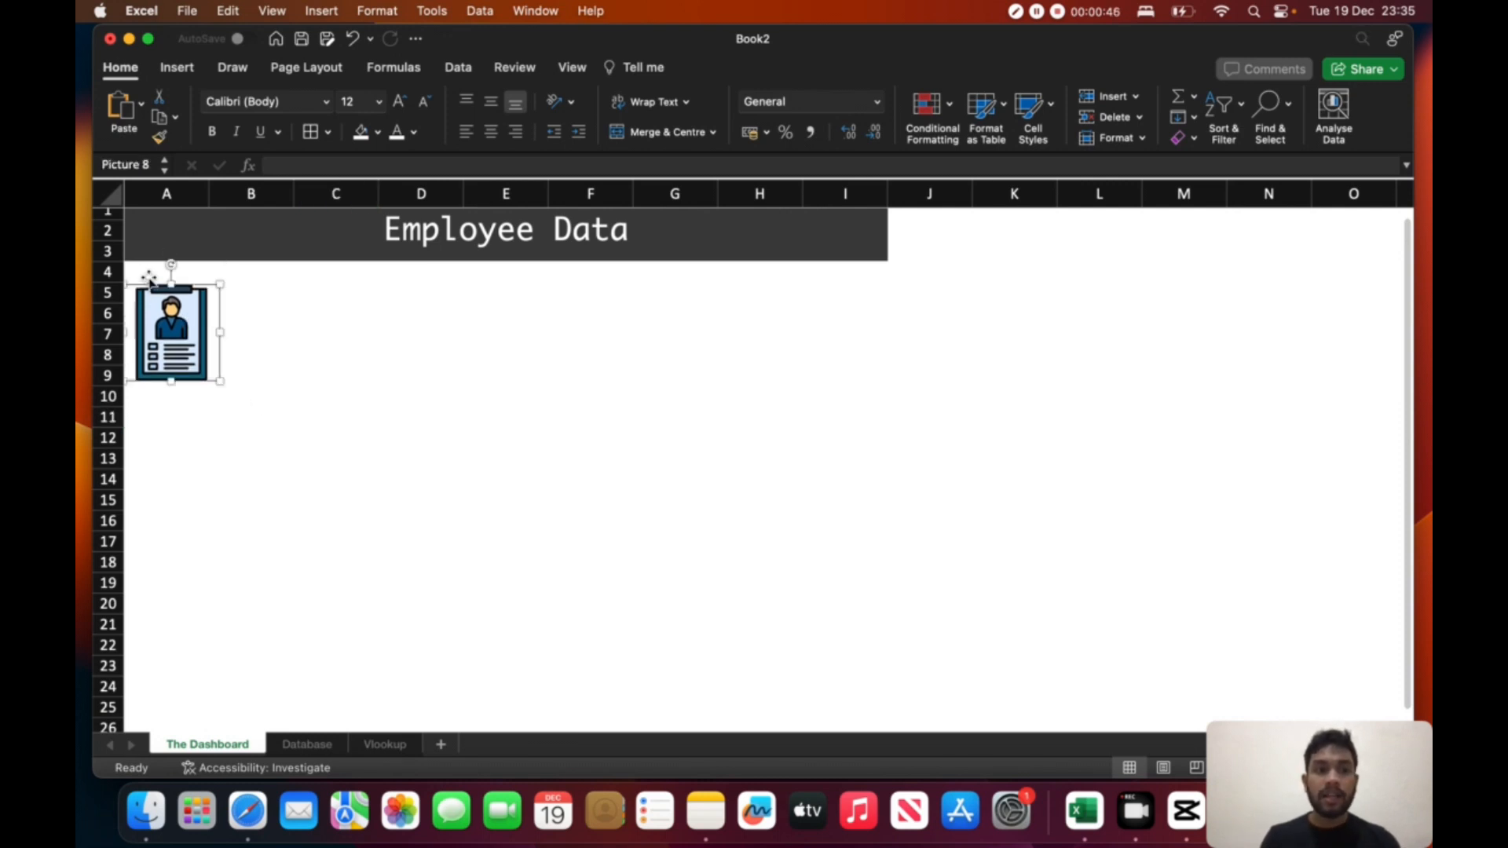
drag(150, 273, 837, 270)
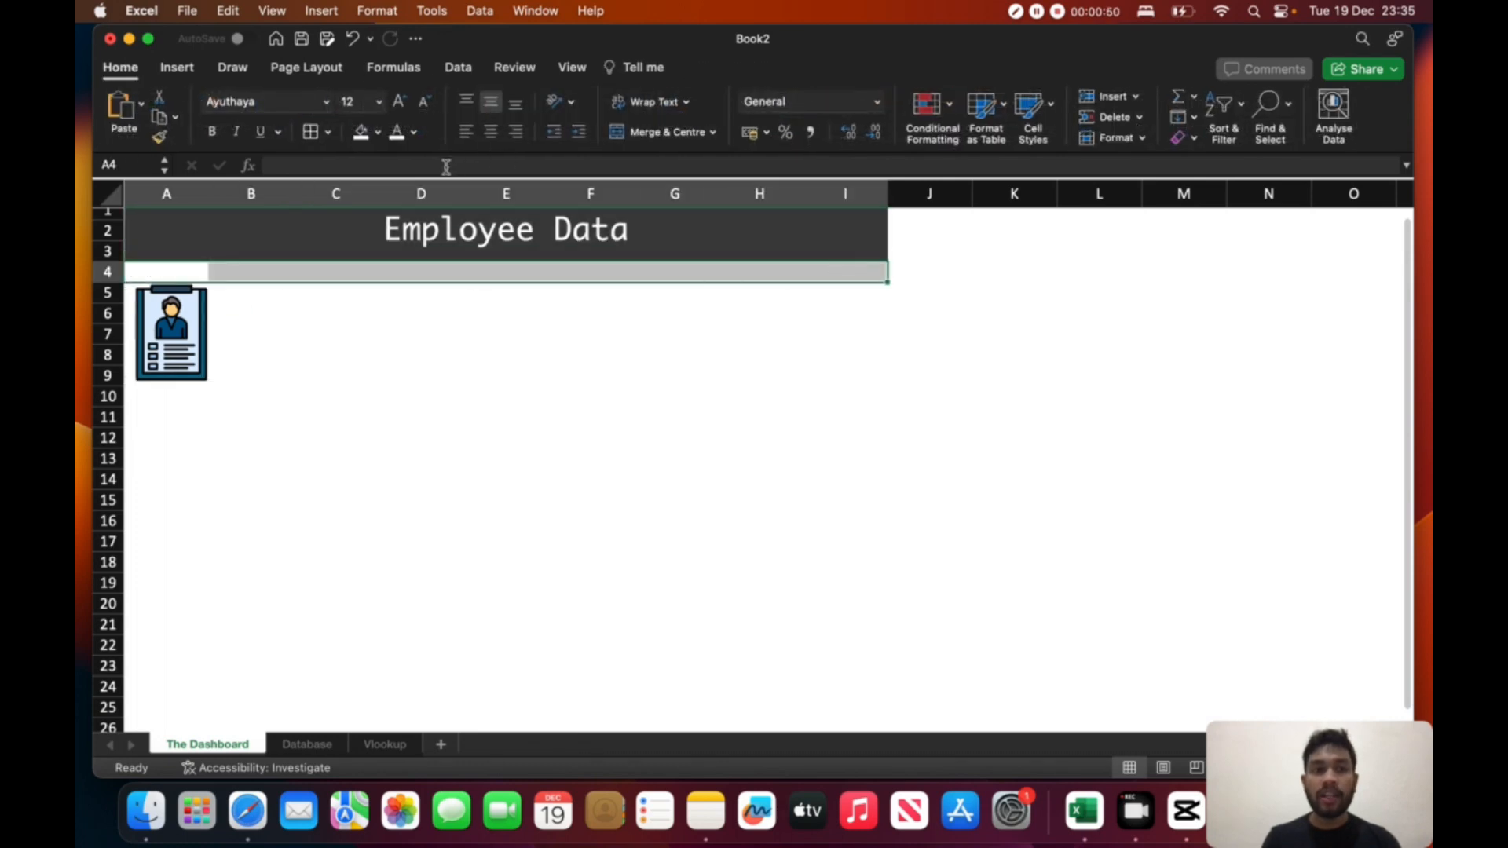
click(378, 132)
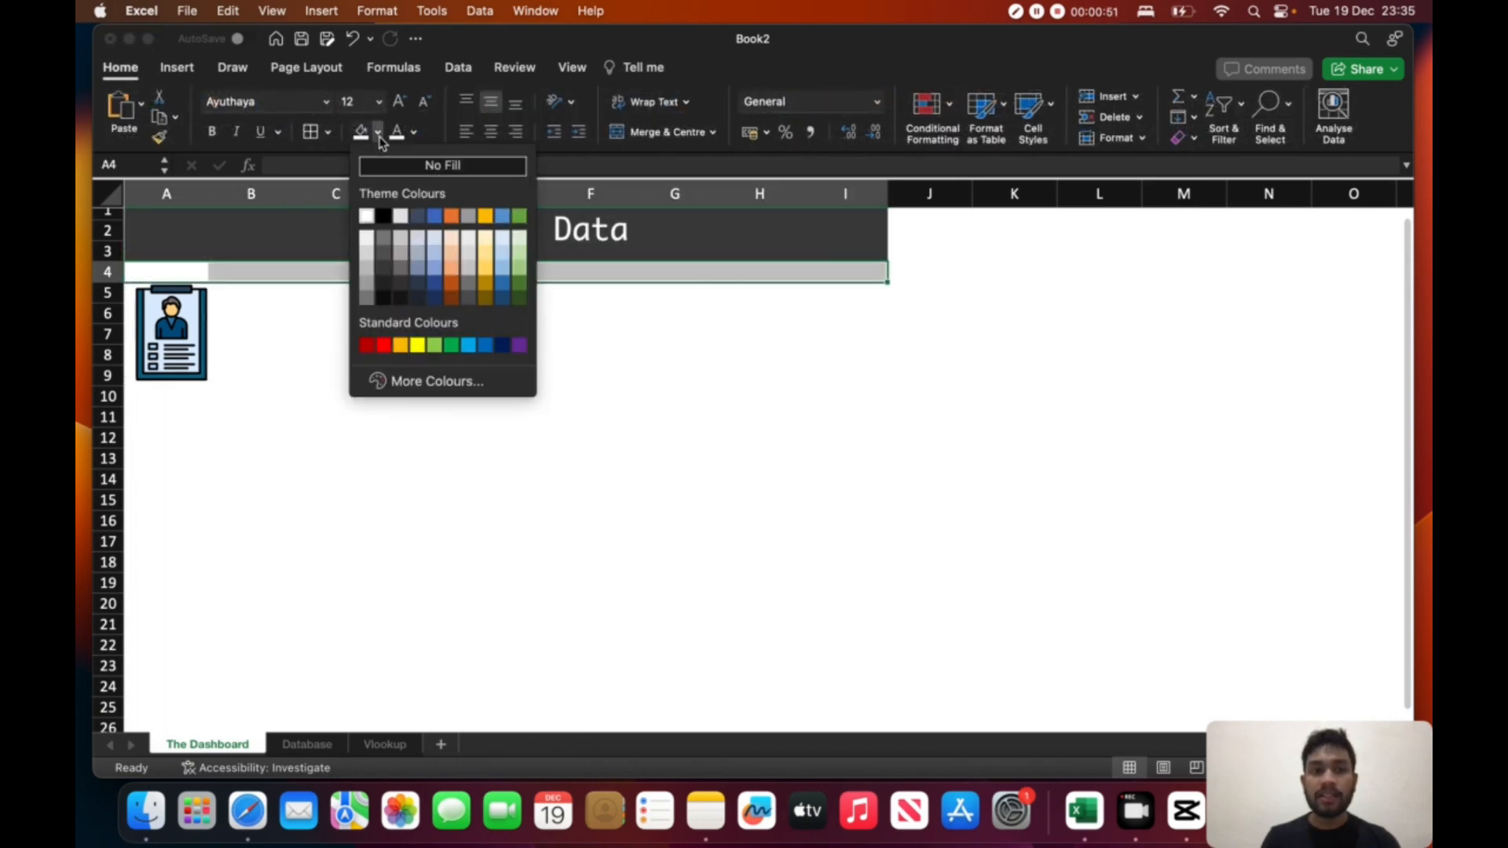
click(439, 241)
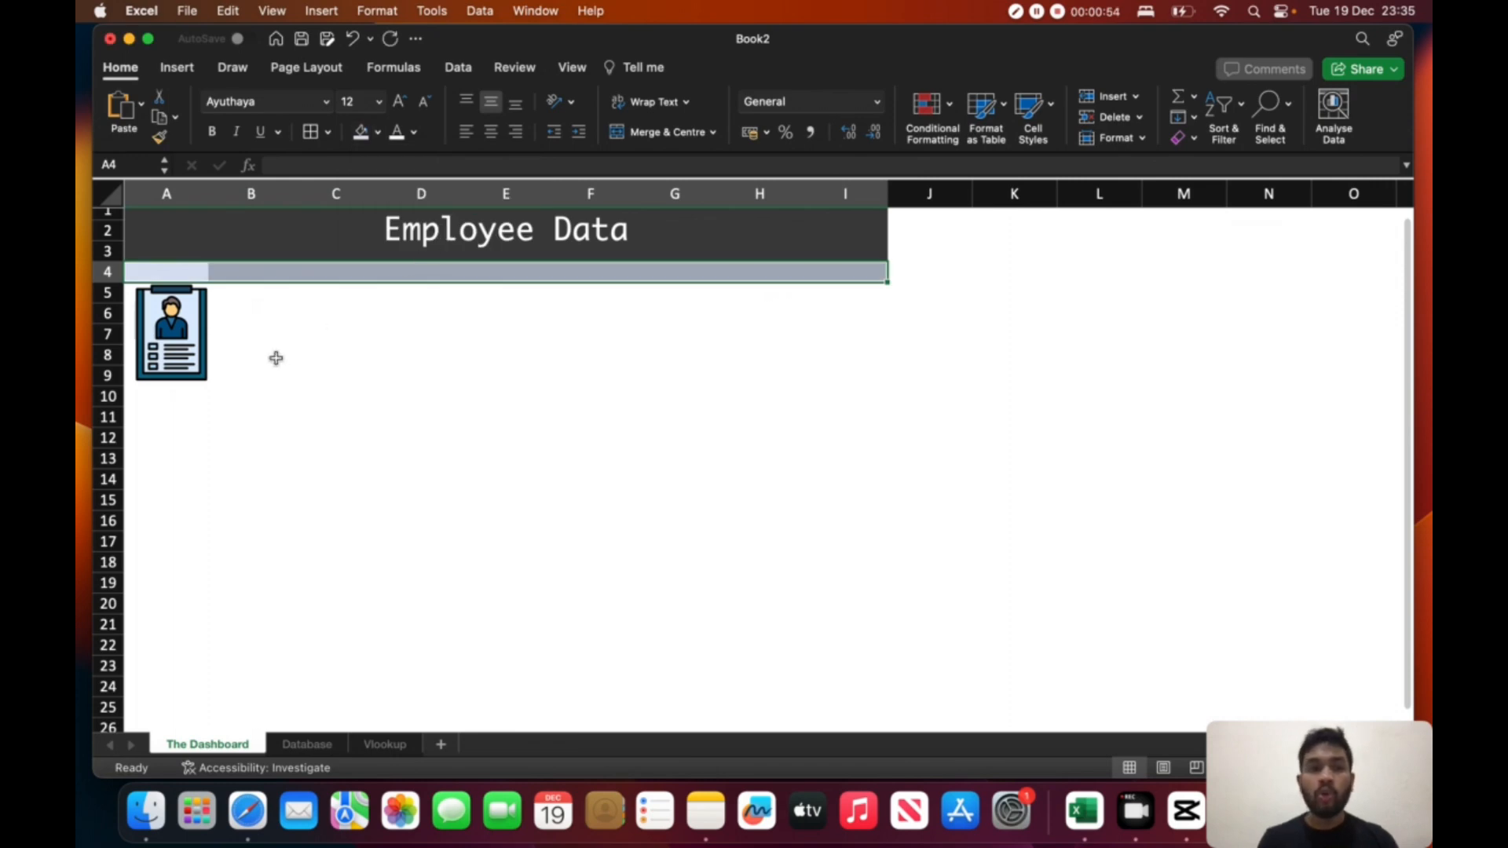
drag(175, 334, 174, 353)
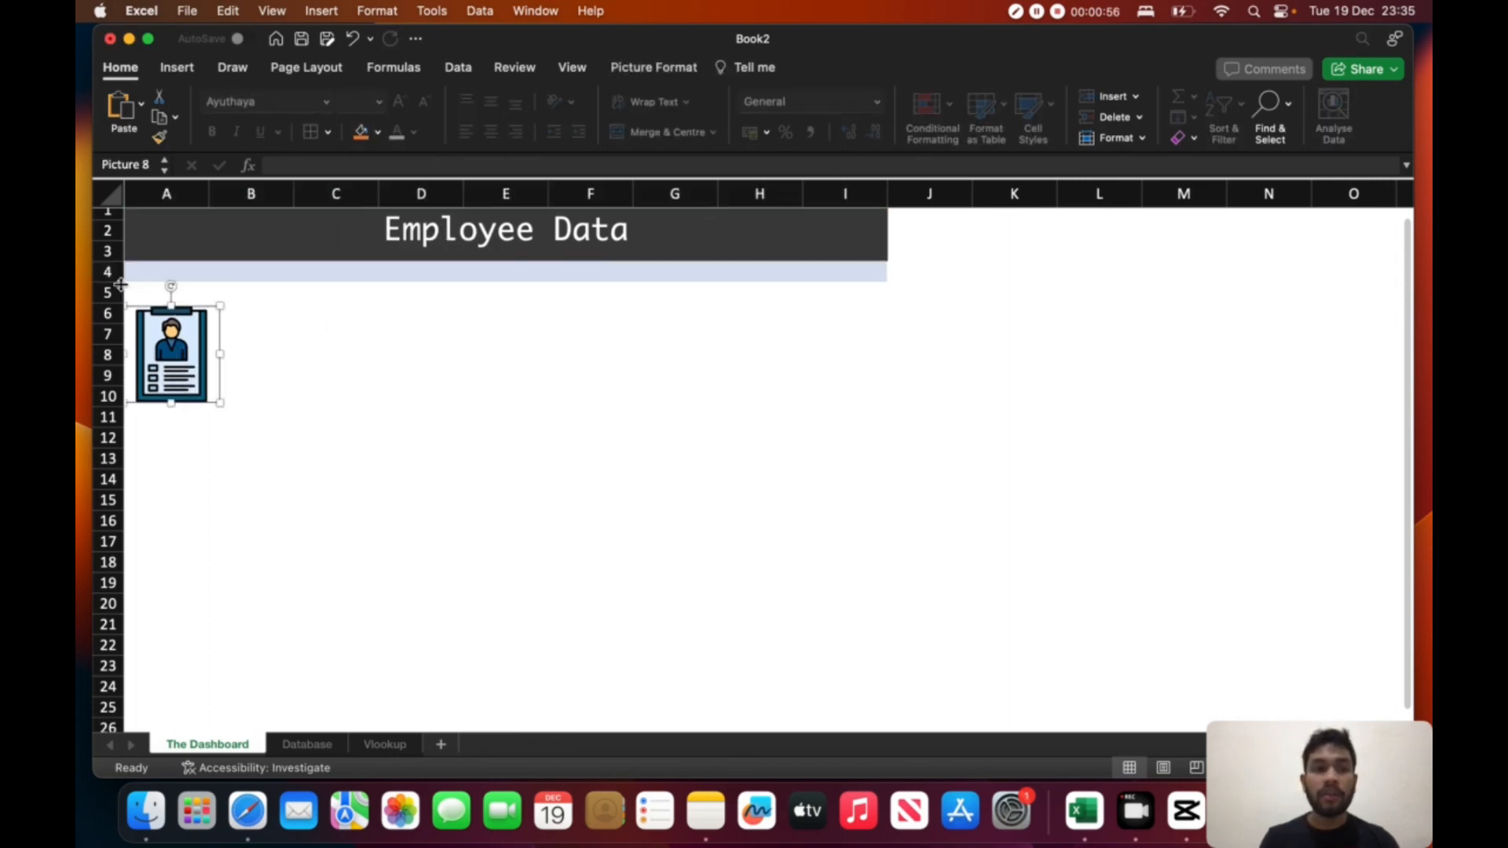
- Make row 4 taller and merge and centre cells A4:I4
drag(110, 281, 858, 263)
click(235, 269)
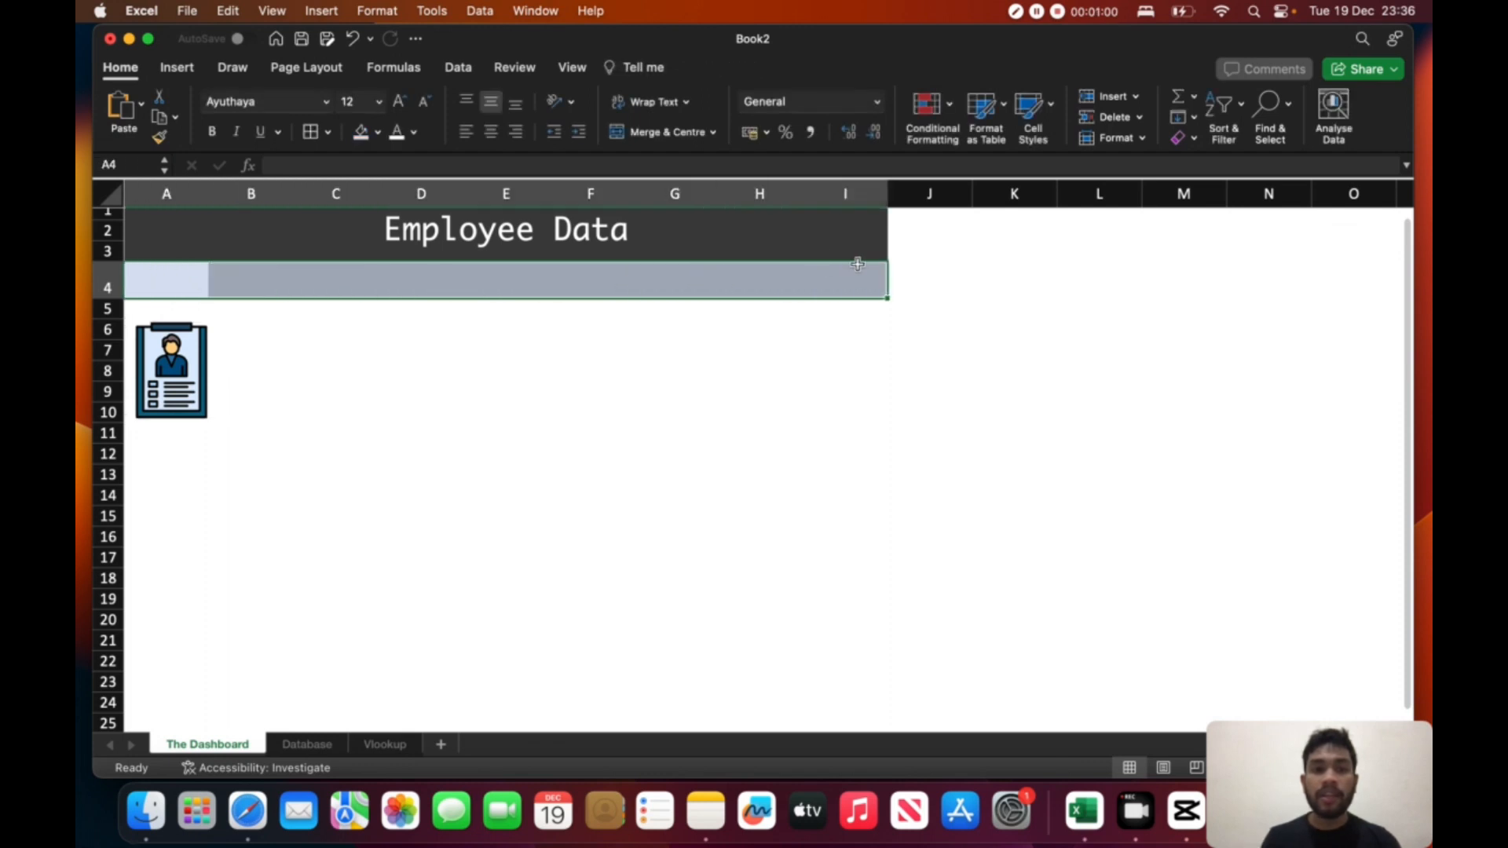
click(656, 134)
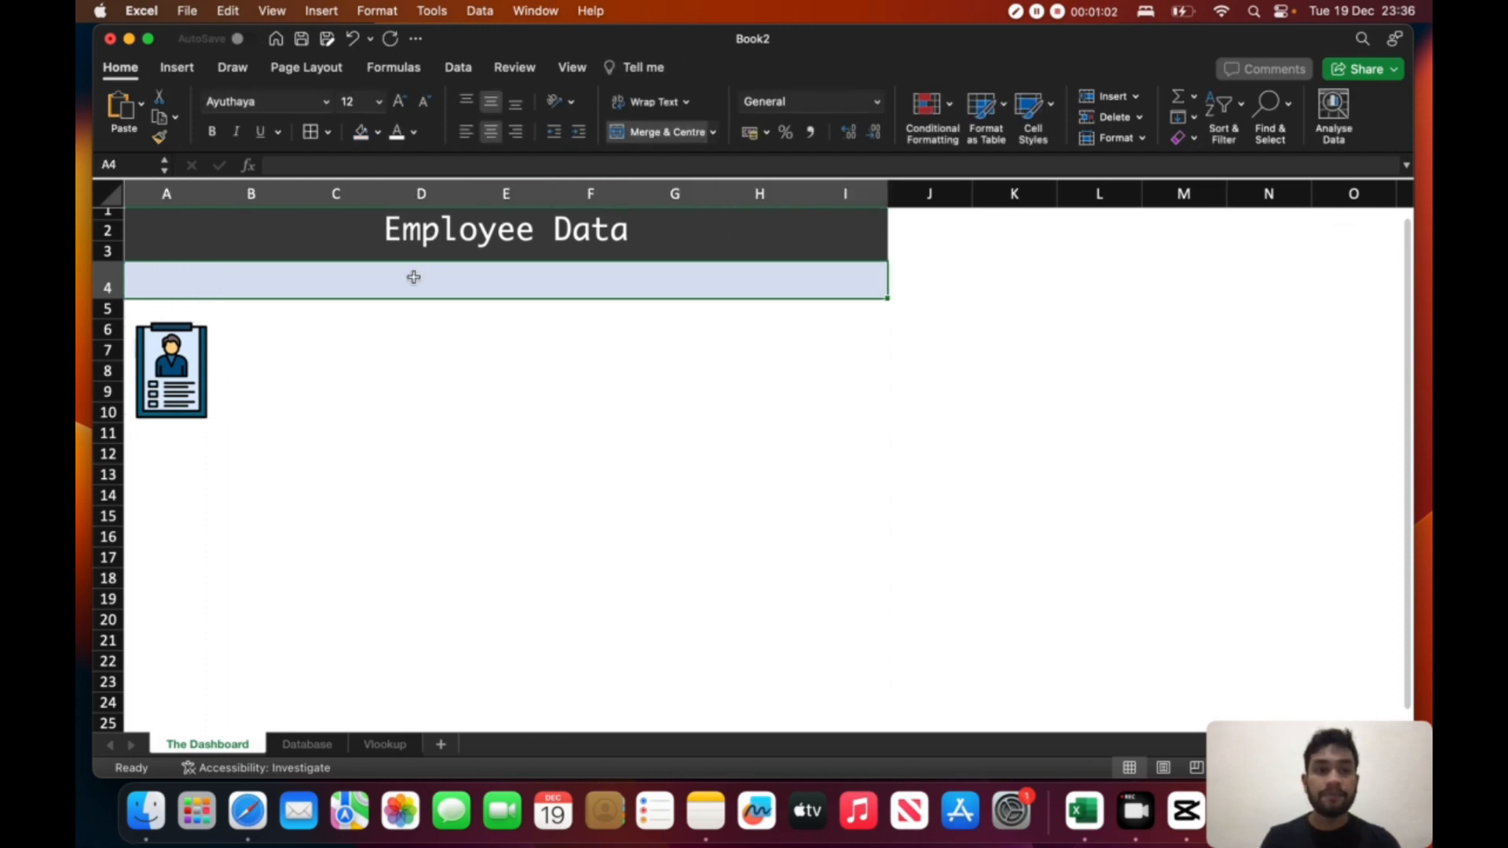
- Enter the heading "Personal Details" in the merged row 4 and left-align it
text(P)
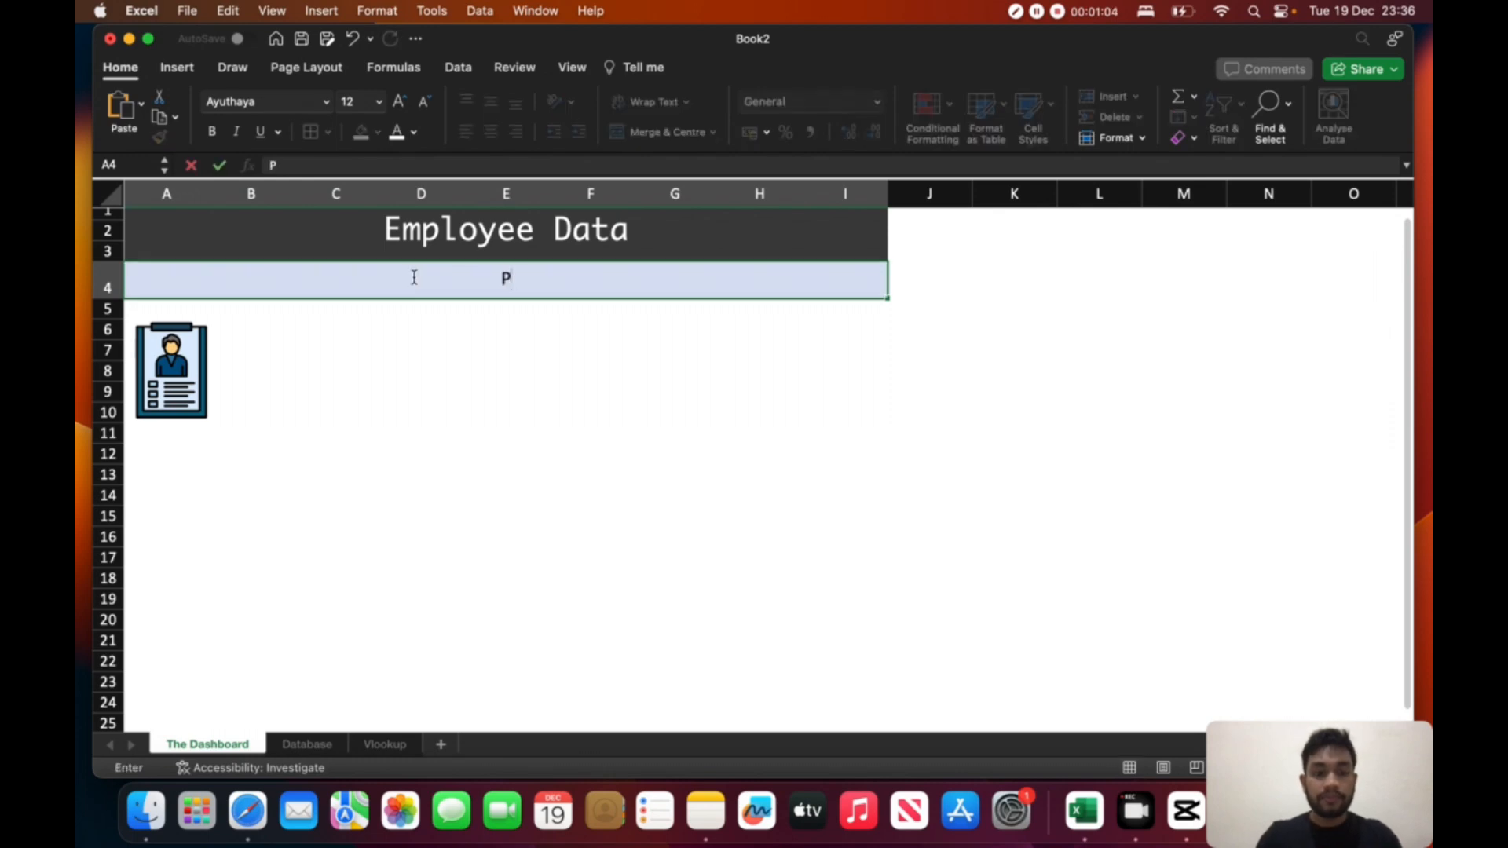
text(era)
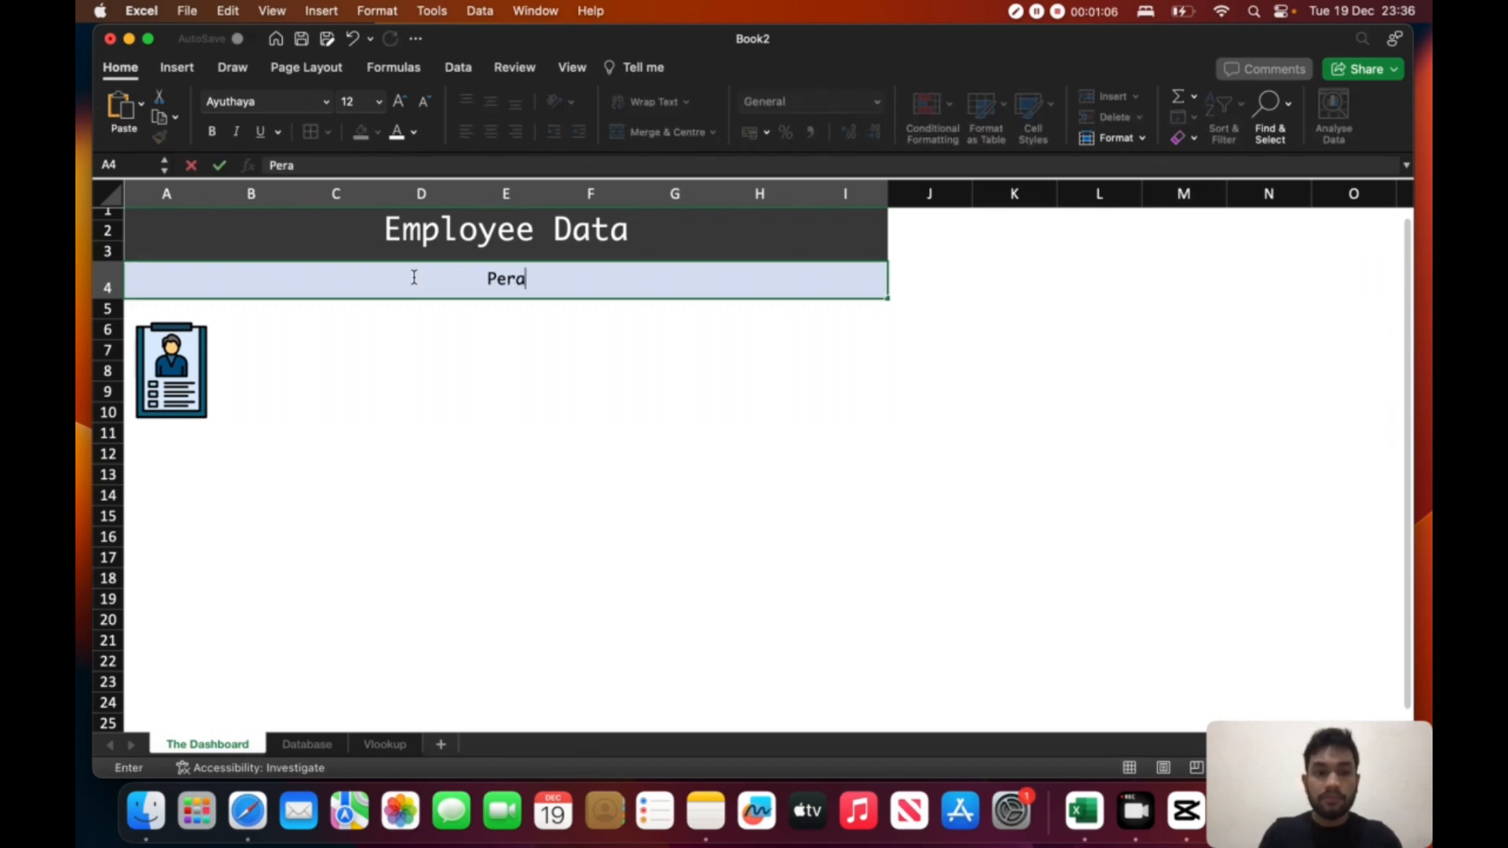
key(BackSpace)
text(sonal)
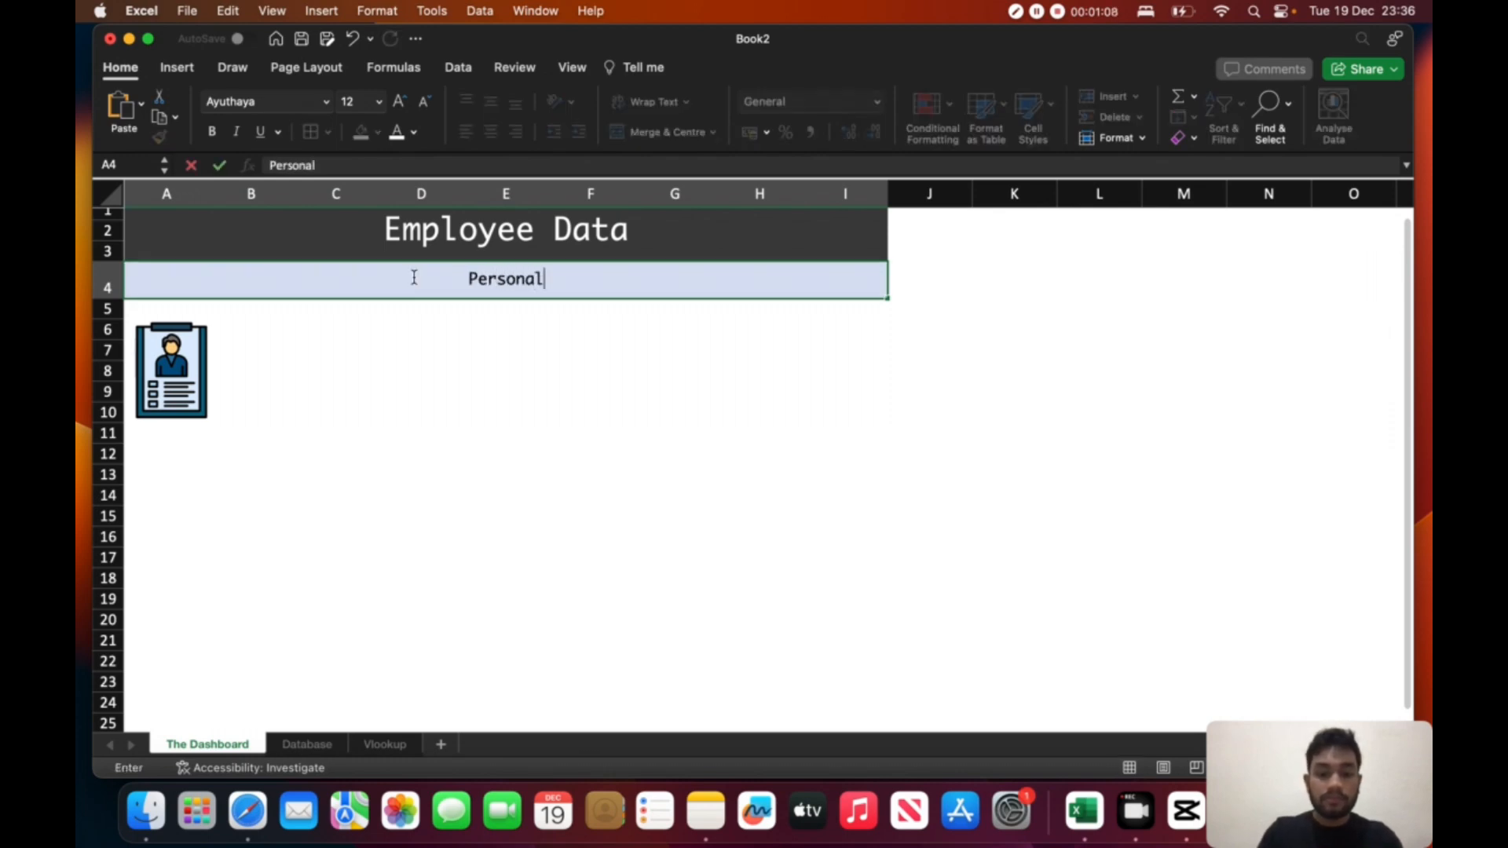
text( Details)
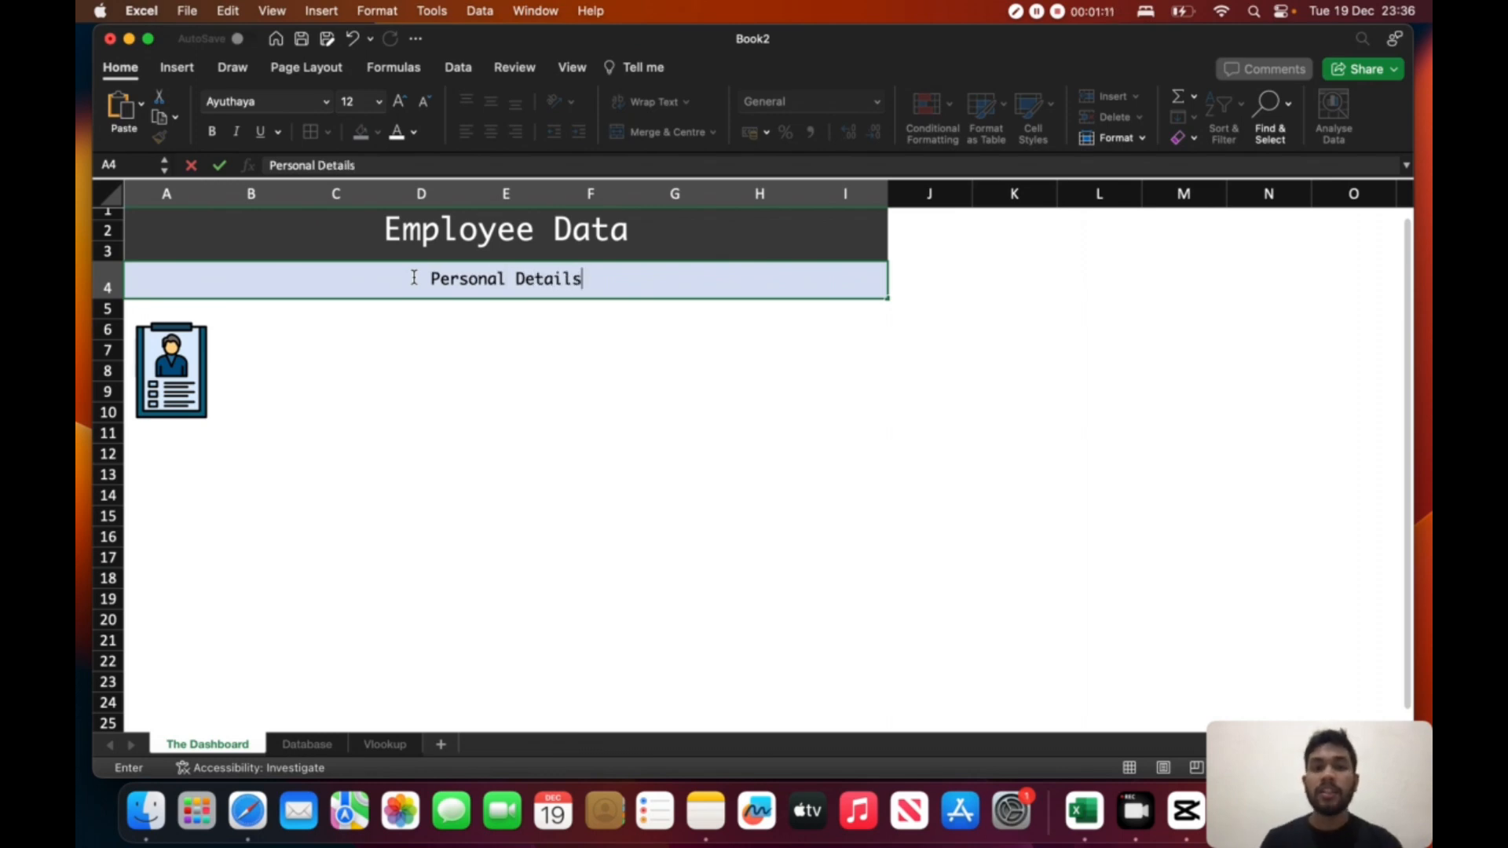
click(488, 348)
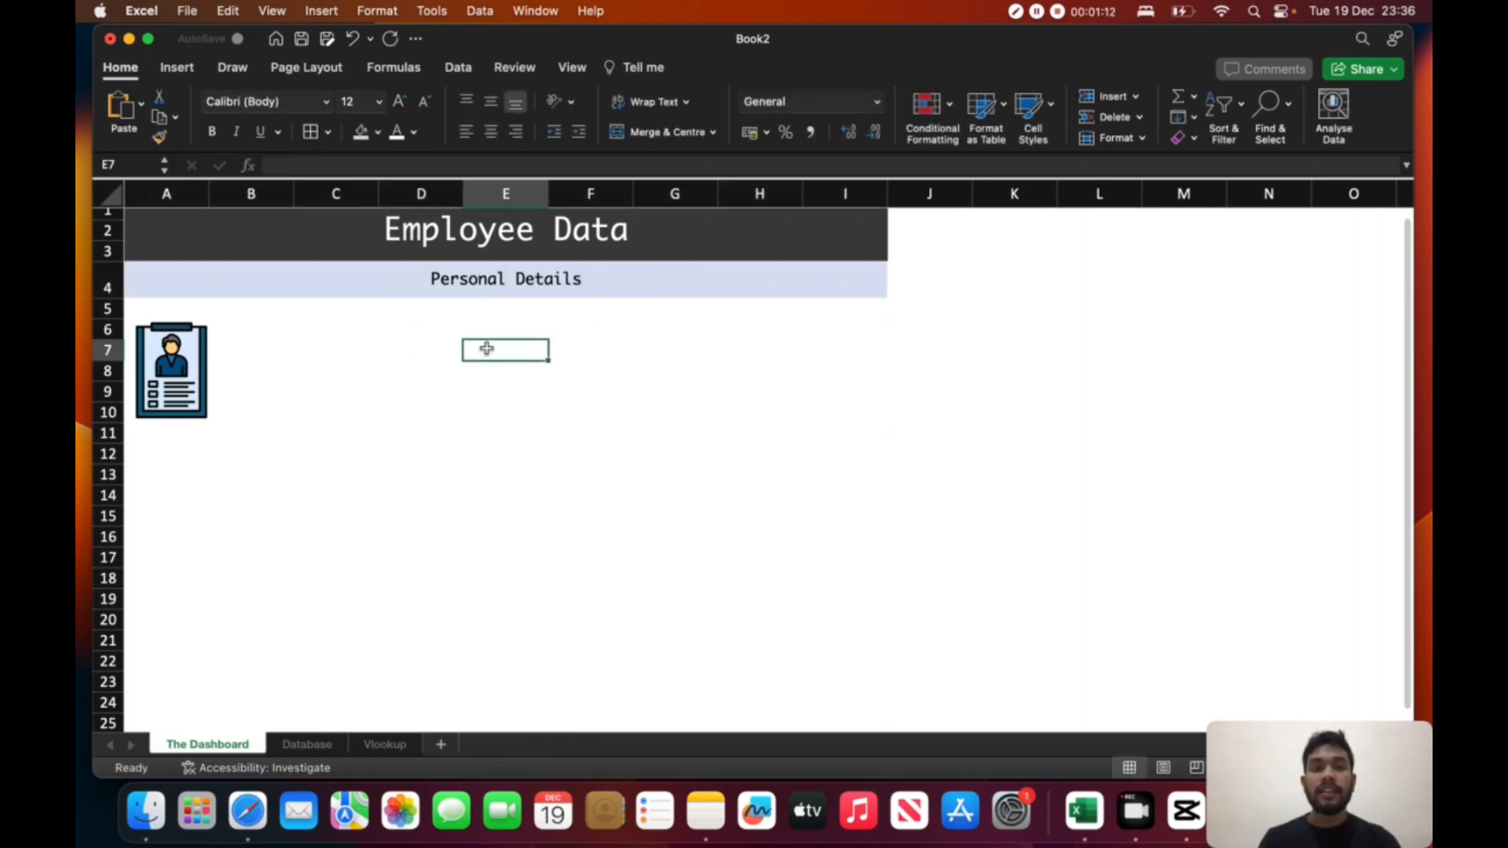
click(495, 279)
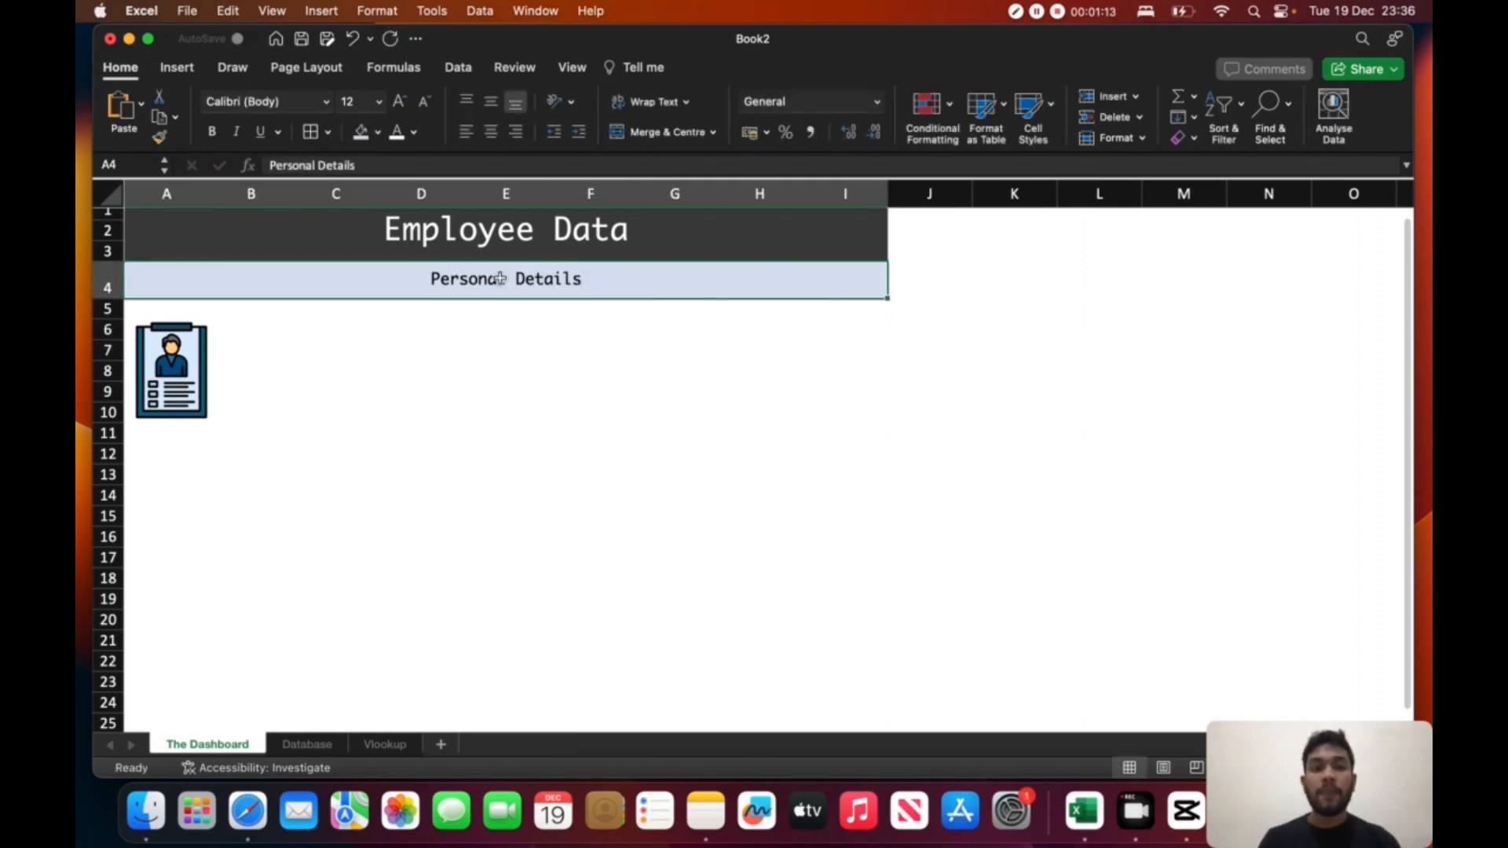
click(466, 132)
- Move the clipboard picture up to rows 5 to 9, directly beneath the Personal Details heading
click(201, 358)
drag(200, 358, 200, 341)
click(251, 329)
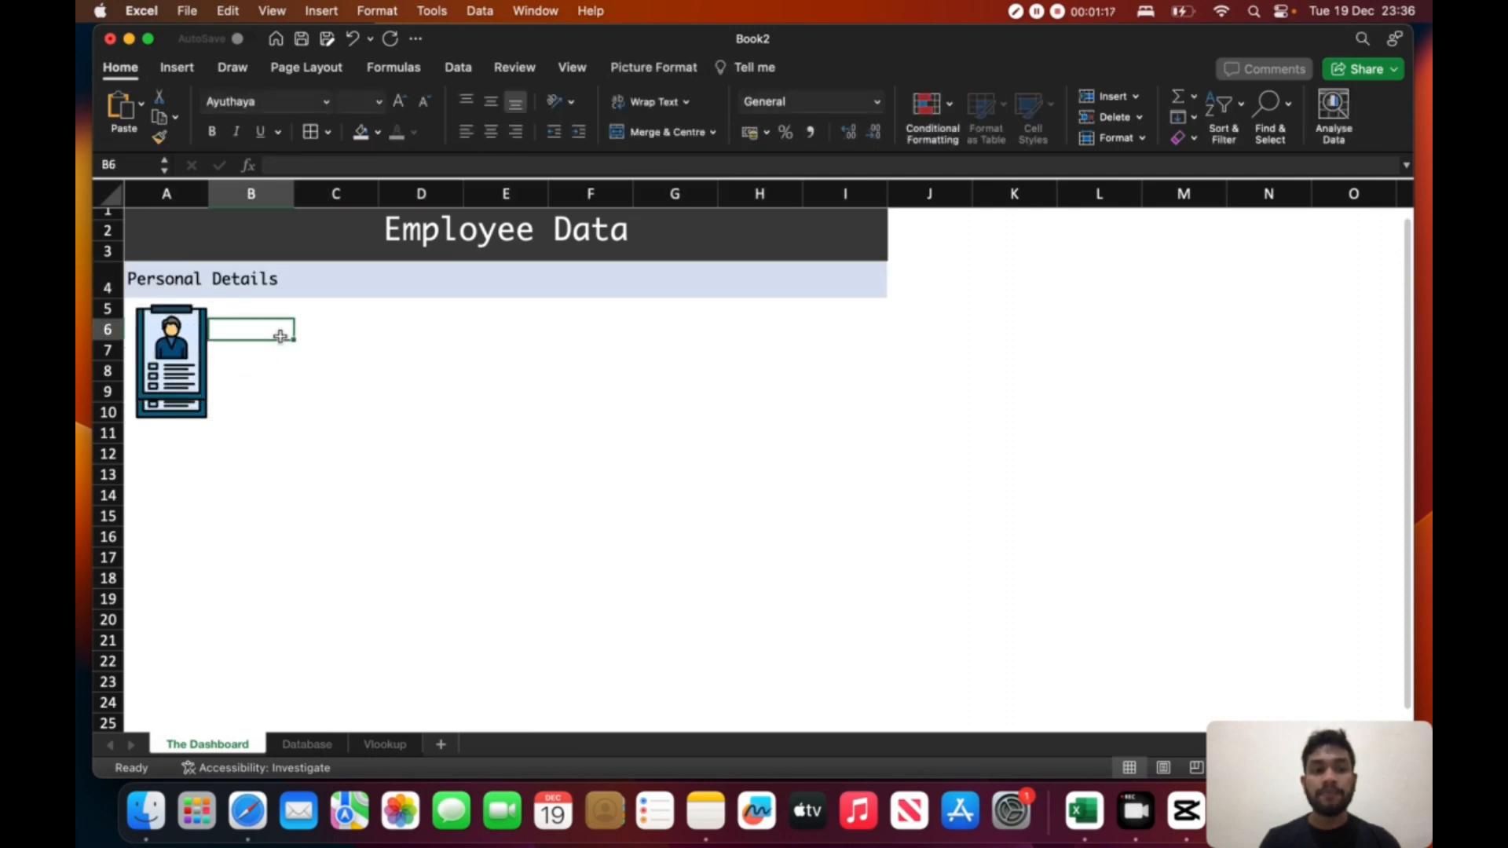
click(161, 414)
key(Delete)
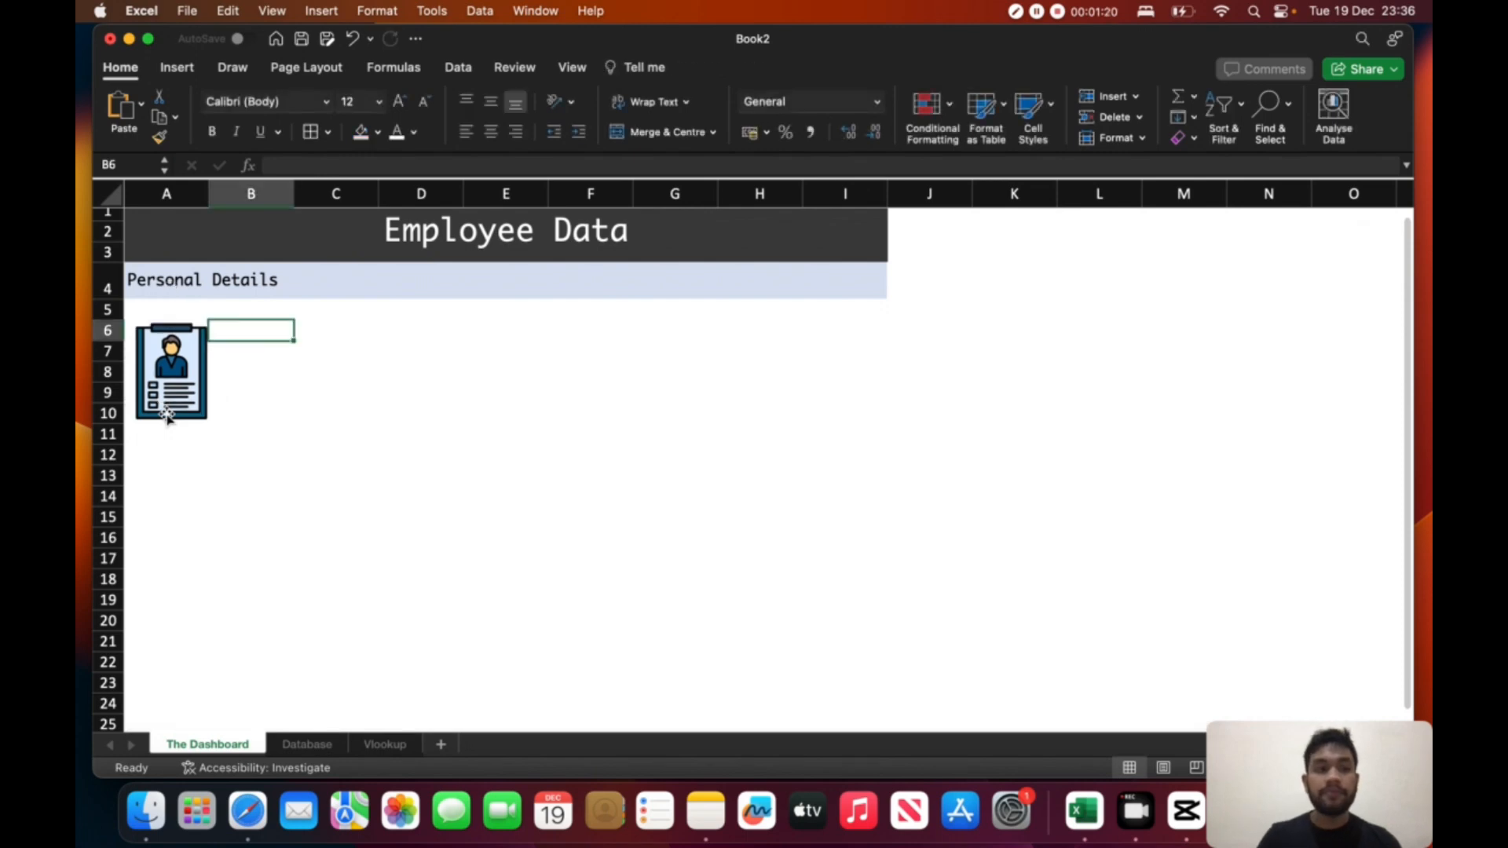
drag(166, 394, 165, 376)
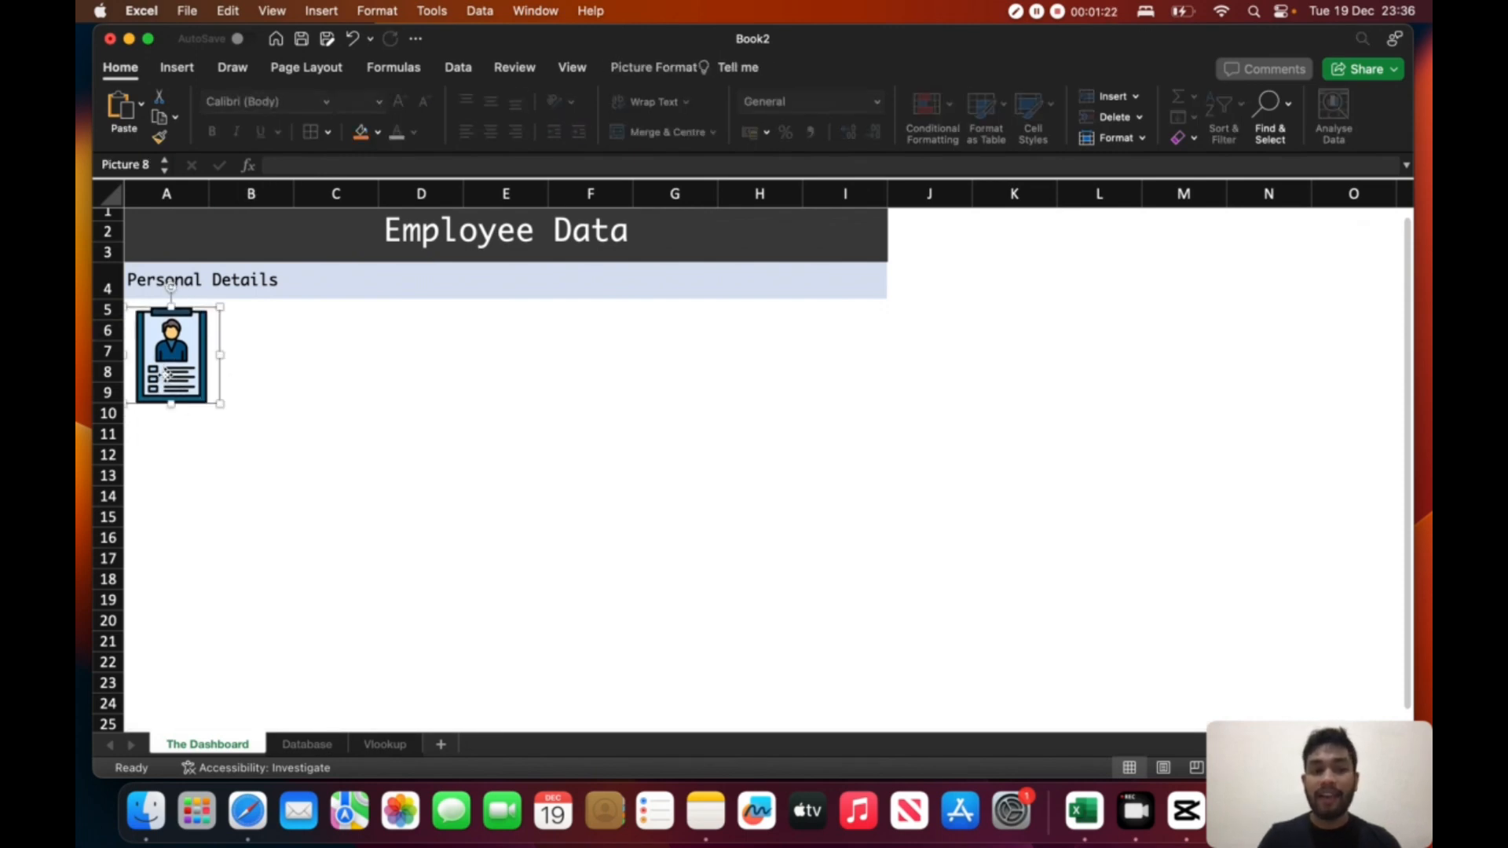
- Check the employee table's column headings on the Database sheet and return to The Dashboard sheet
click(311, 742)
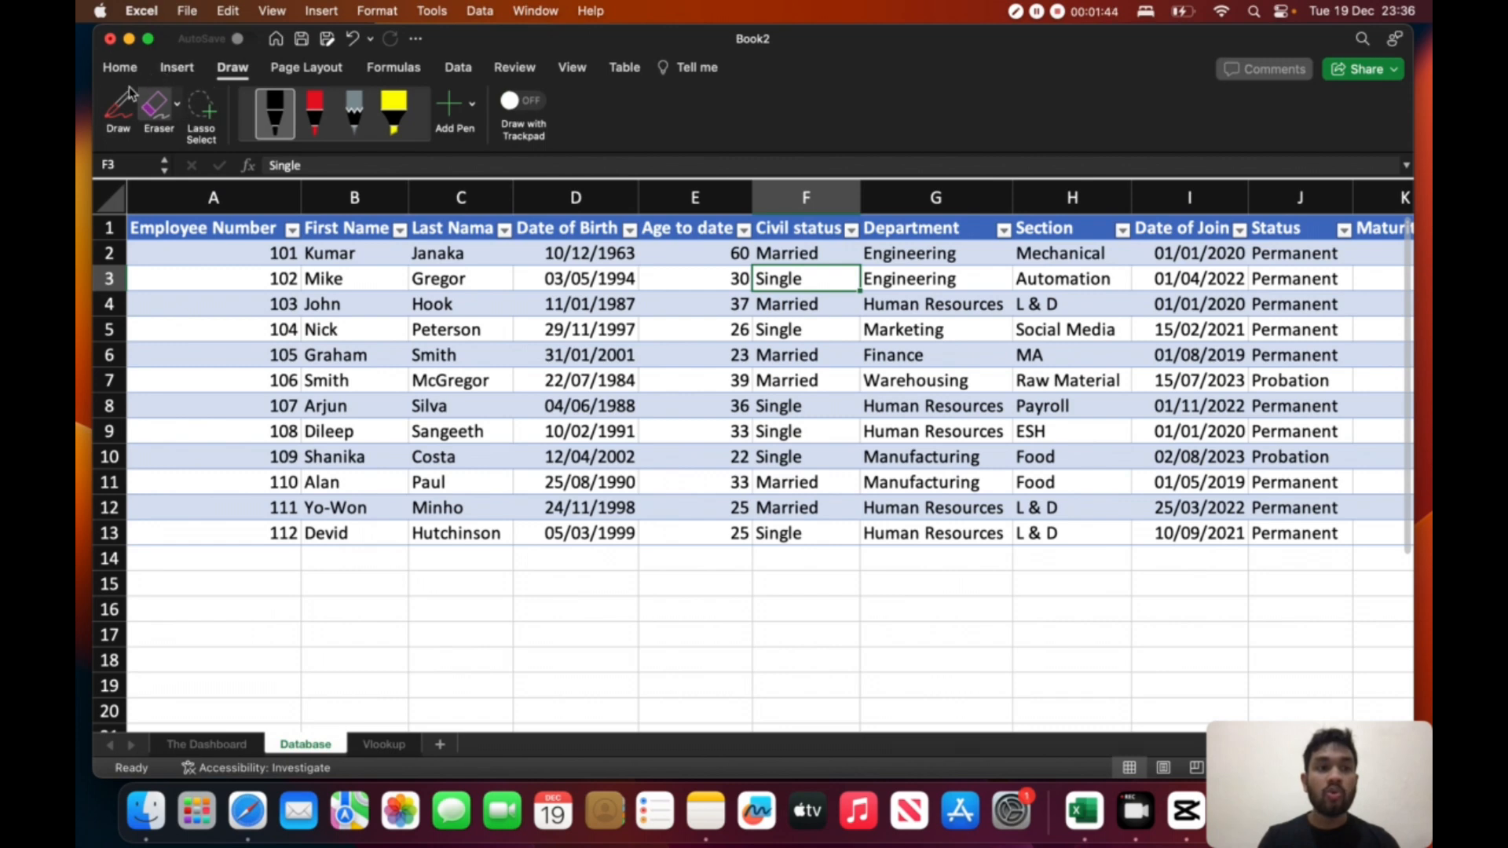
click(156, 110)
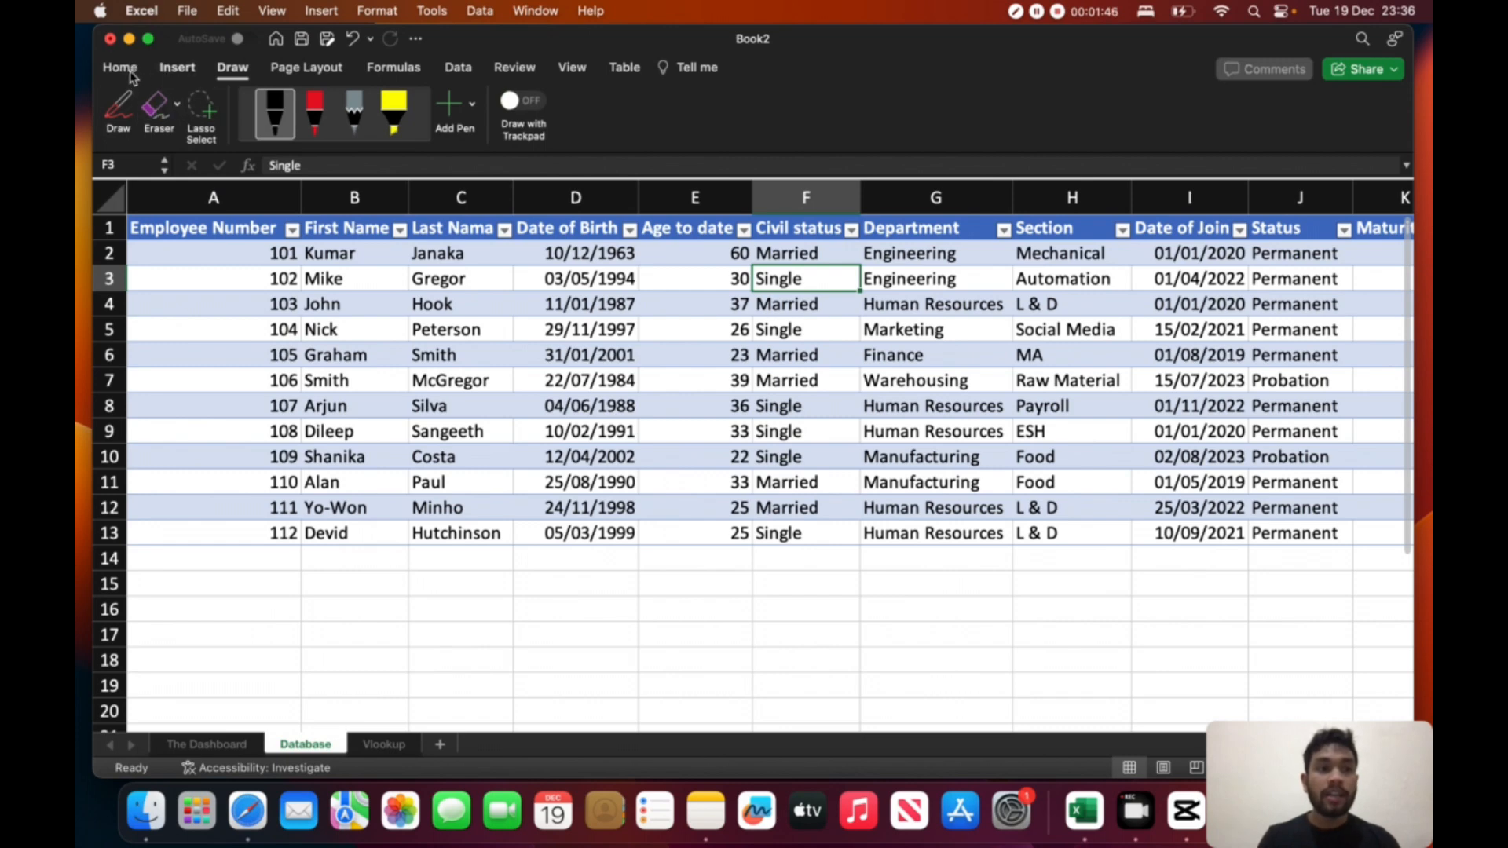
click(206, 744)
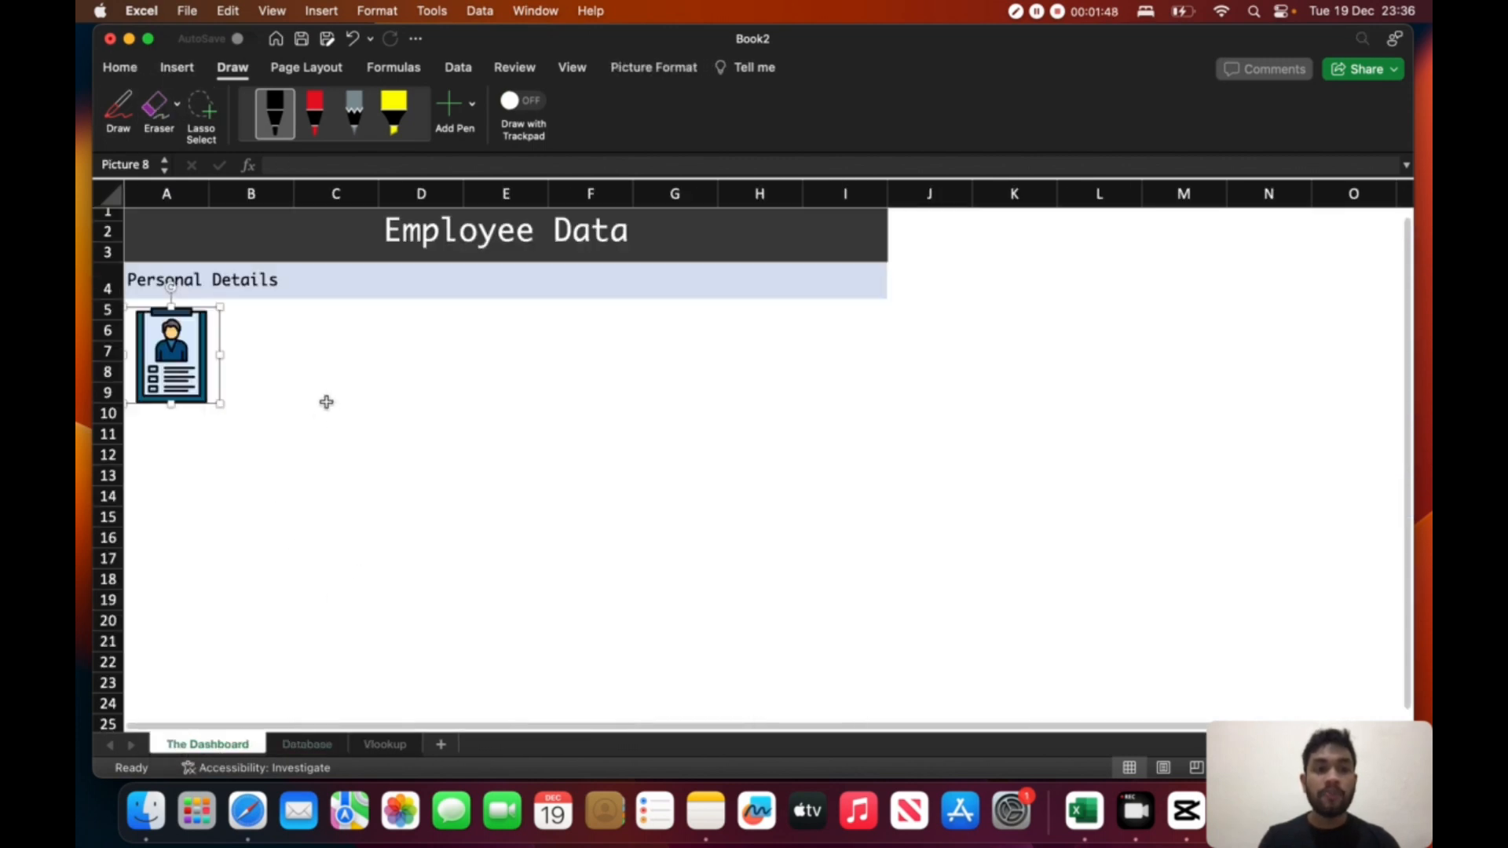
- Enter the label "Emploee Name" in cell B5 beside the clipboard picture
click(314, 372)
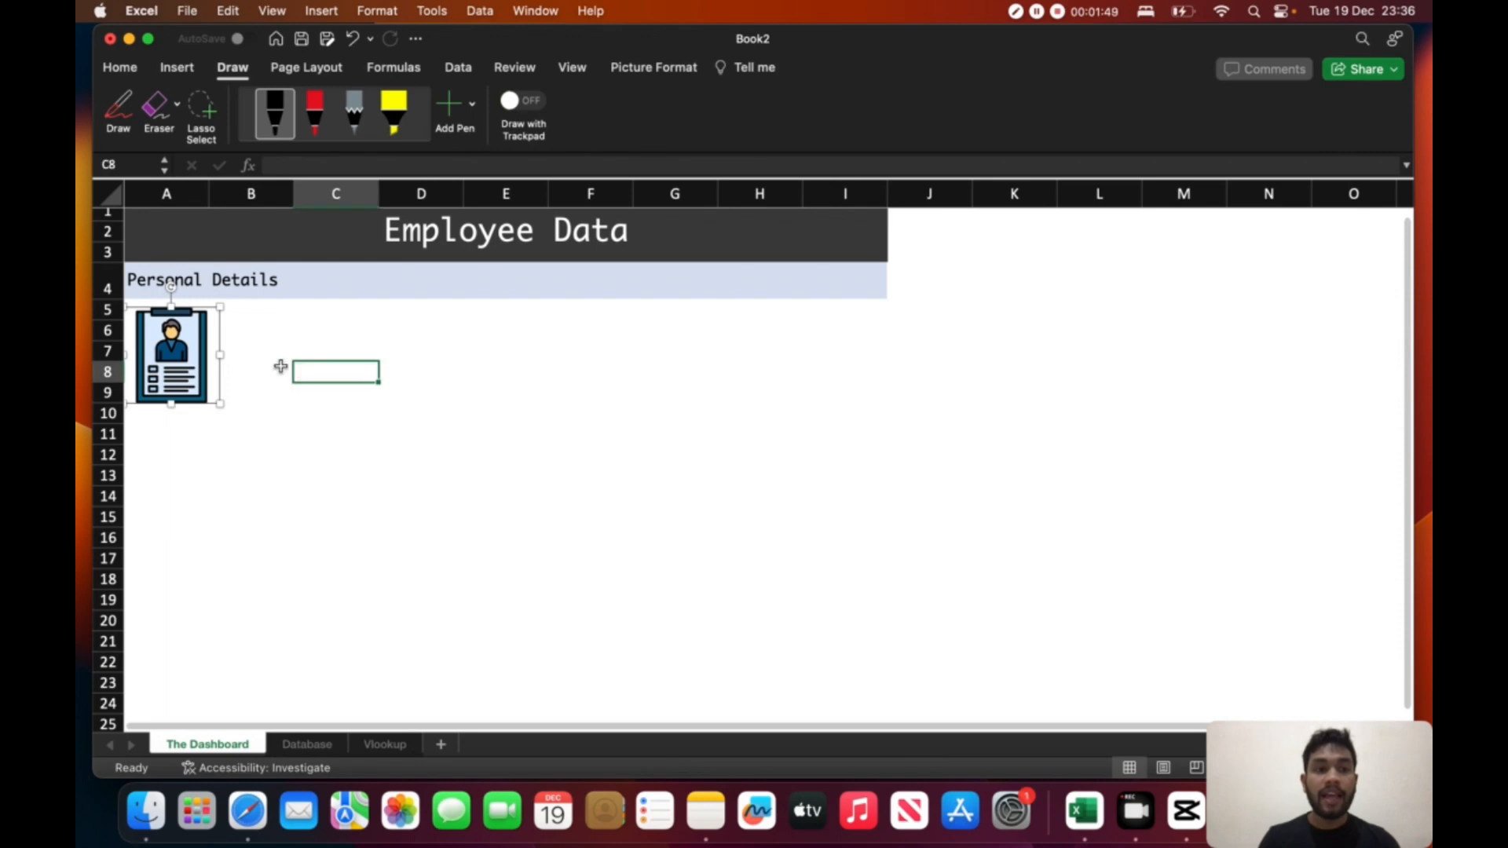
click(254, 319)
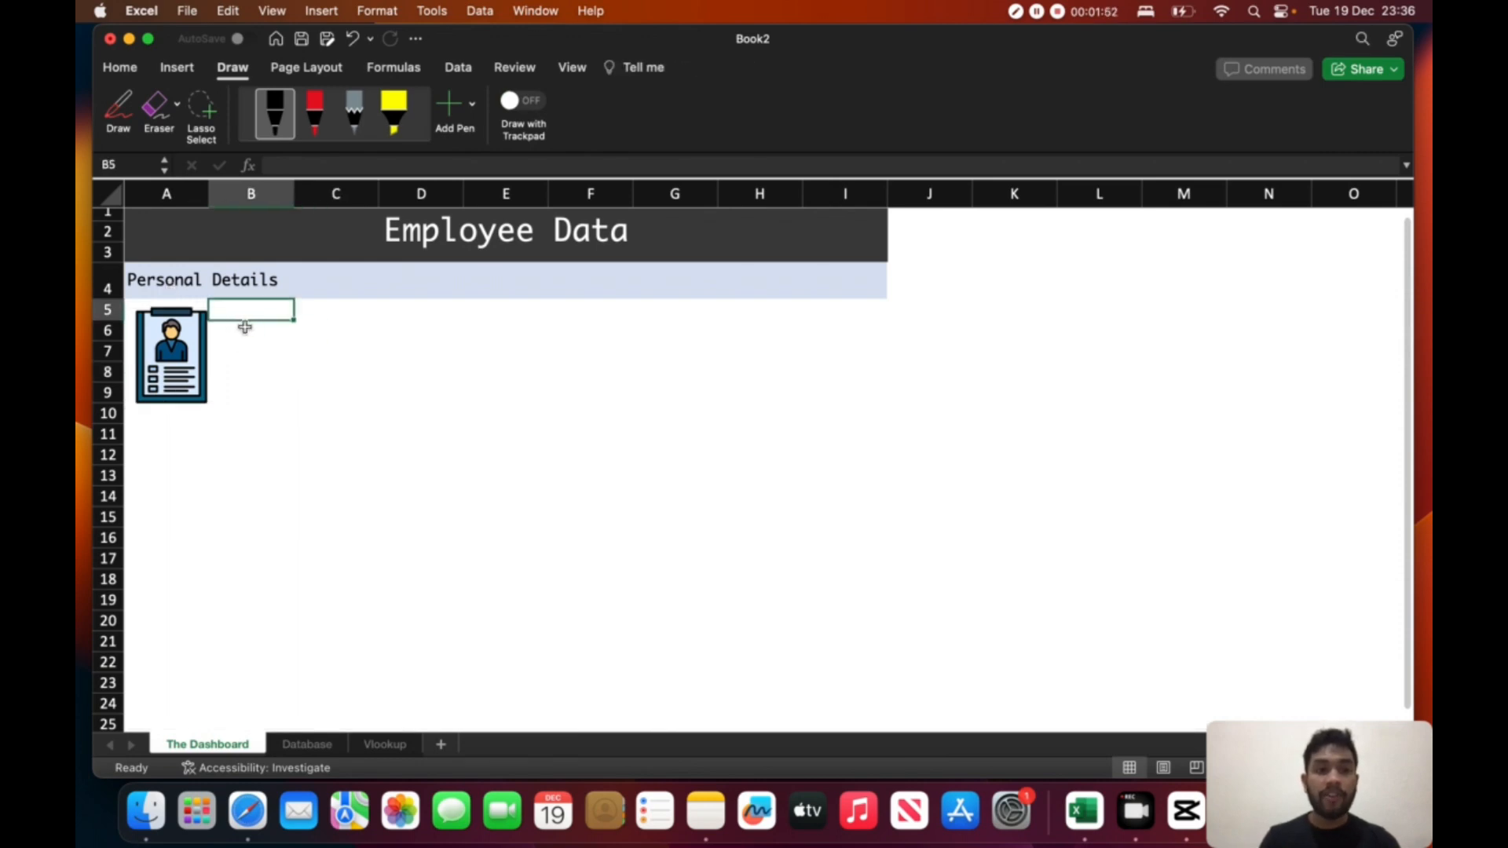
drag(281, 314, 312, 317)
text(E)
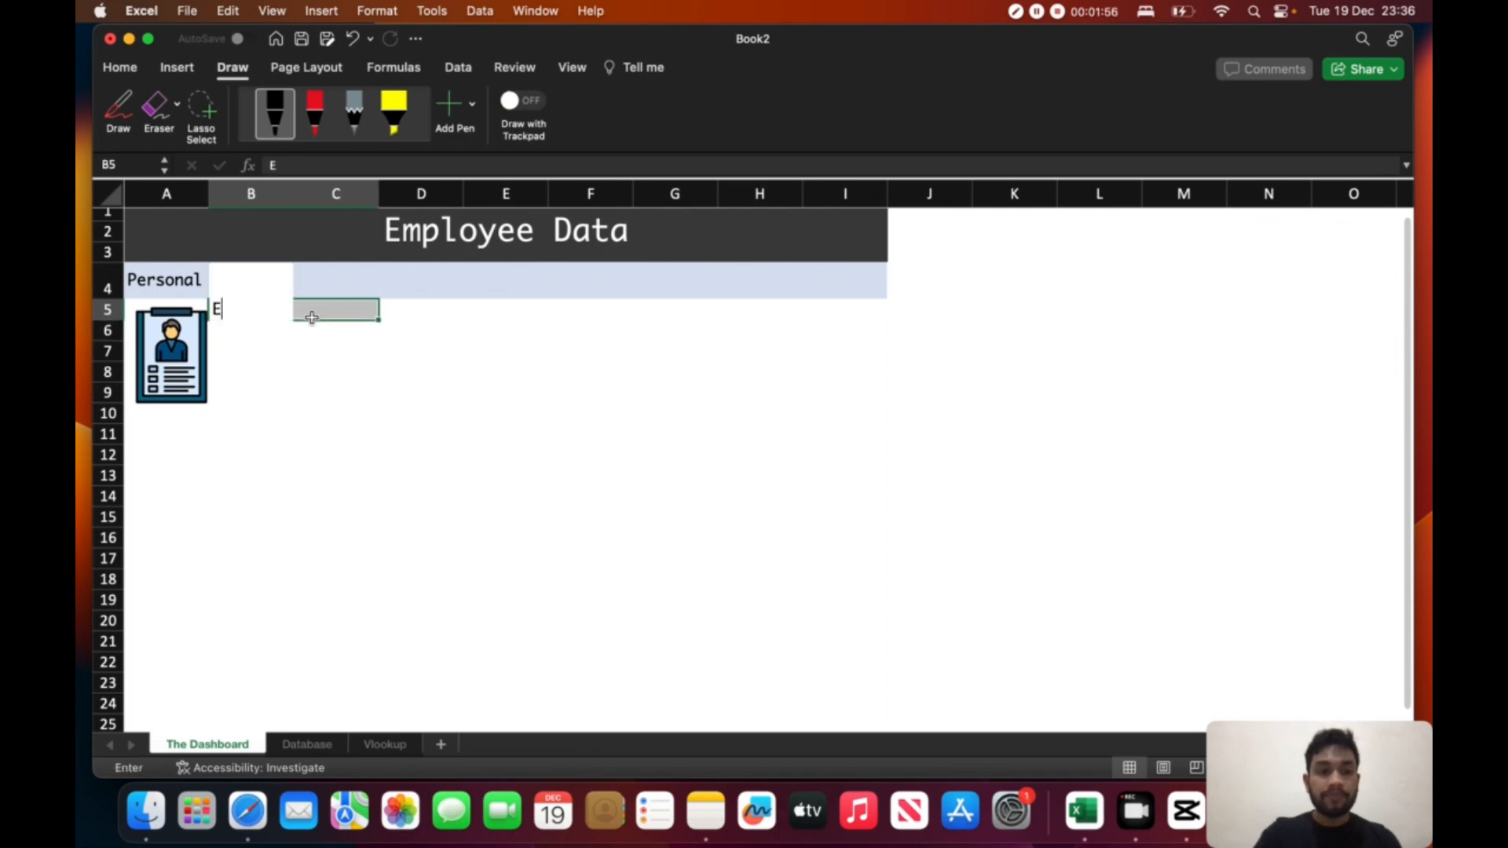
text(mploe)
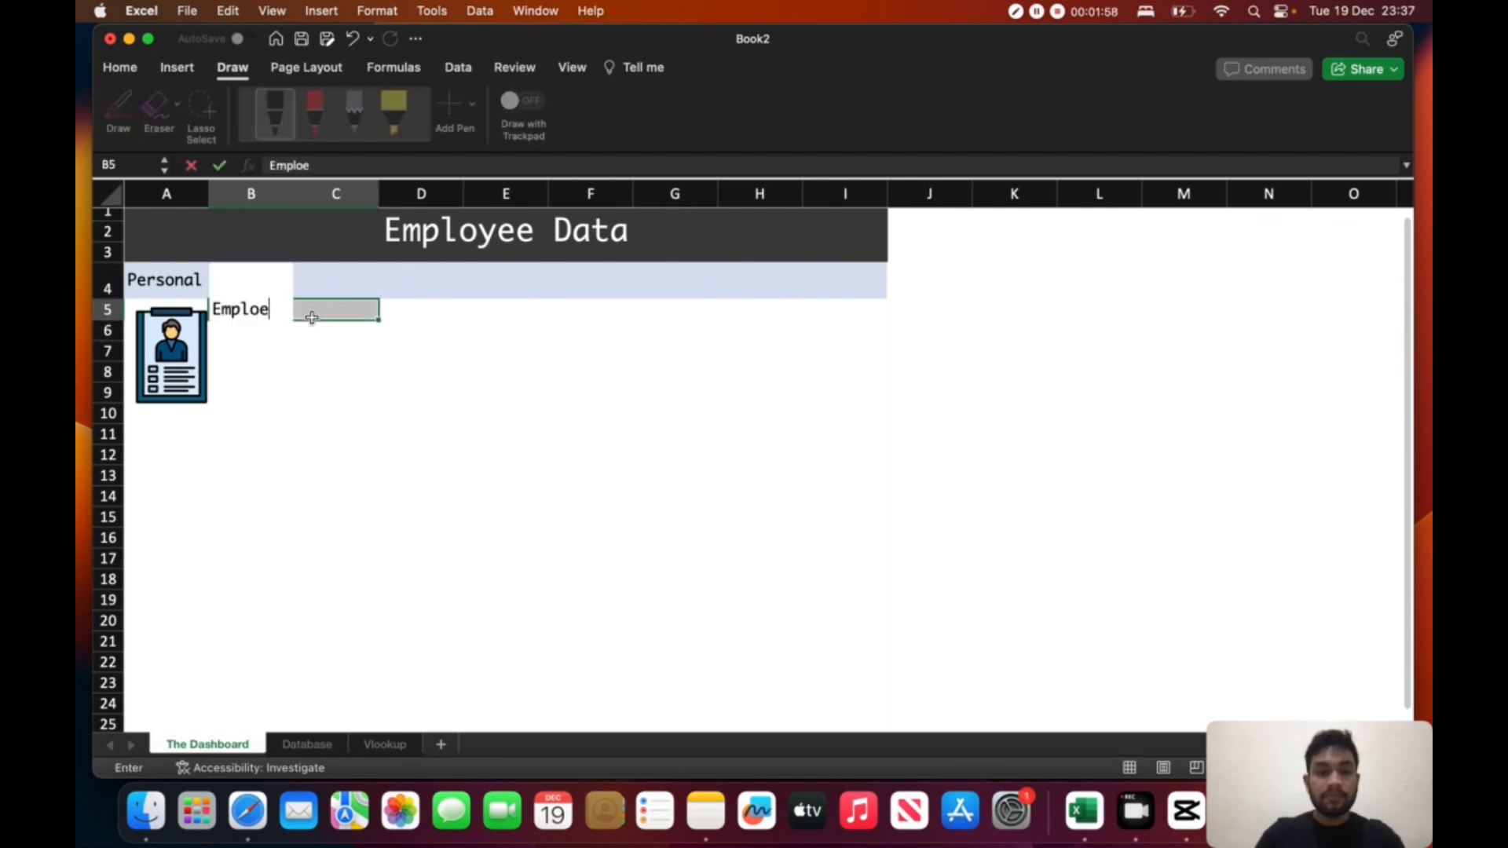
text(e `=)
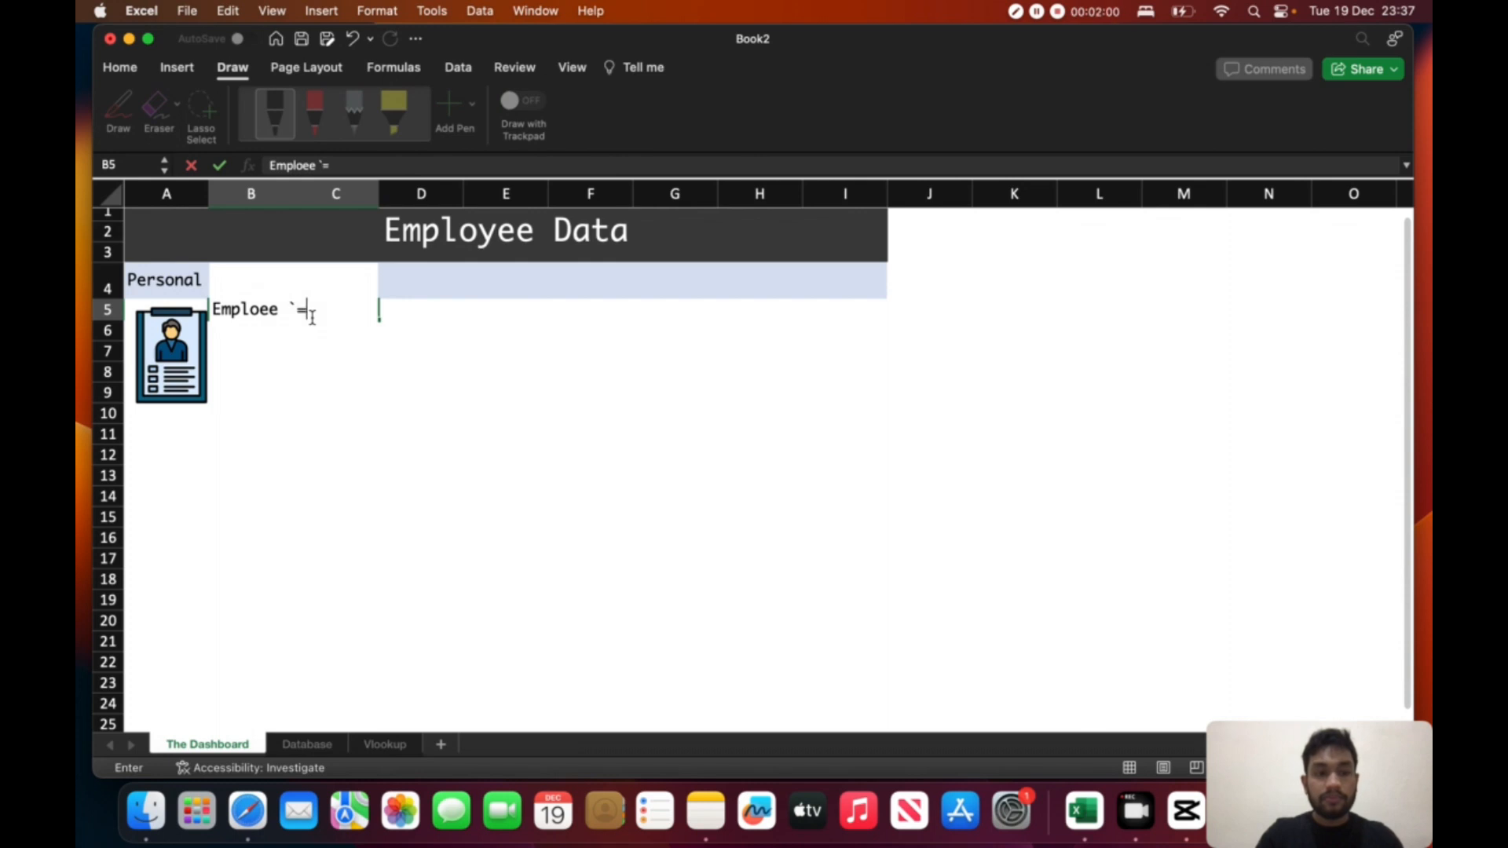
key(BackSpace)
key(BackSpace)
text(Name)
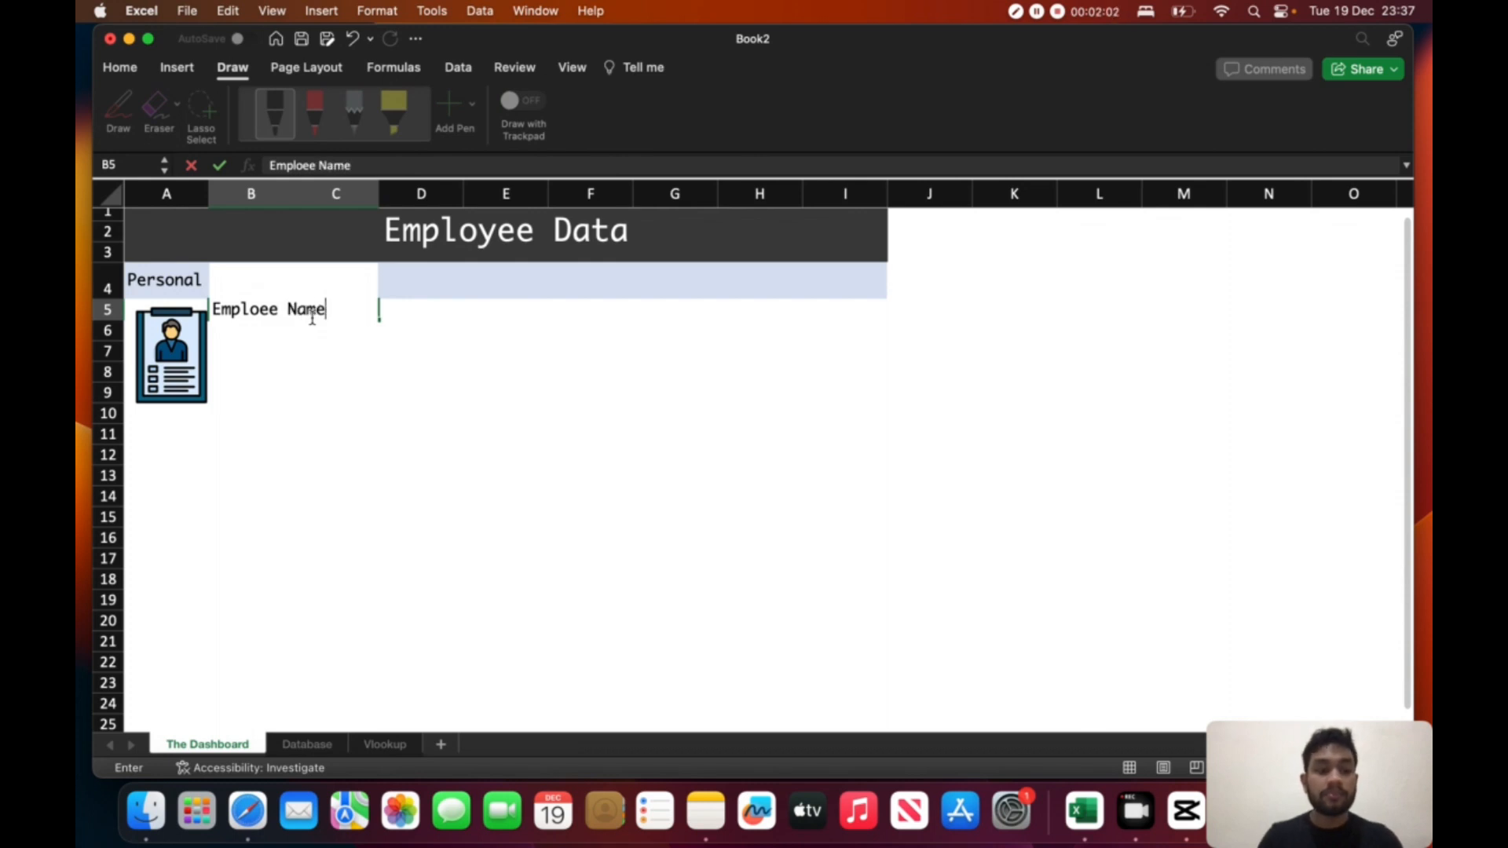
click(411, 334)
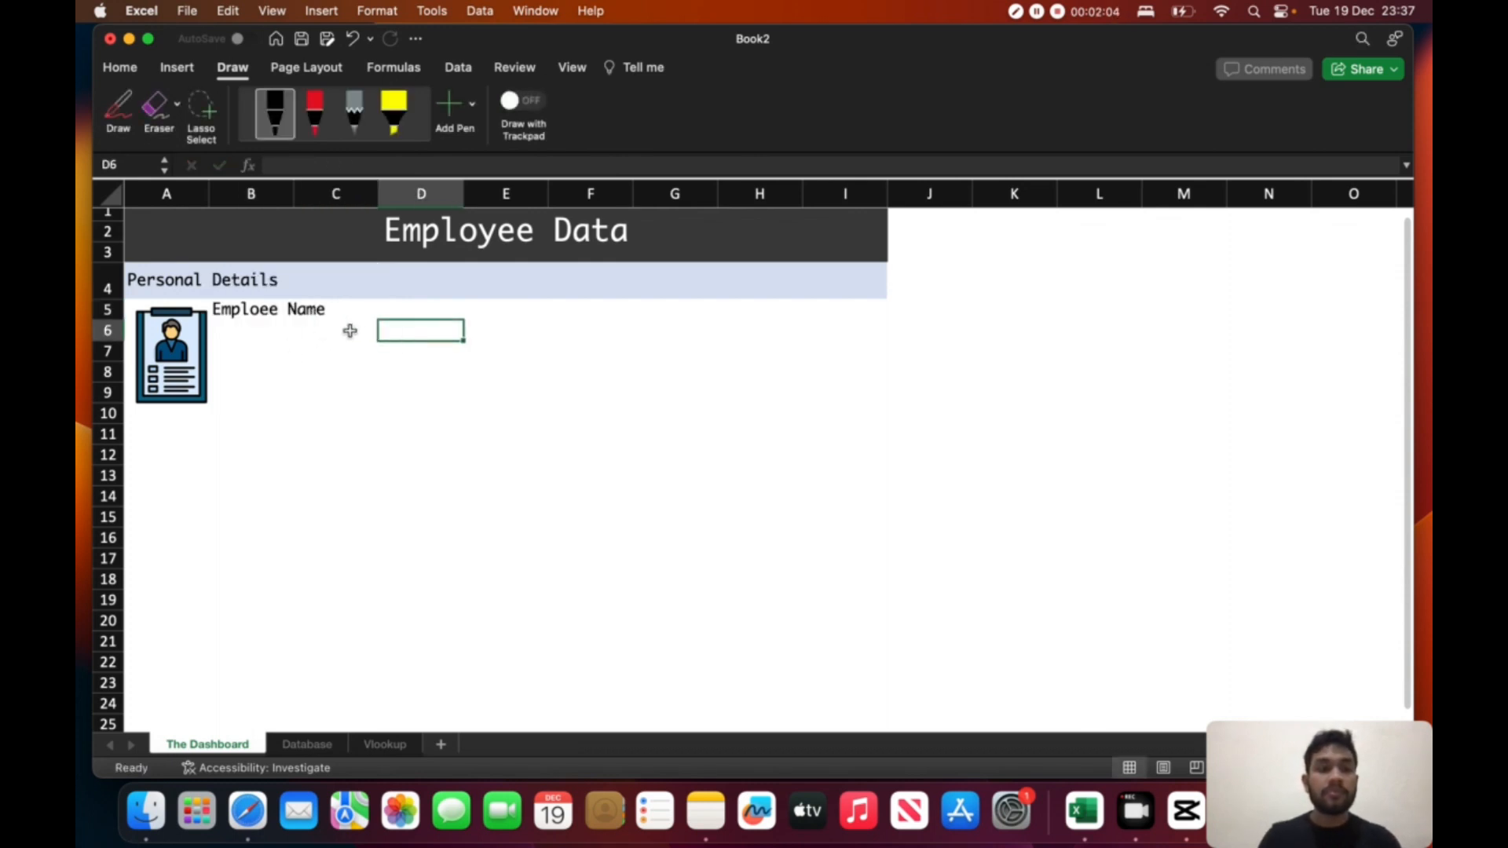
- Enter the labels "Date of Birth" in cell B7 and "Age" in cell B9 beside the clipboard picture
click(250, 343)
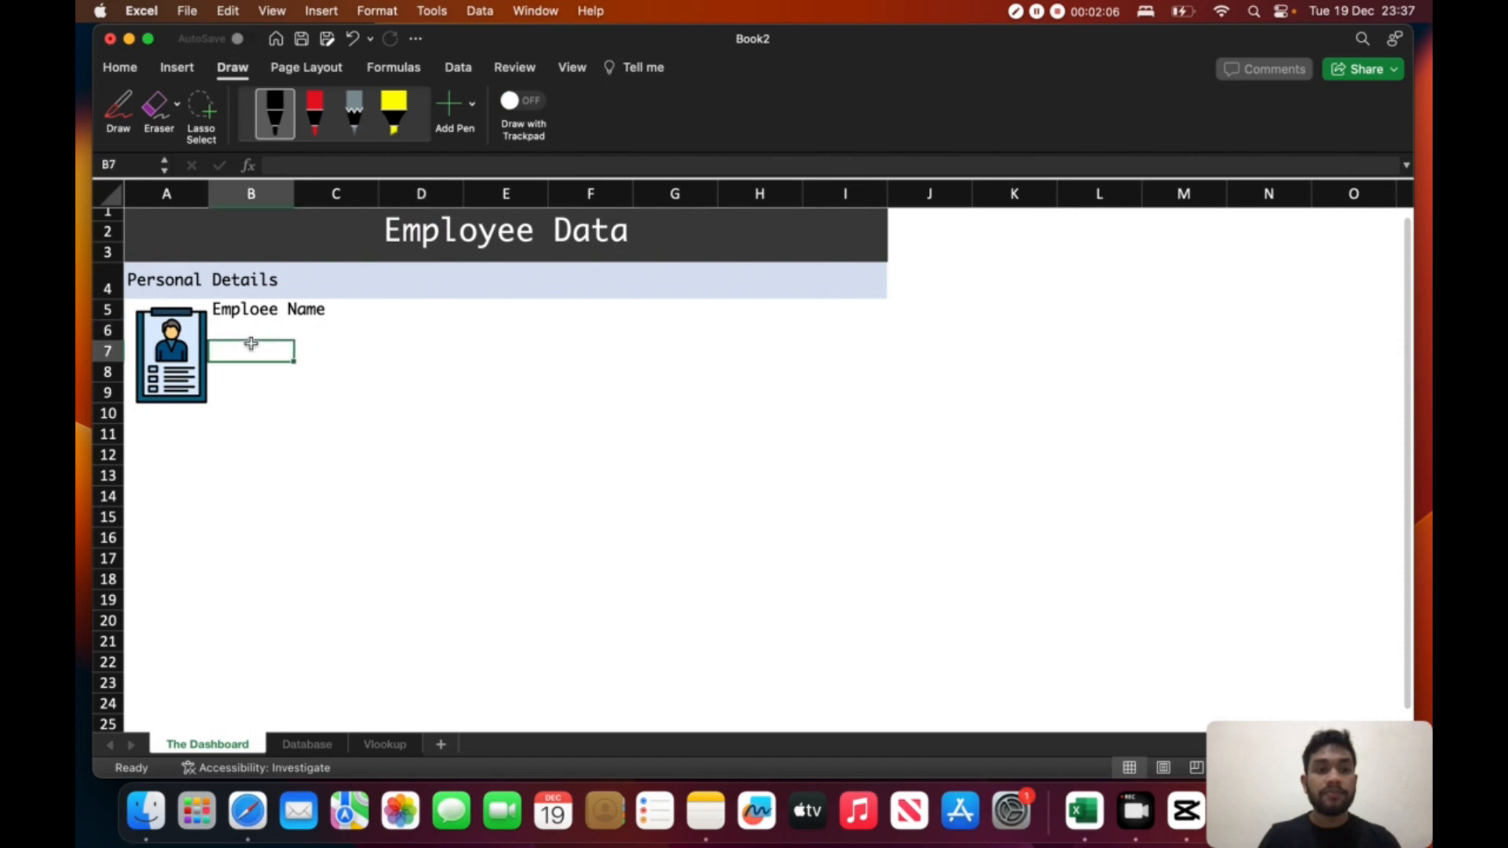
text(Date of)
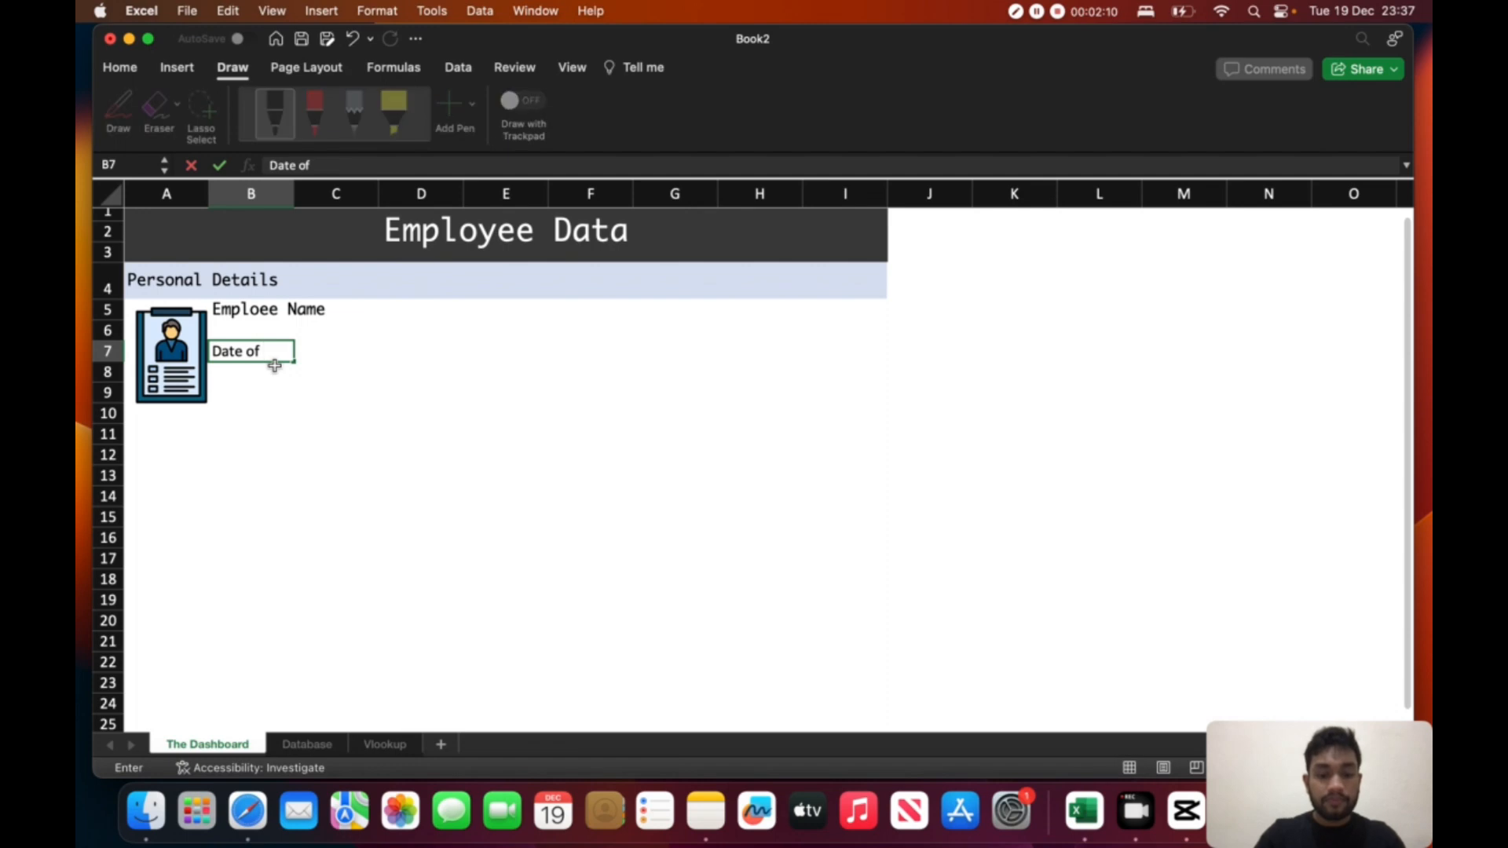
text( Birth\)
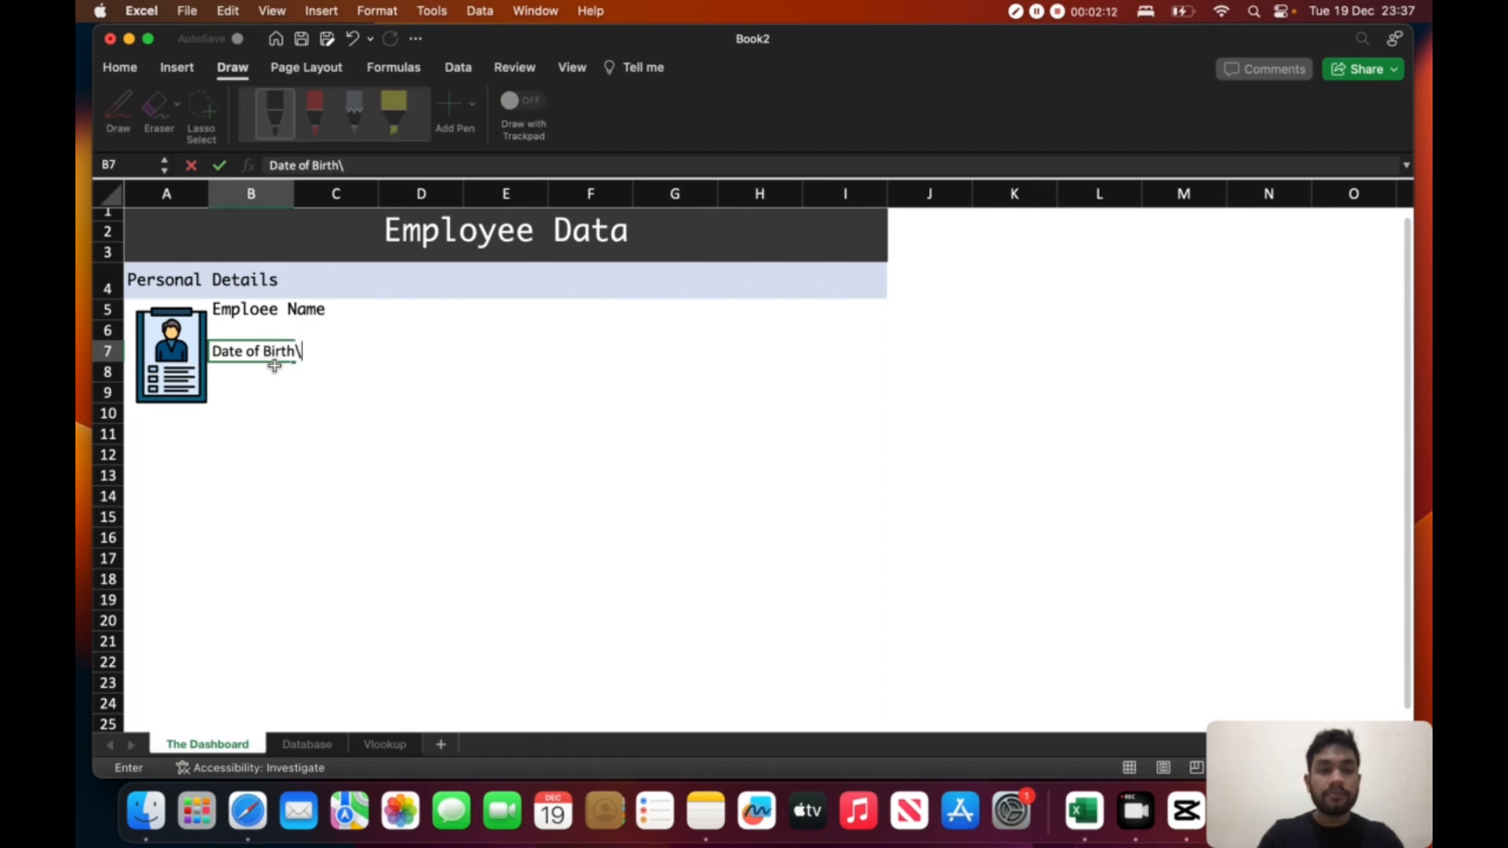
key(Return)
key(Return)
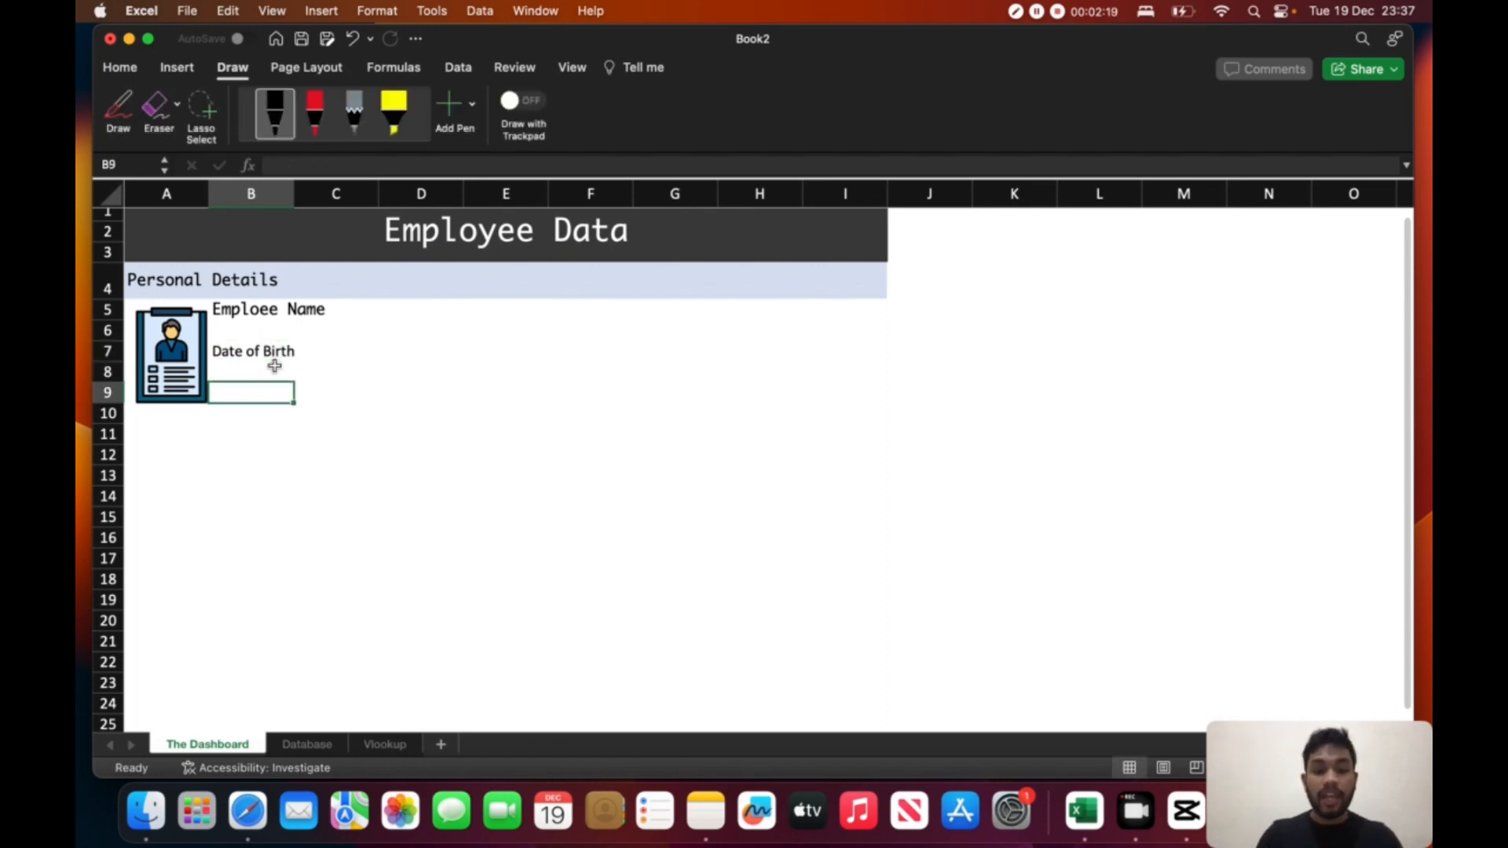
text(Age)
- Enter the label "Civil Status" in cell G5 of the Personal Details section
click(675, 310)
text(Civil Status)
click(664, 387)
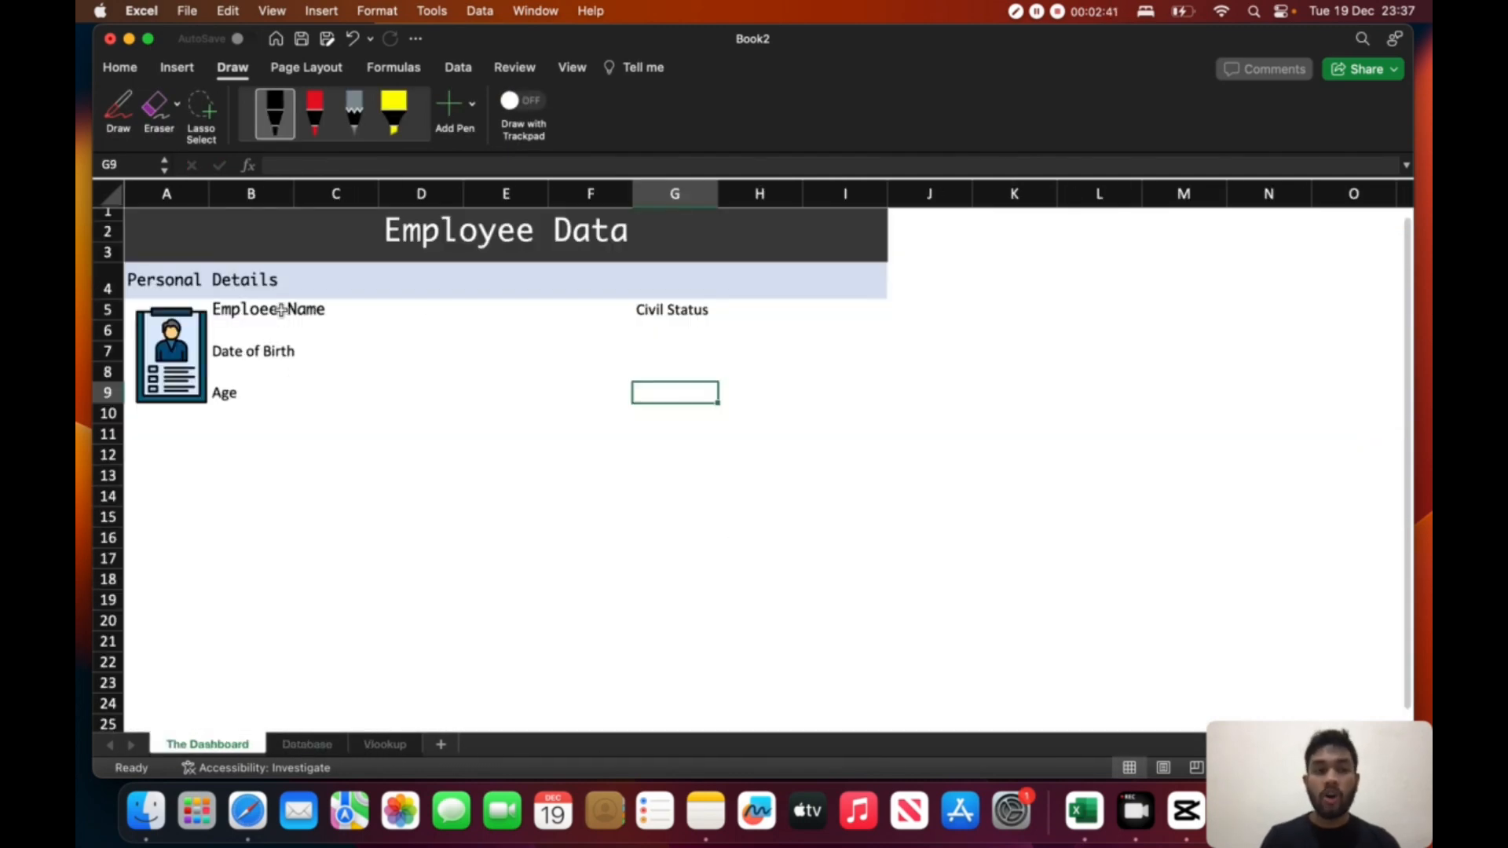
- Change the label in cell B5 to "Emploee First Name"
click(313, 309)
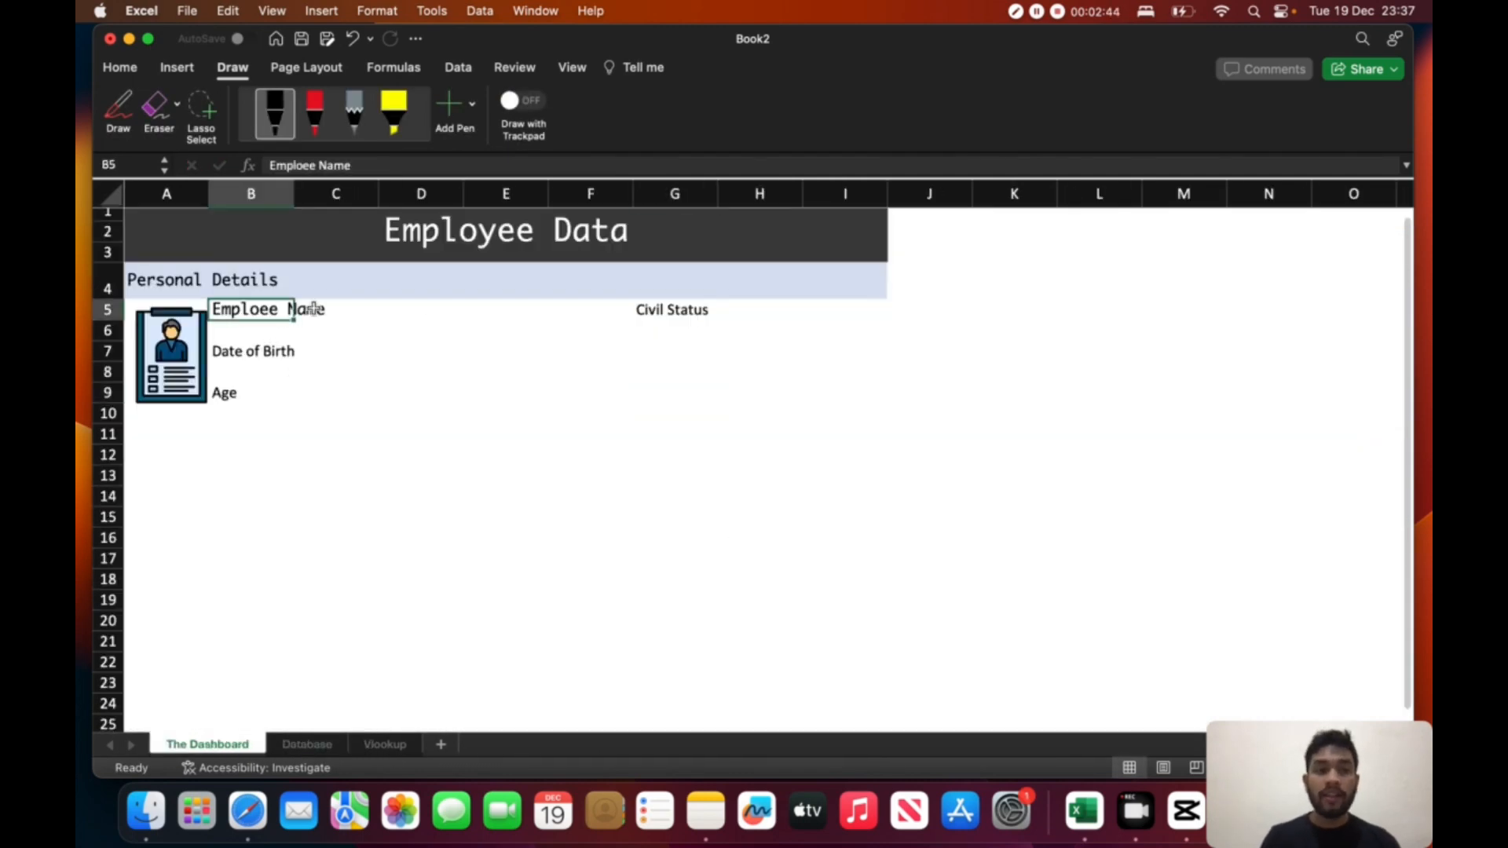
double_click(313, 309)
text(First)
click(488, 448)
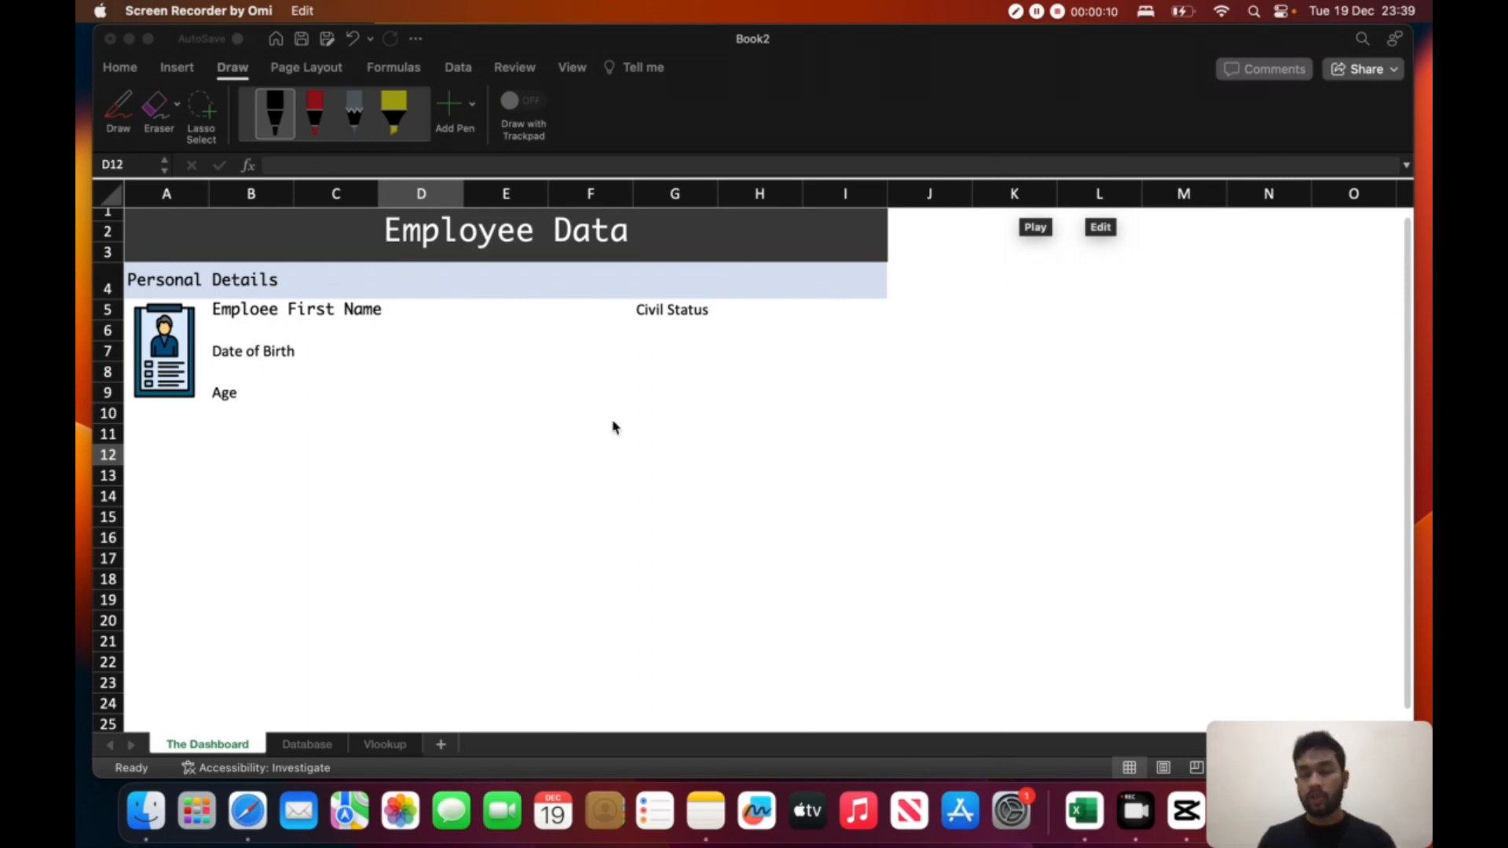
- Fill cells A11 to I11 with the lightest theme green as a second section band
click(125, 449)
click(129, 438)
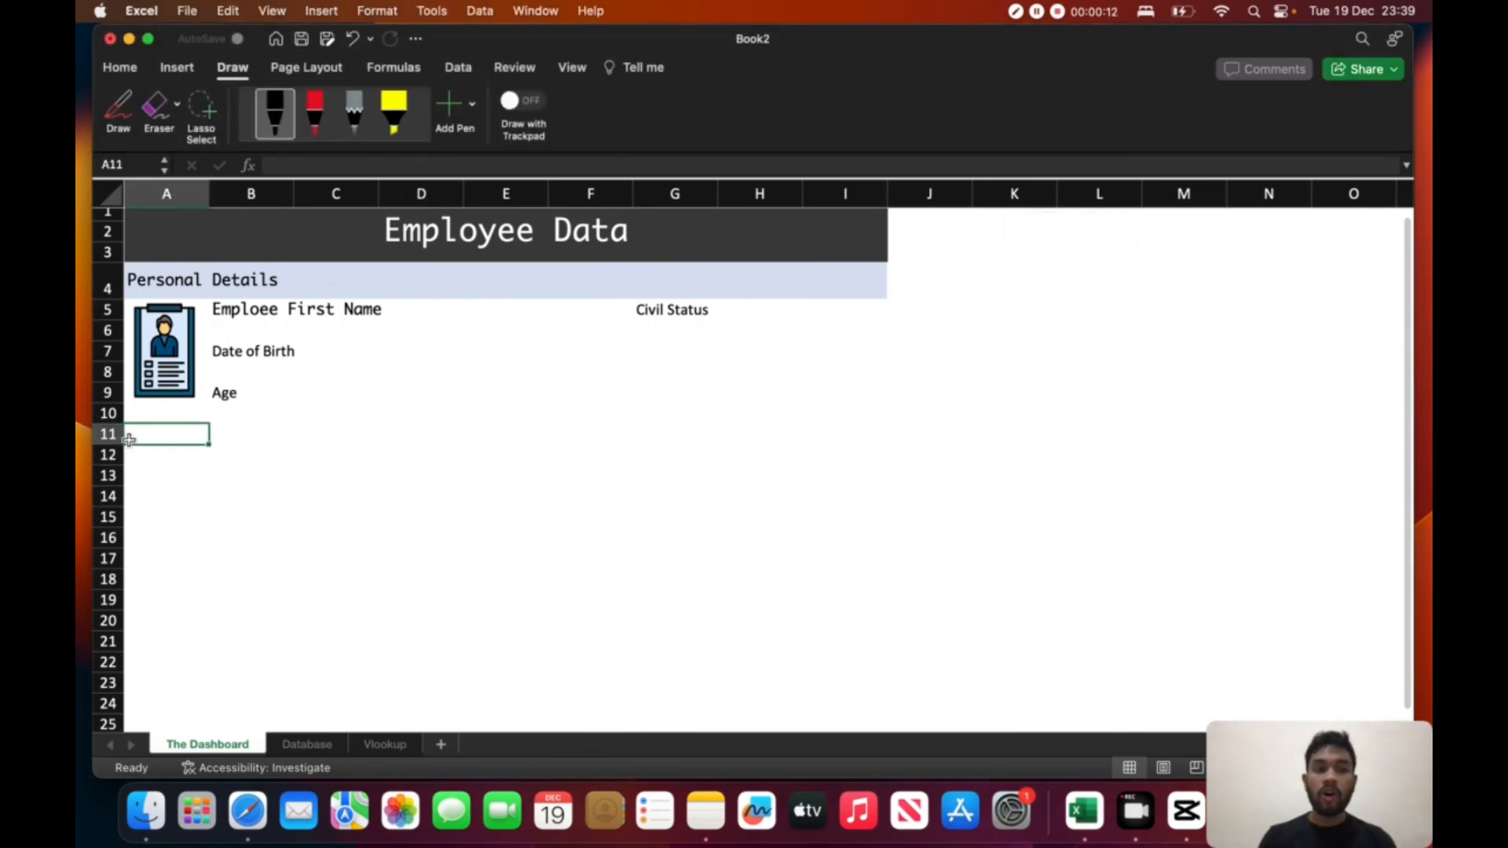
drag(139, 437, 851, 428)
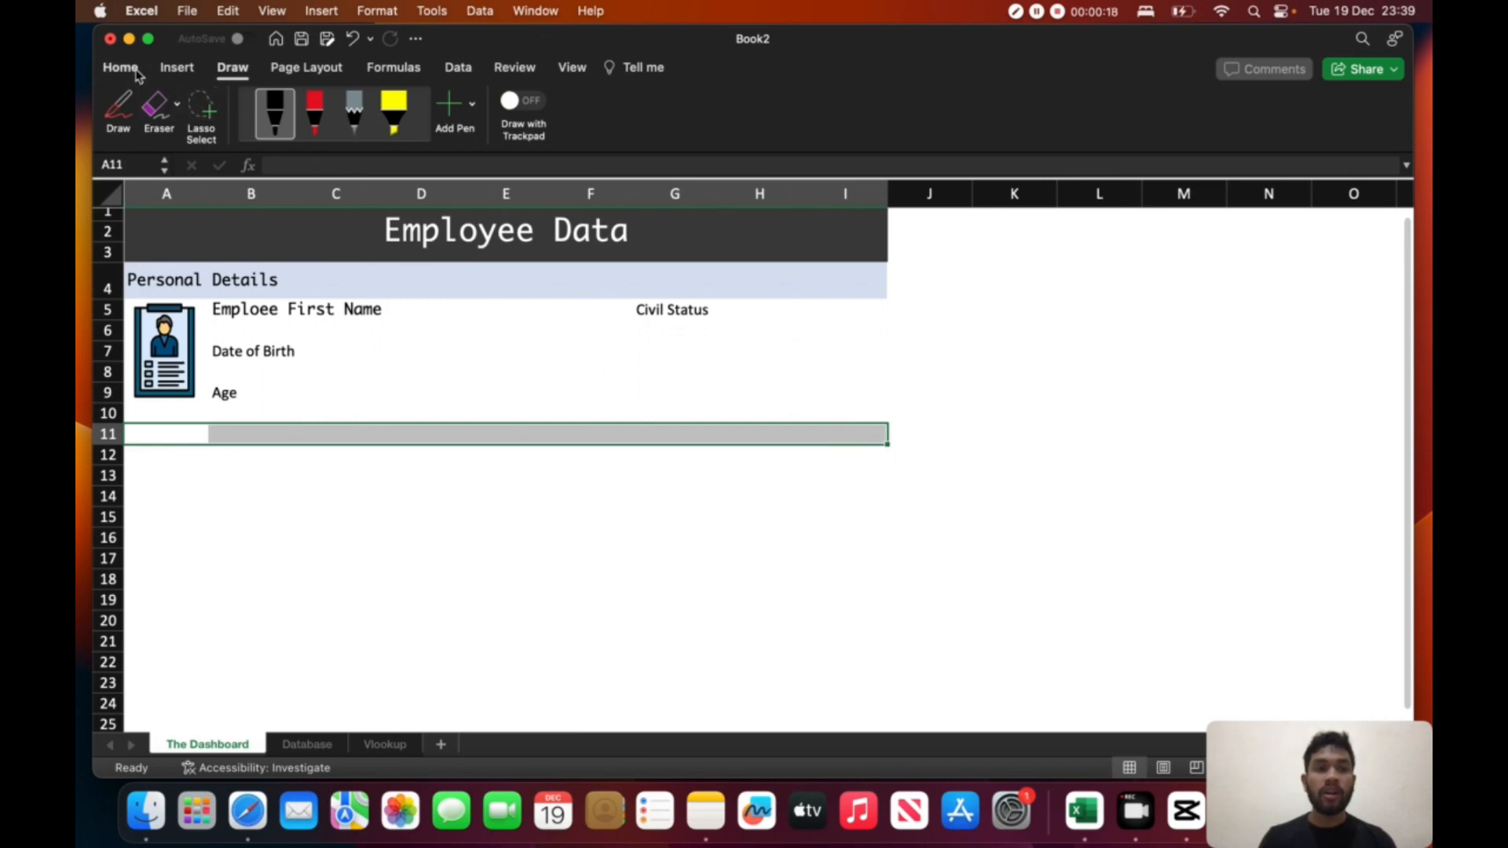
click(120, 67)
click(378, 132)
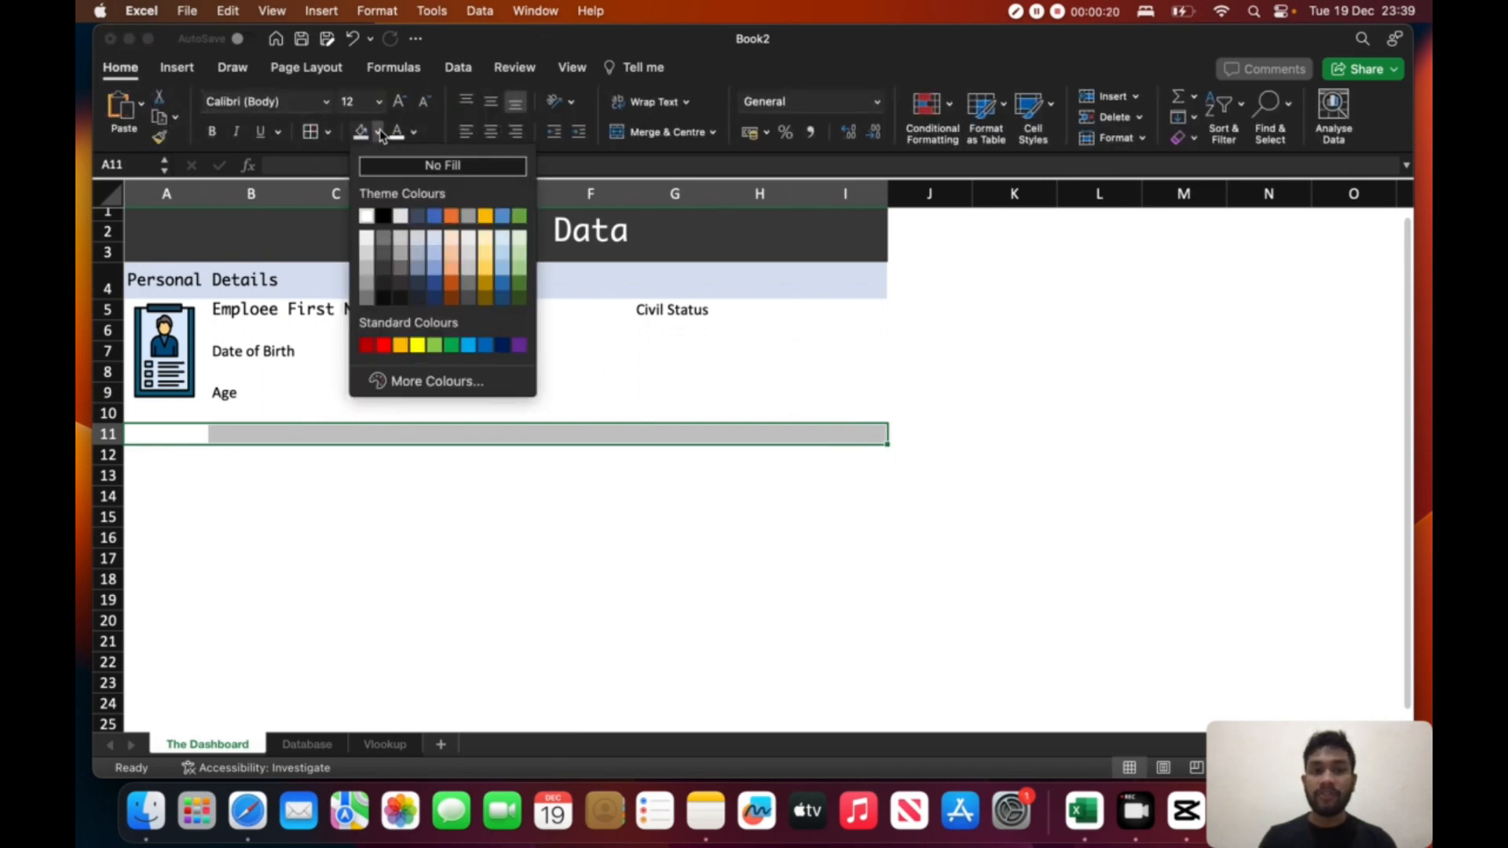
click(523, 246)
- Make row 11 slightly taller and merge and centre its green cells A11 to I11
drag(120, 445, 825, 444)
click(498, 471)
click(411, 439)
click(656, 132)
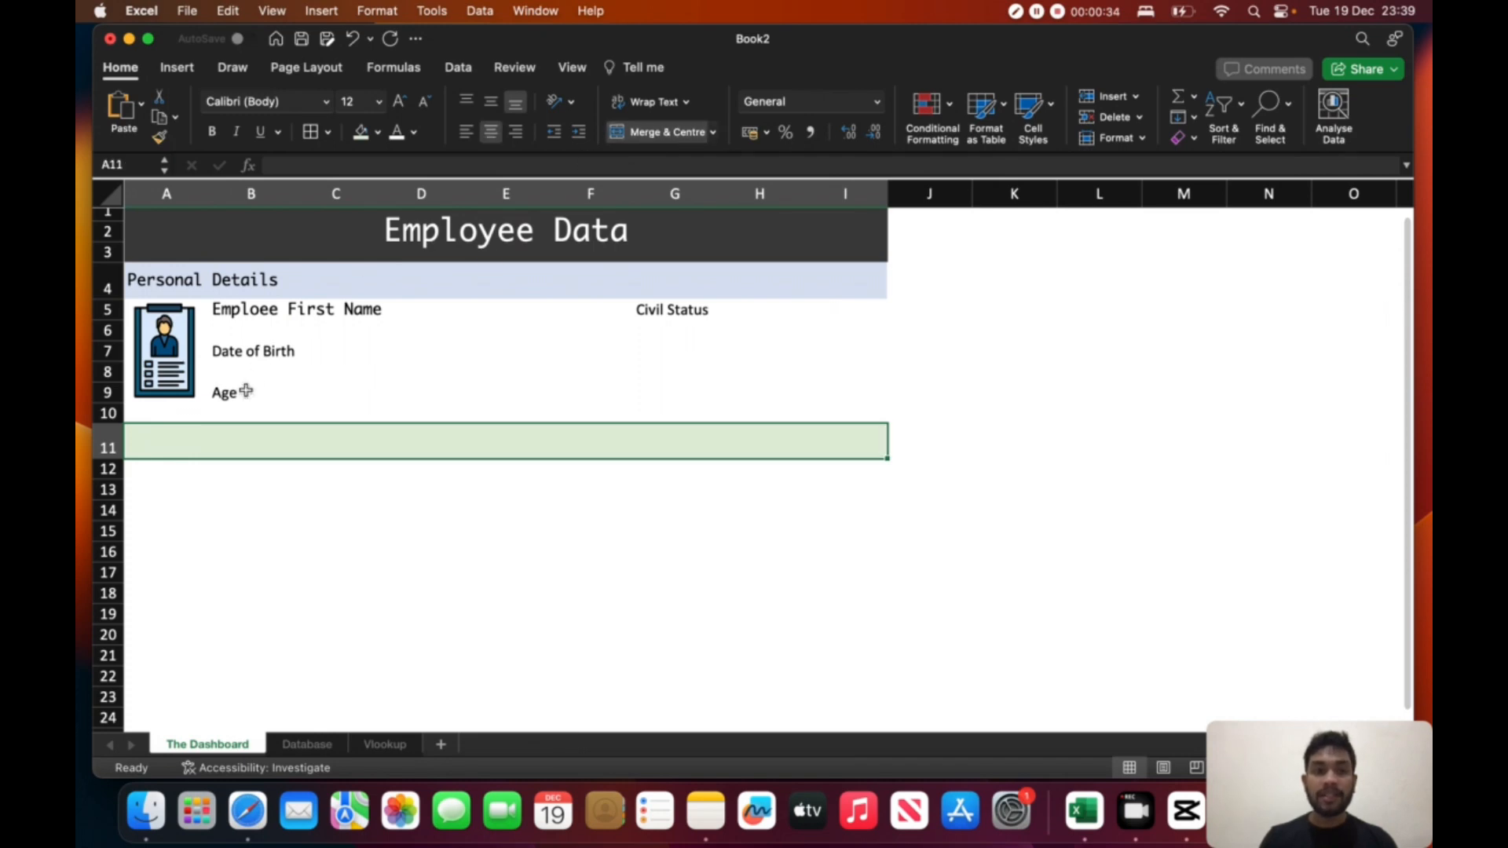
- Enter the heading "Employment Details" in the merged green row 11 and left-align it
text(Emplo)
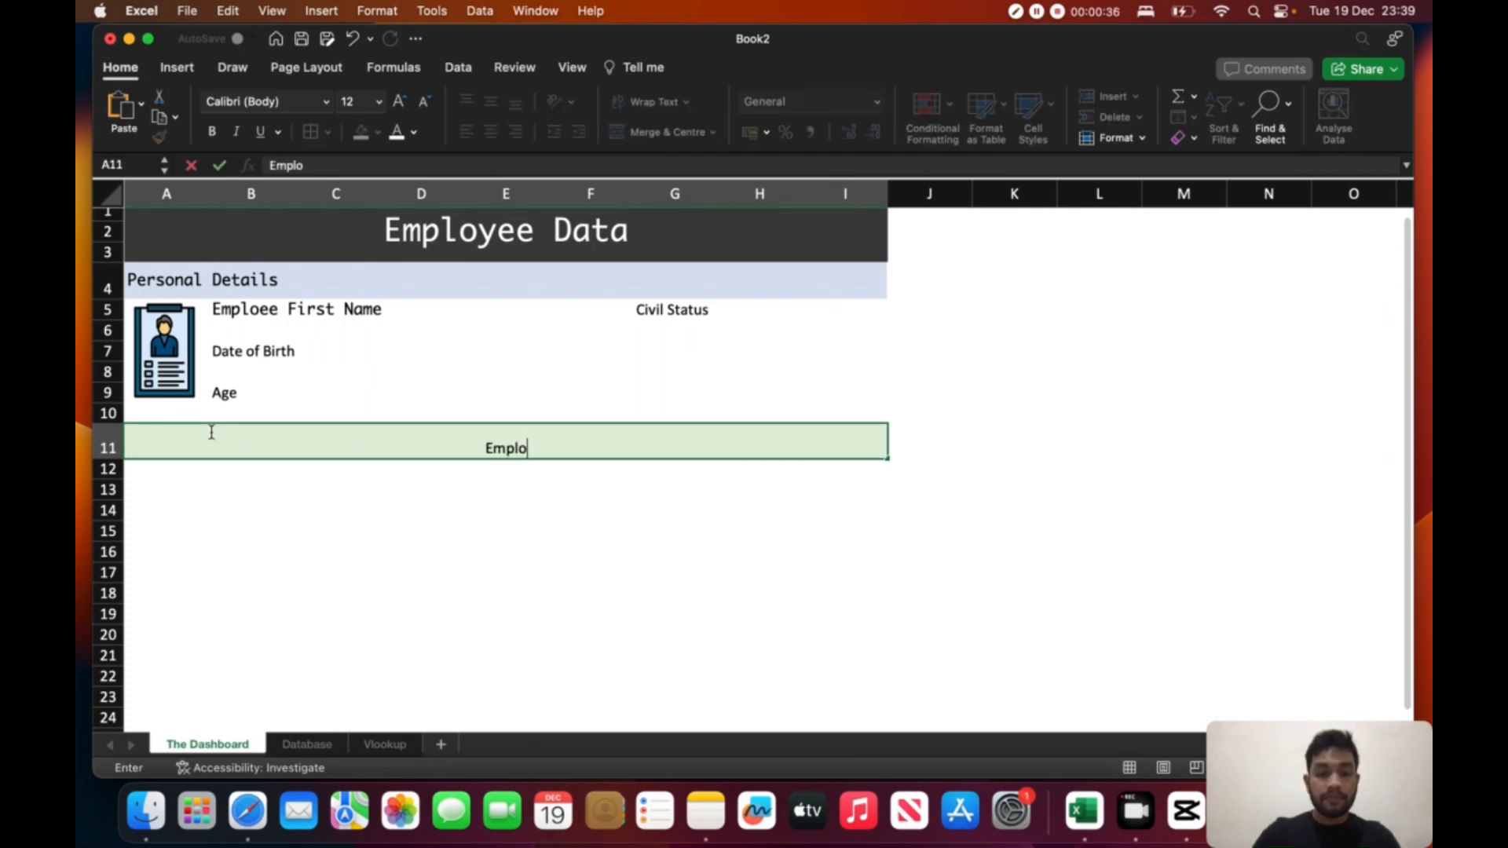
text(ymengt)
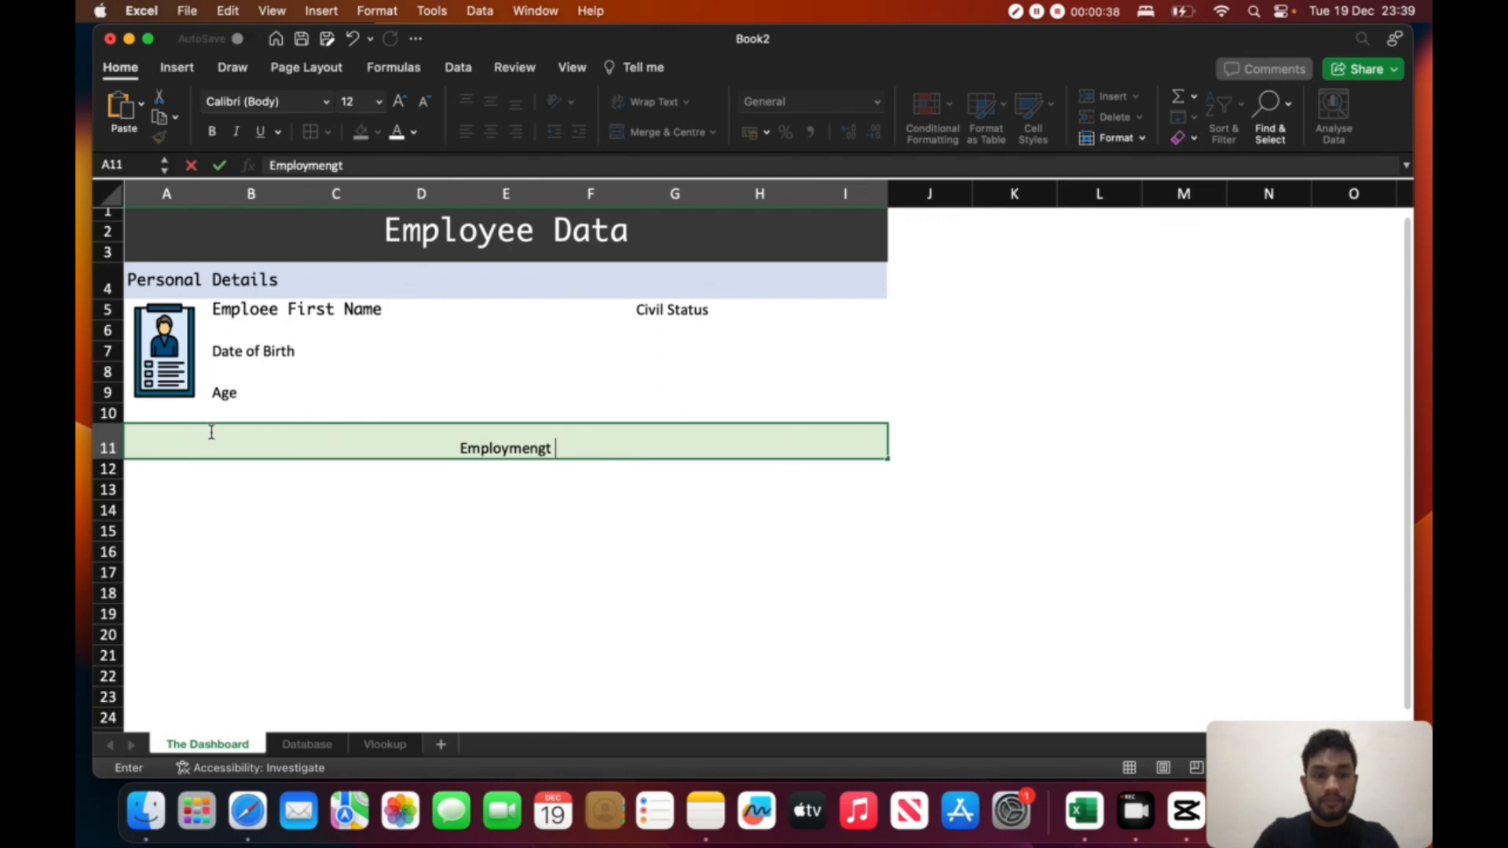
key(BackSpace)
key(BackSpace)
key(BackSpace)
text(t )
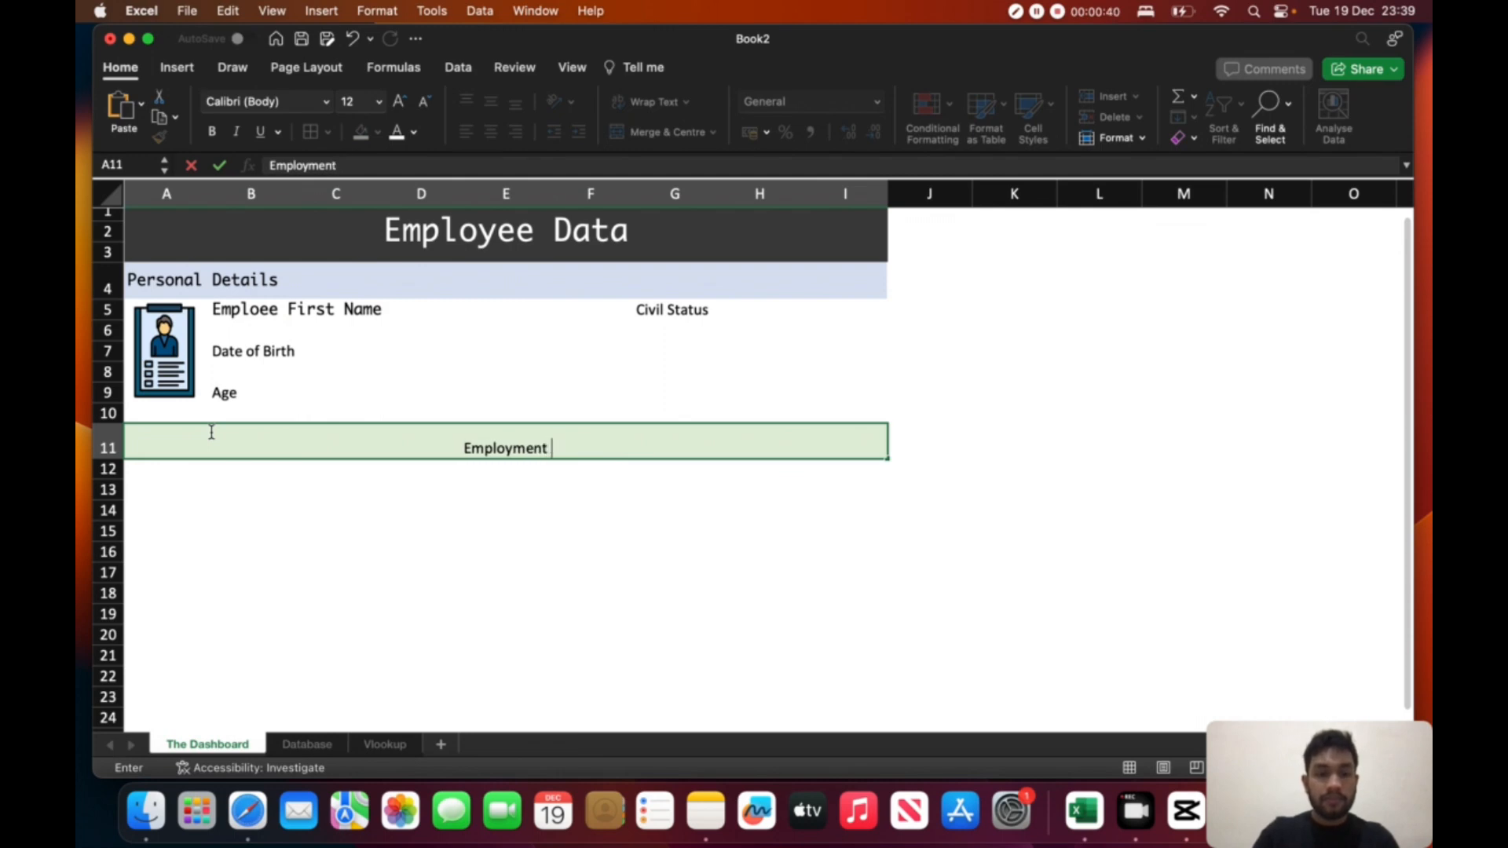
text(Details)
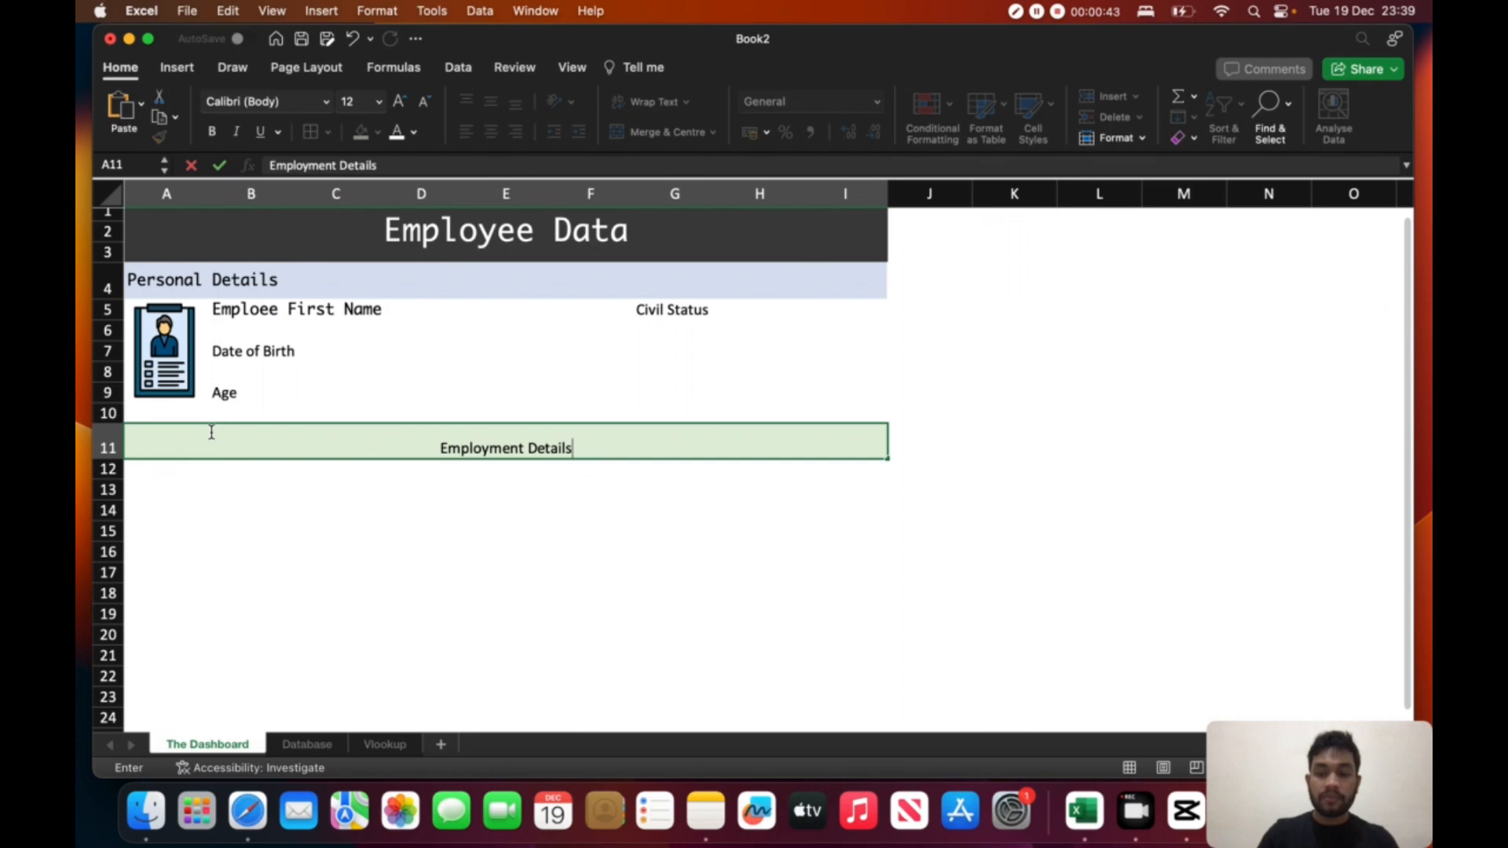
key(Return)
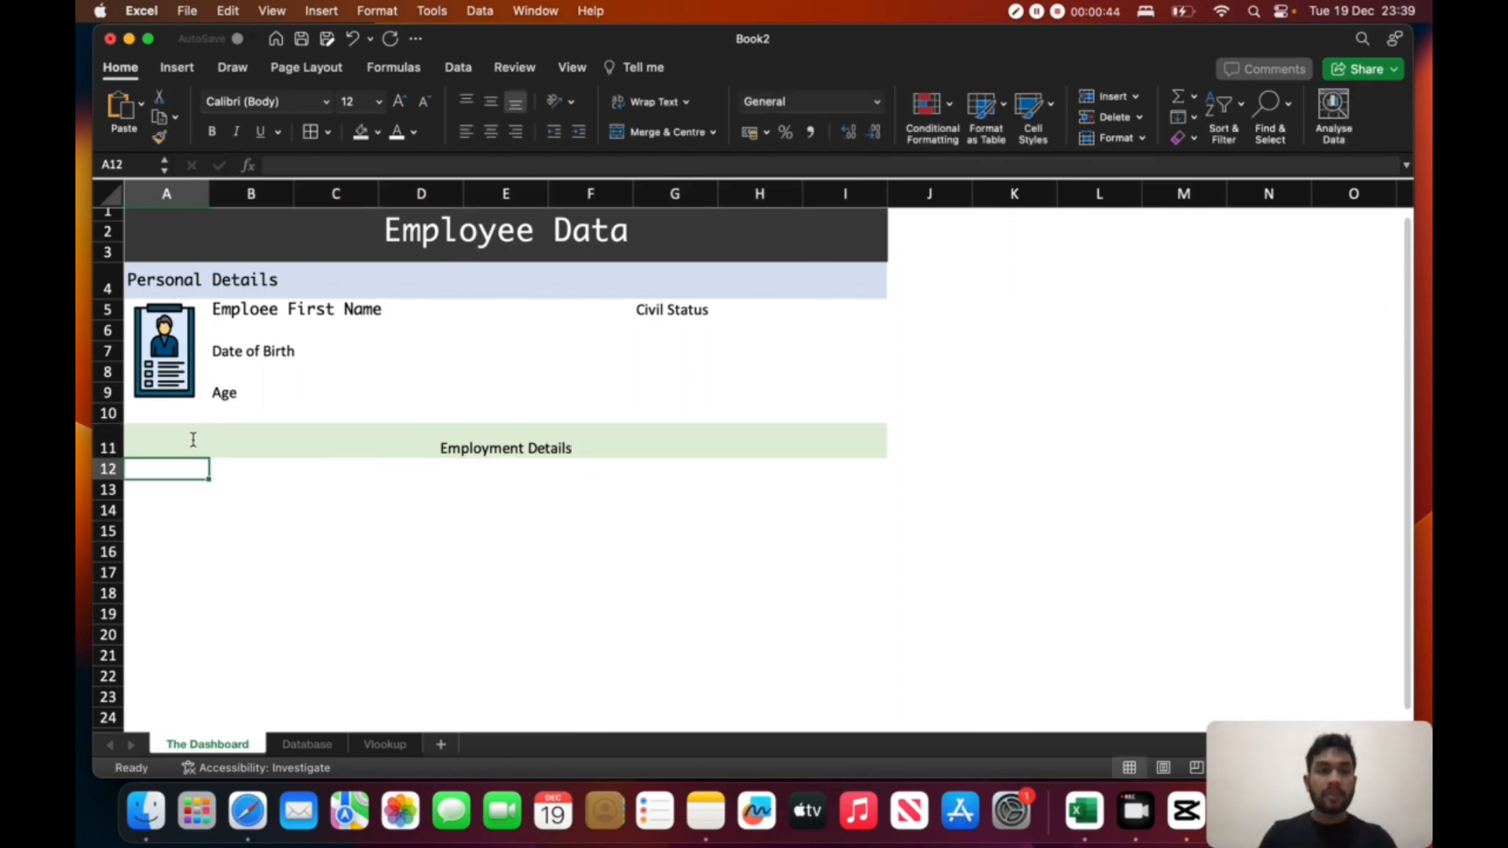
click(431, 442)
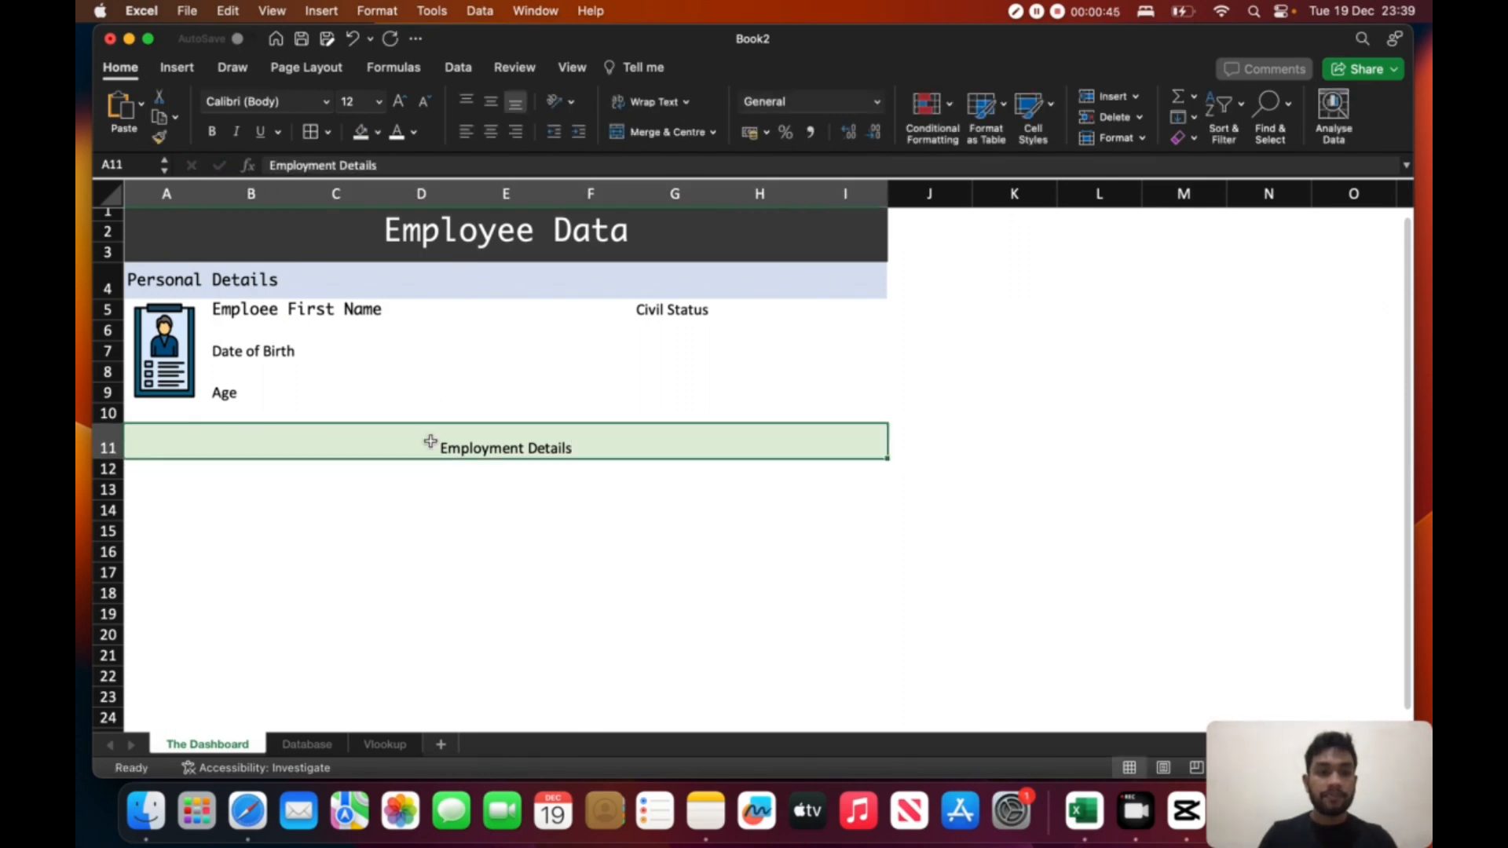
click(470, 133)
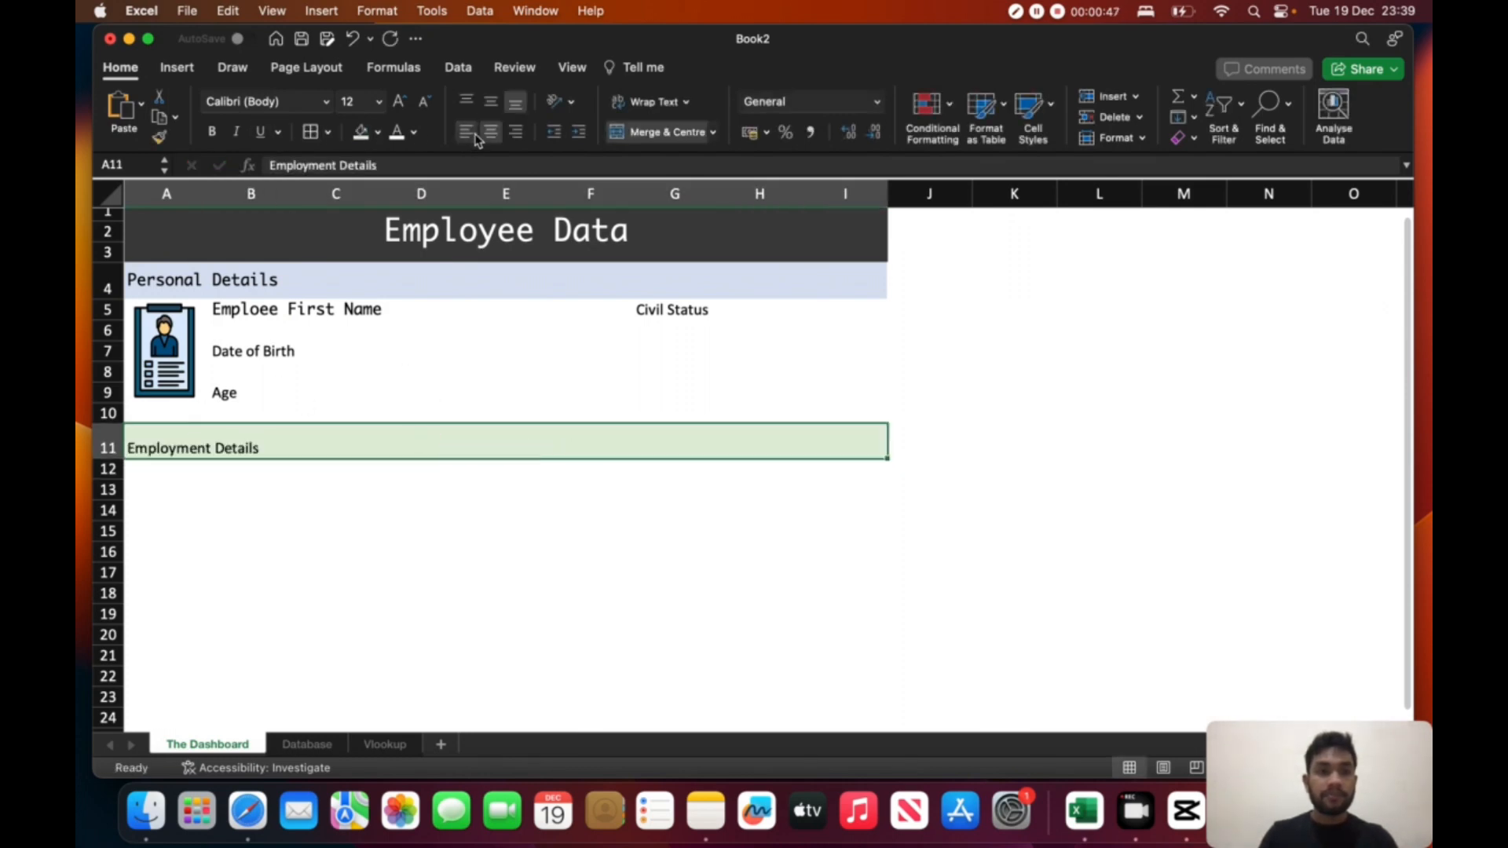
- Set the Employment Details heading's font to Ayuthaya to match the Personal Details heading
click(215, 280)
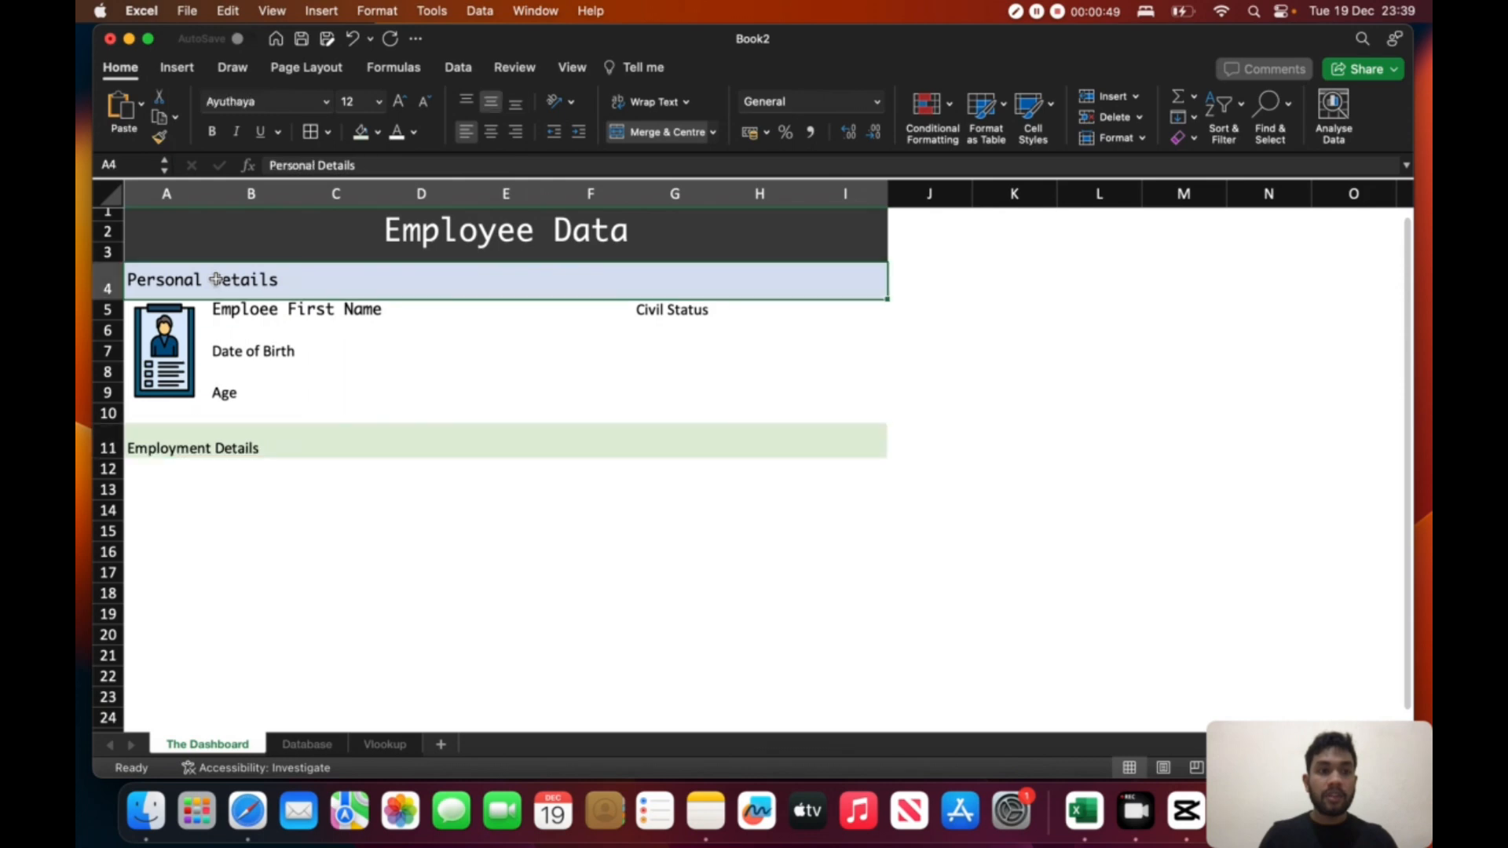
click(253, 442)
click(325, 101)
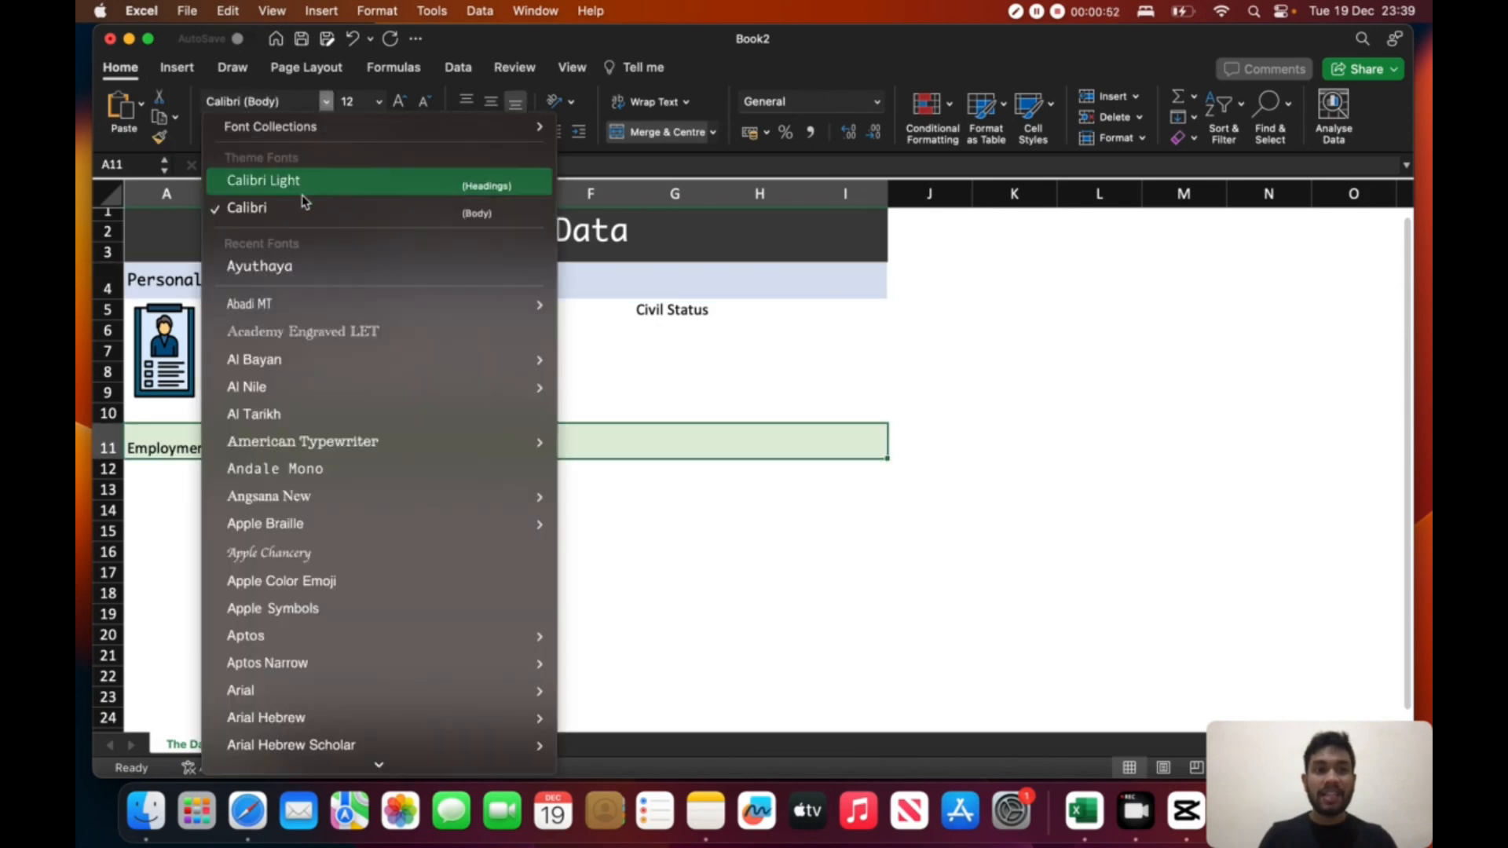
click(305, 267)
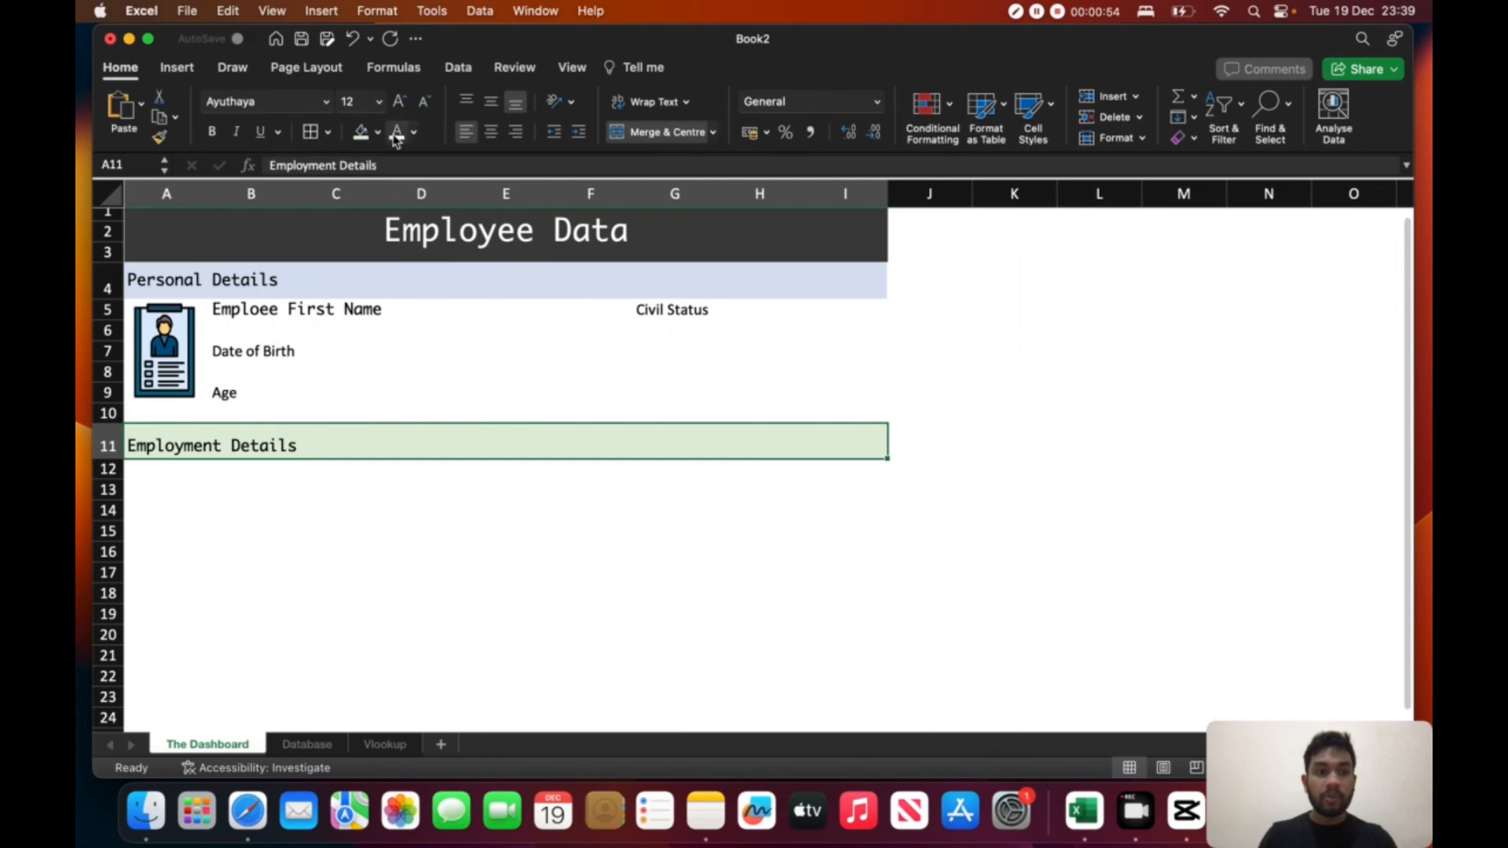
click(342, 468)
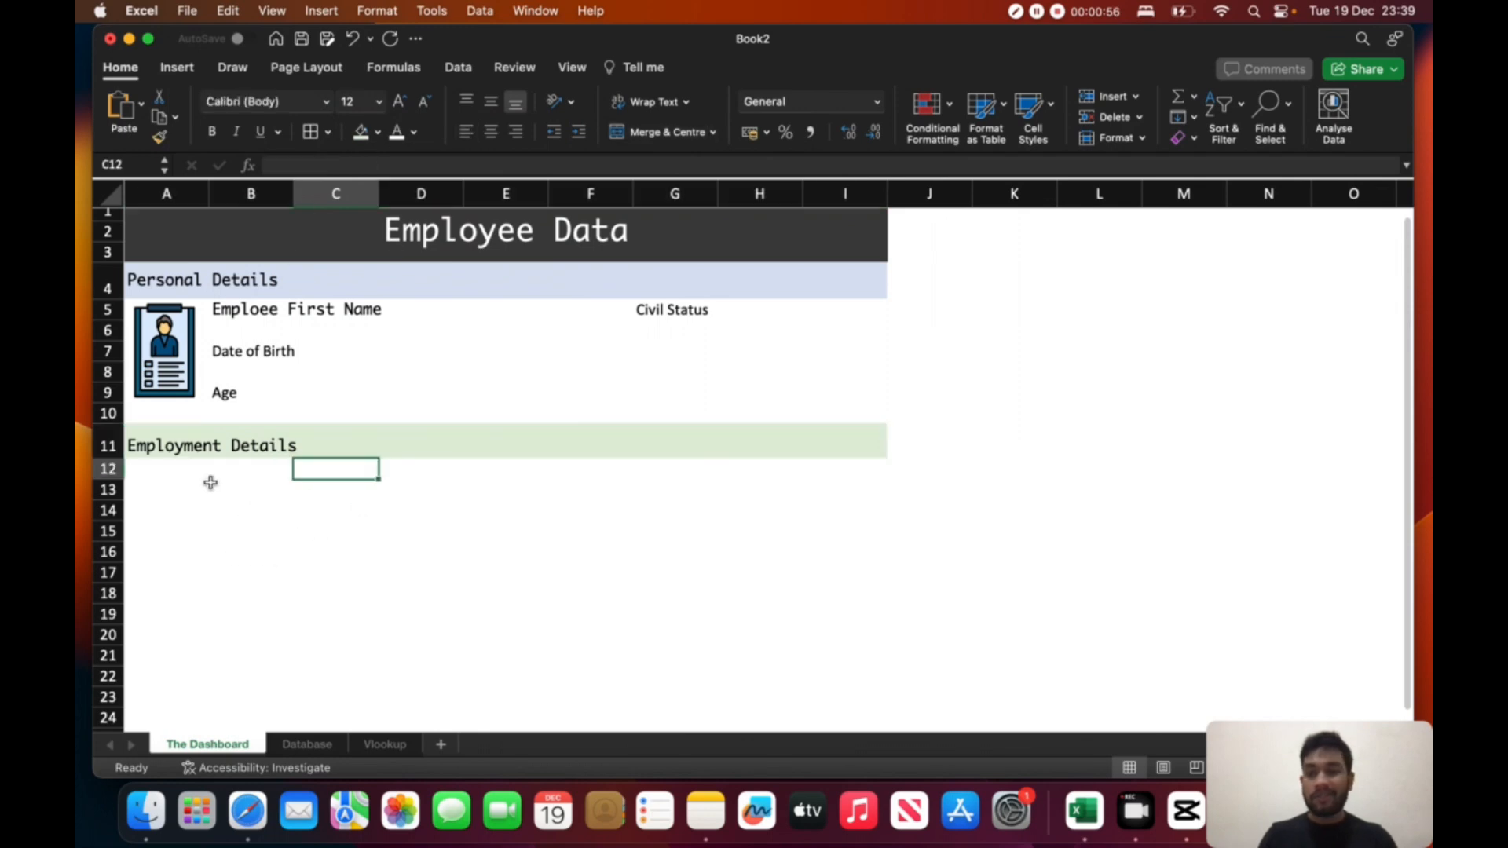
- Select cell A12 directly beneath the Employment Details heading
click(168, 492)
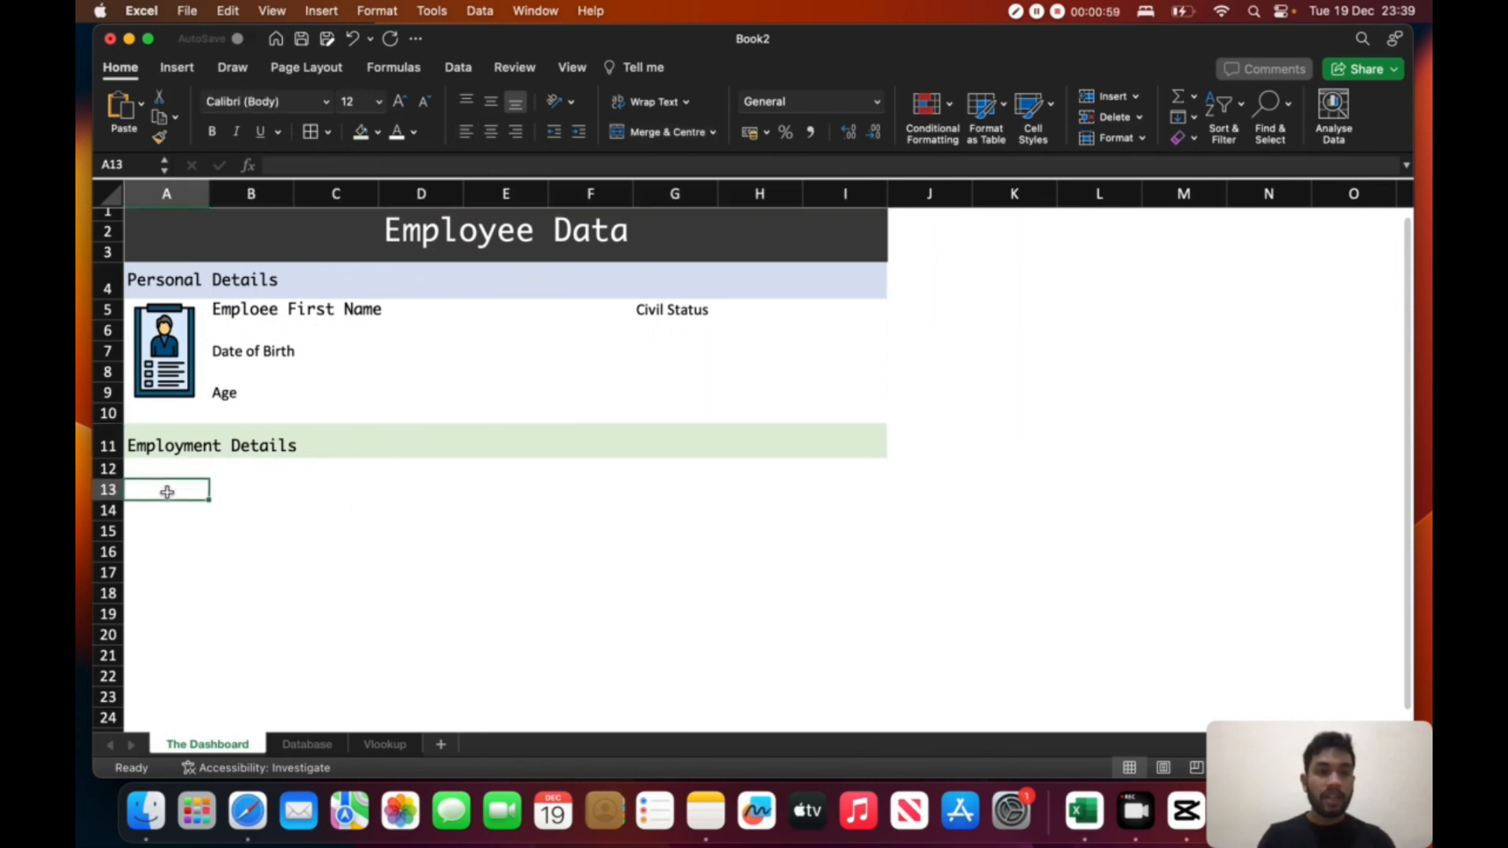
click(168, 355)
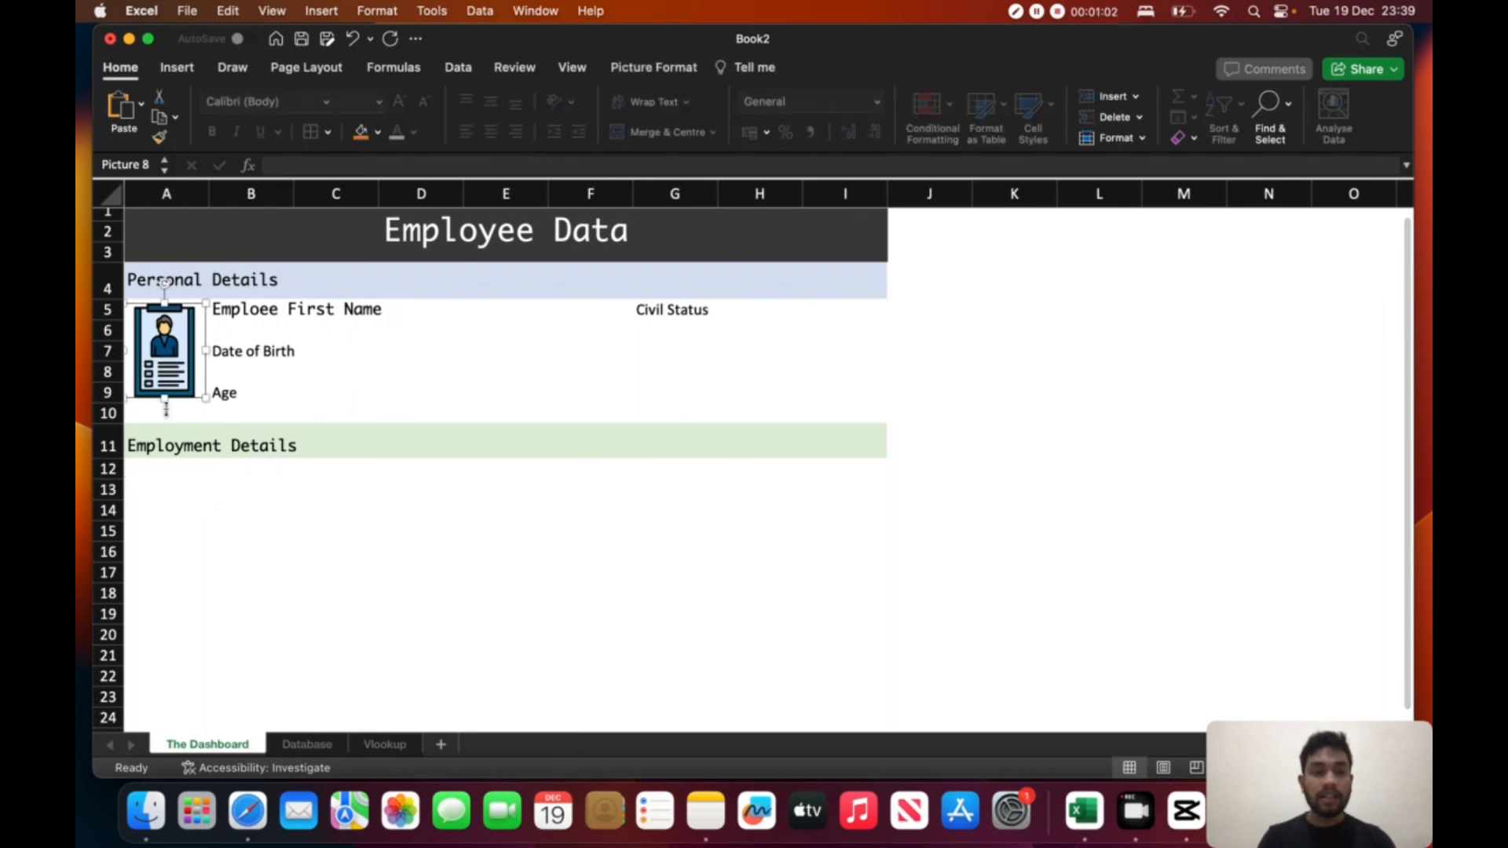
click(159, 476)
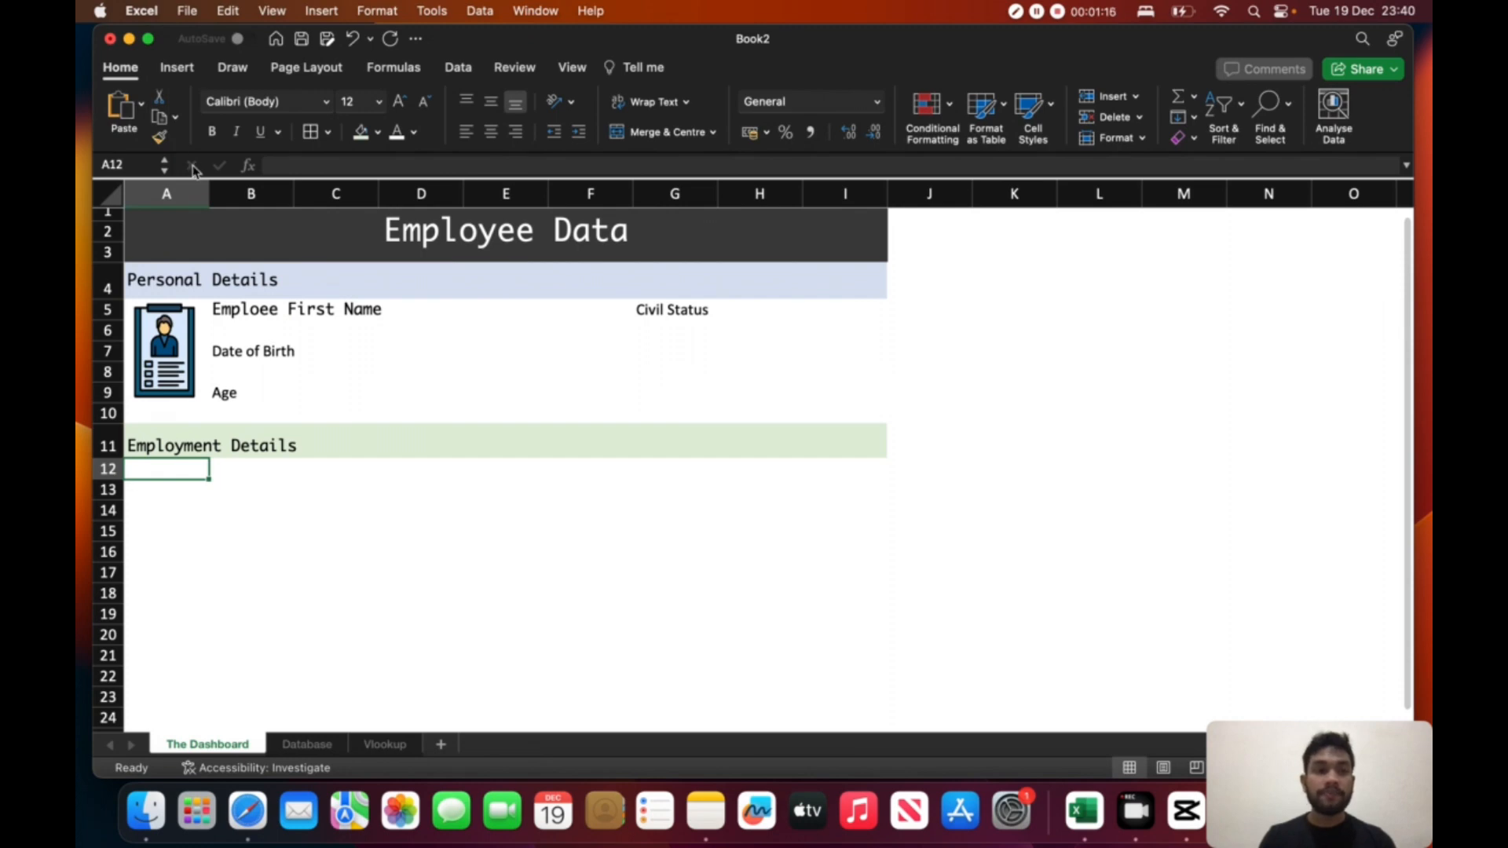
click(177, 68)
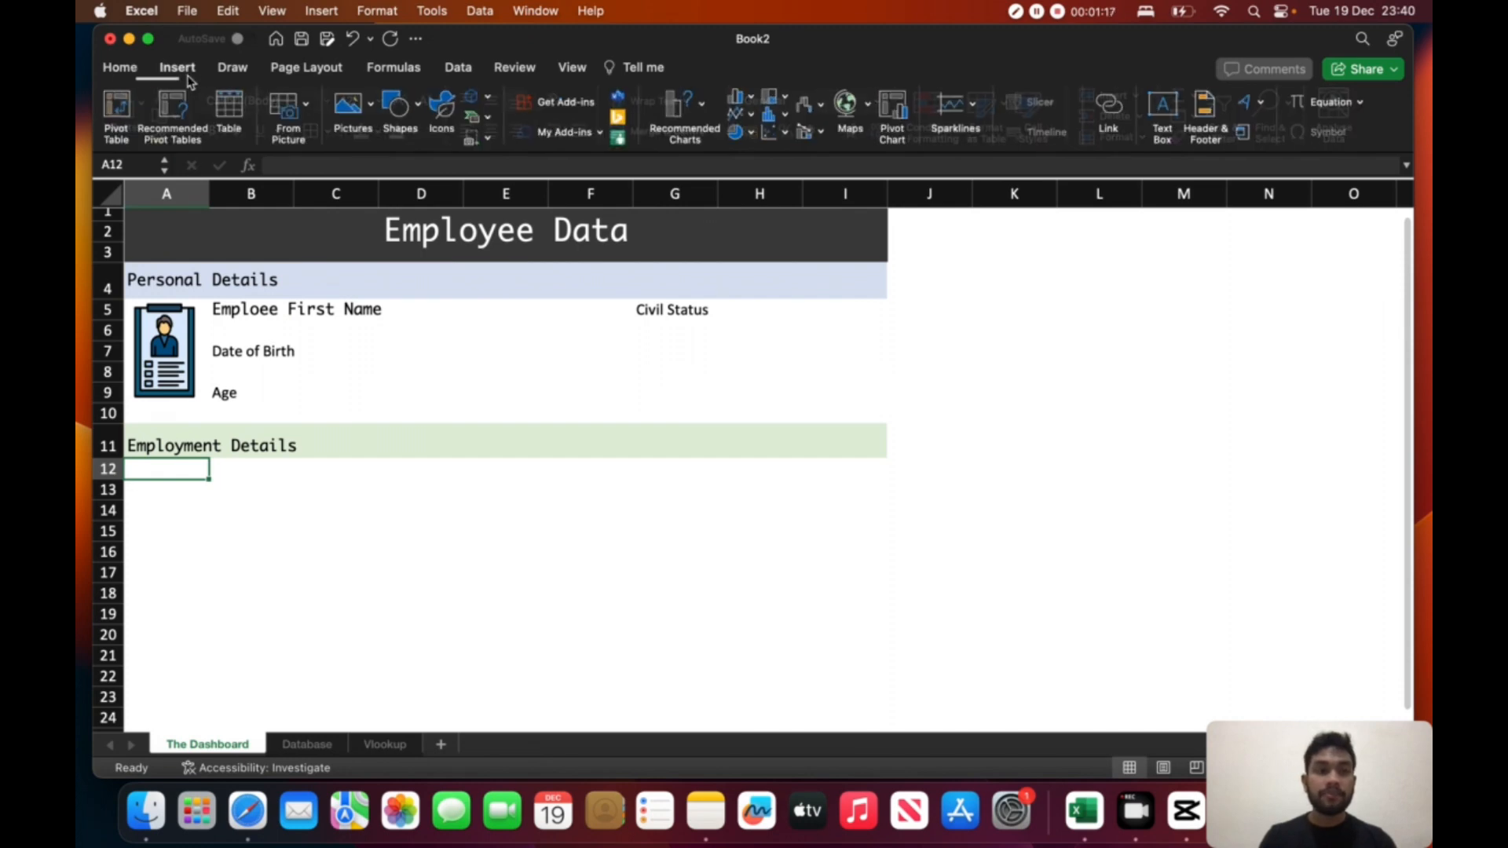
click(355, 106)
click(398, 139)
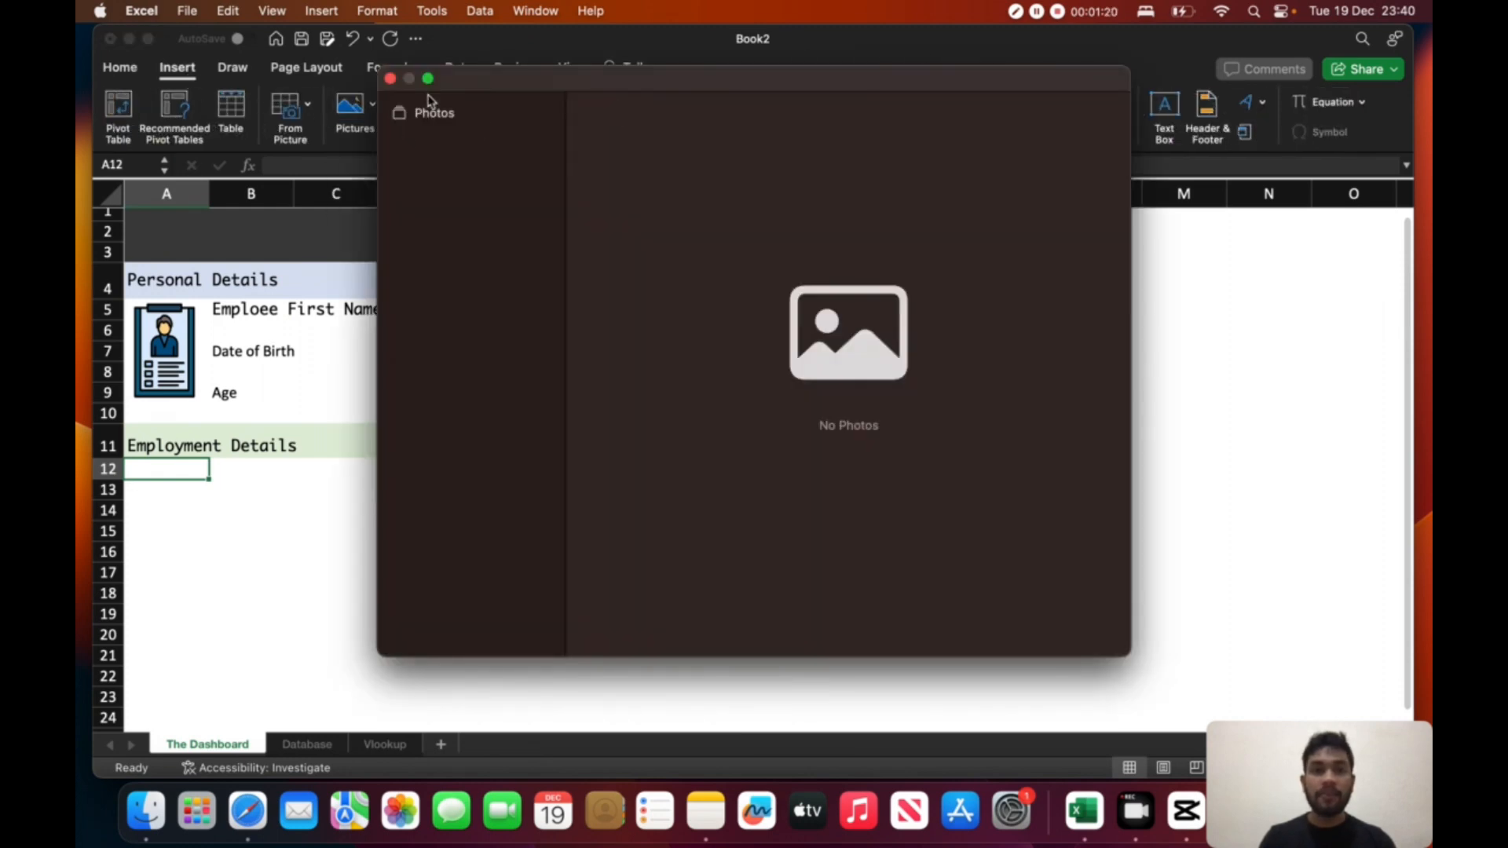
click(391, 76)
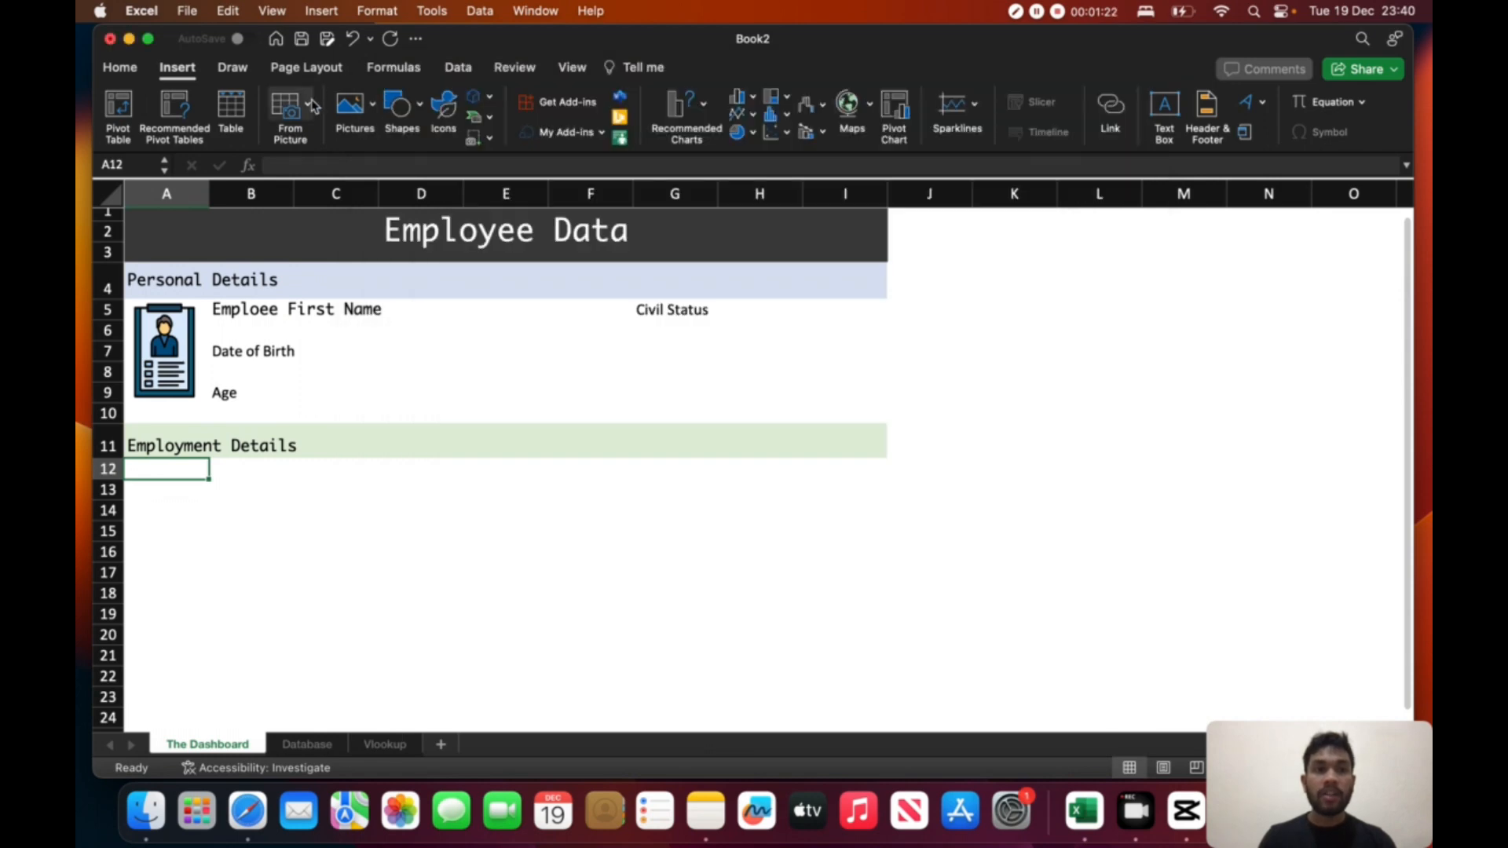
- Insert the picture file 3076404.png from the untitled folder below the Employment Details heading
click(353, 105)
click(406, 158)
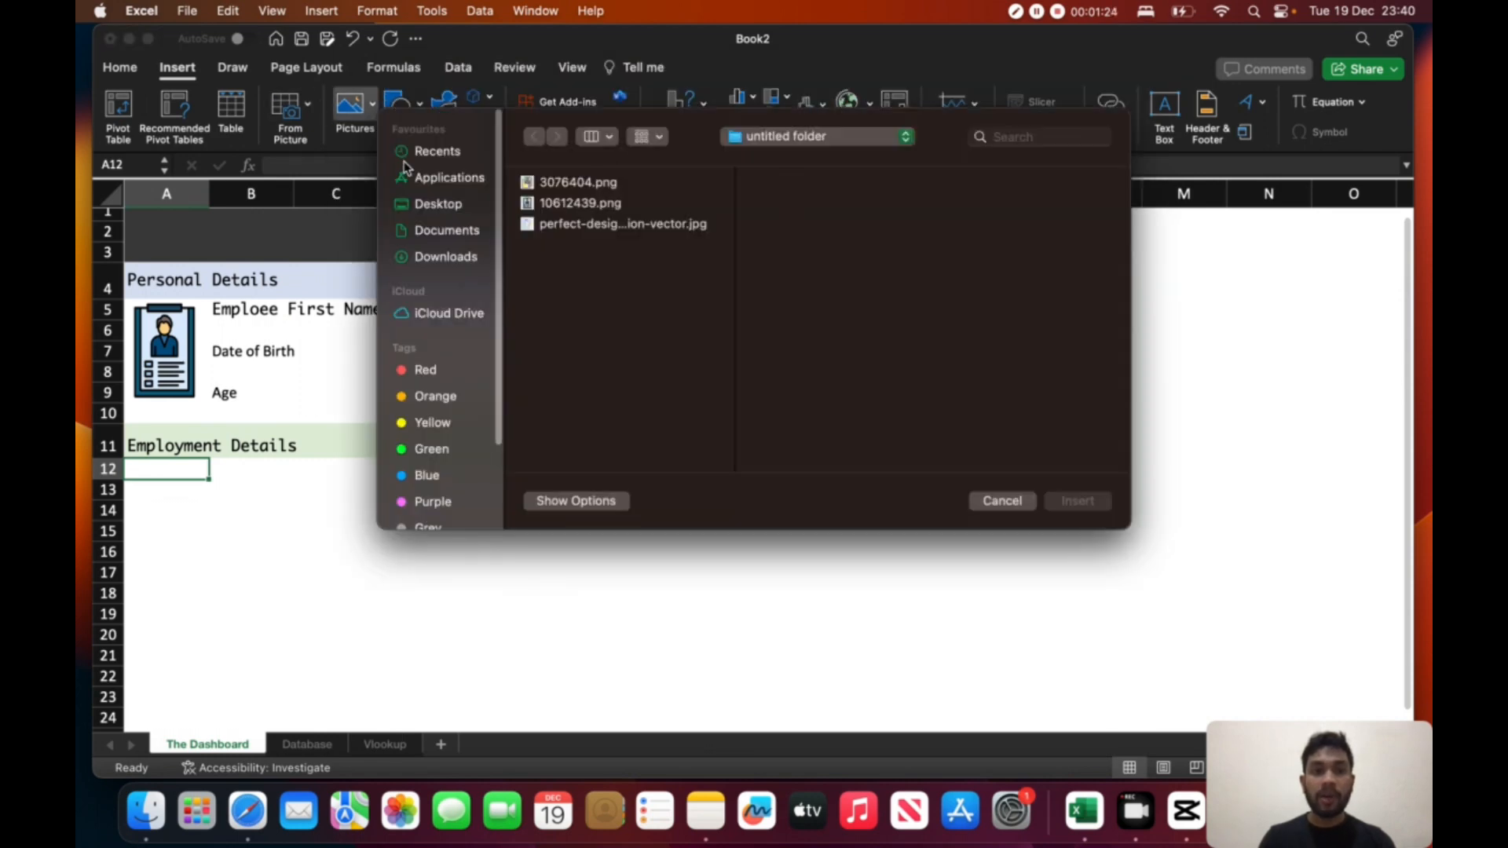
click(602, 187)
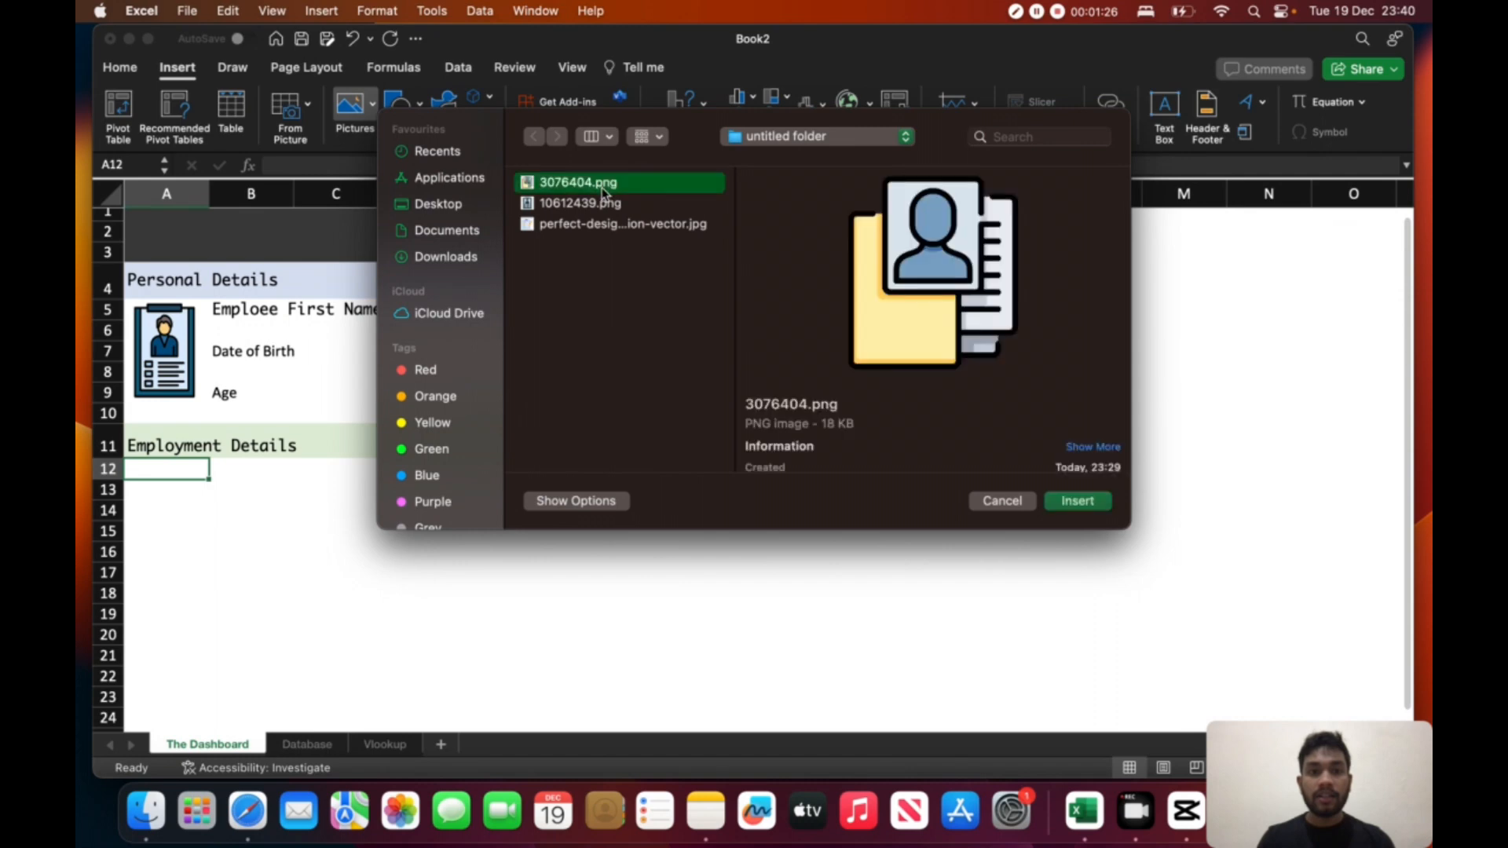
click(1081, 498)
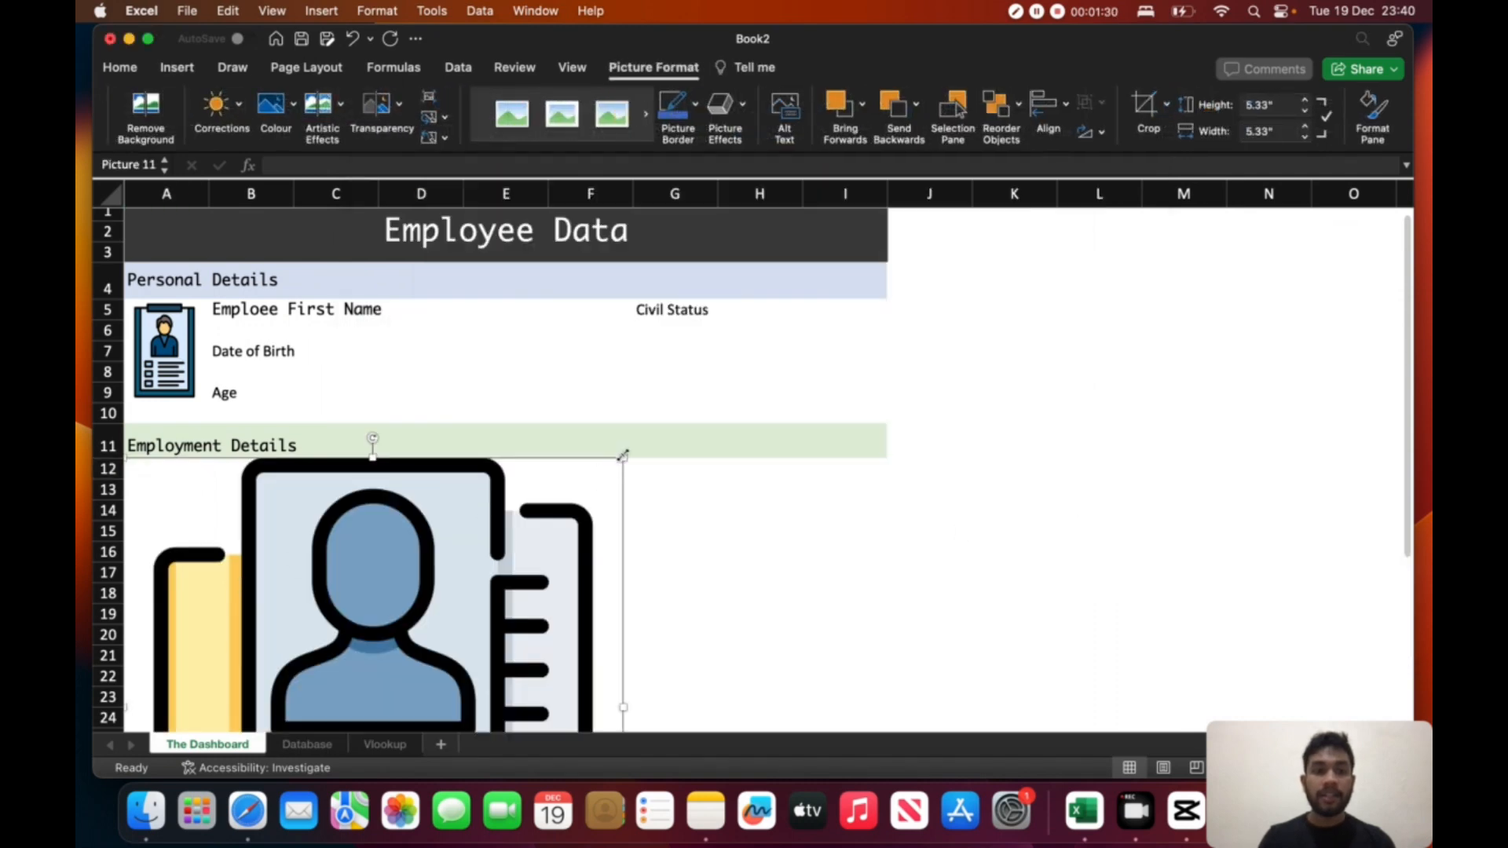
- Shrink the folder picture to about 0.76" square and place it in column A over rows 12 to 15
drag(622, 455, 383, 452)
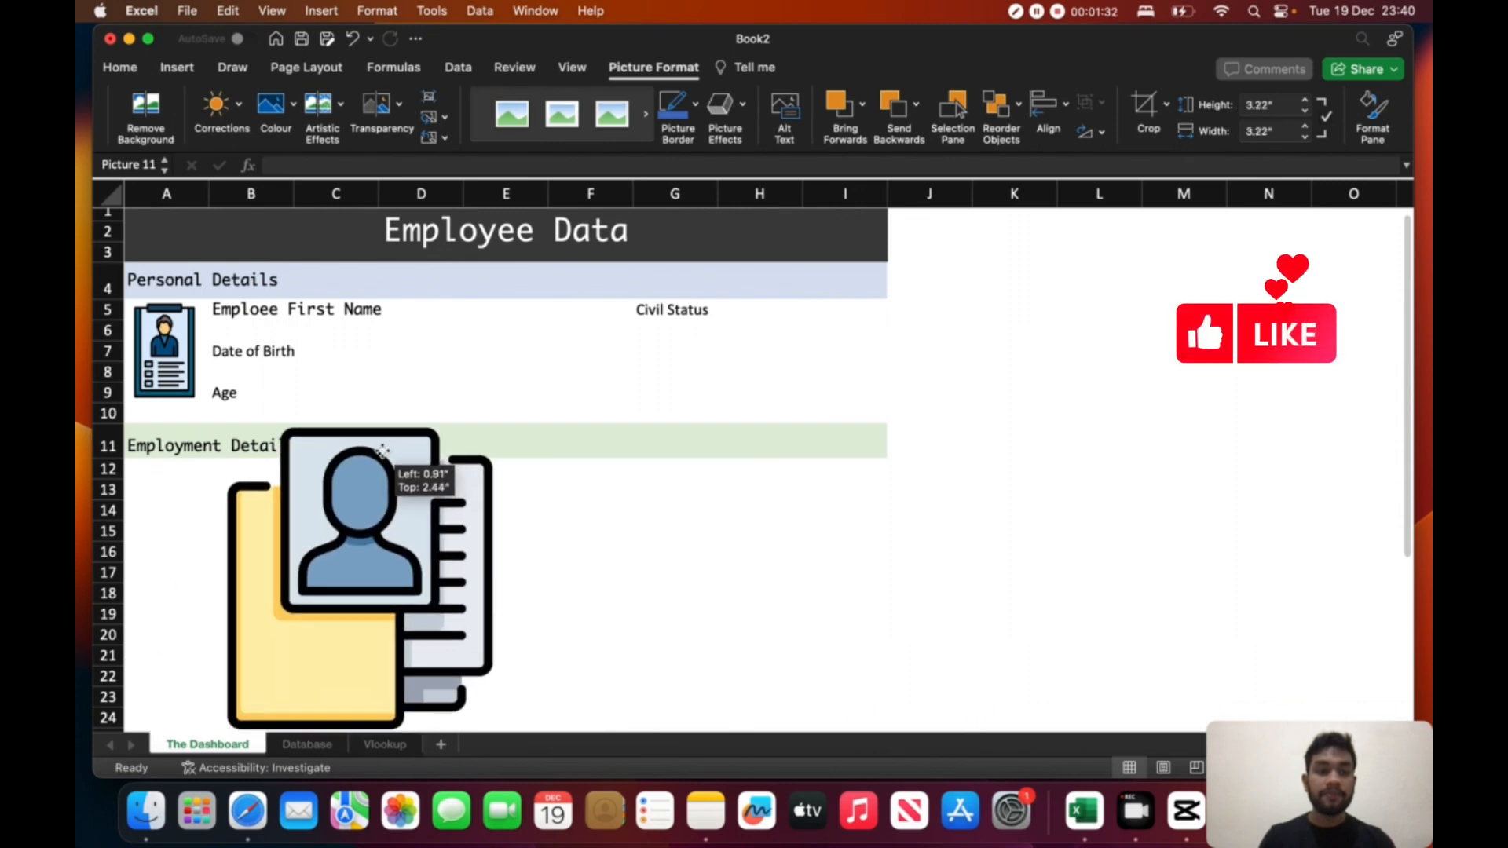
drag(511, 427, 164, 503)
click(314, 482)
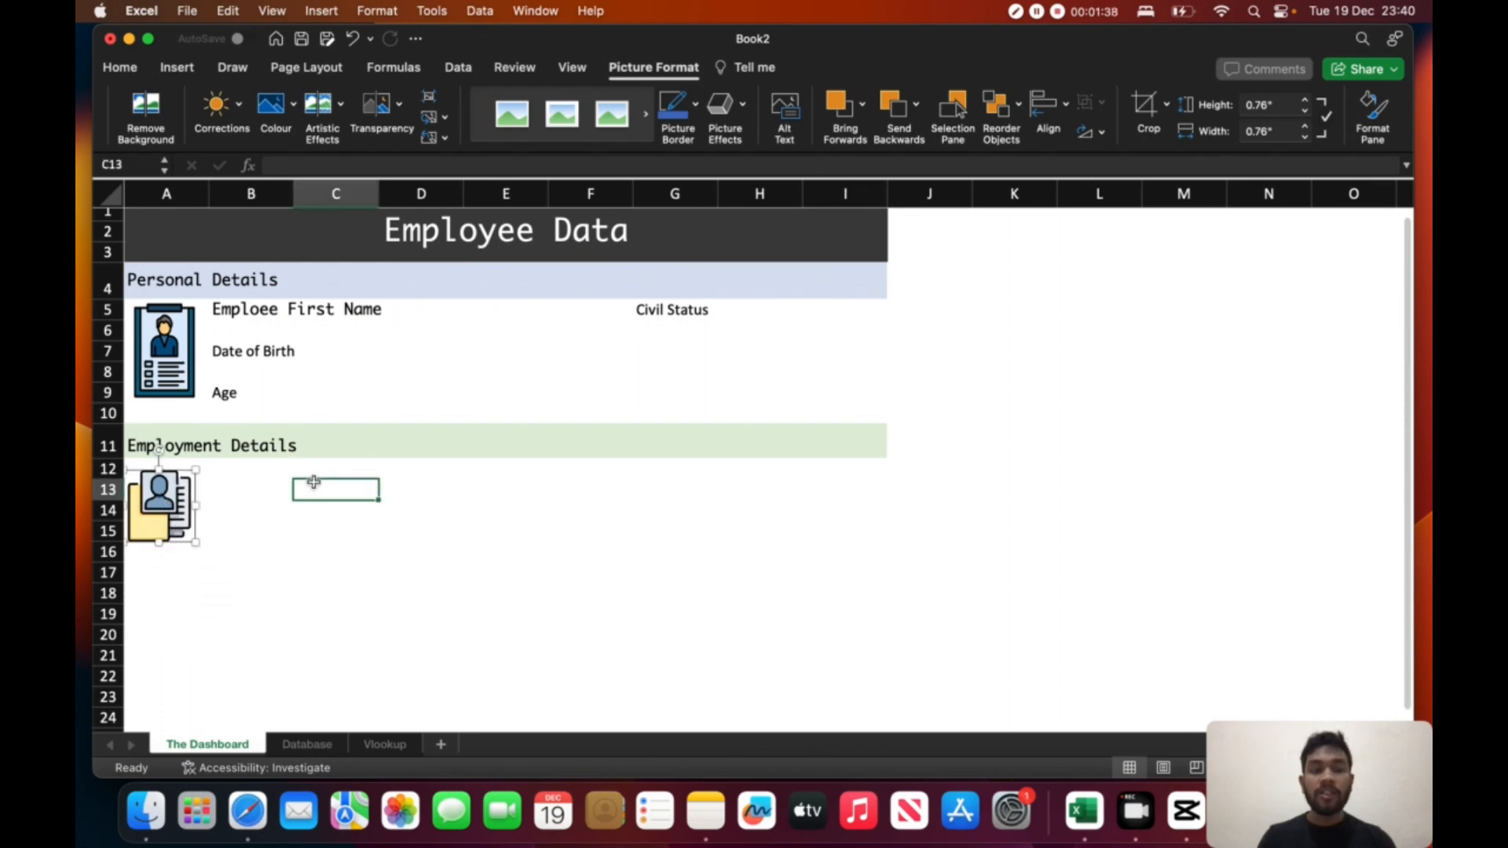
- Review the employment-related column headings of the employee table on the Database sheet, through to the last column
right_click(319, 751)
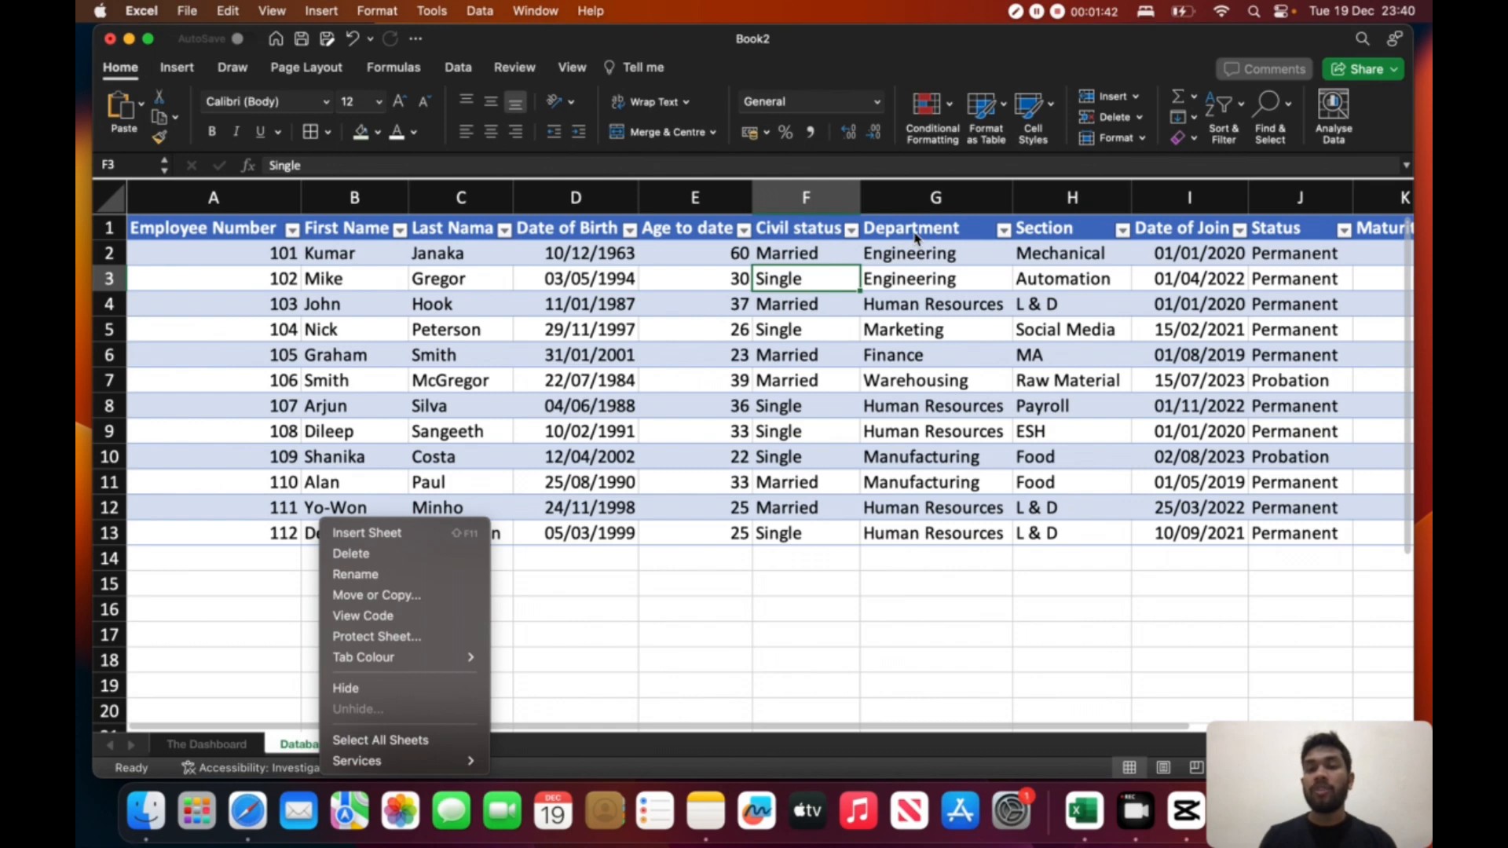
click(1320, 267)
scroll(737, 297, right, 3)
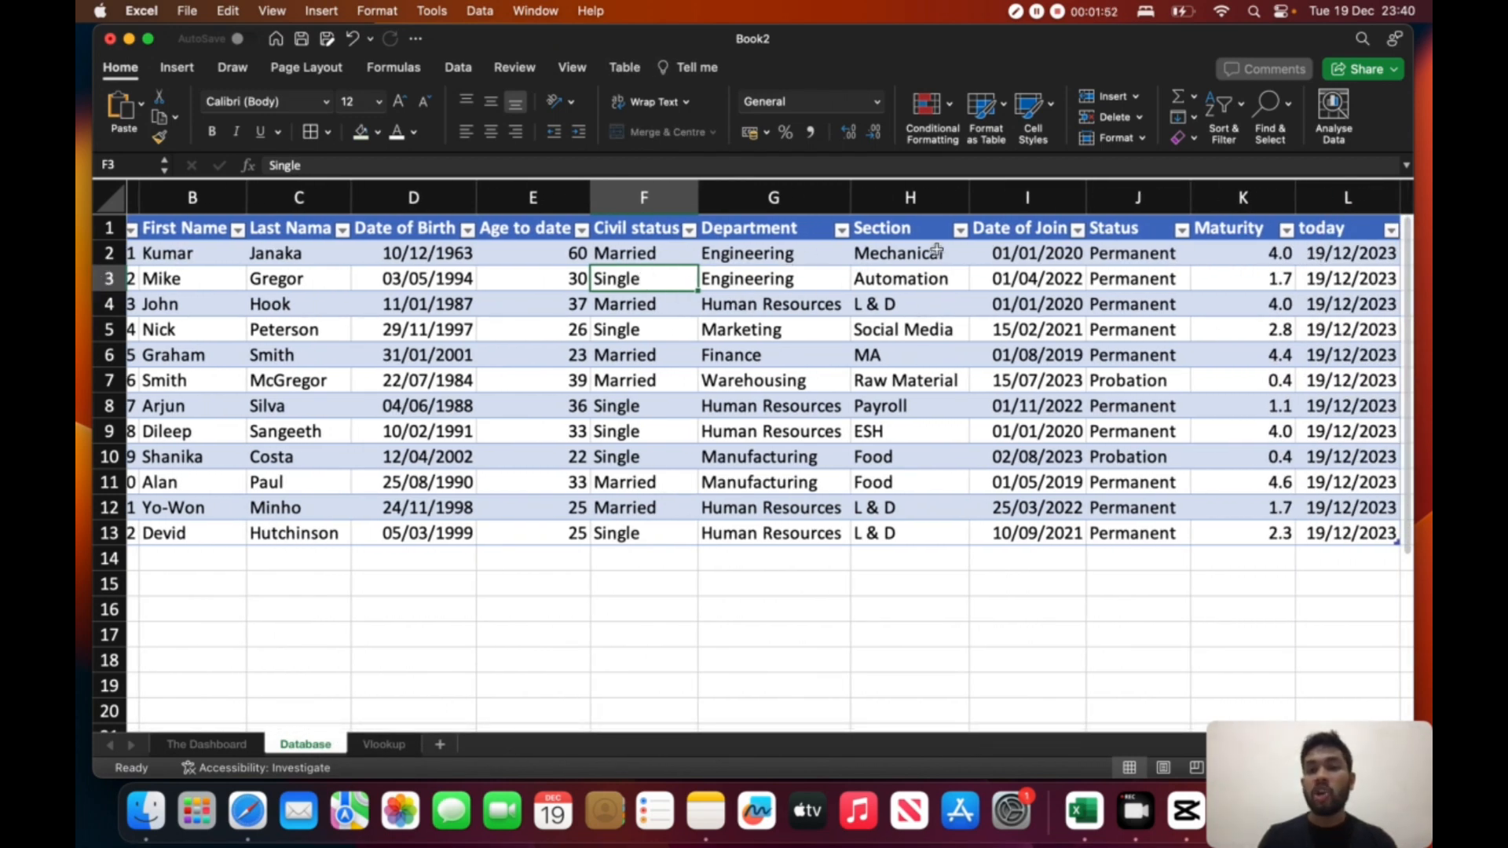
- Check the Department and Section columns on the Database sheet and return to the Employment Details area of The Dashboard sheet
click(774, 267)
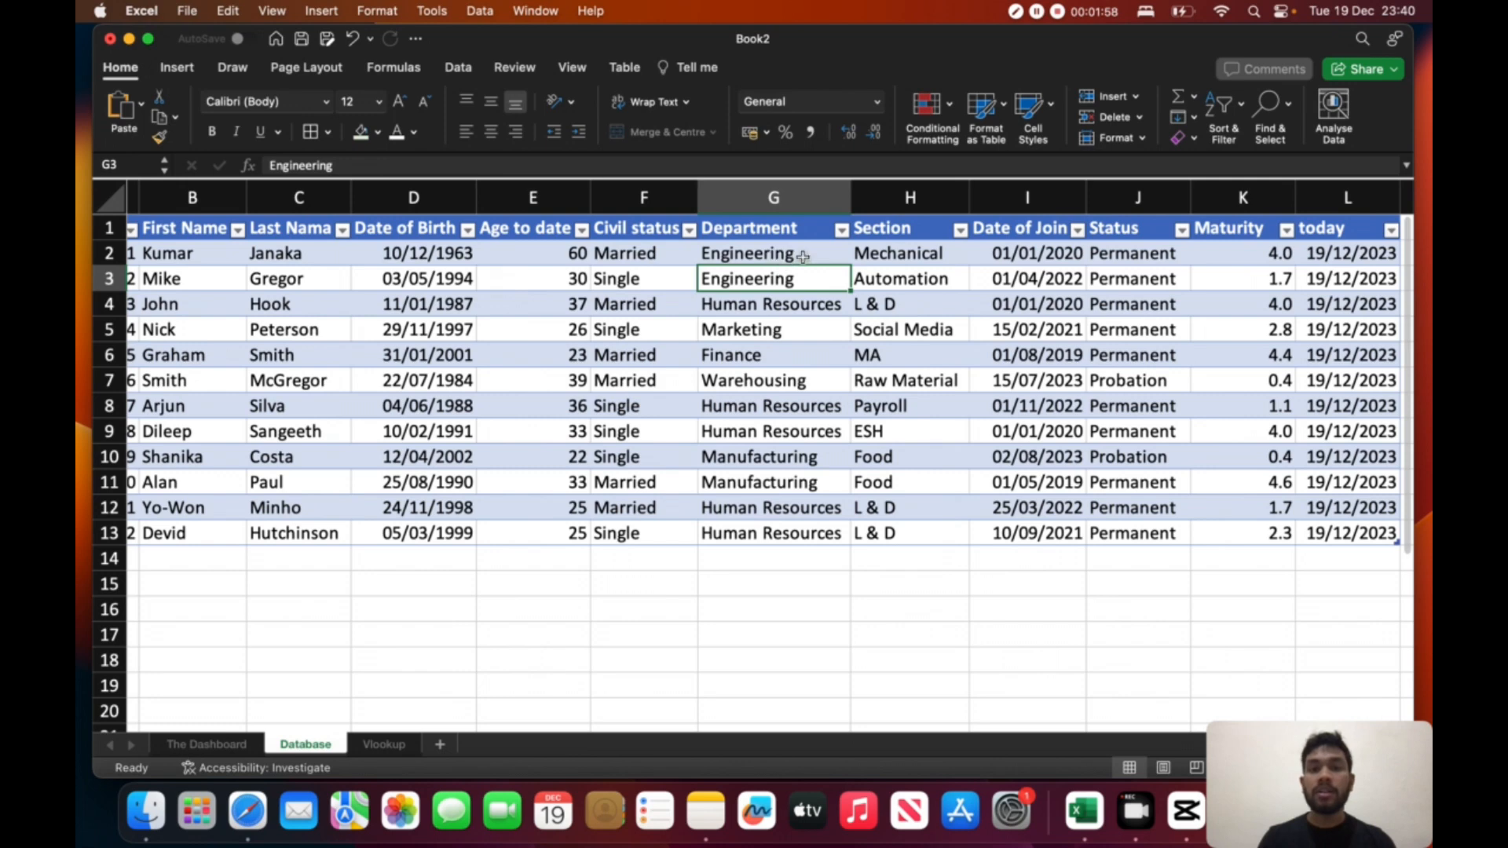
click(914, 256)
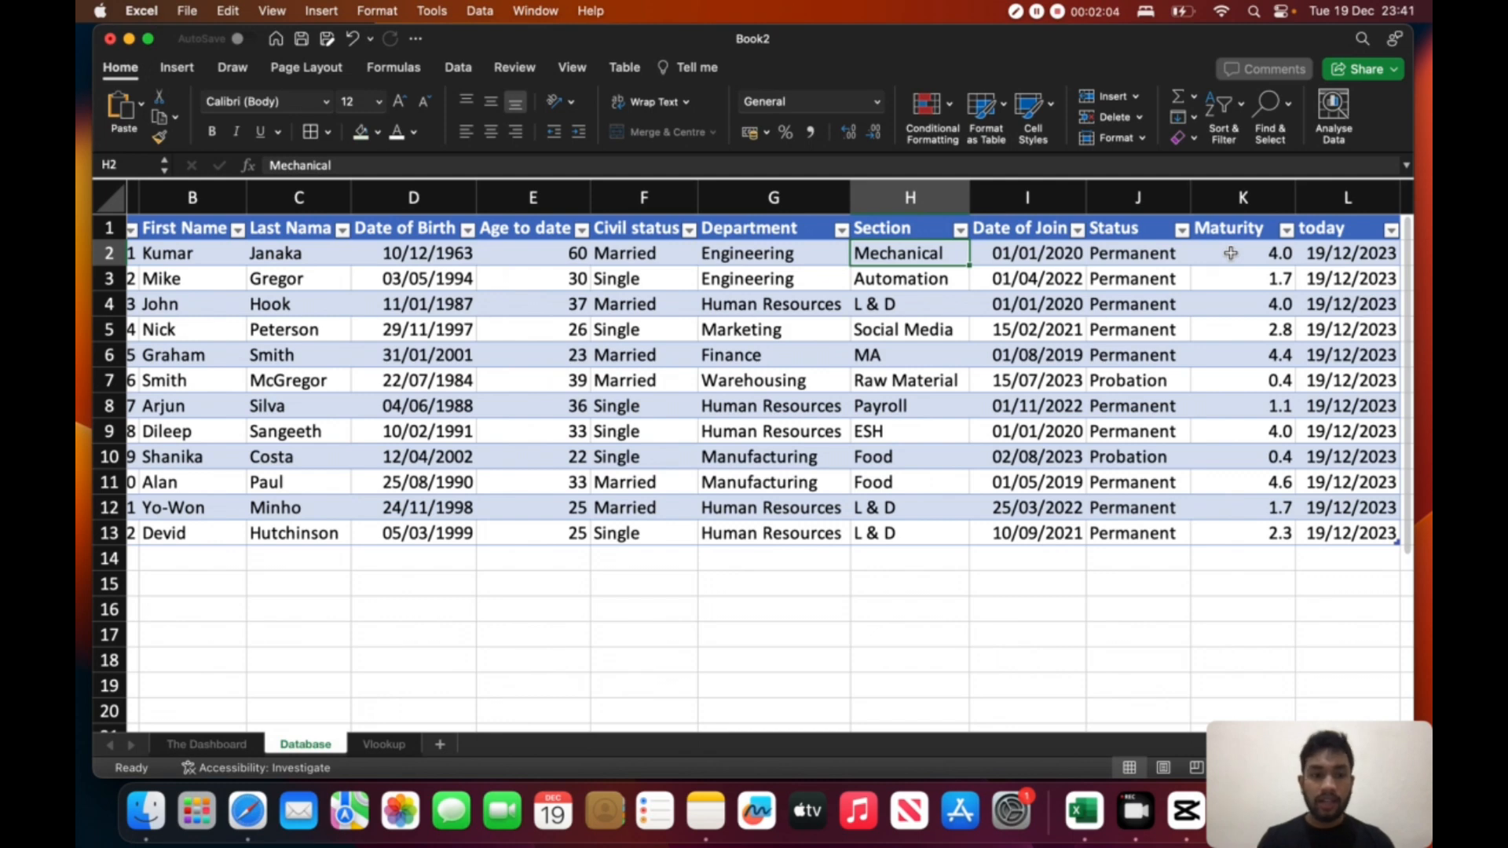
right_click(218, 745)
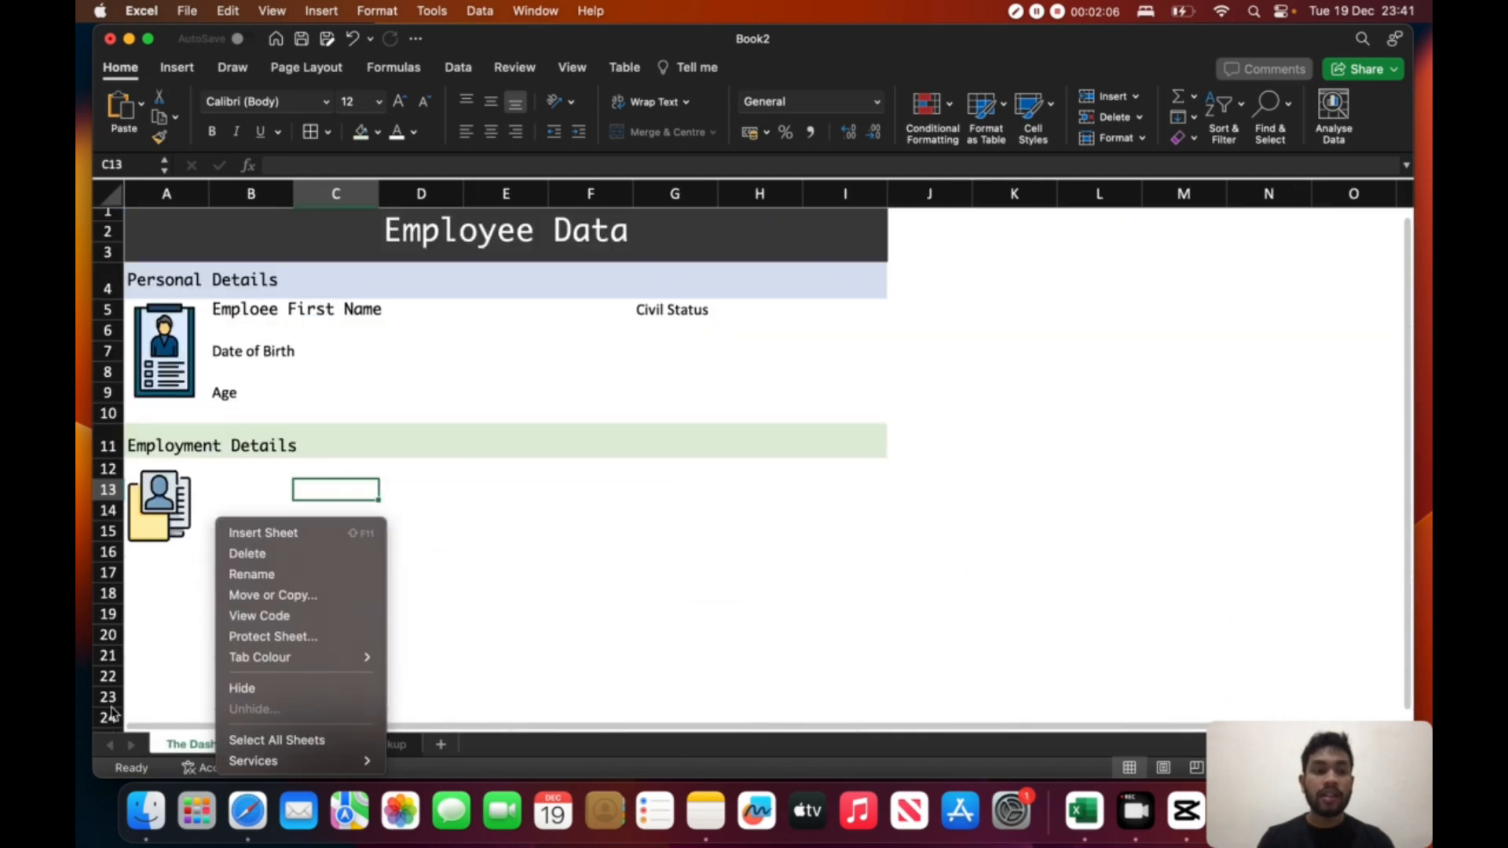
click(262, 484)
click(236, 470)
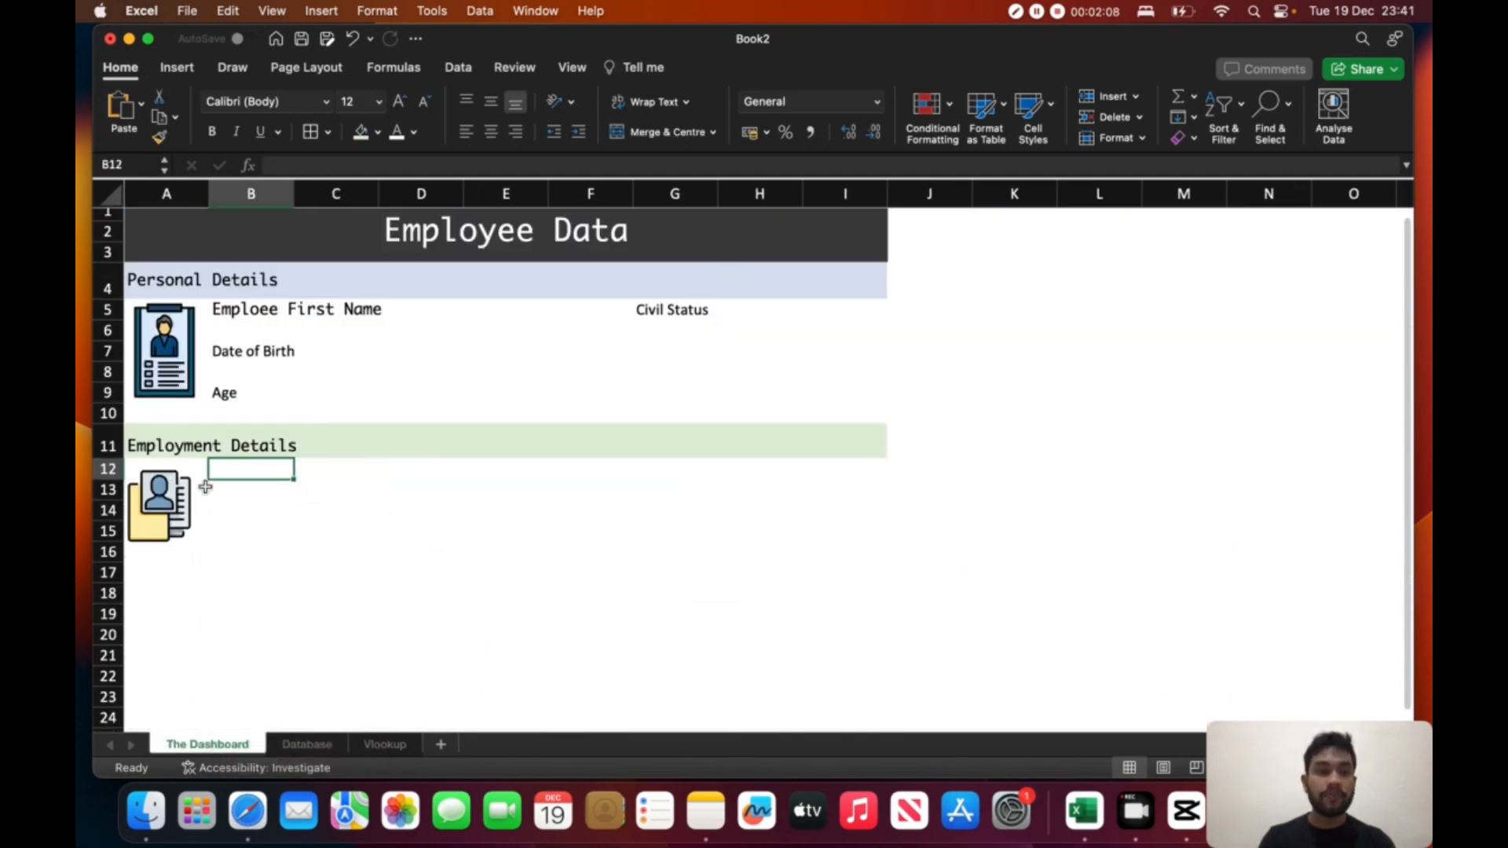
- Copy the formatting of the first name label in B5 to cell B12 under Employment Details
click(280, 310)
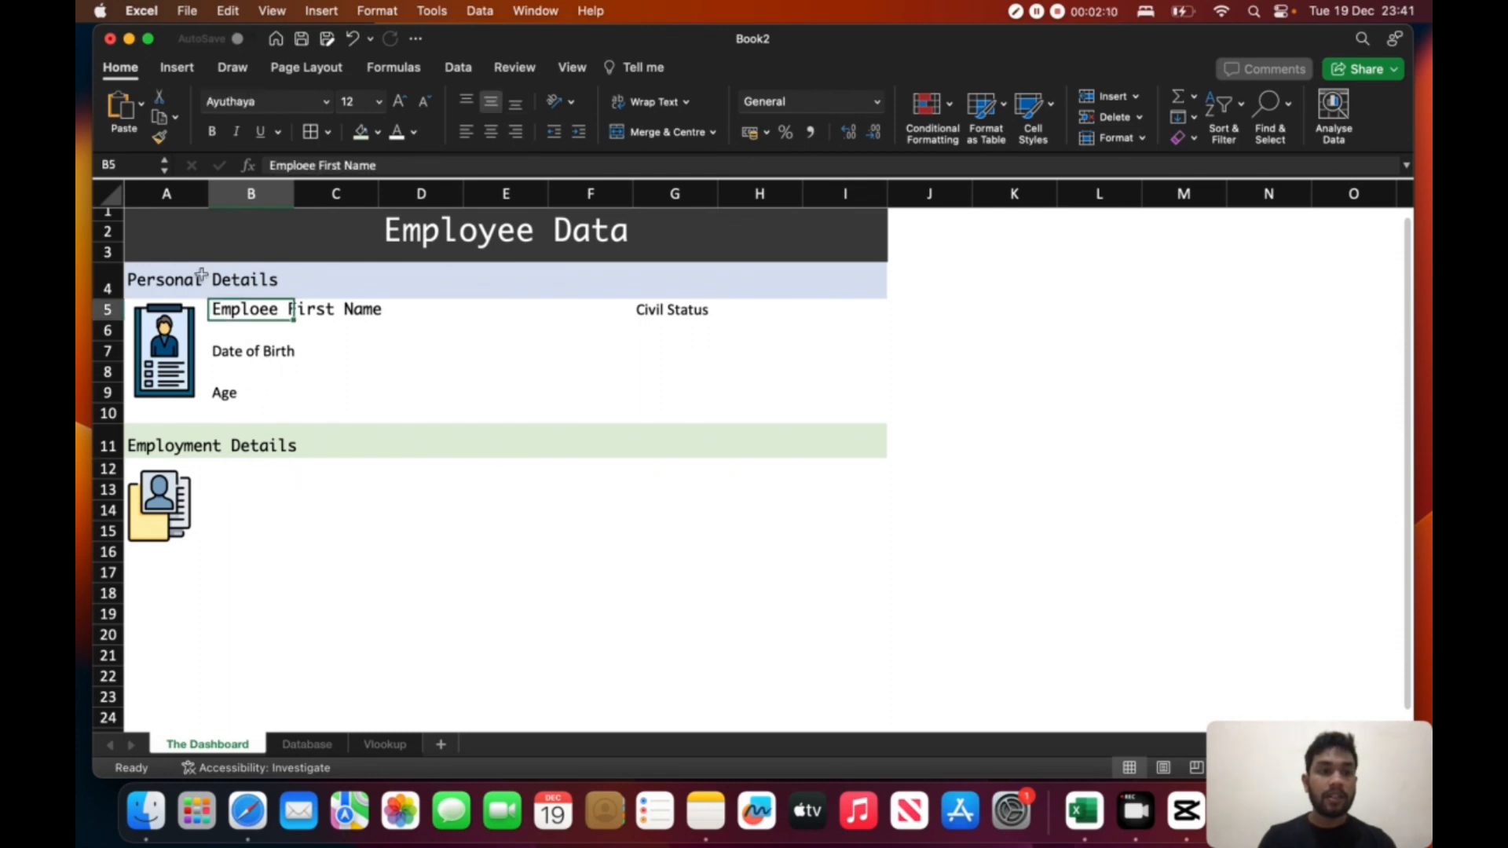
click(163, 144)
click(224, 471)
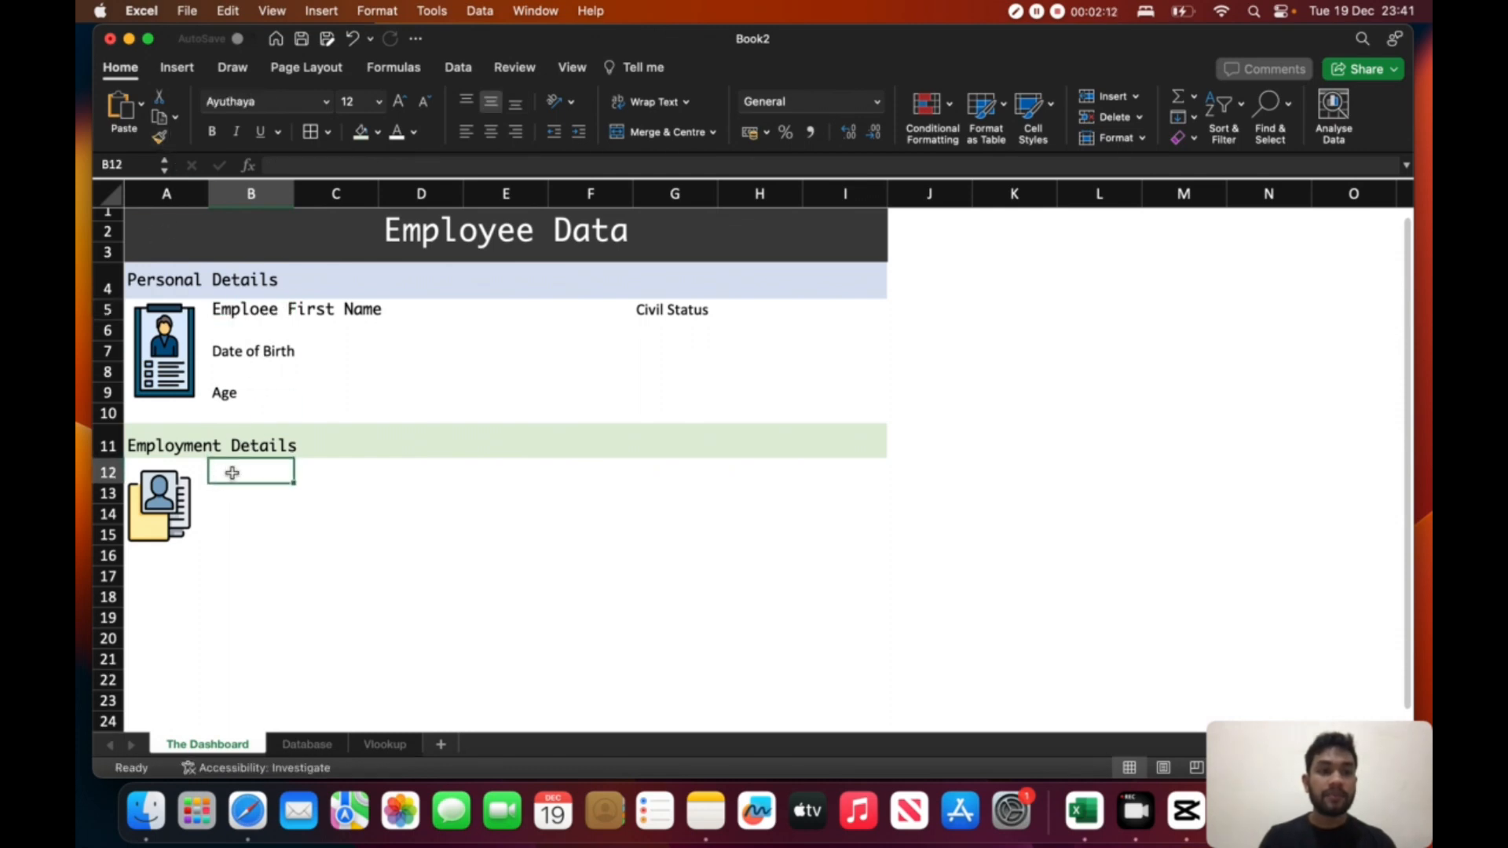
- Enter the labels Department in B12 and Section in B14 beside the folder picture
text(Department)
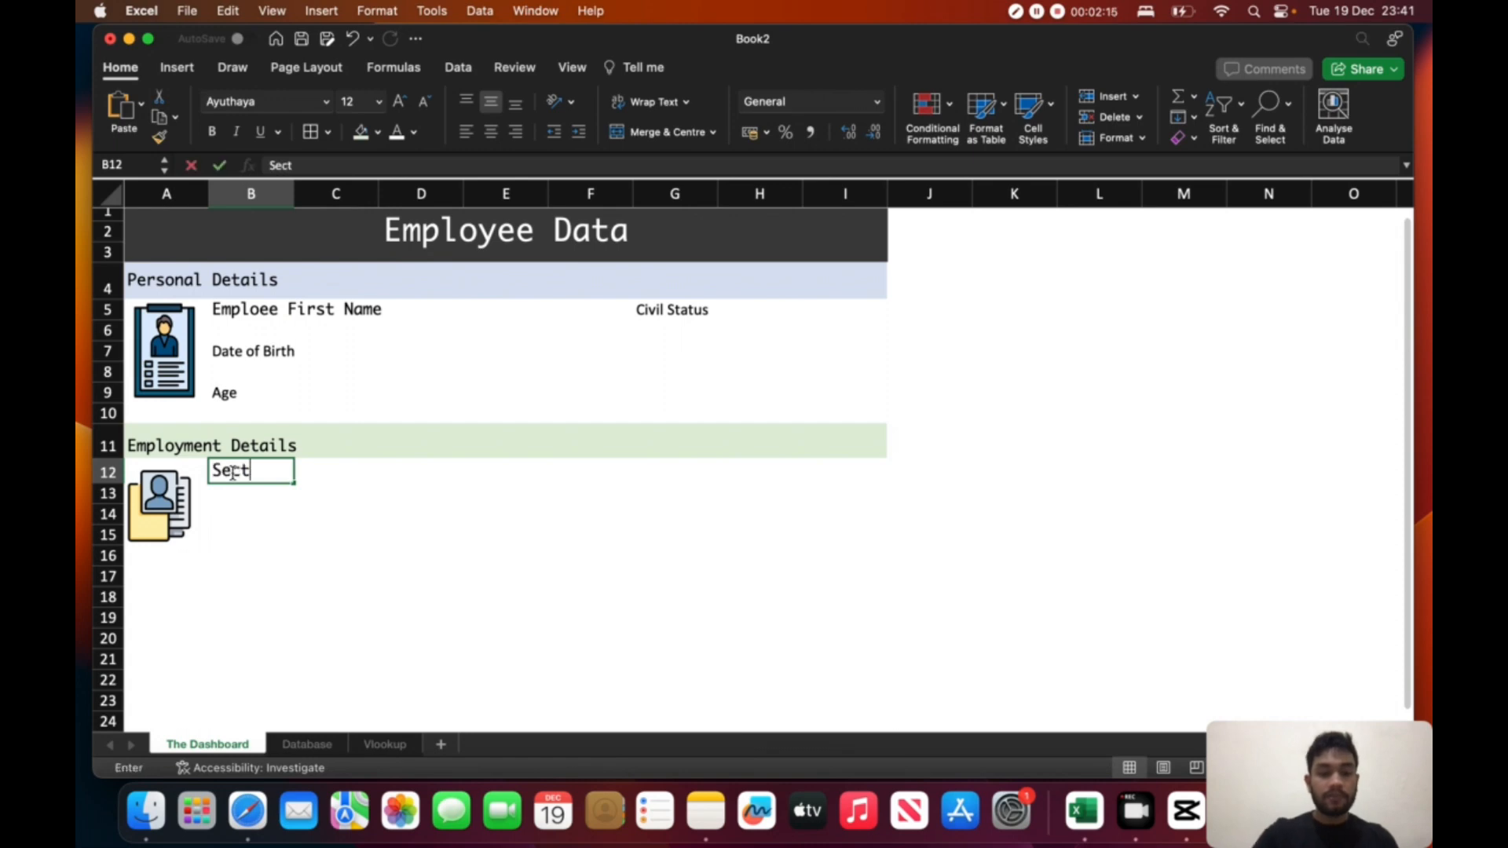
click(232, 514)
text(Section)
key(Return)
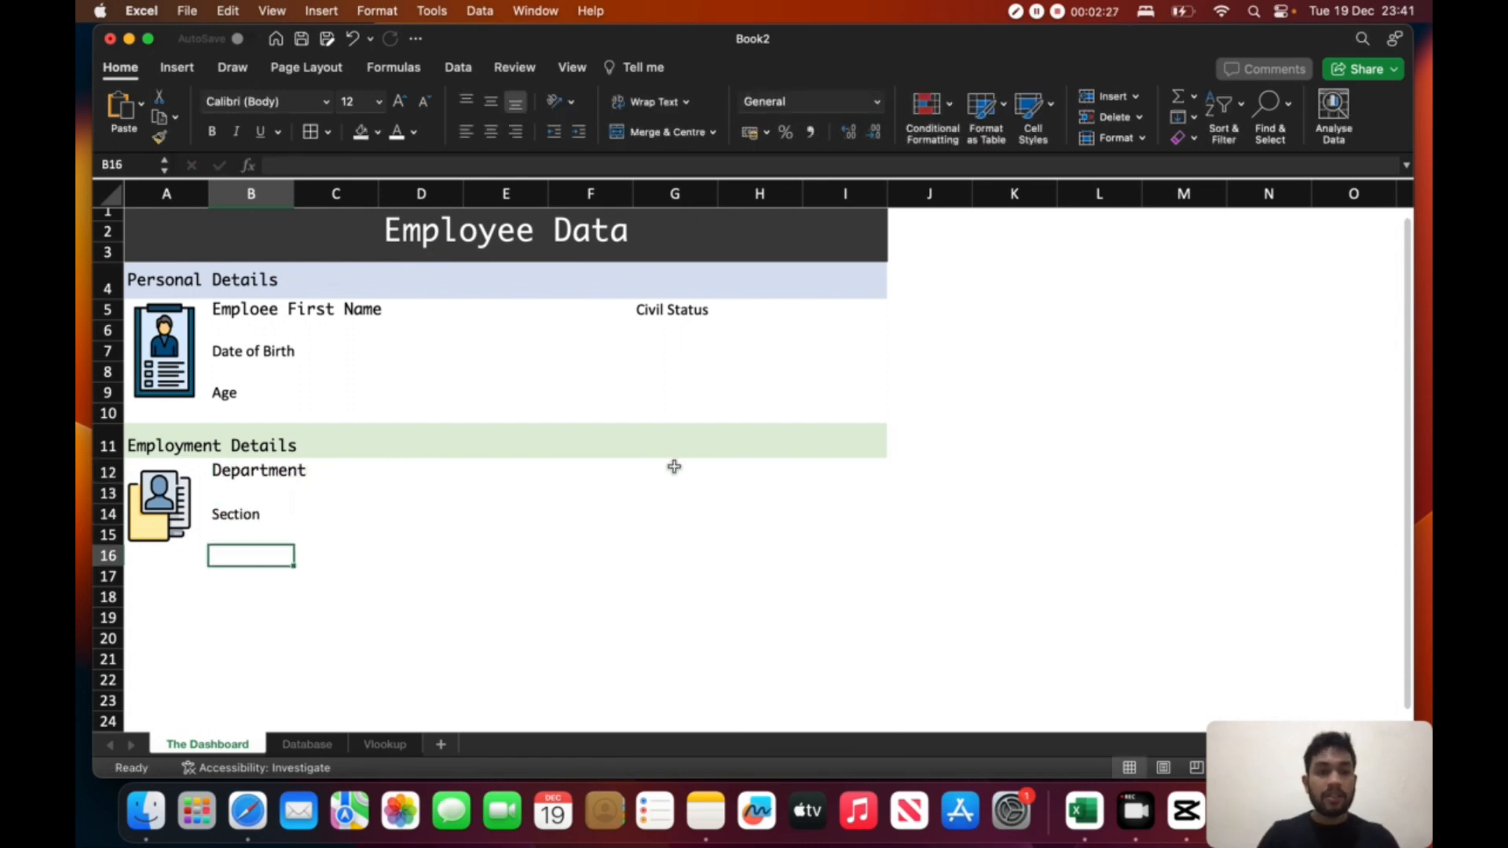
- Enter the labels "Date of of Join" in G12 and "Maturity" in G14
click(677, 469)
text(Date of of Join)
key(Return)
key(Return)
text(Maturity)
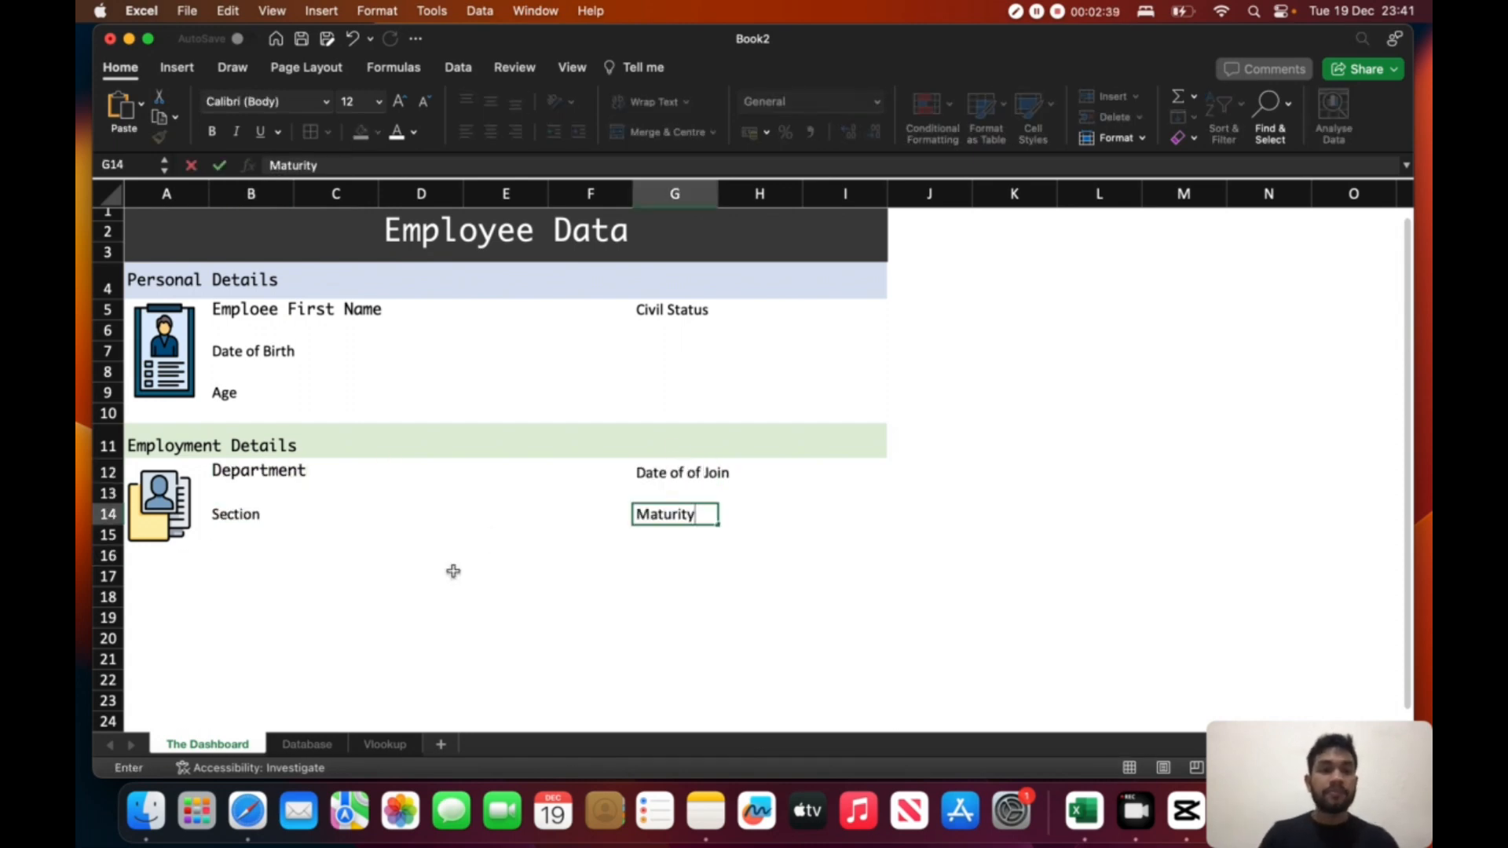
- Enter the label Status in B16 below the Section label
click(266, 549)
text(Status)
click(510, 580)
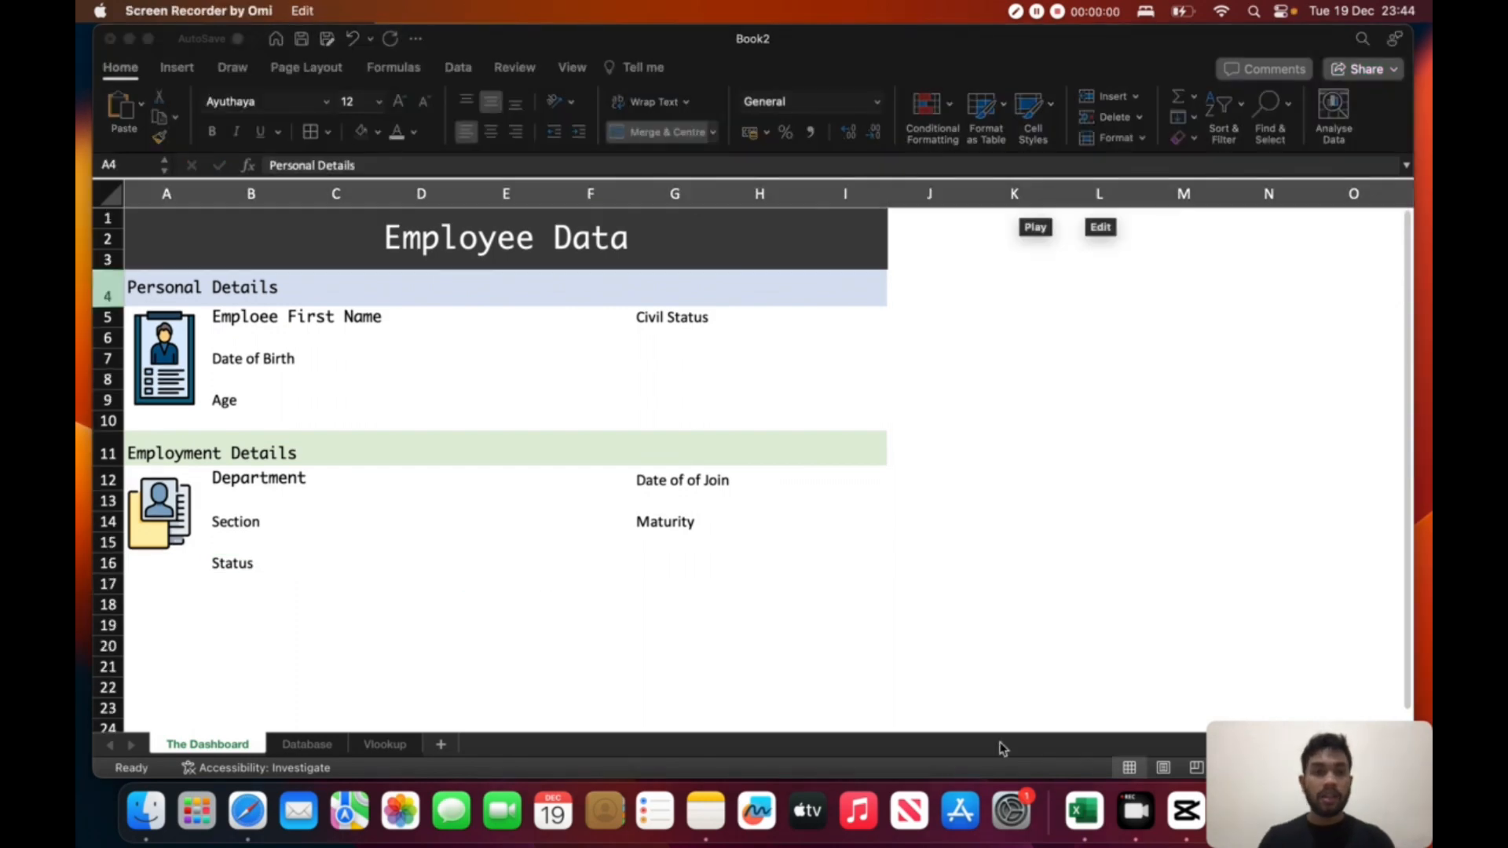
- Insert a new row 4 between the Employee Data title and the Personal Details heading
click(853, 643)
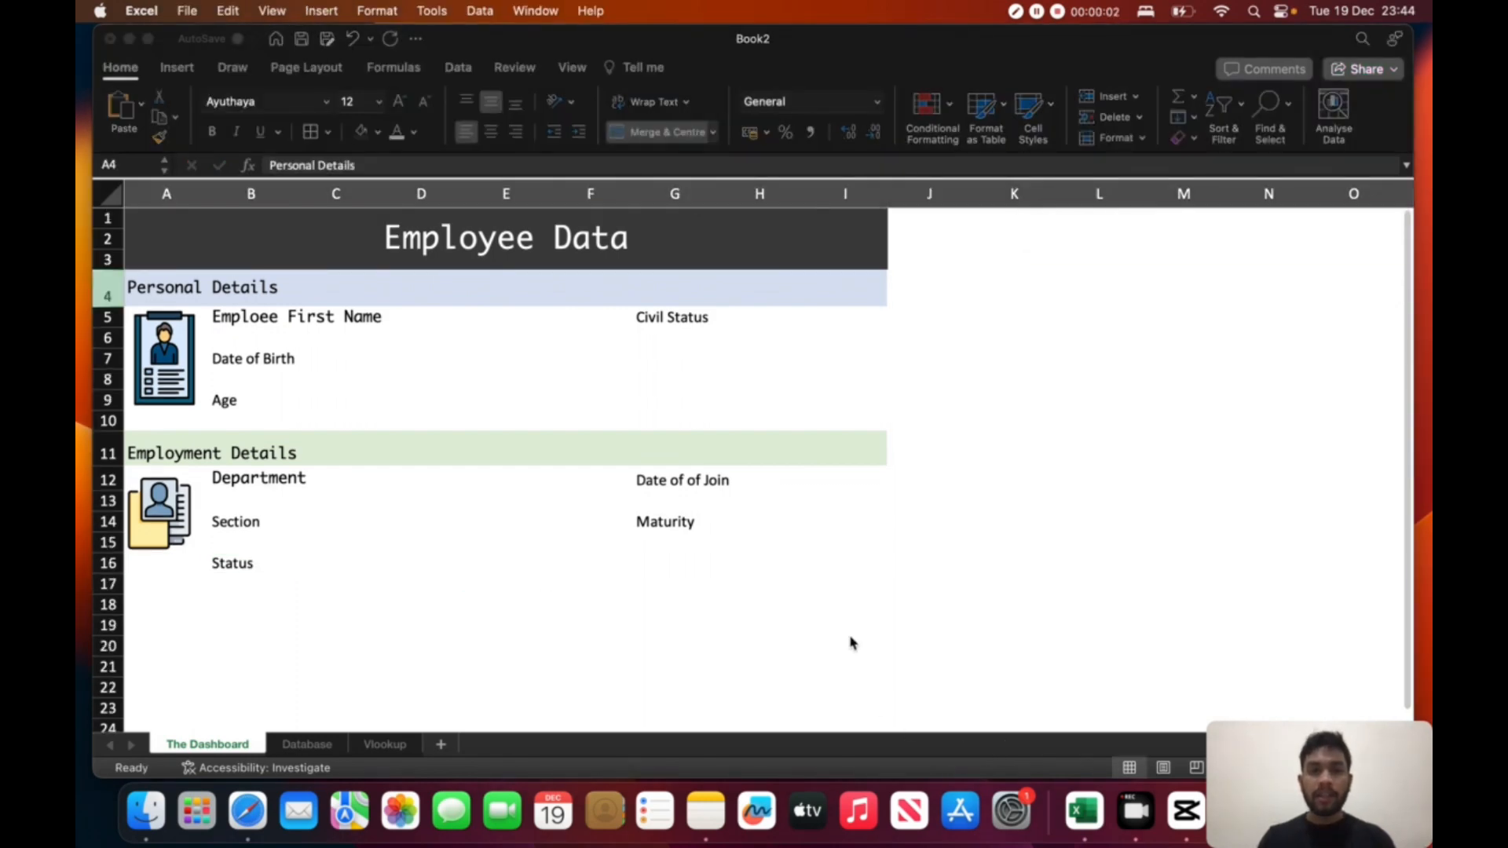
click(770, 602)
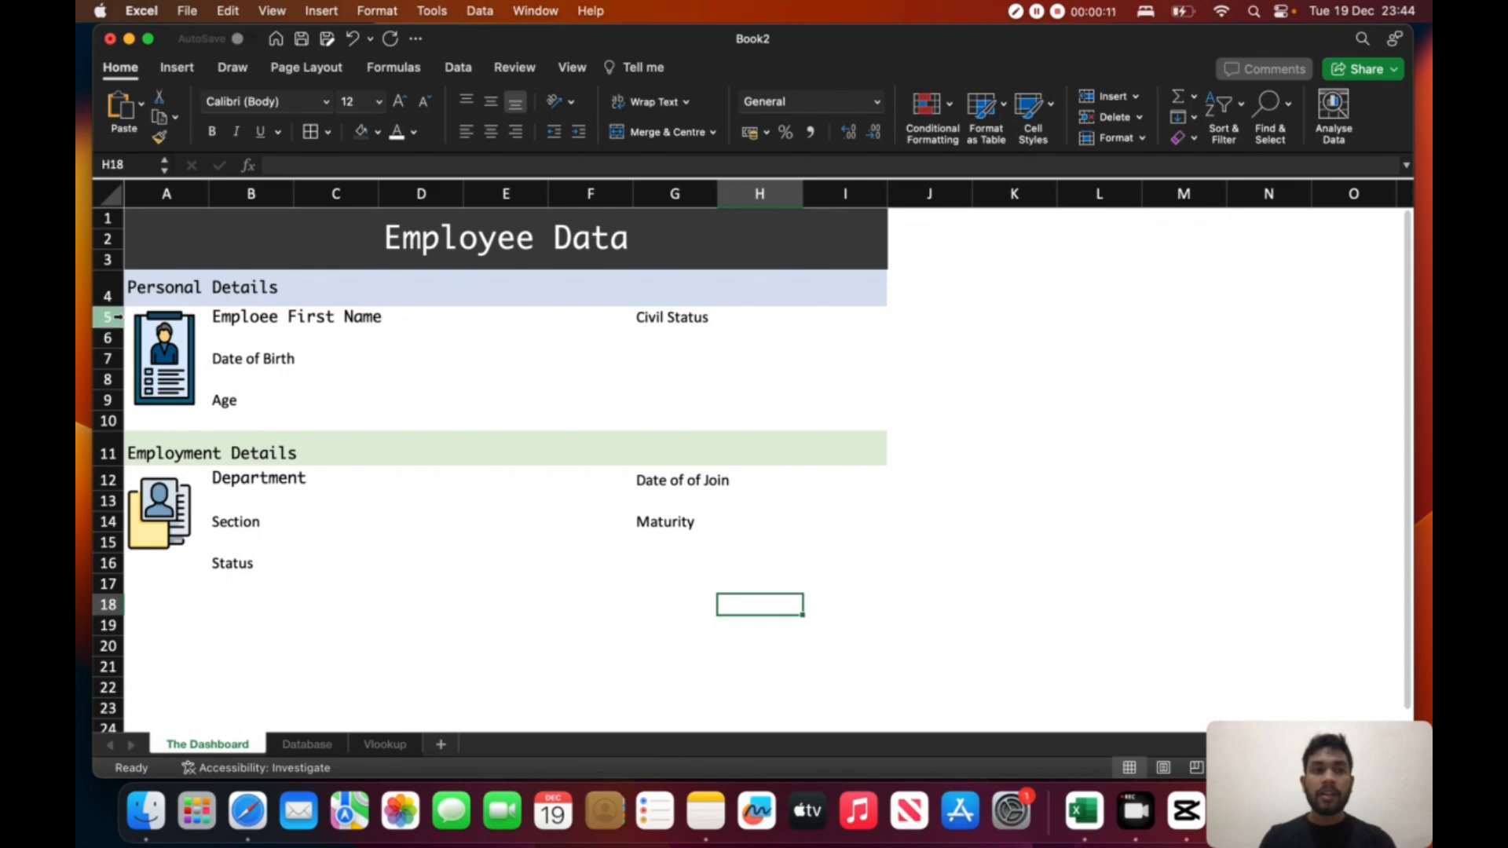
click(109, 288)
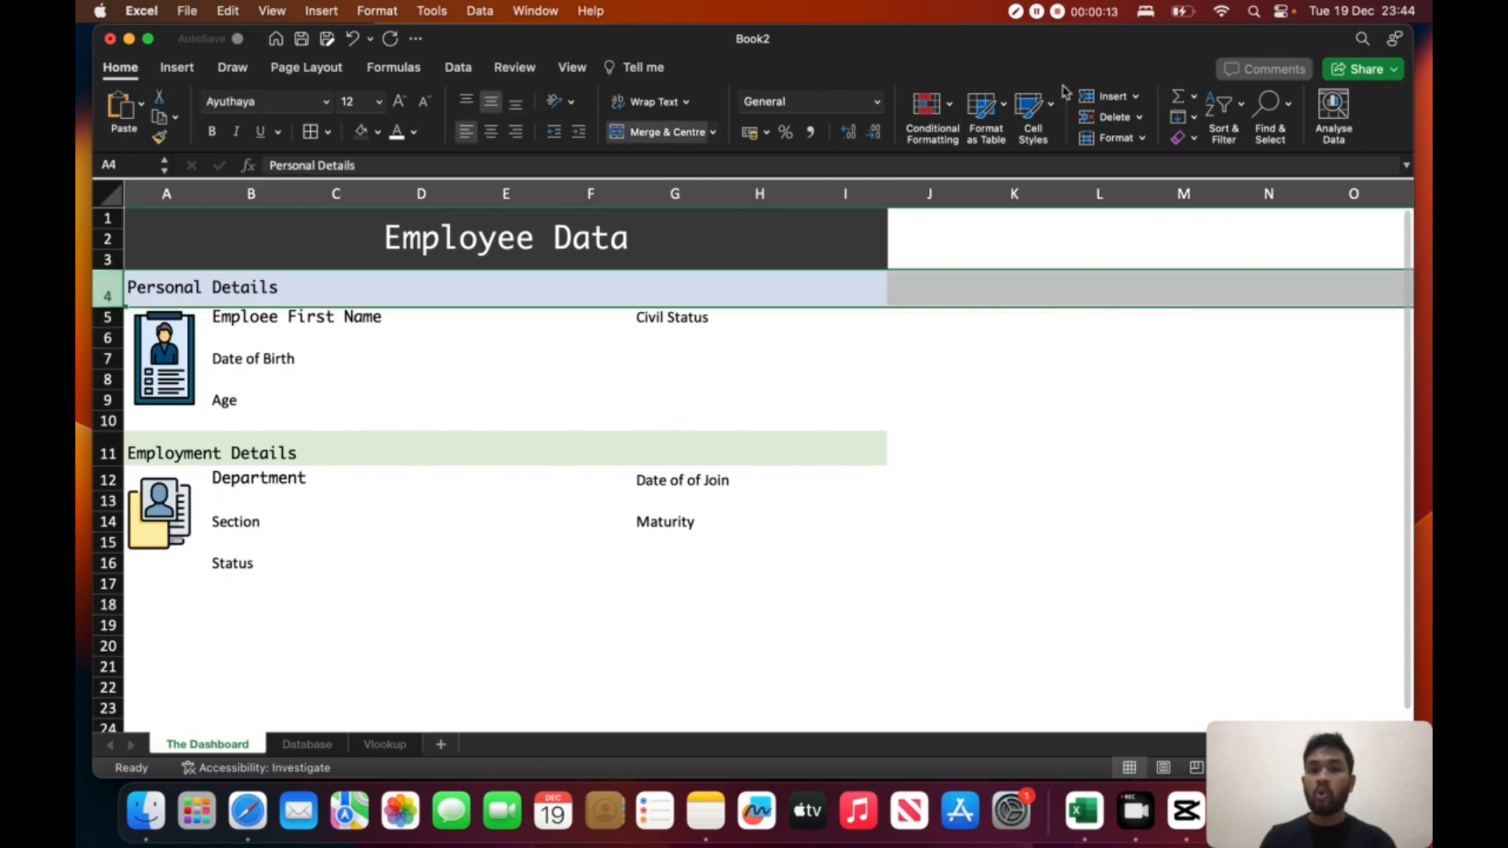
click(1109, 97)
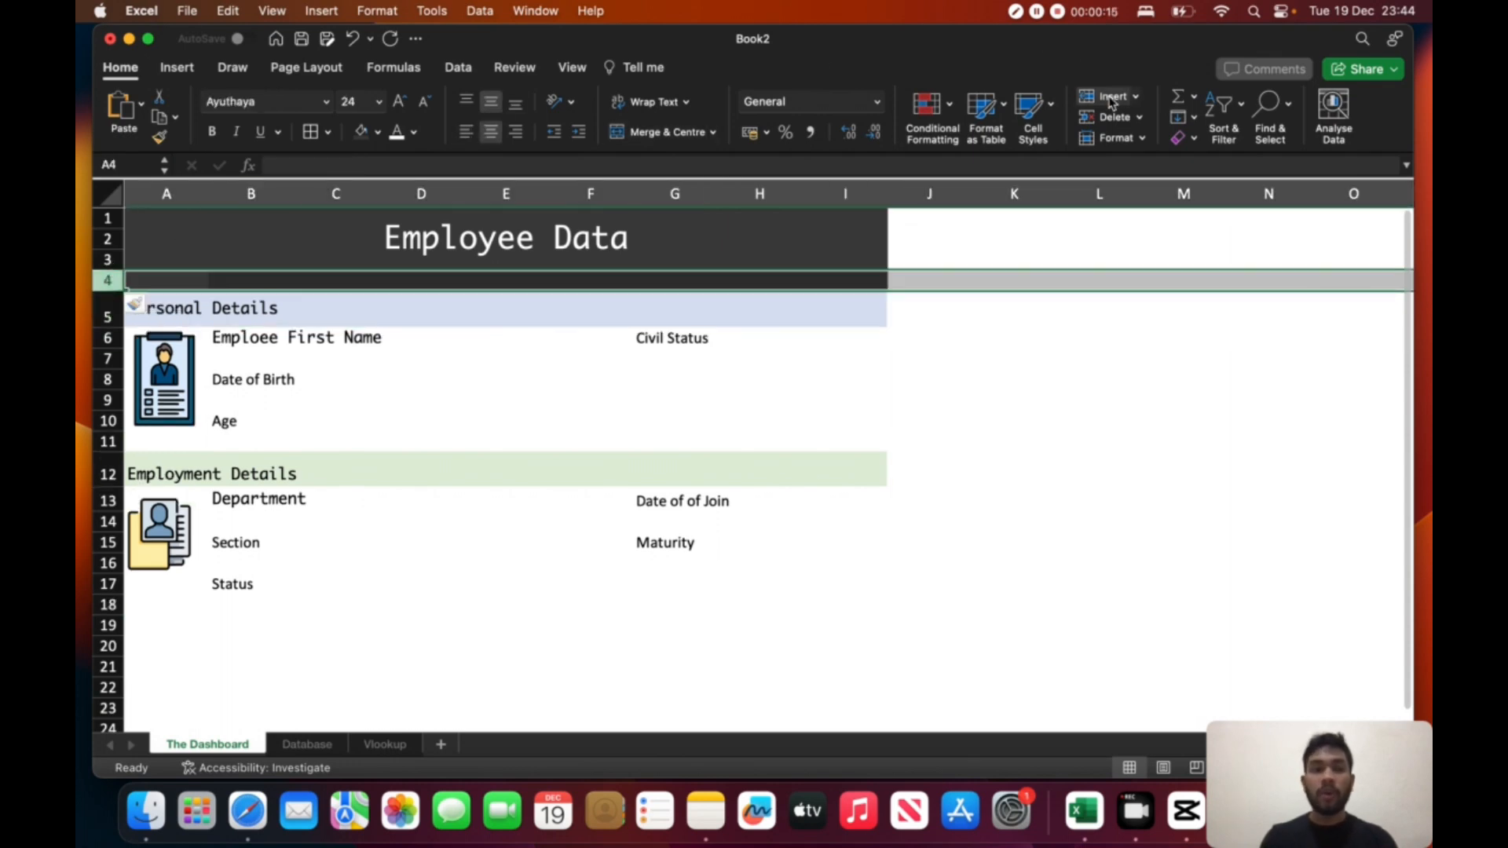
- Merge and centre cells A4 and B4 in the new row below the title
click(181, 282)
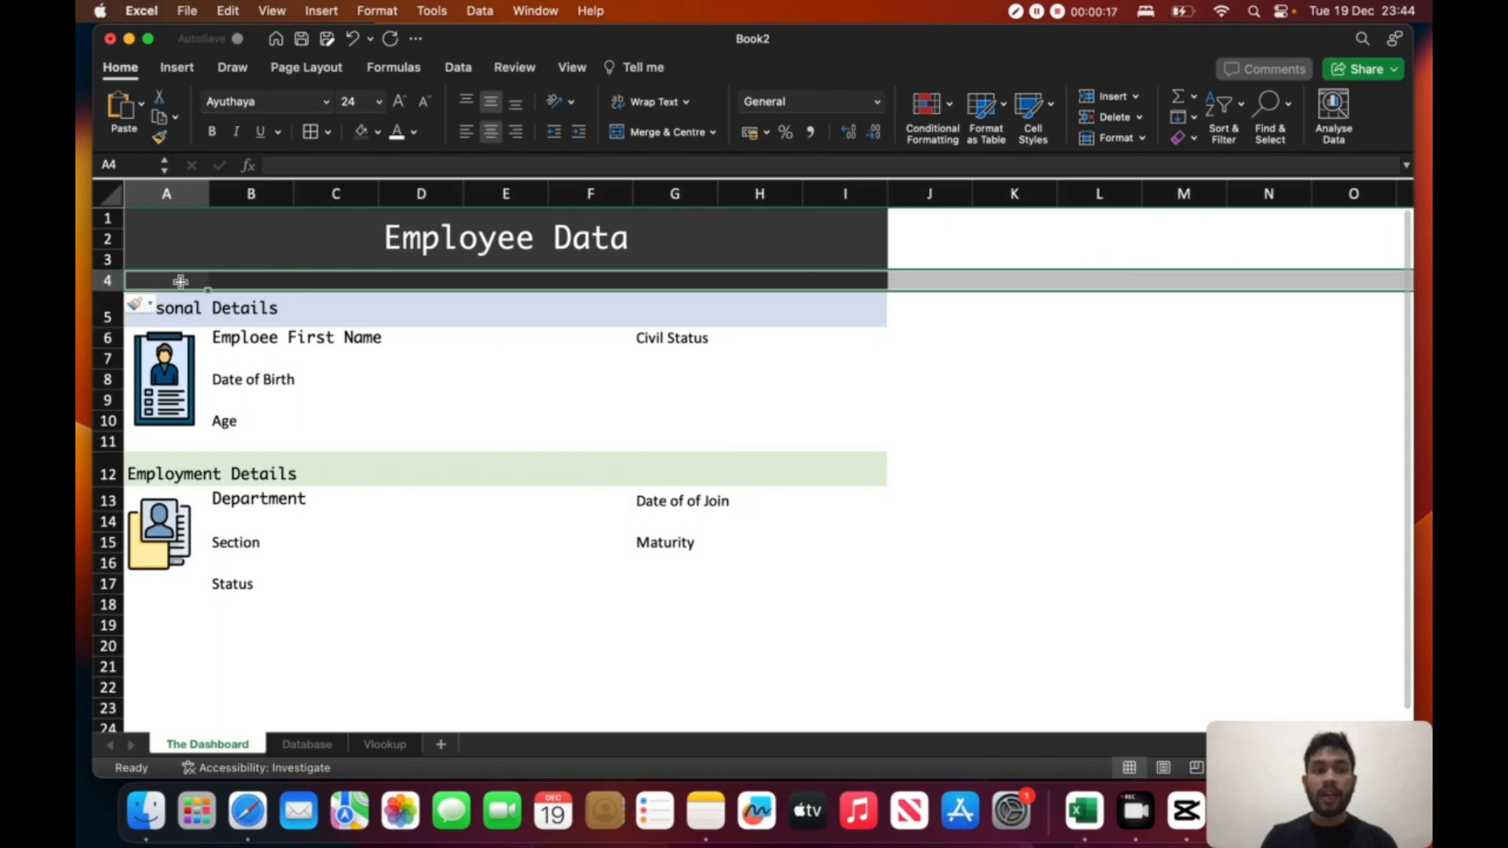
drag(181, 281, 285, 281)
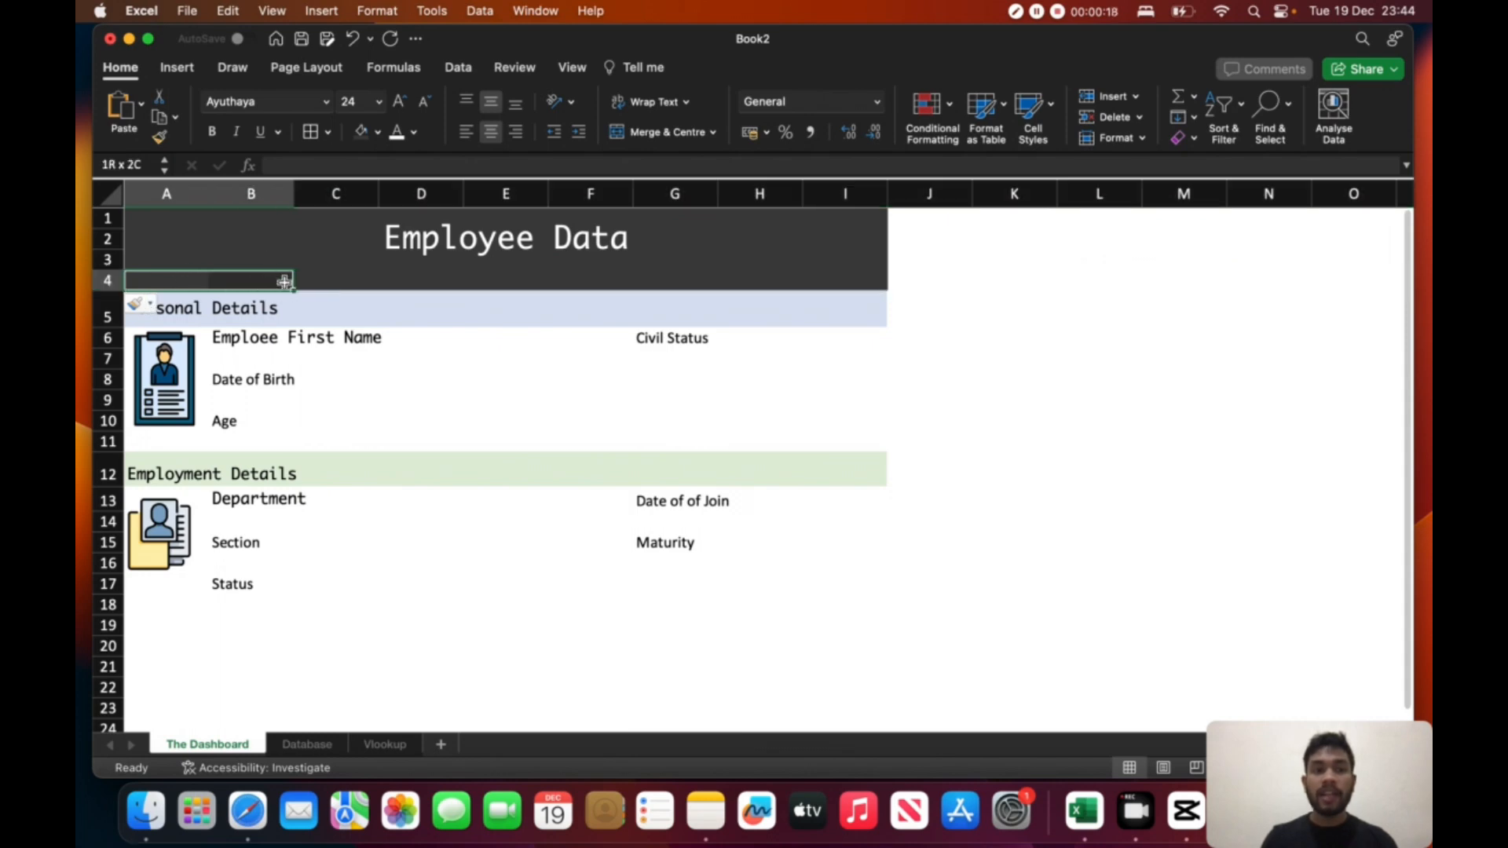
click(648, 132)
- Enter the label "Employee Number" in the merged cell A4:B4
text(e)
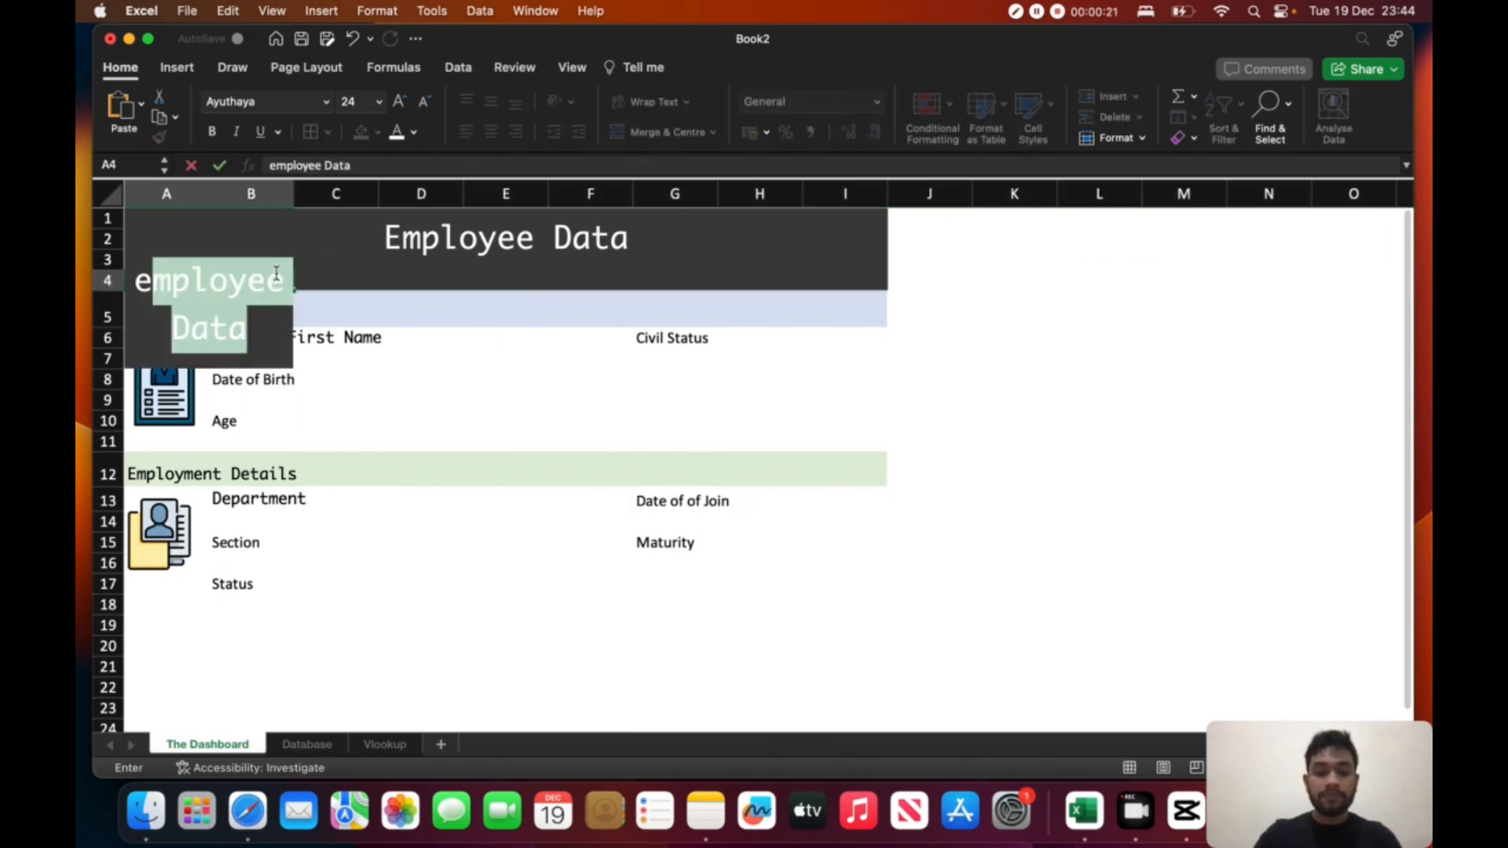
key(BackSpace)
key(BackSpace)
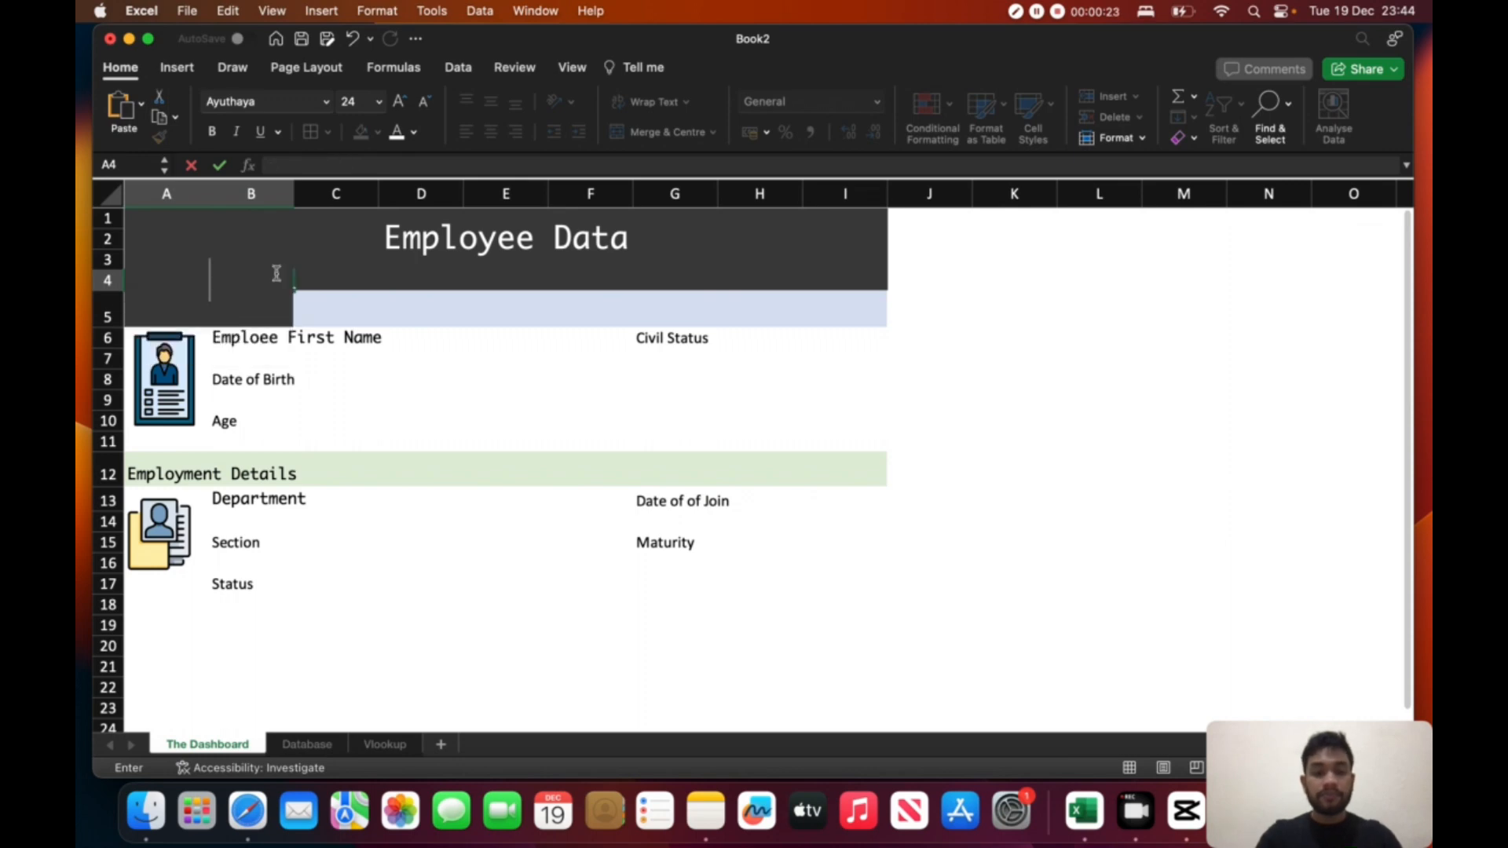
text(Employee )
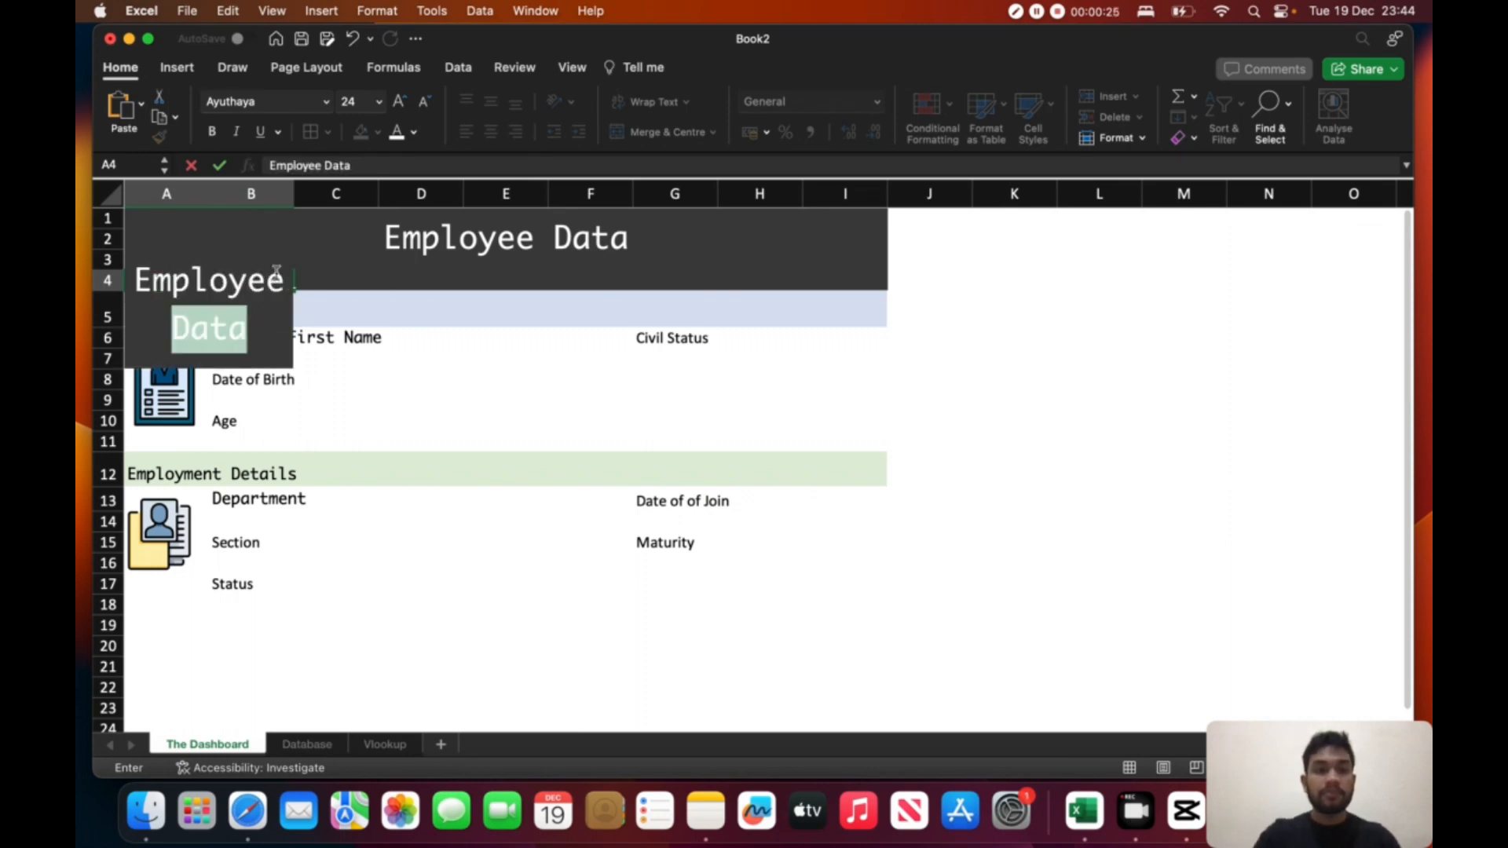
text(Number)
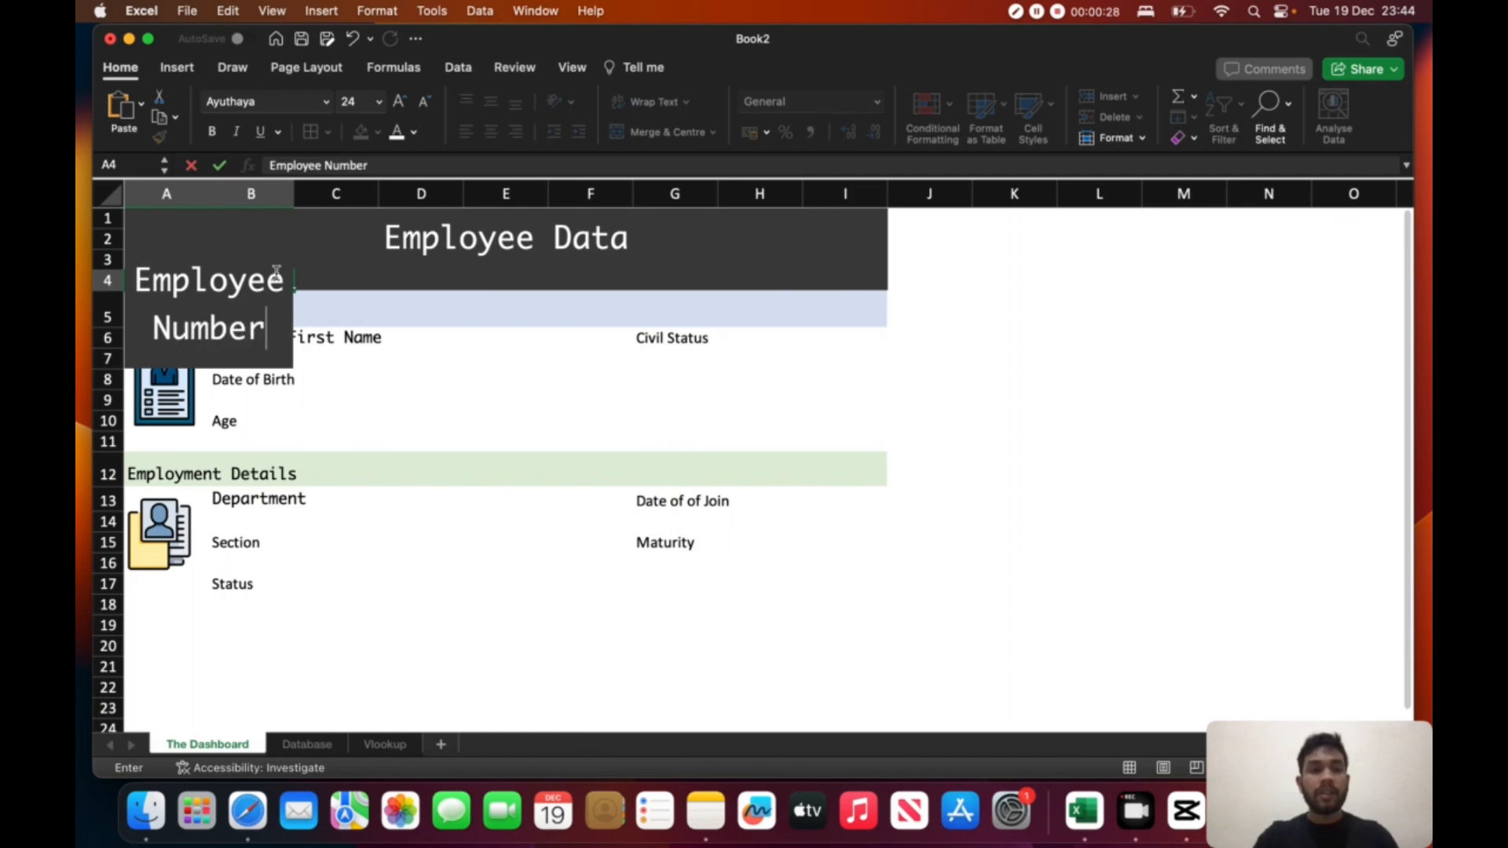
click(391, 337)
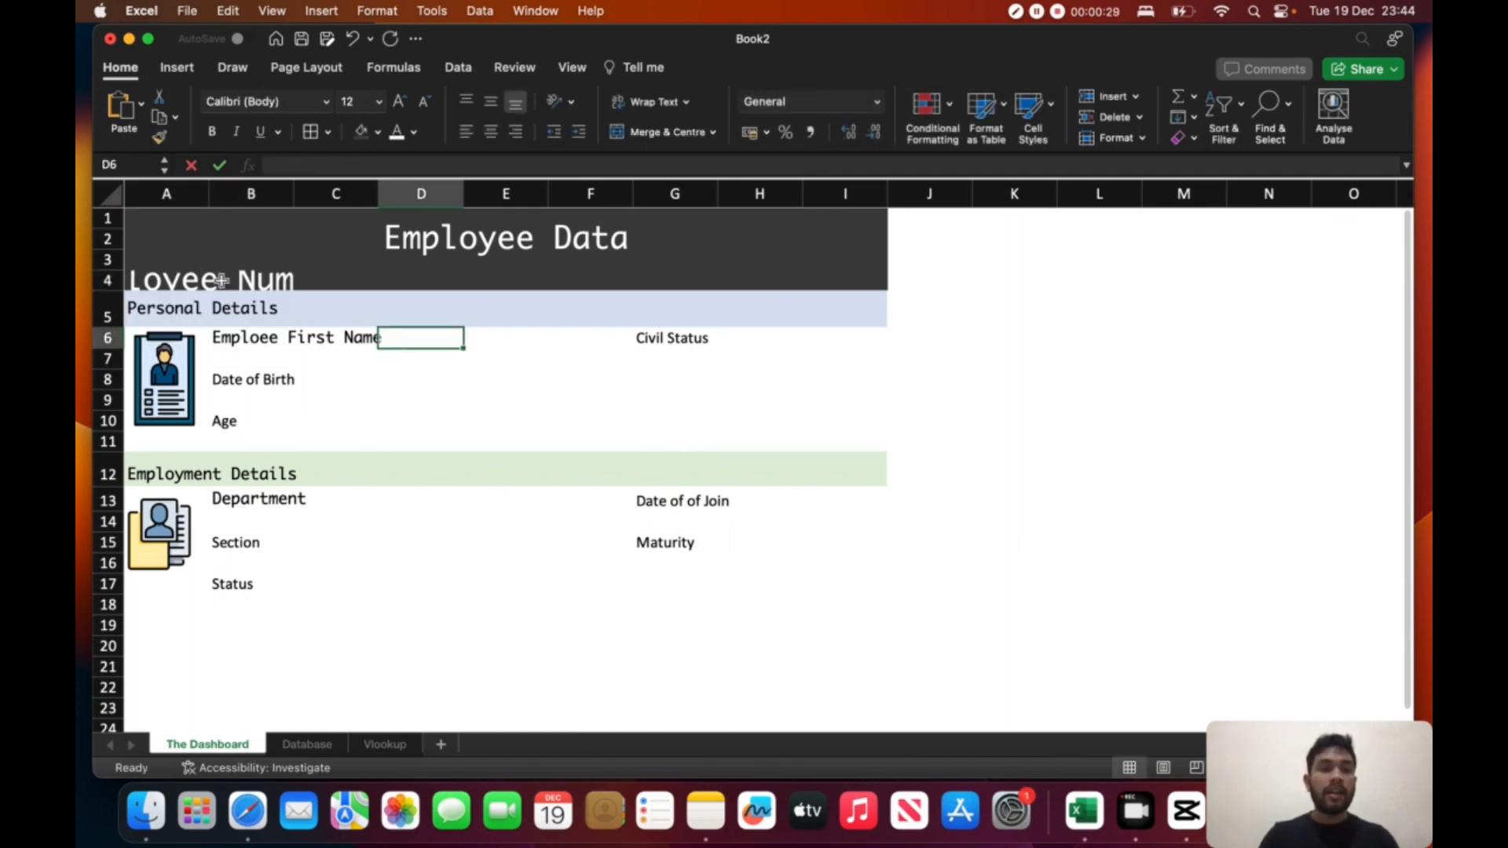
- Reduce the font size of the Employee Number label to 11 so it fits its cell
click(236, 281)
click(425, 103)
click(424, 103)
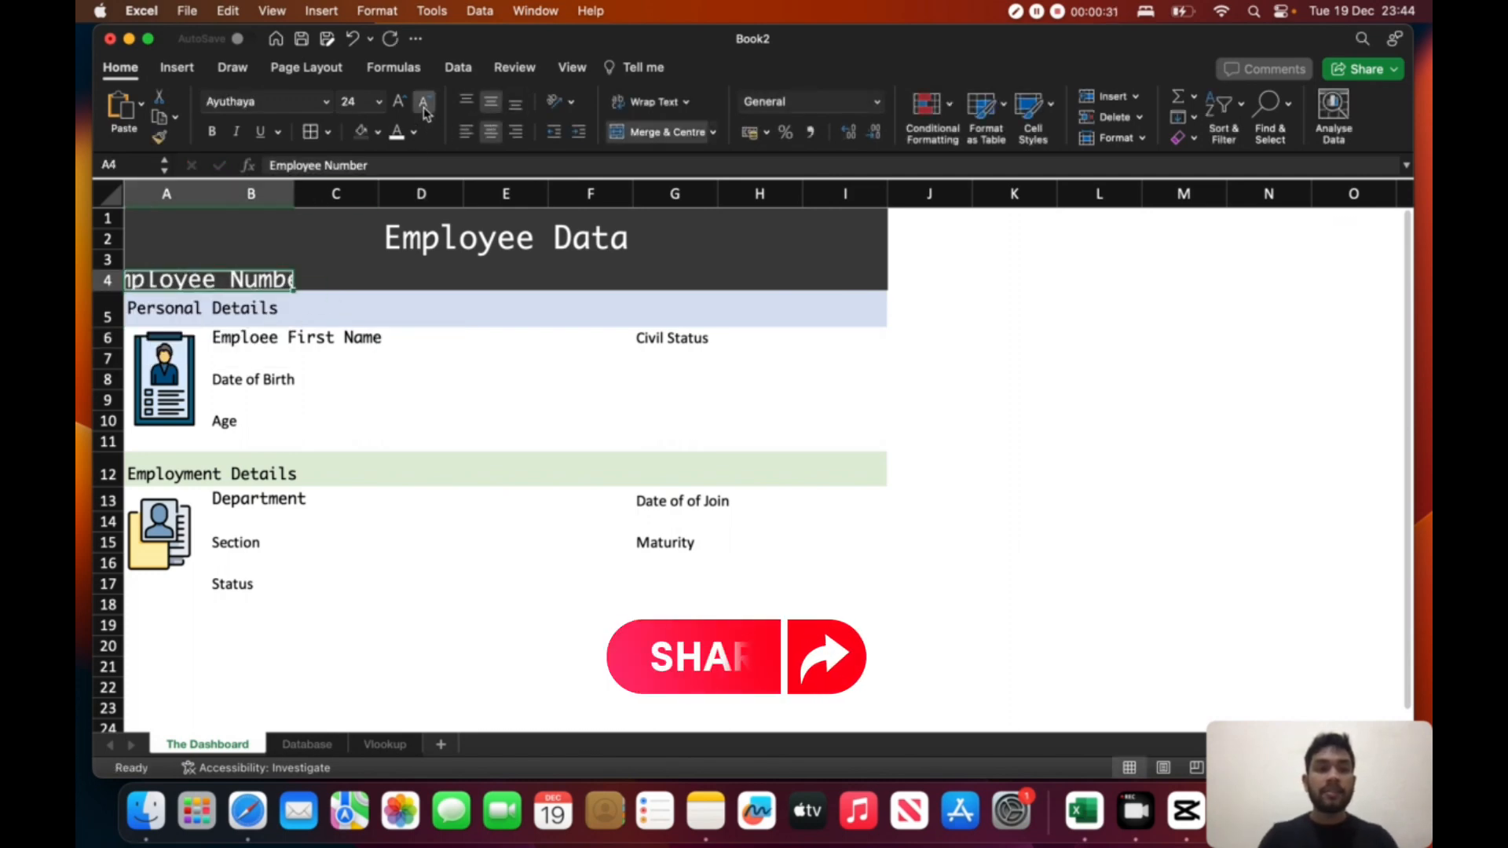
click(424, 103)
click(424, 103)
click(424, 106)
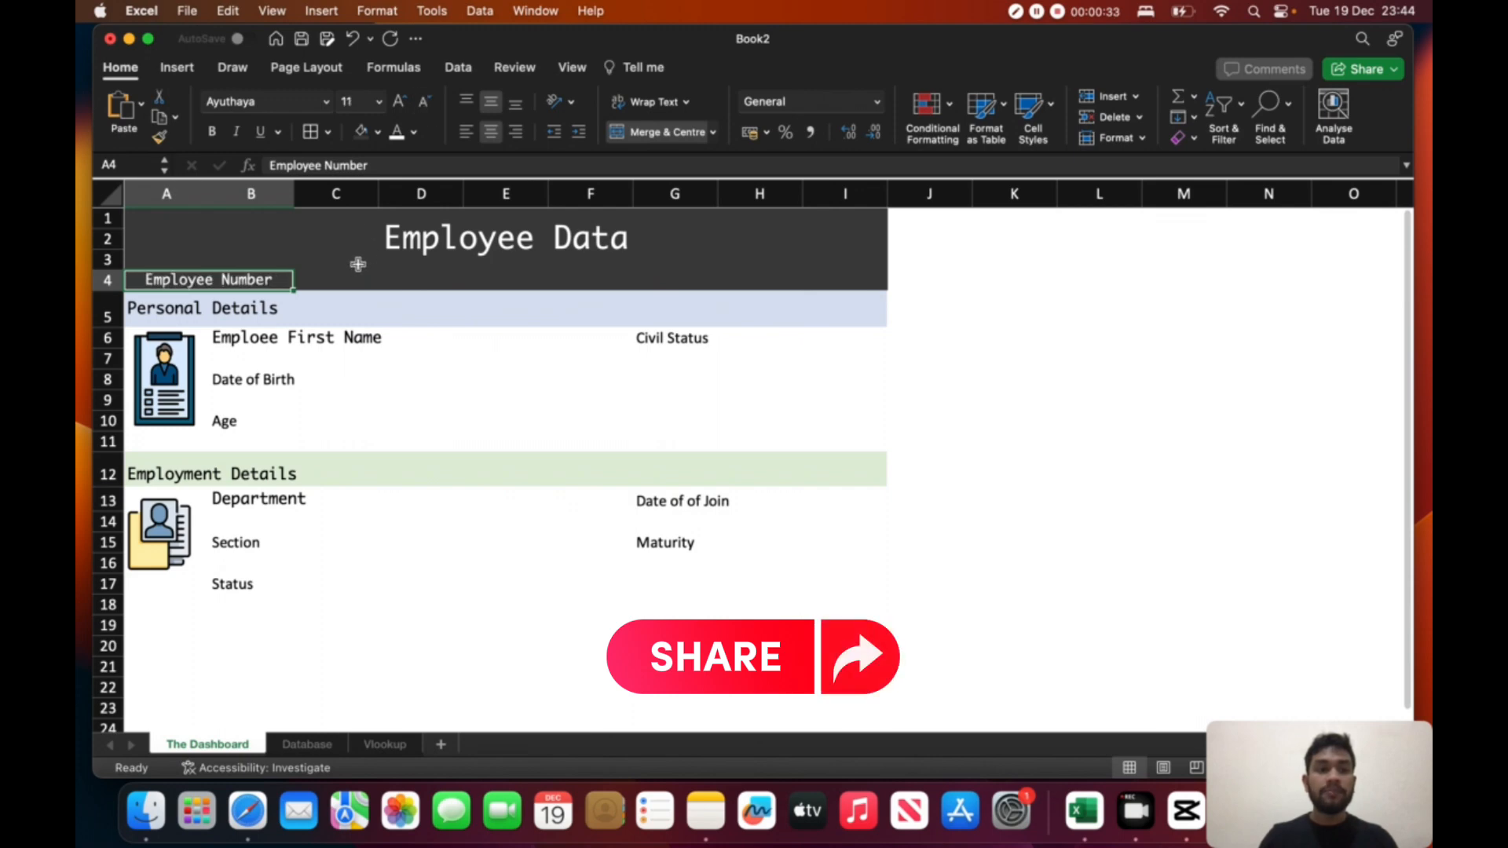
- Merge and centre cells C4 and D4 beside the Employee Number label
click(330, 276)
click(427, 273)
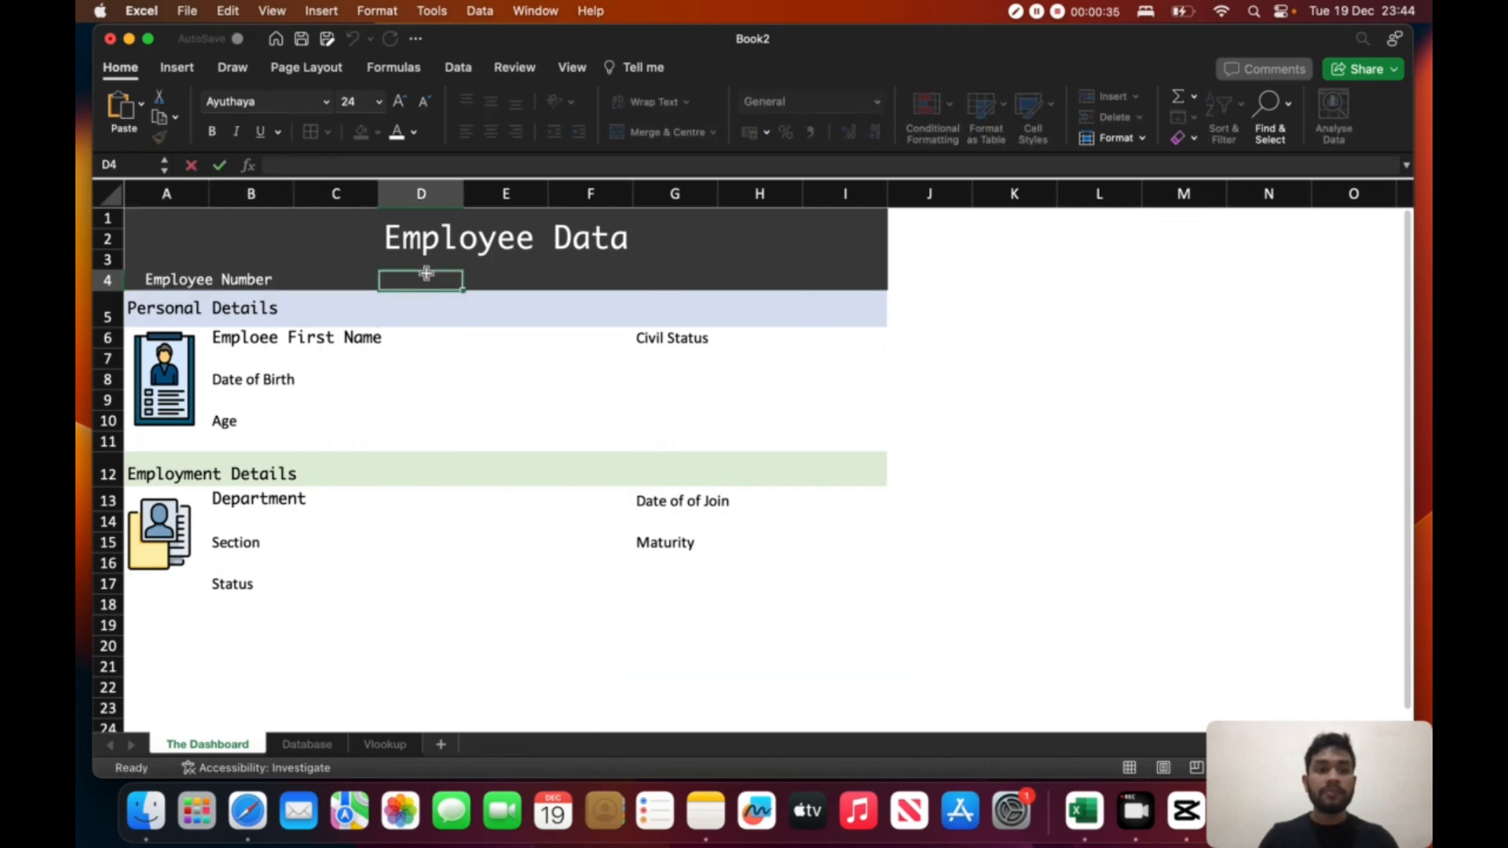
drag(426, 274, 336, 272)
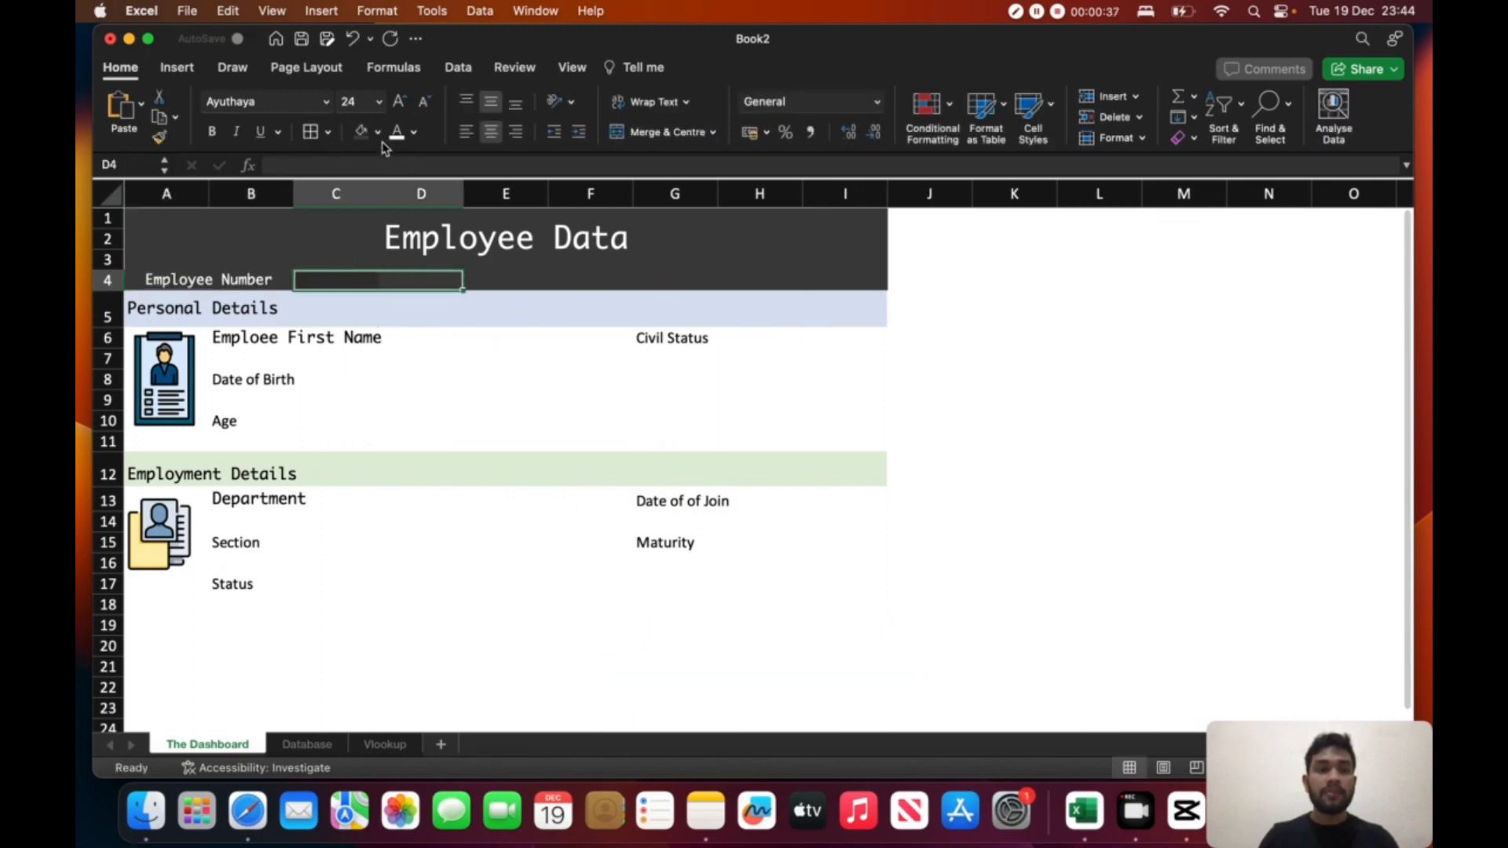
click(647, 134)
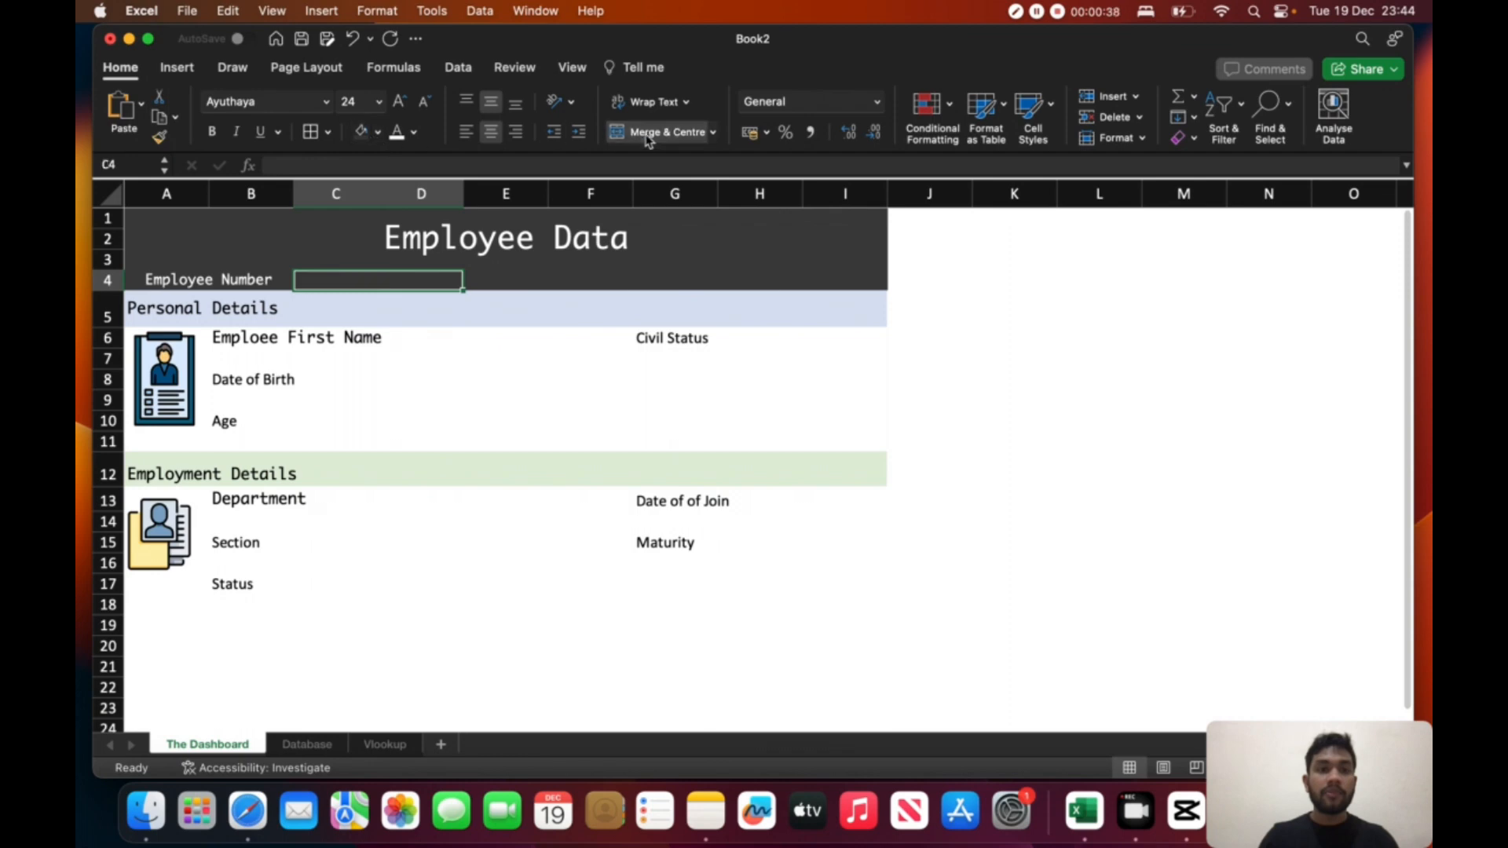
- Fill the merged cell C4:D4 with white
click(378, 133)
click(366, 216)
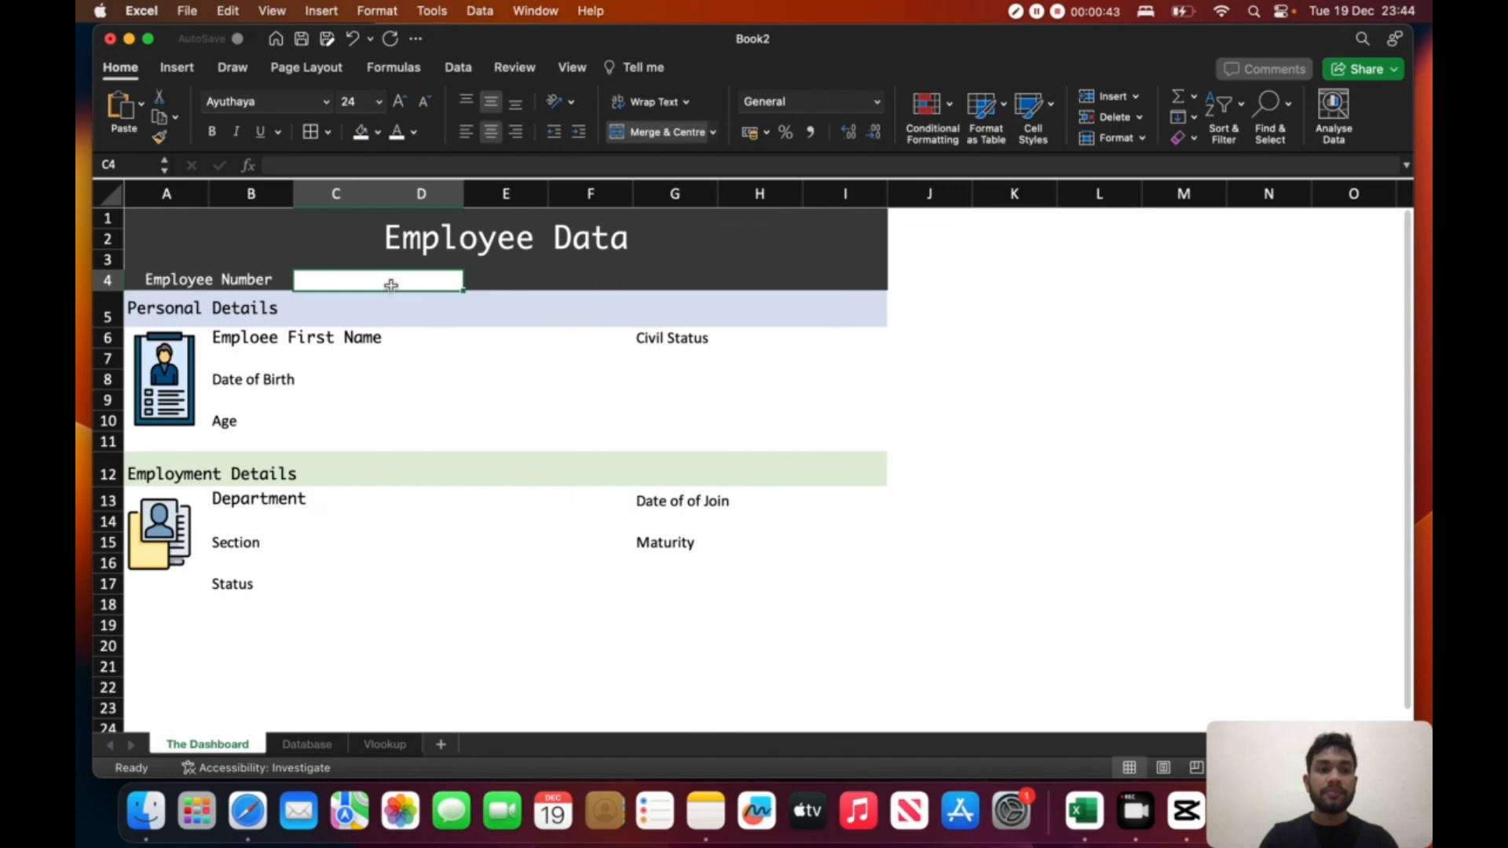
click(425, 358)
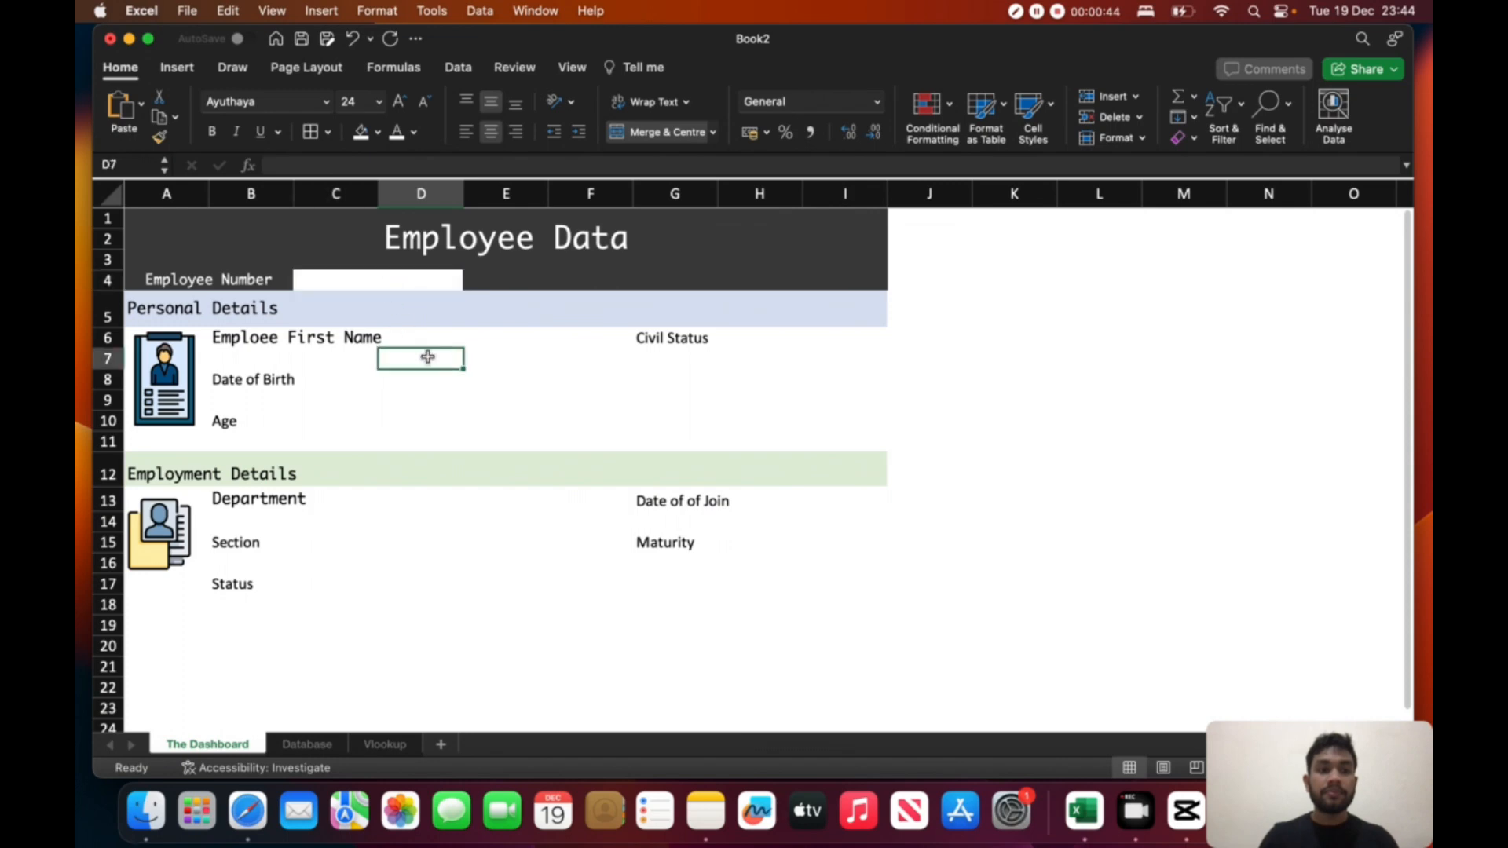
- Change the fill of the merged cell C4:D4 to a near-black theme shade
click(395, 275)
click(378, 132)
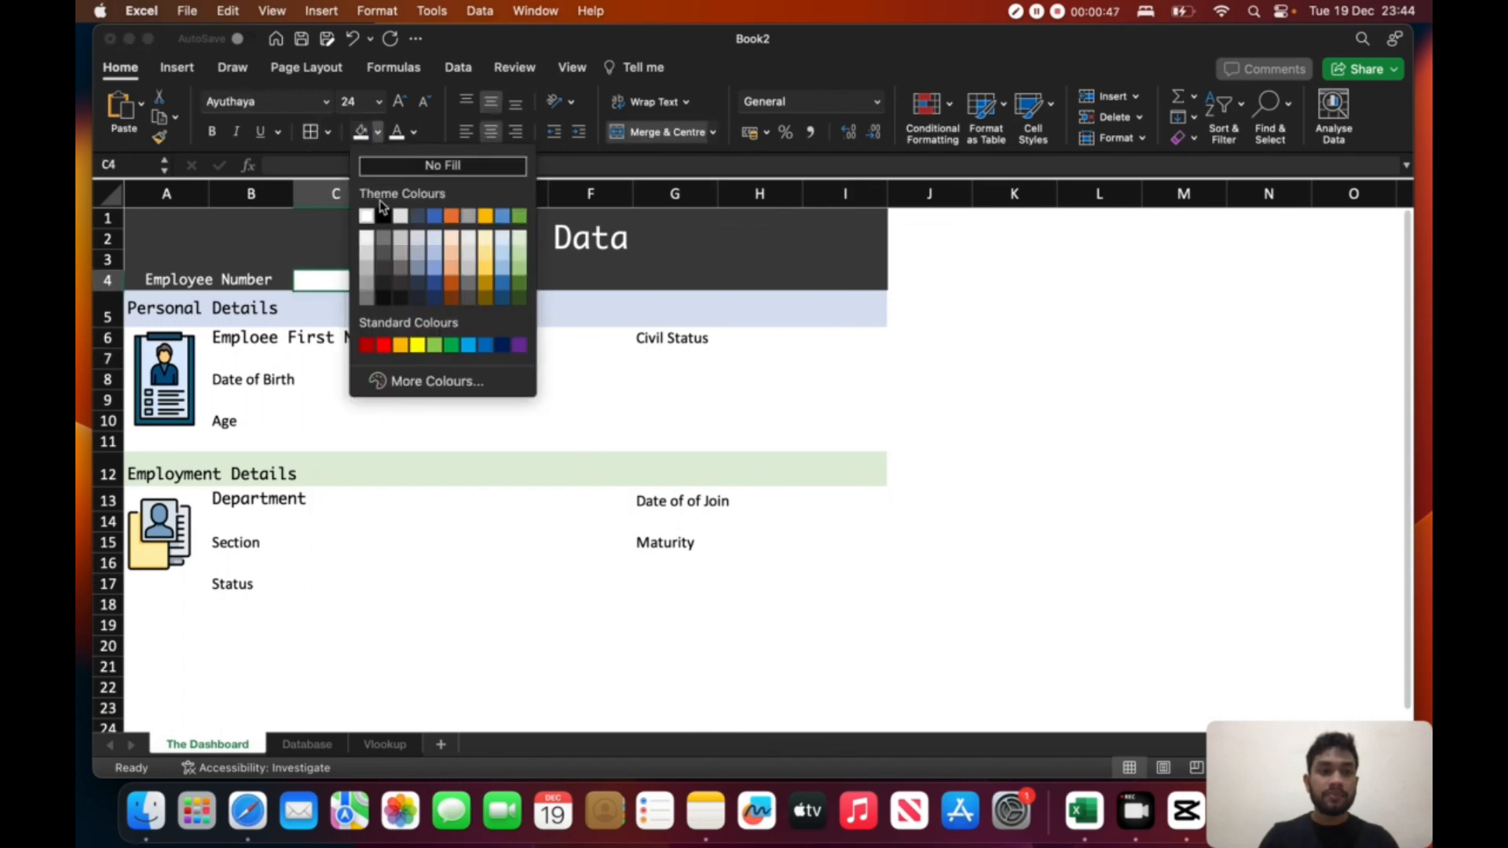
click(385, 271)
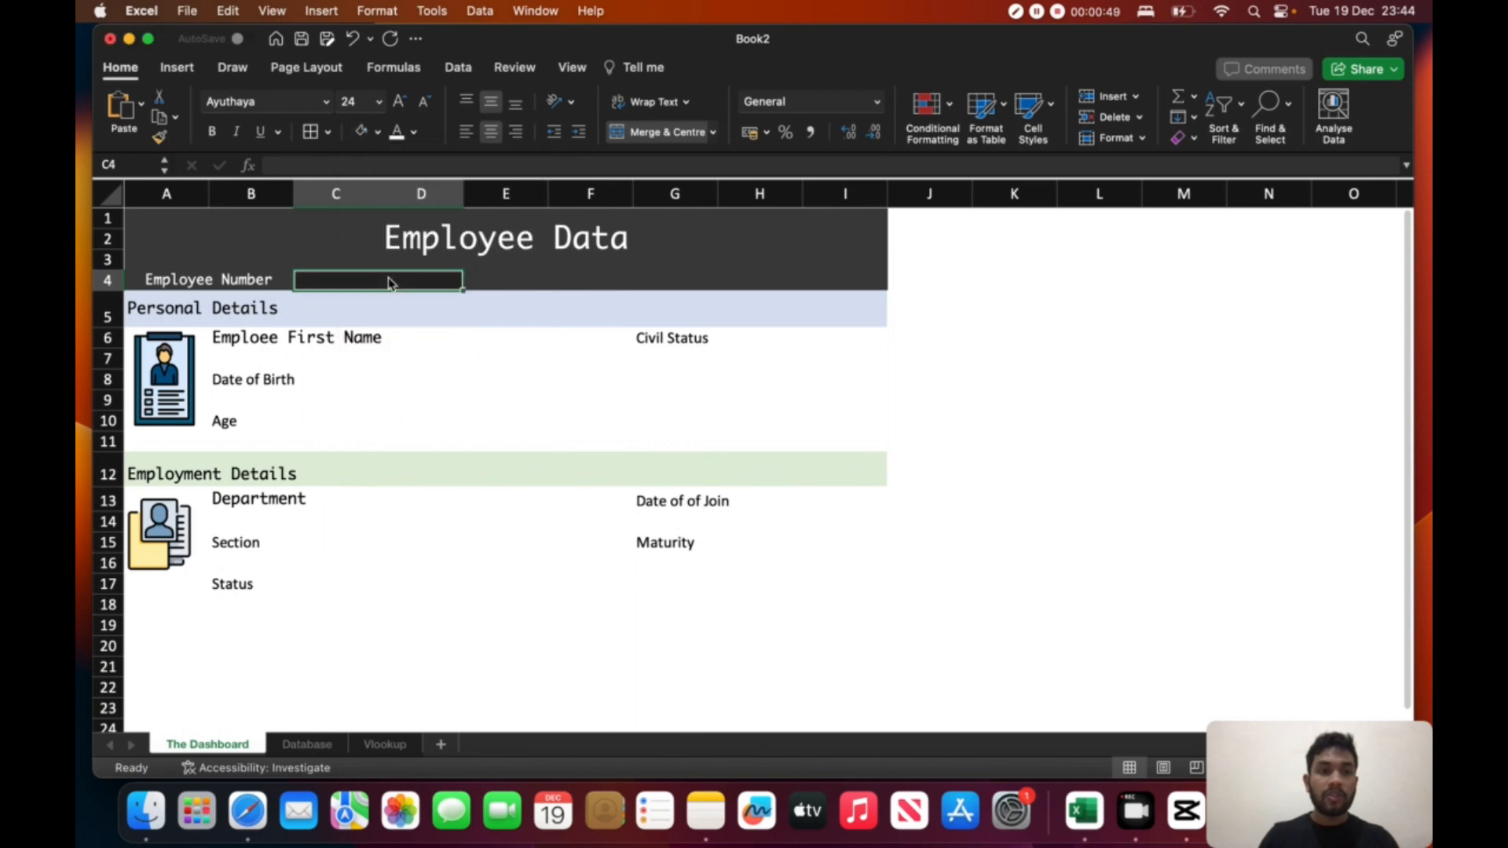
click(933, 308)
- Refill the merged cell C4:D4 with a dark grey theme shade that matches the title band
click(428, 280)
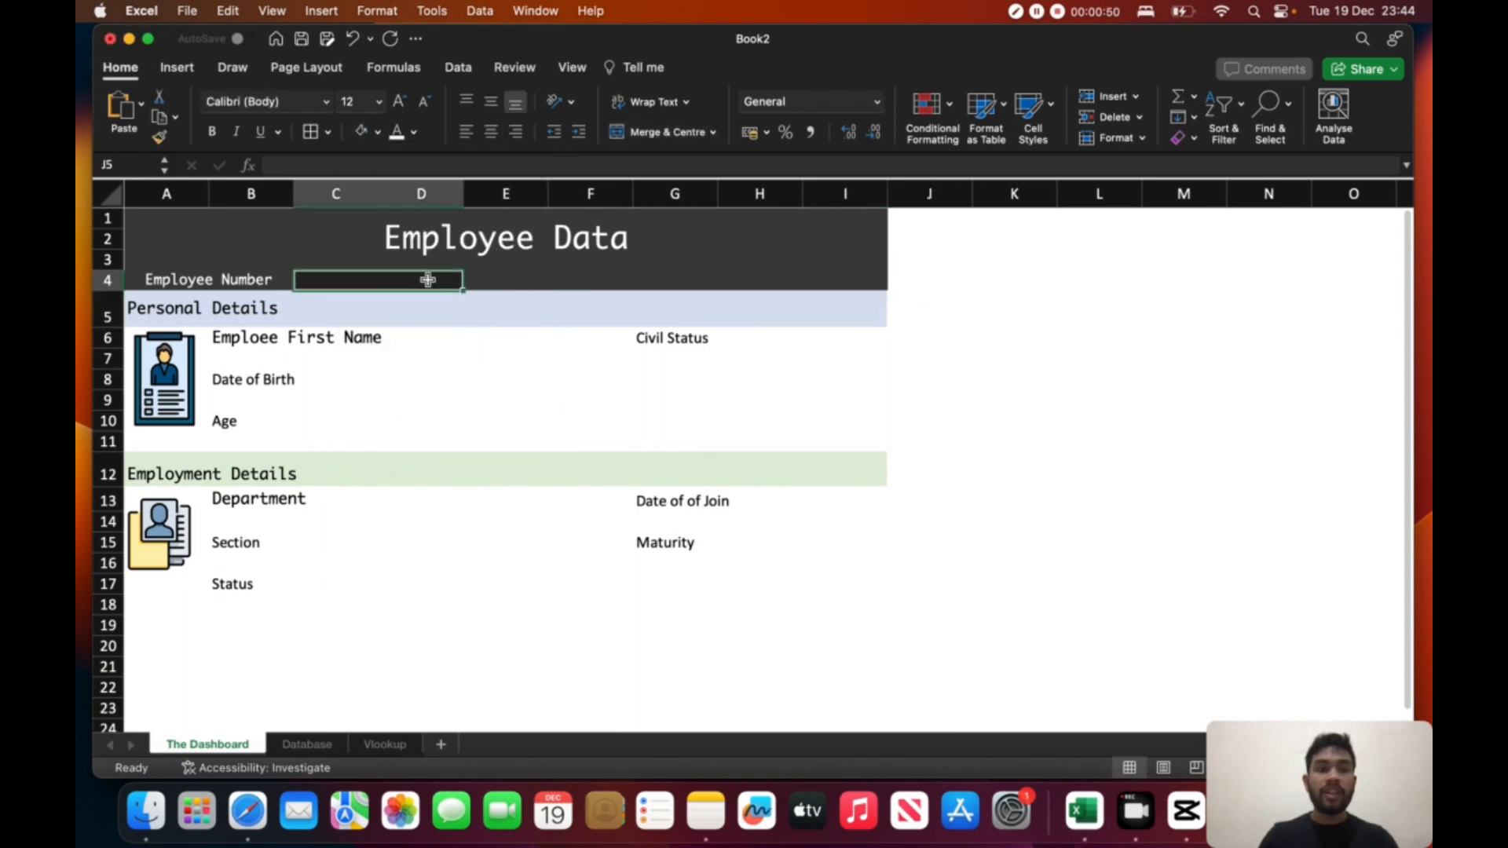
click(378, 132)
click(392, 268)
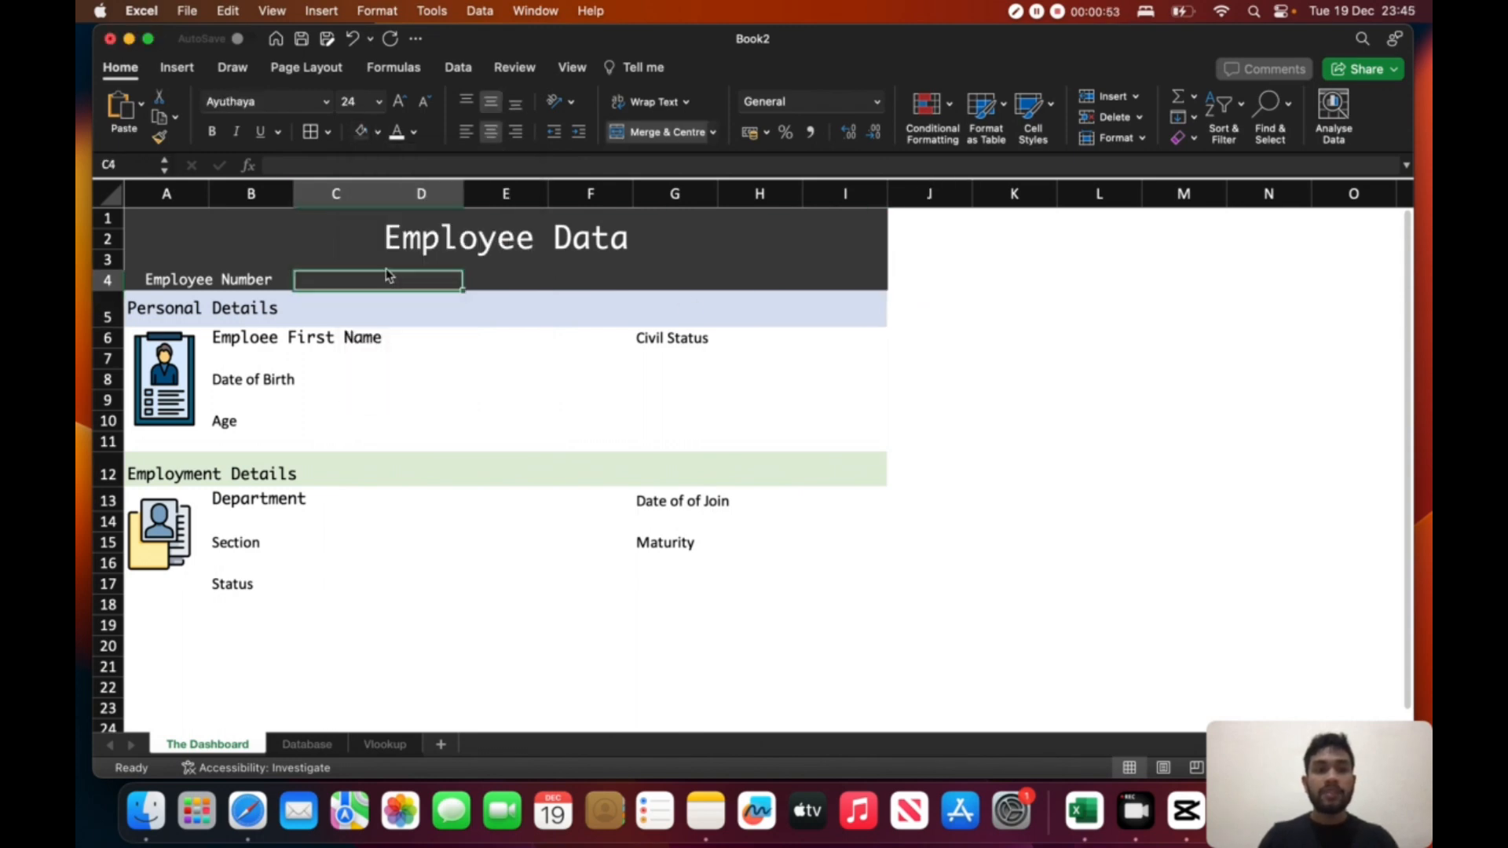
click(994, 311)
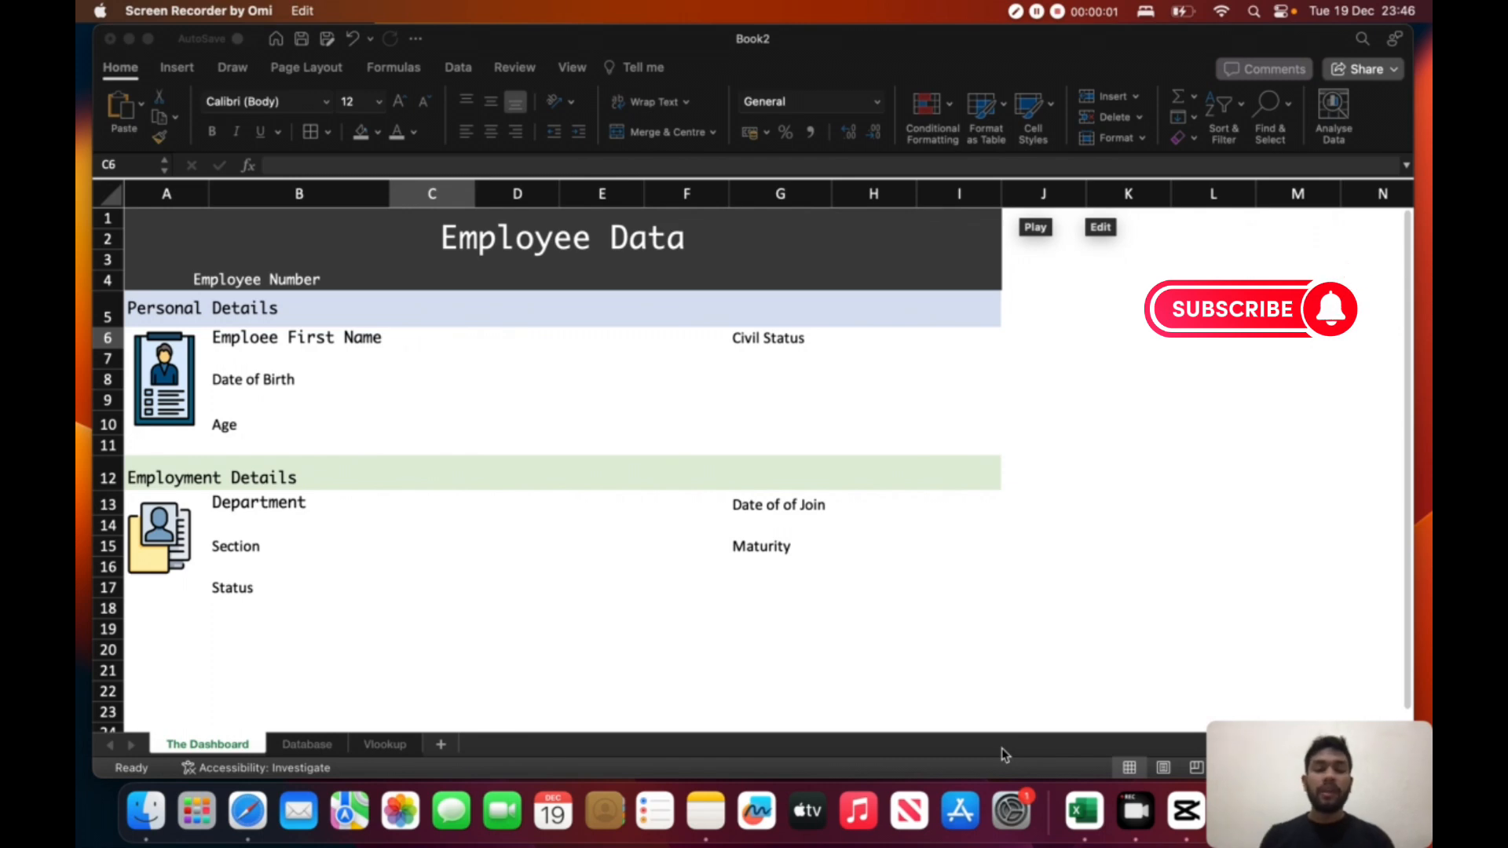
- Merge and centre cells C6:F6 beside the first name label and cells C8:F8 beside the Date of Birth label
click(473, 342)
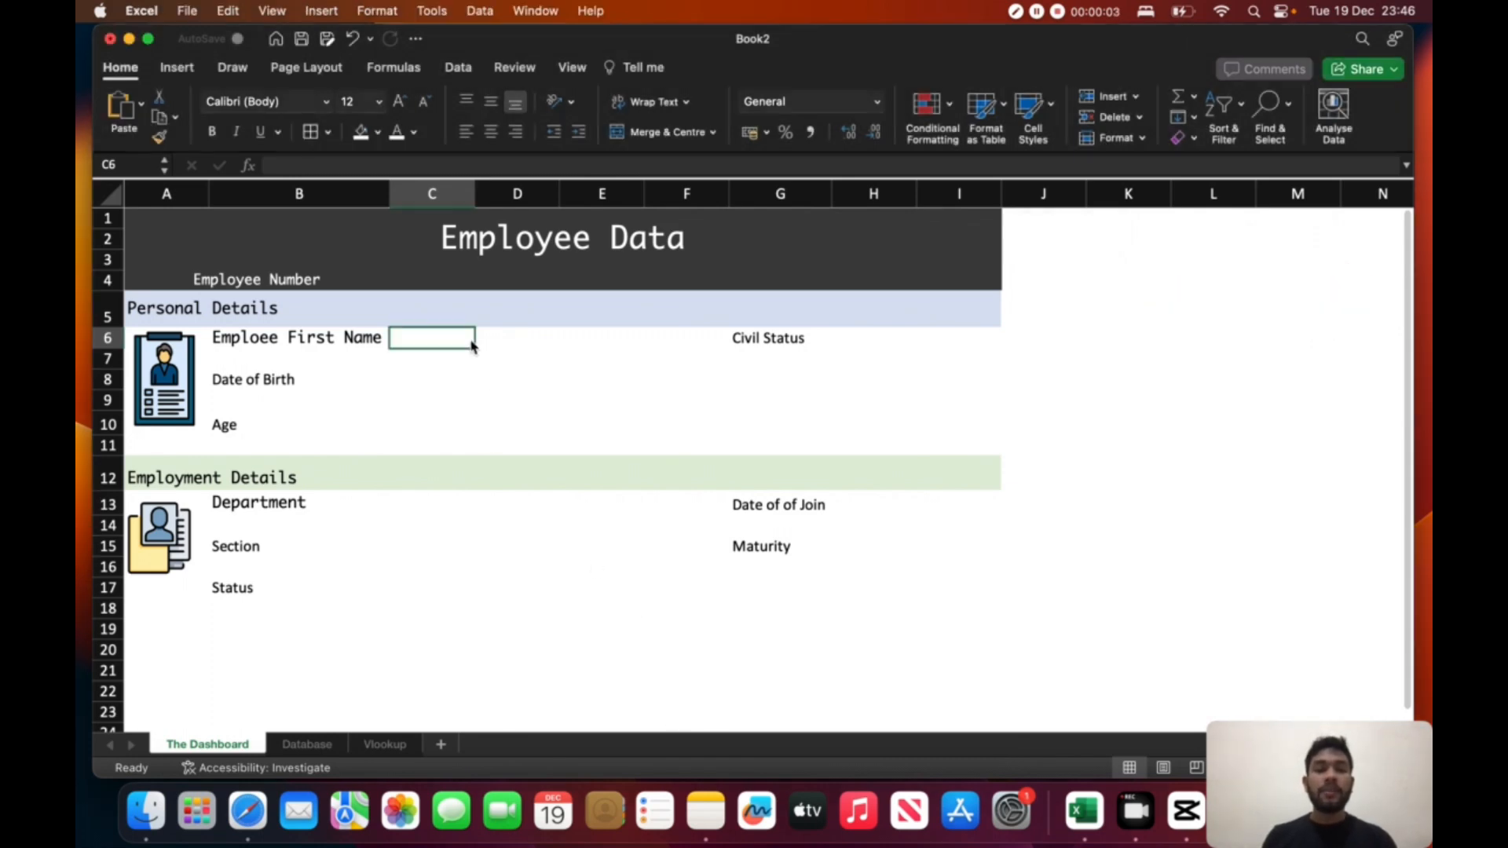
click(520, 342)
drag(462, 342, 589, 327)
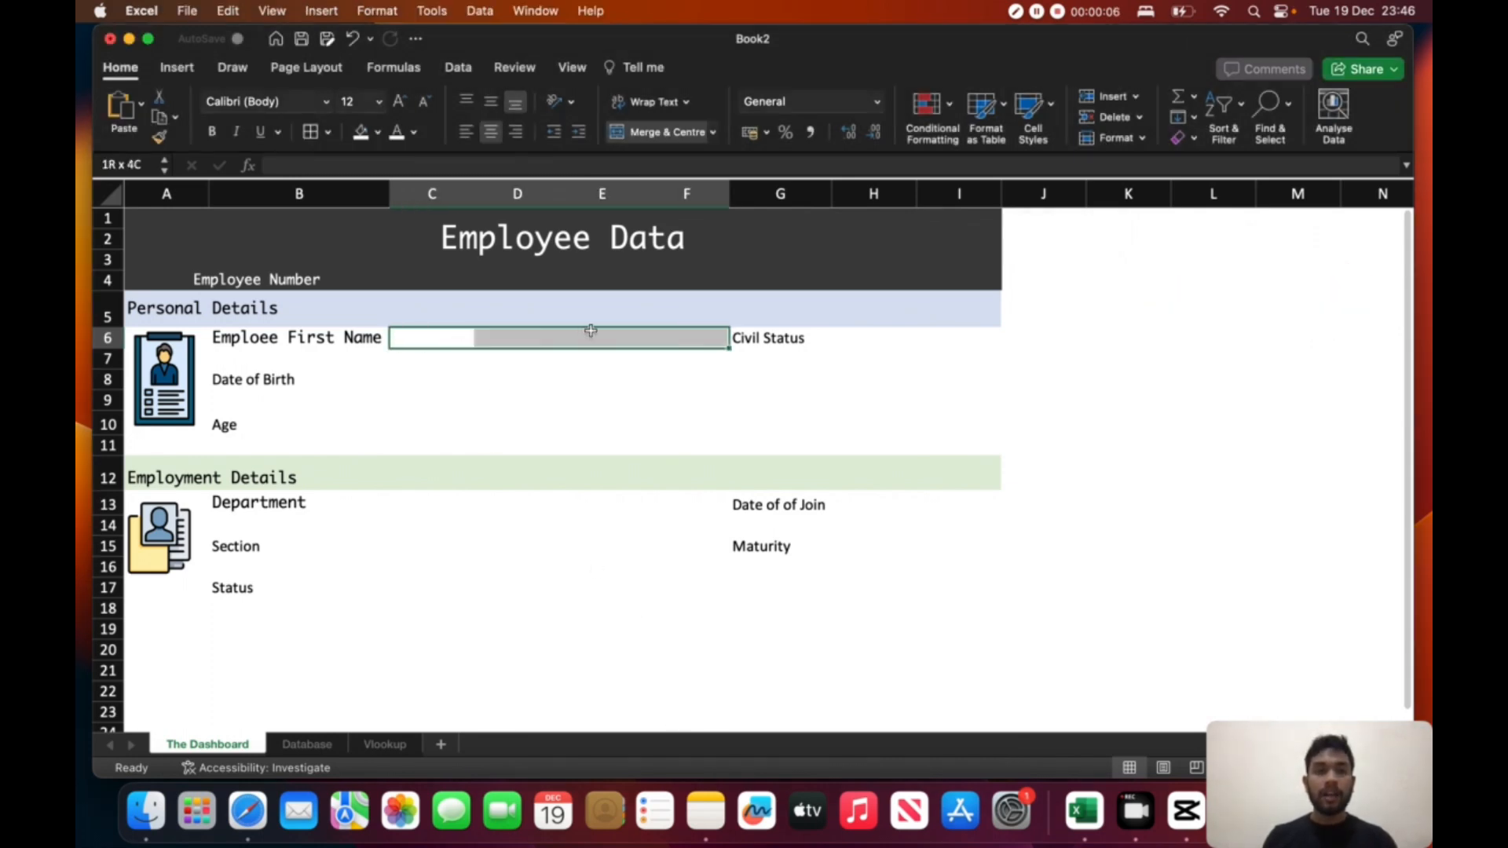
click(658, 136)
click(422, 381)
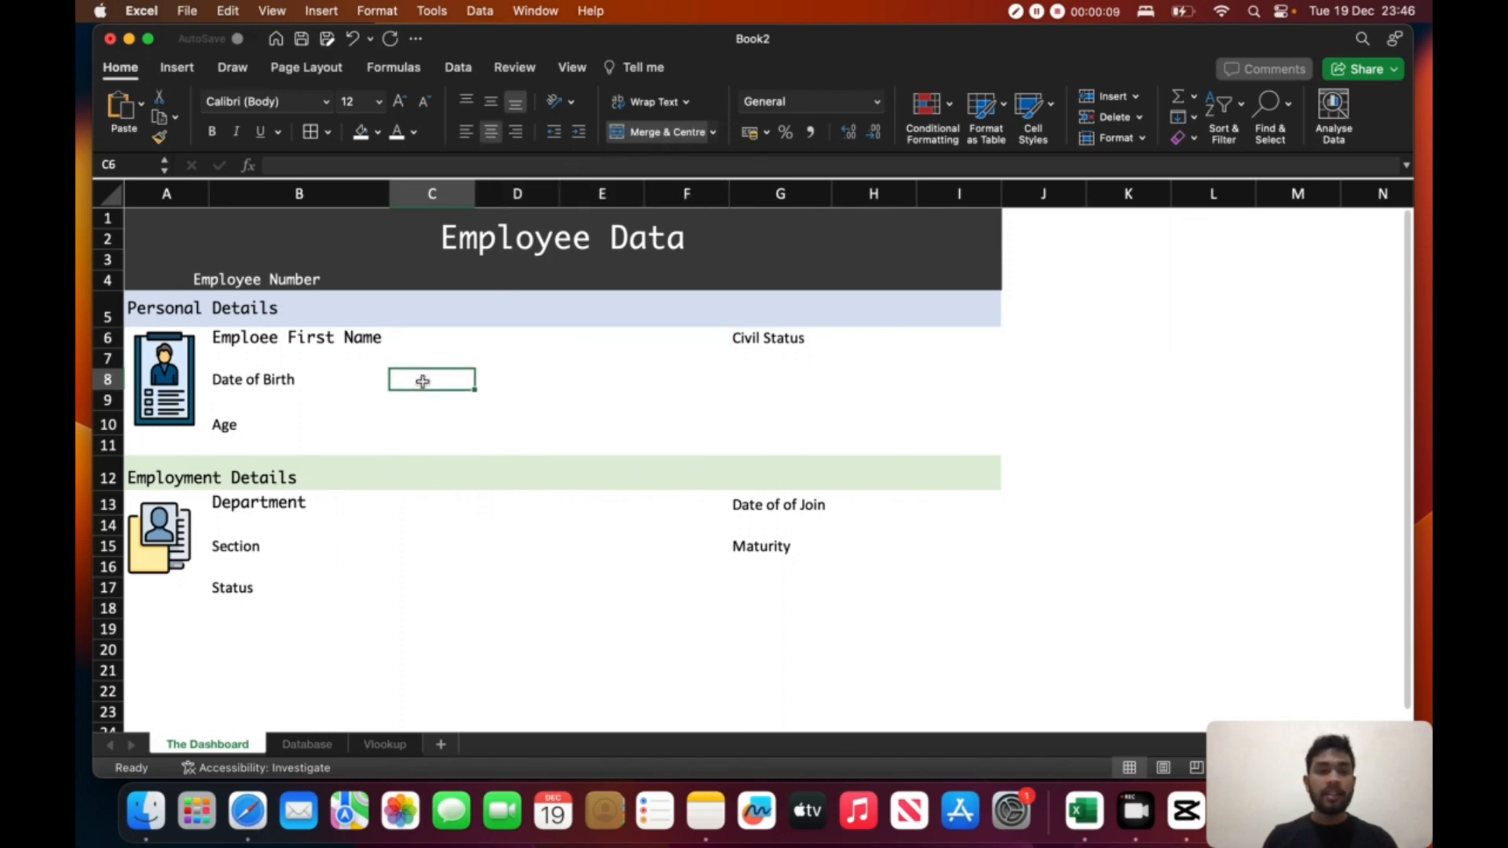
drag(423, 381, 668, 380)
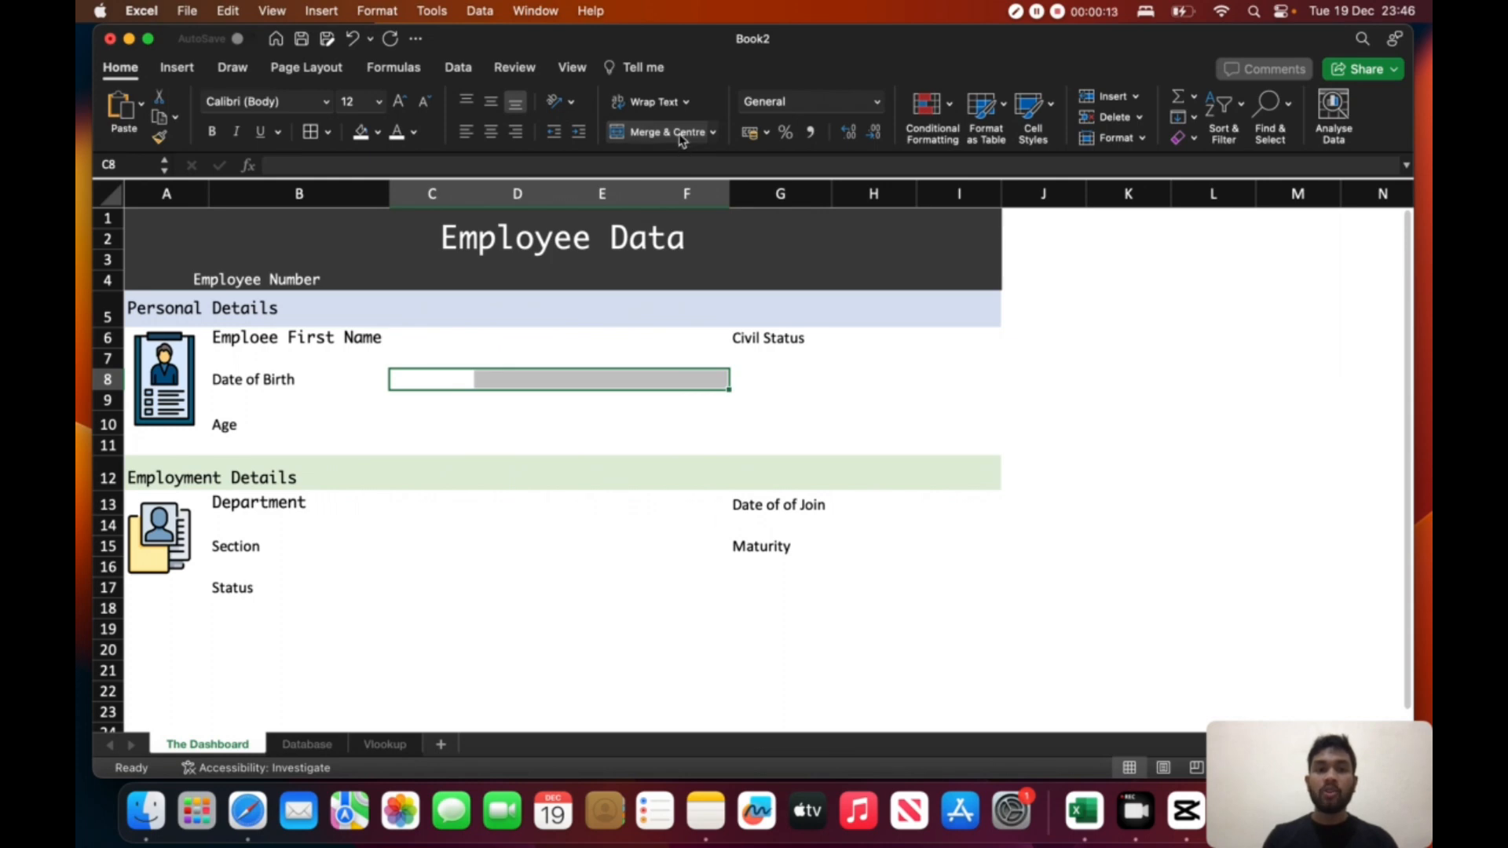
right_click(417, 431)
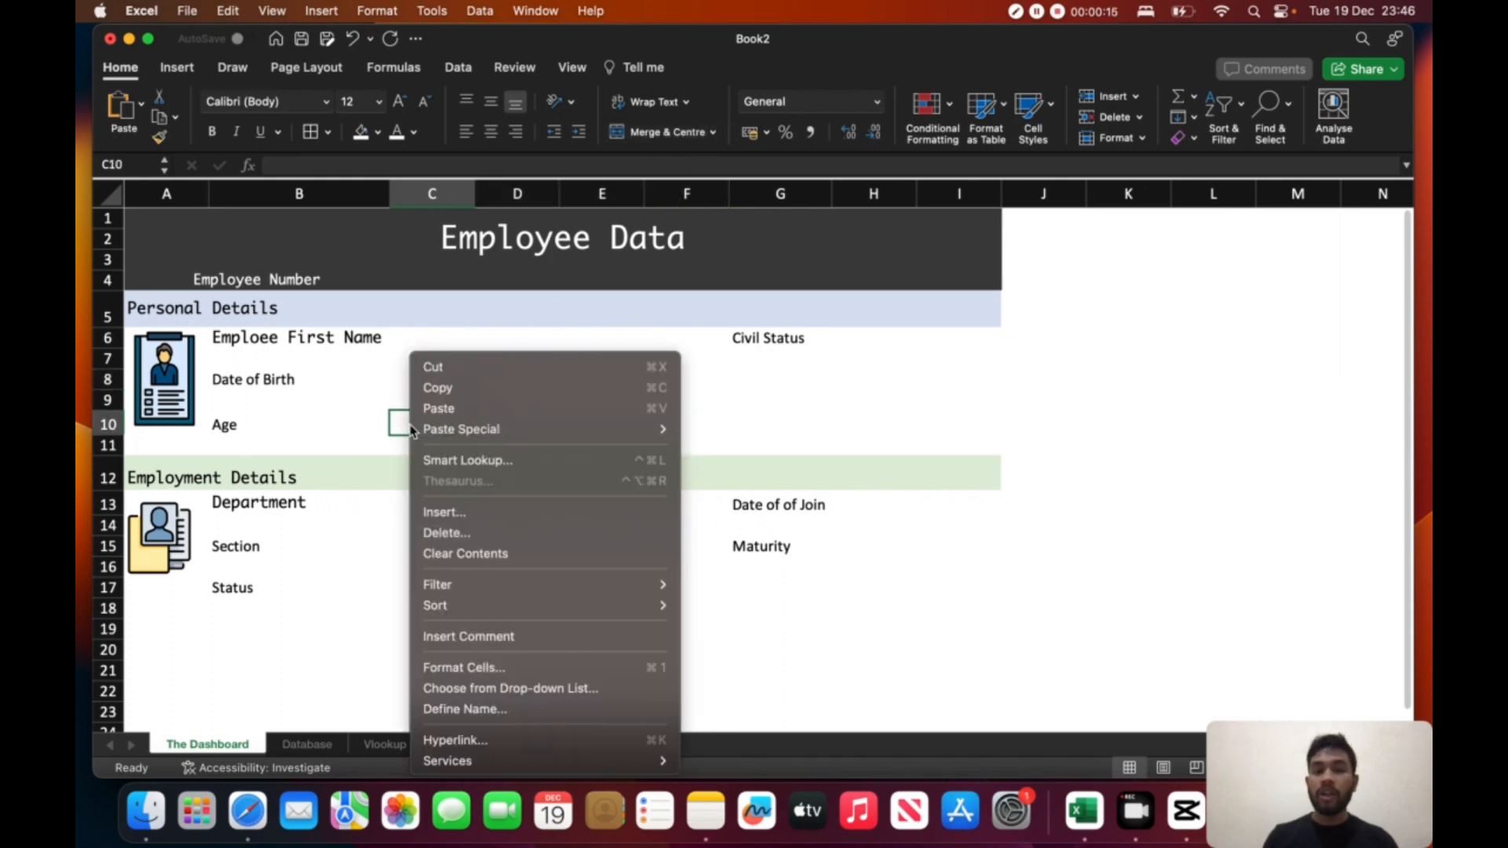
click(409, 425)
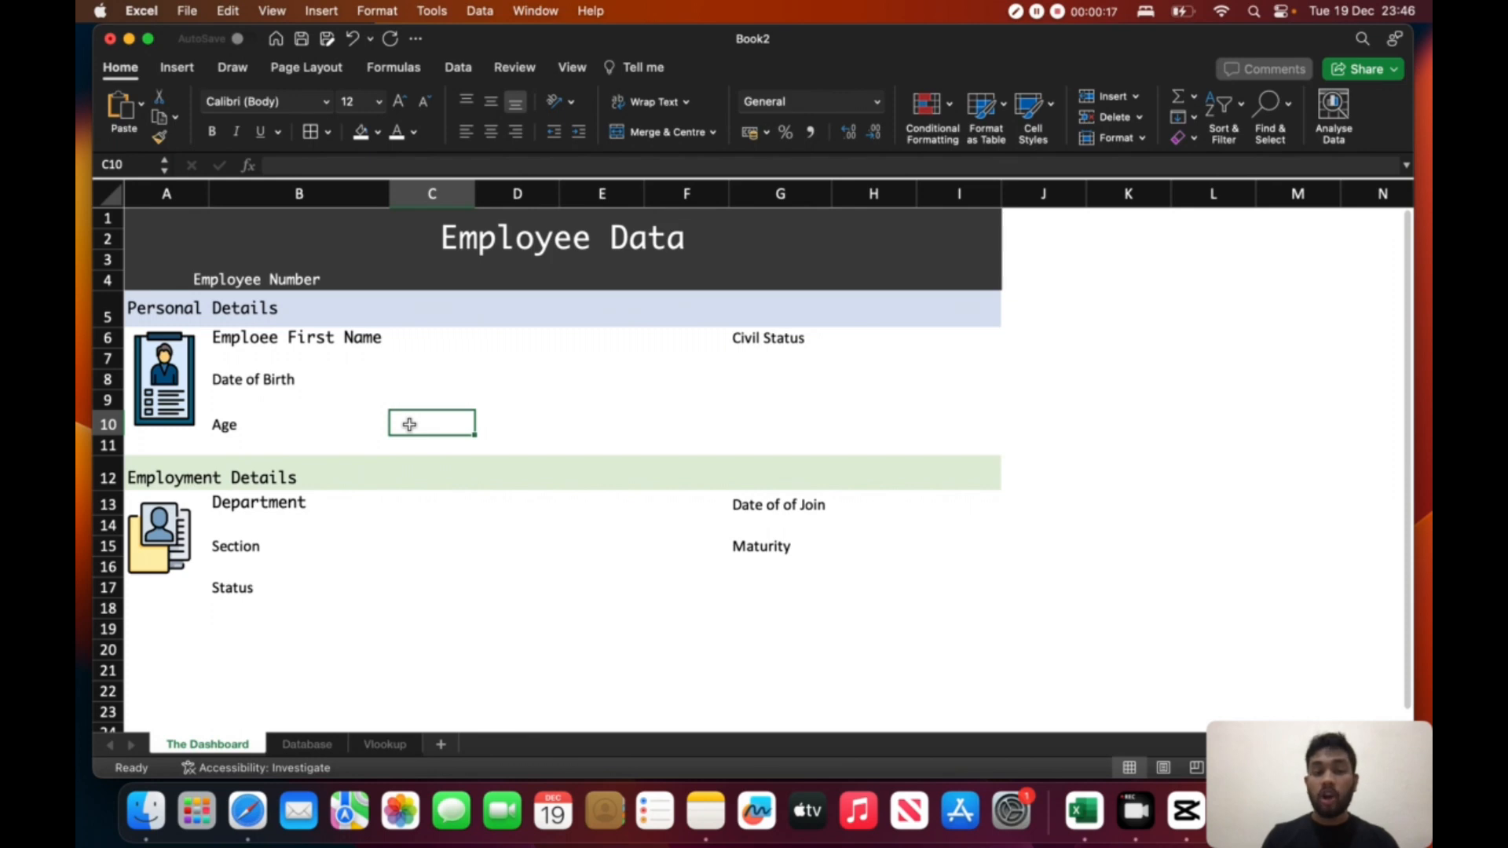
- Start a VLOOKUP formula in the first name cell C6 with the Employee Number cell C4 as lookup value
click(459, 338)
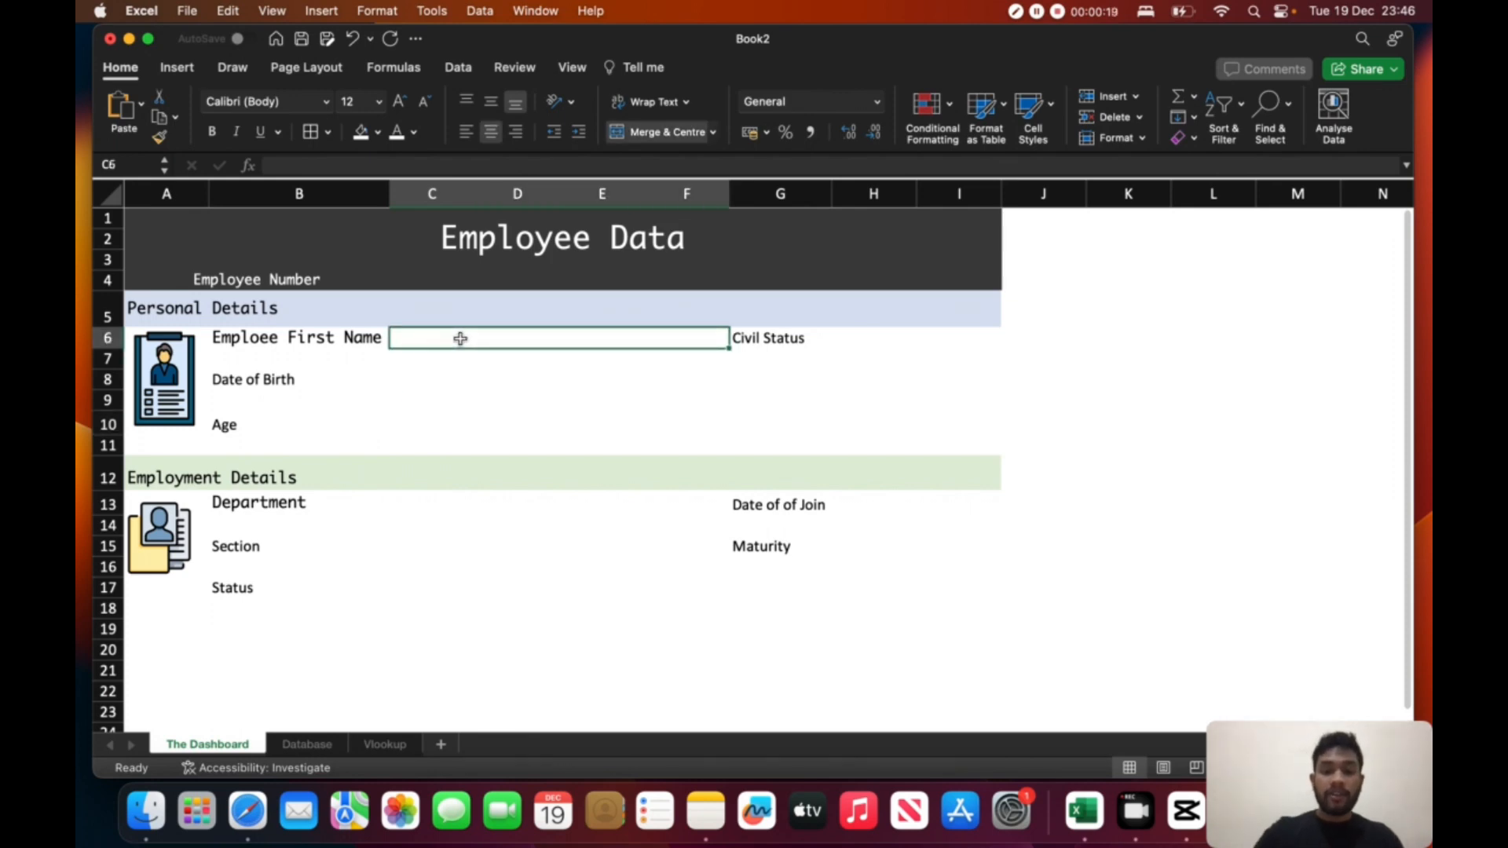
text(=vloo)
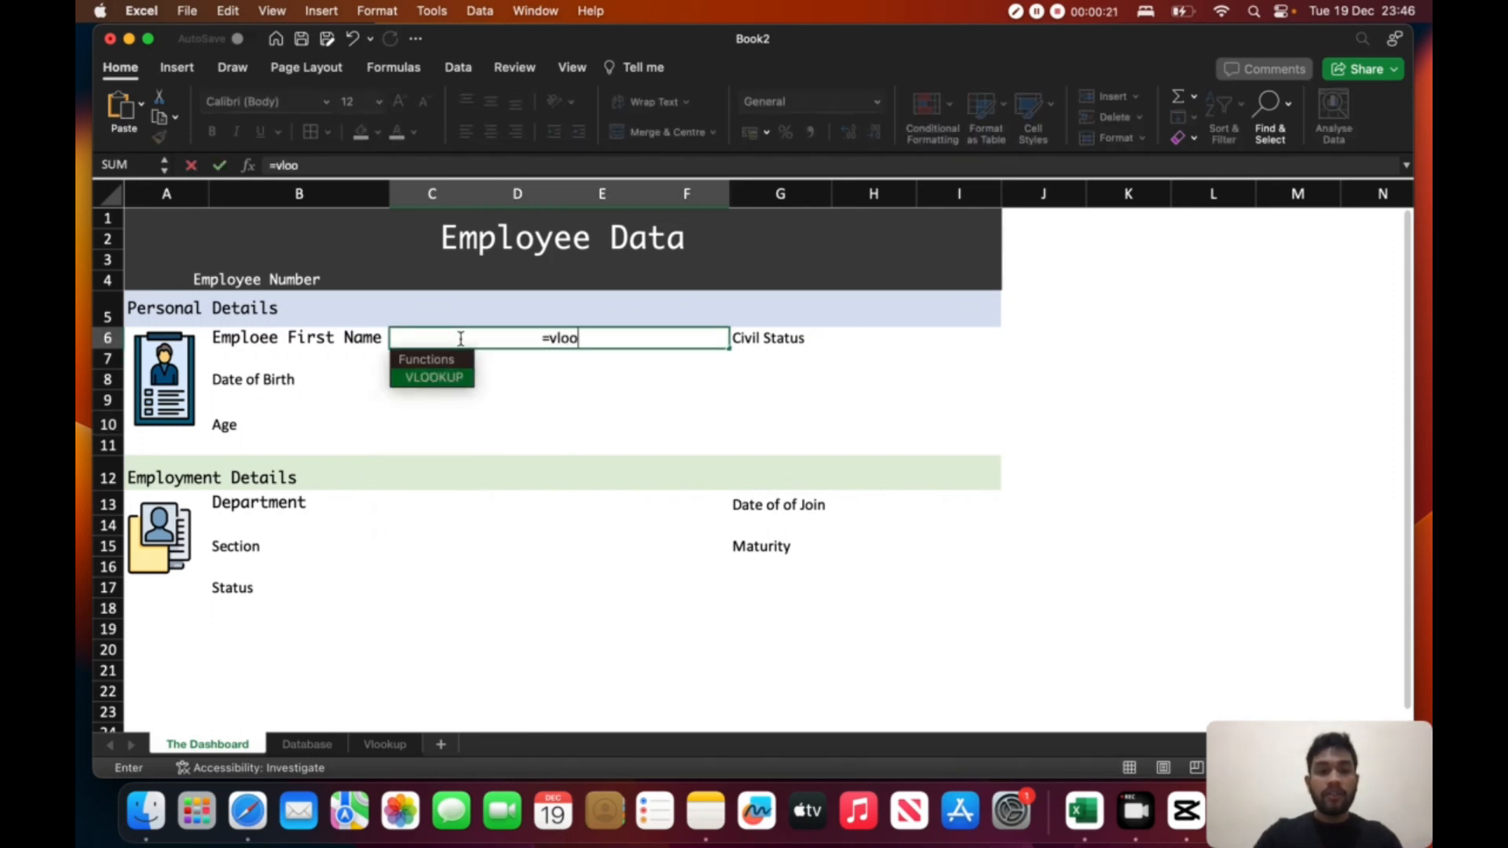
text(kup)
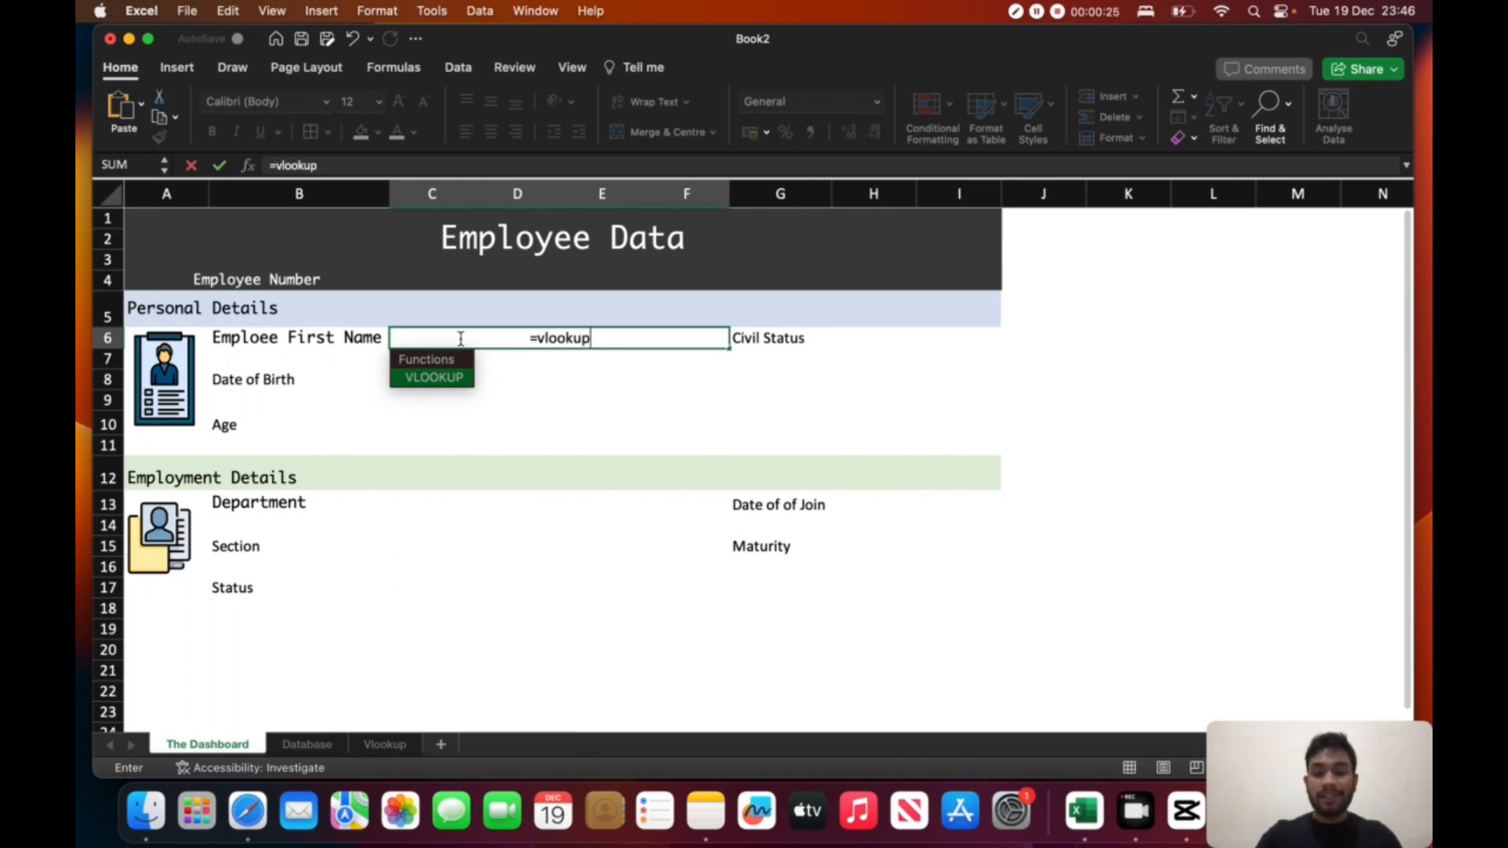
key(Tab)
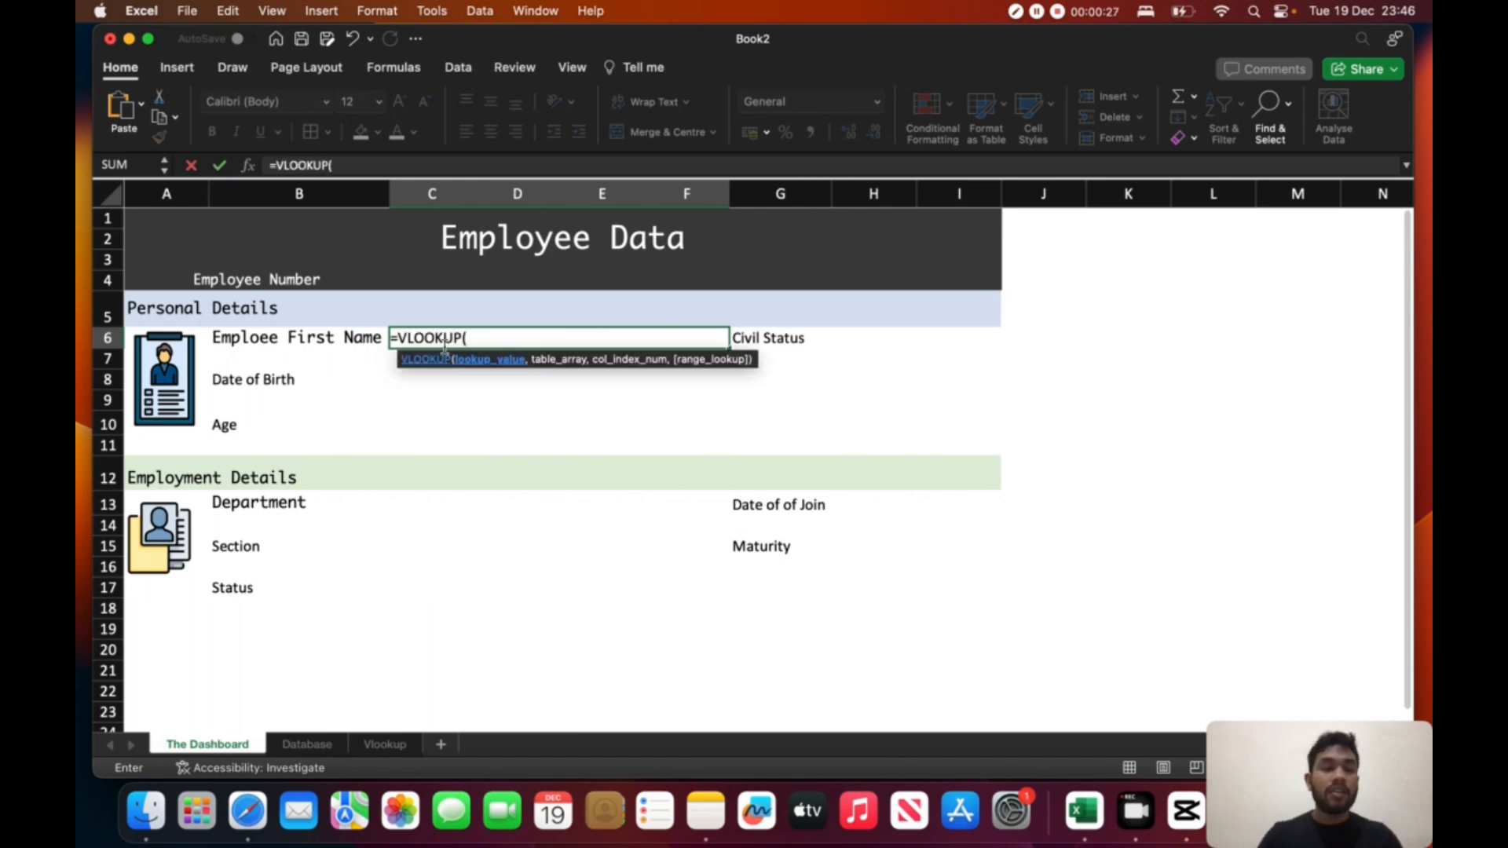
click(421, 276)
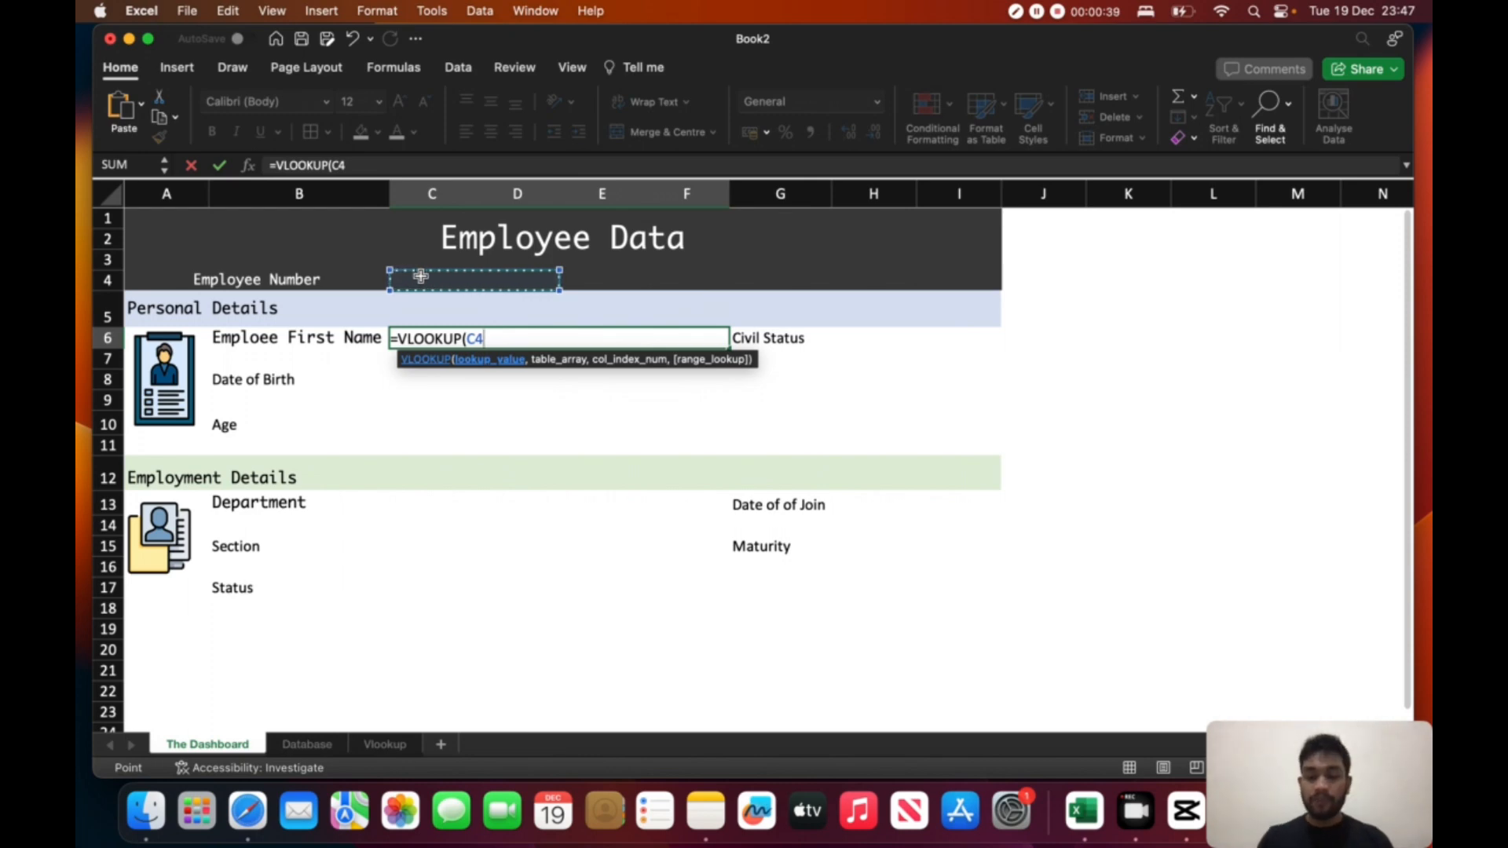
text(,)
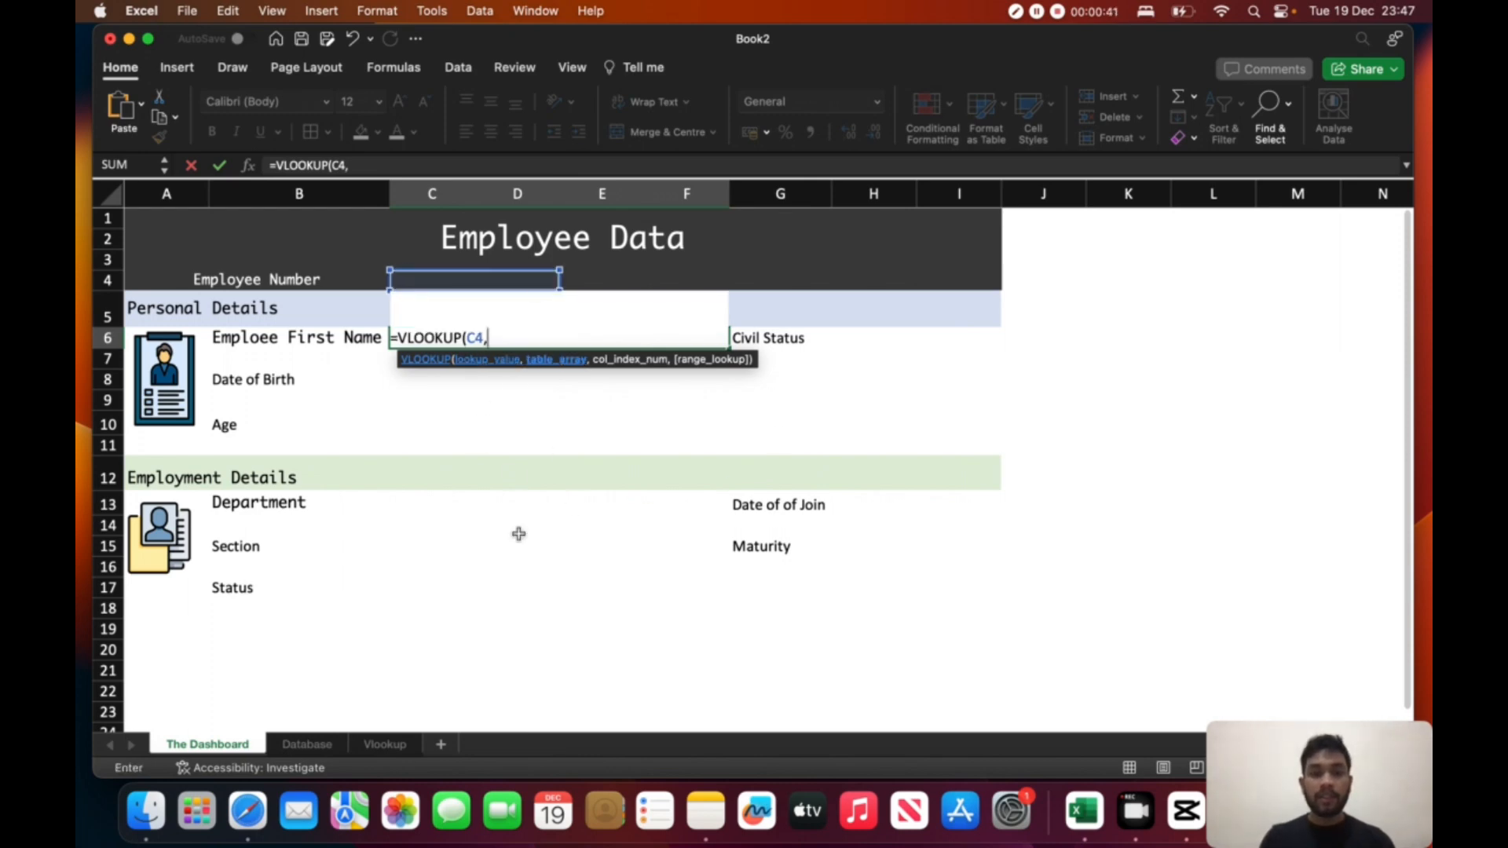
- Set the VLOOKUP table array to A1:K13 on the Database sheet
click(304, 743)
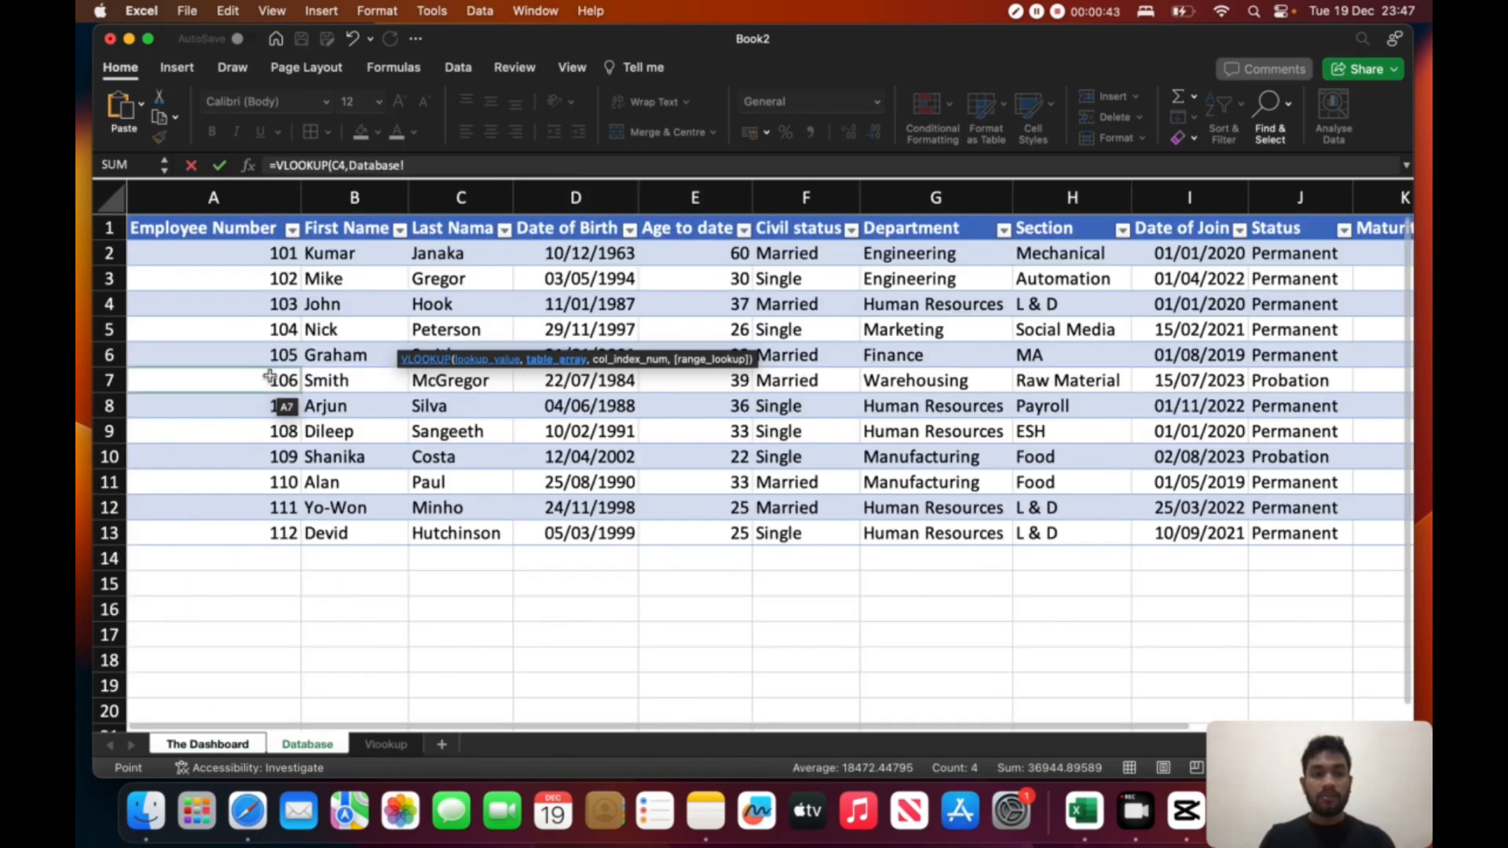
drag(235, 230, 1265, 532)
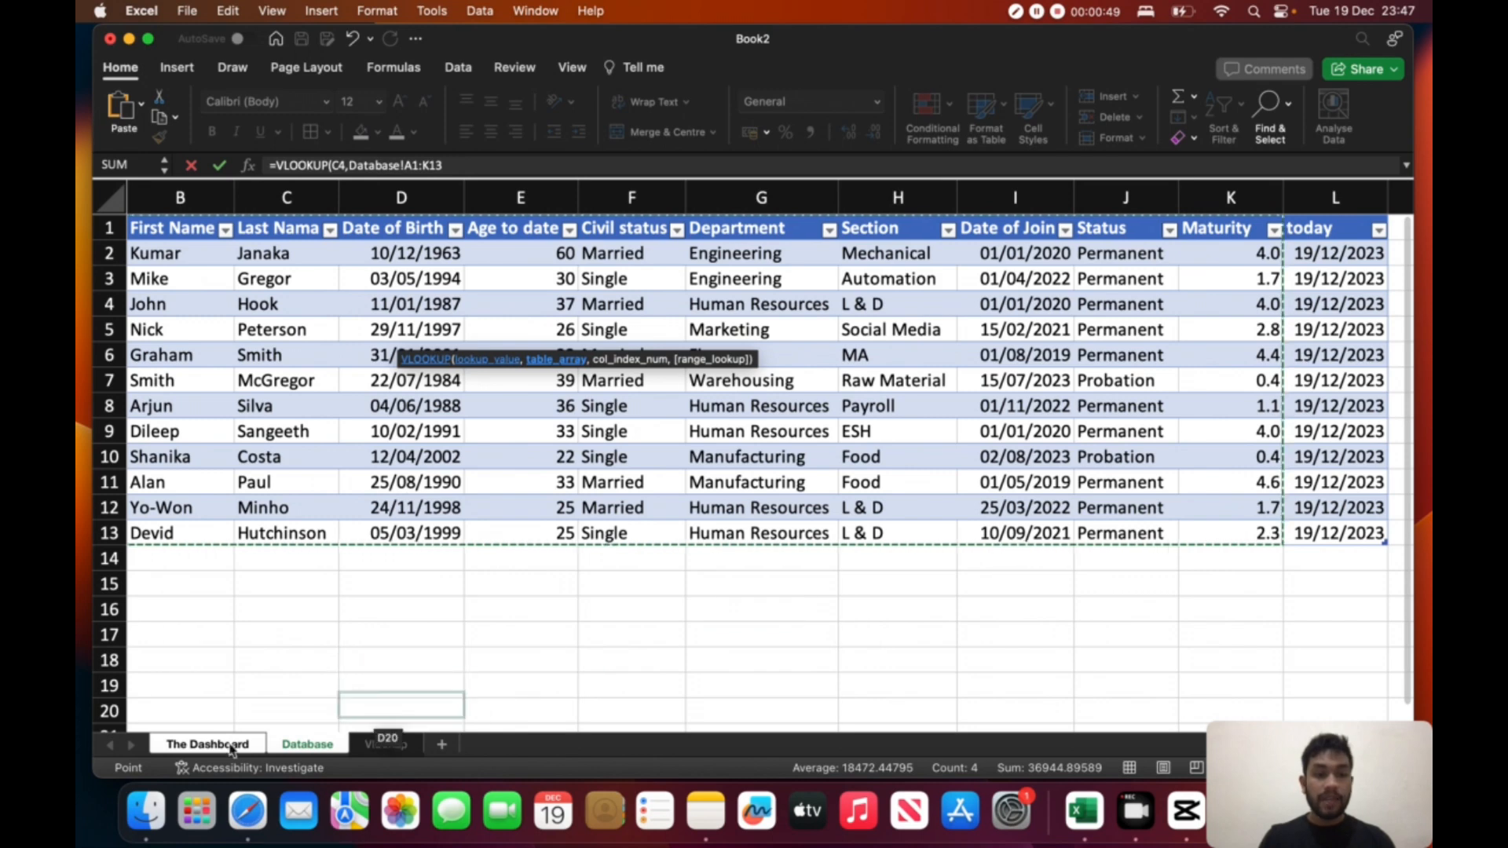
text(,)
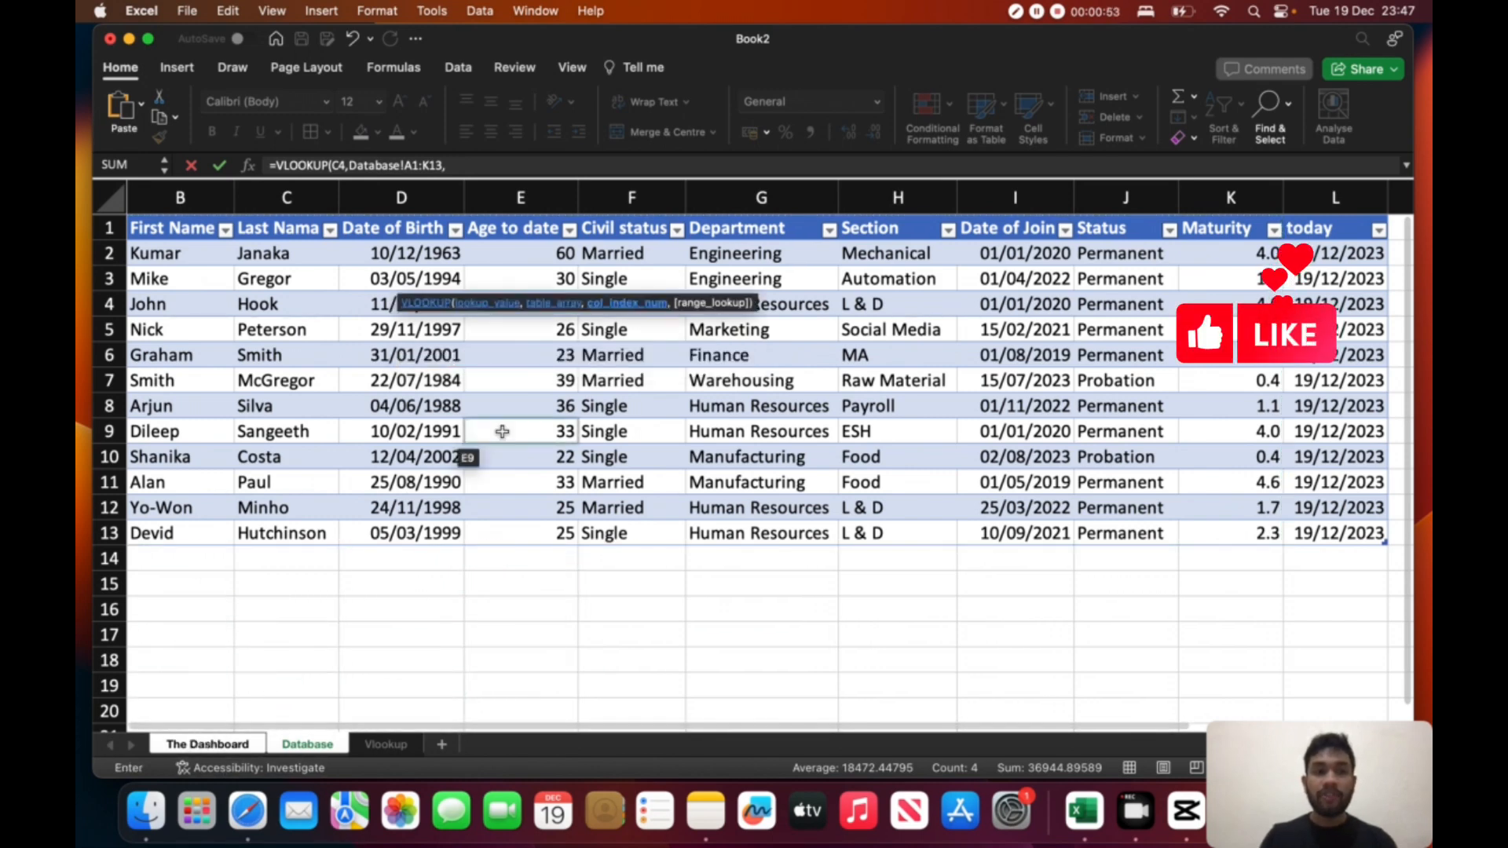
- Complete the first name VLOOKUP with column index 2 and FALSE for an exact match
scroll(500, 432, left, 3)
scroll(310, 326, up, 2)
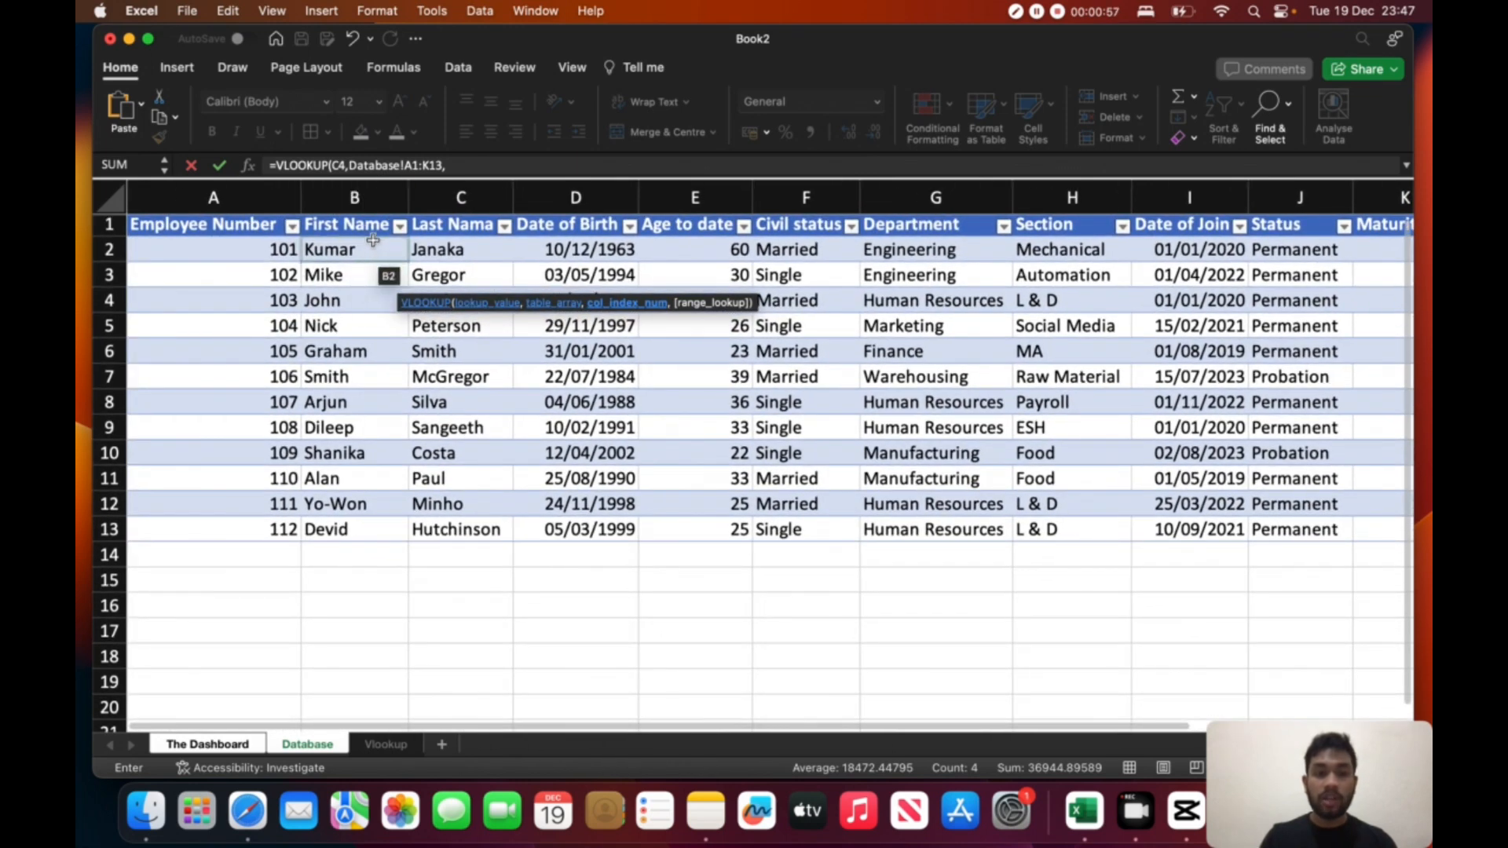
text(2)
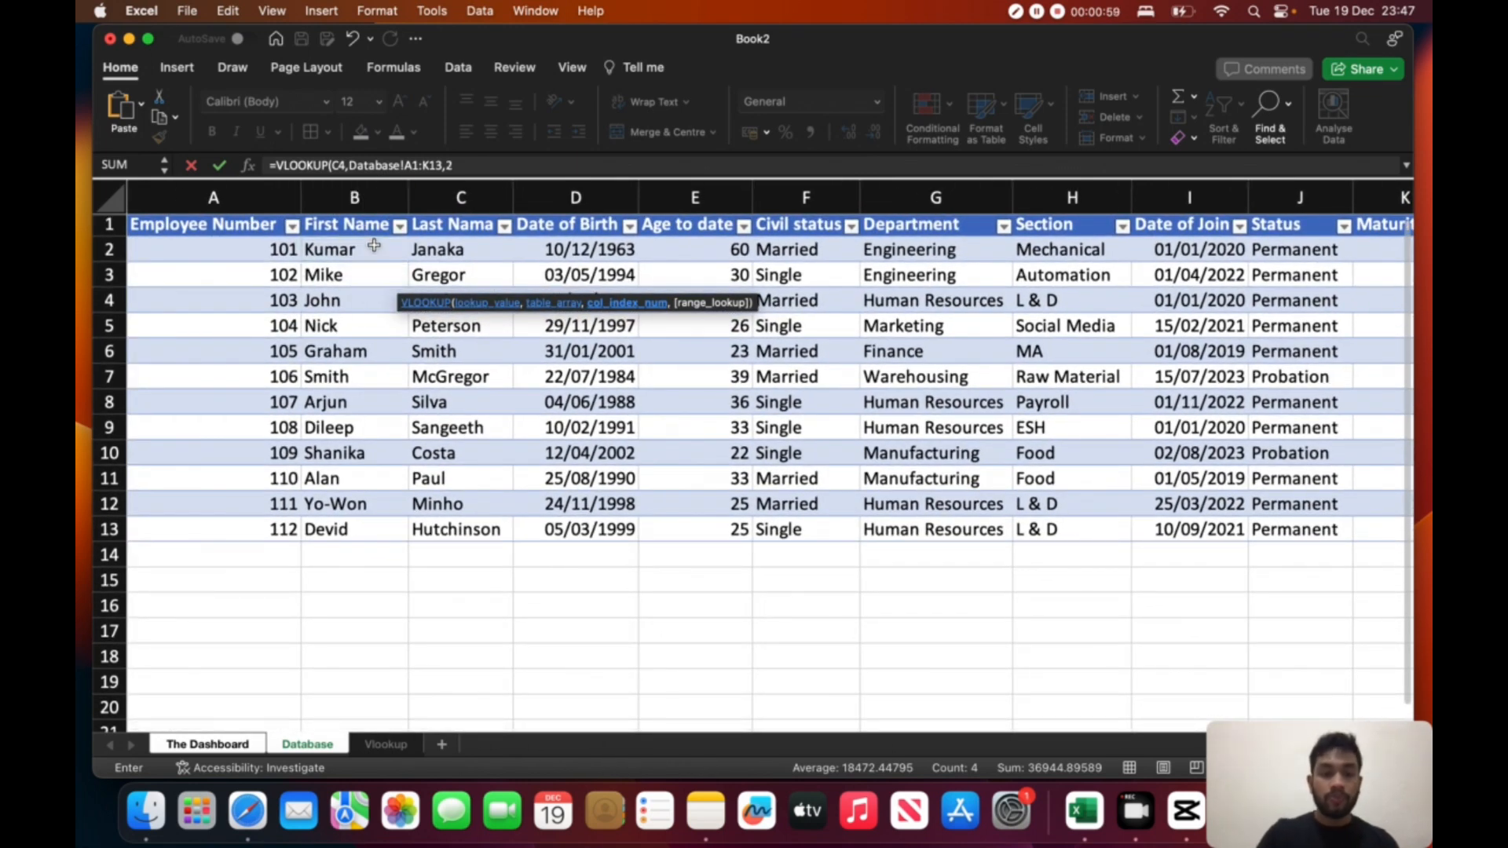
text(,)
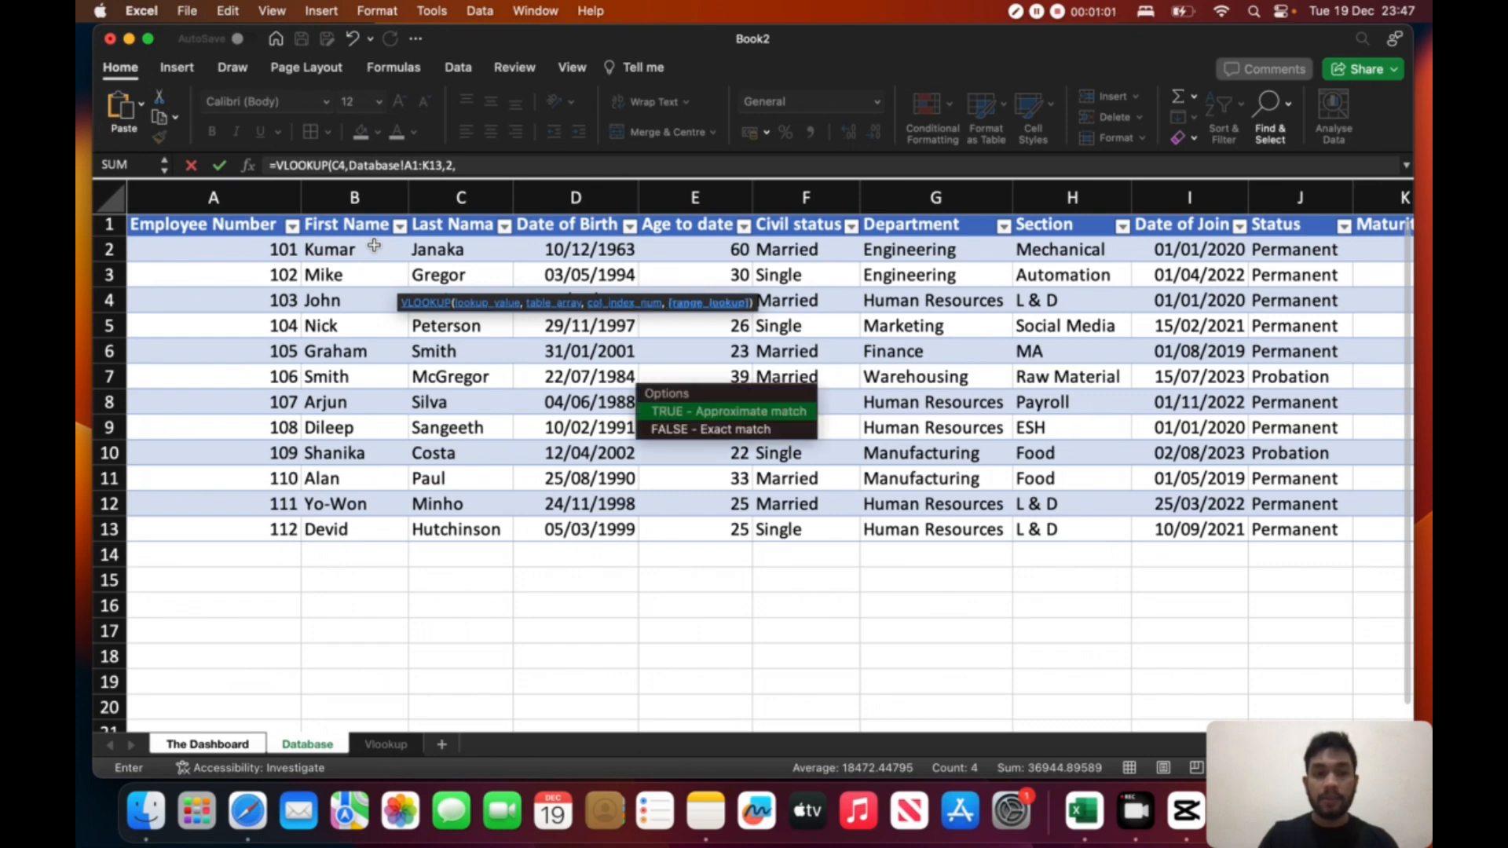
key(Down)
key(Tab)
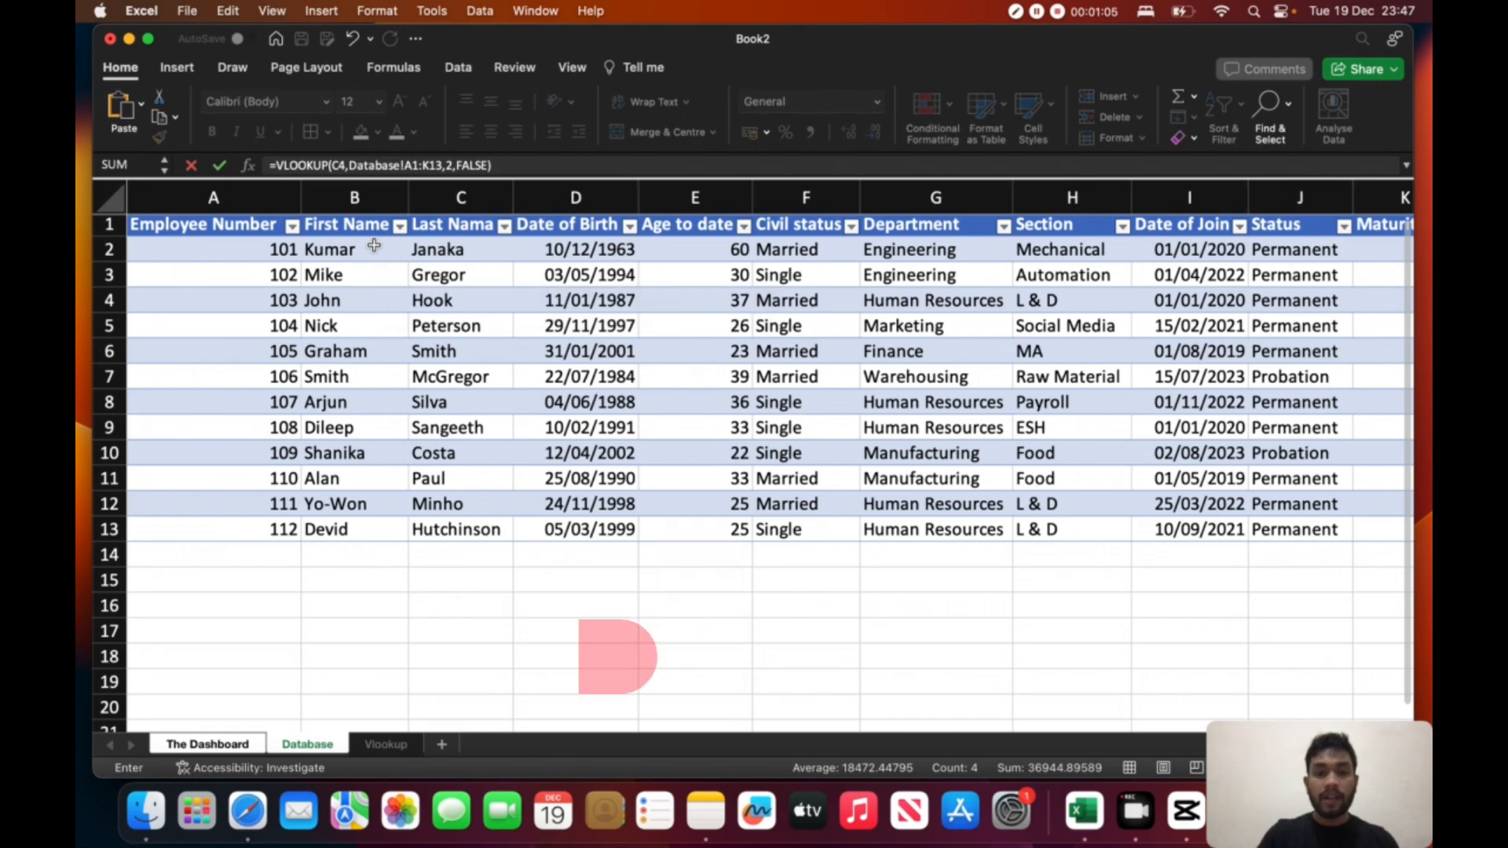
key(Return)
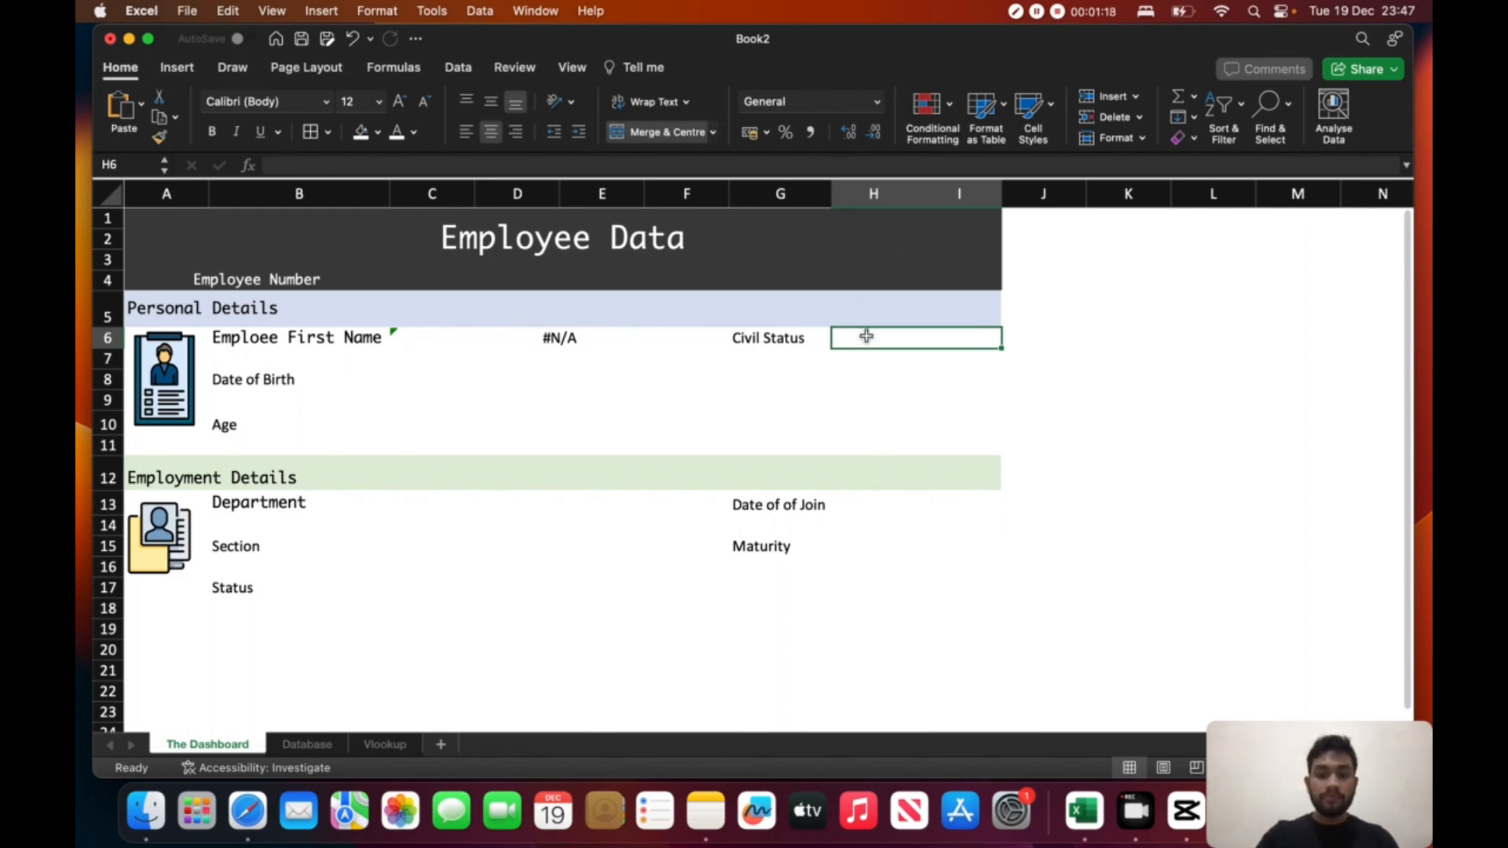
- Start a VLOOKUP formula in the Civil Status cell H6 with lookup value C4 and table array Database!A1:K13
text(=VLOOKUP()
click(421, 283)
text(,)
click(307, 745)
drag(243, 228, 1170, 538)
text(,)
- Replace the stray Database reference in the Civil Status VLOOKUP with column index 6 and FALSE, completing the formula
click(220, 751)
click(323, 750)
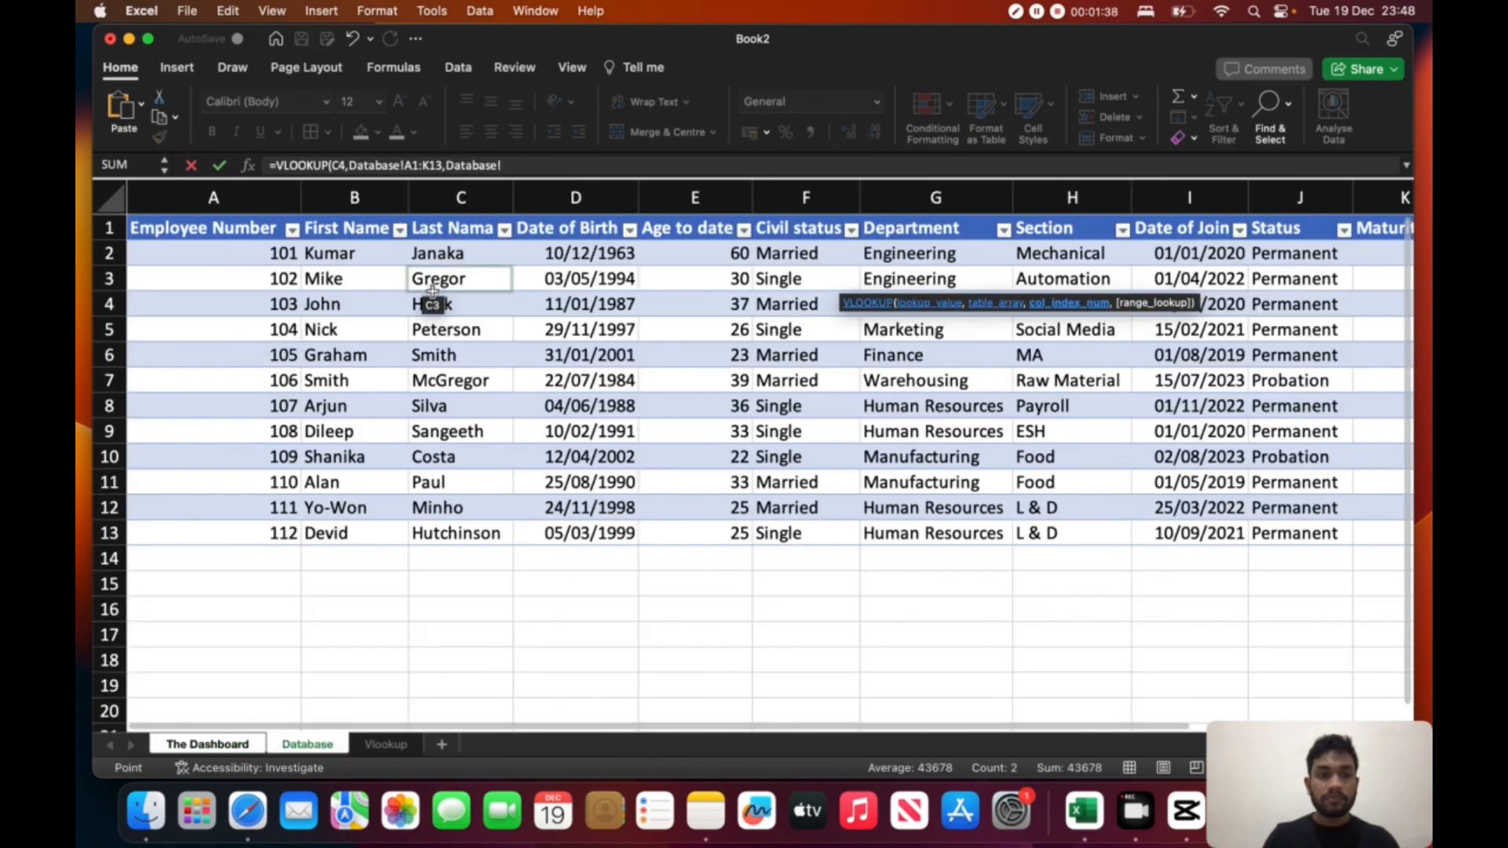
drag(503, 165, 446, 166)
text(6,FALSE))
key(Return)
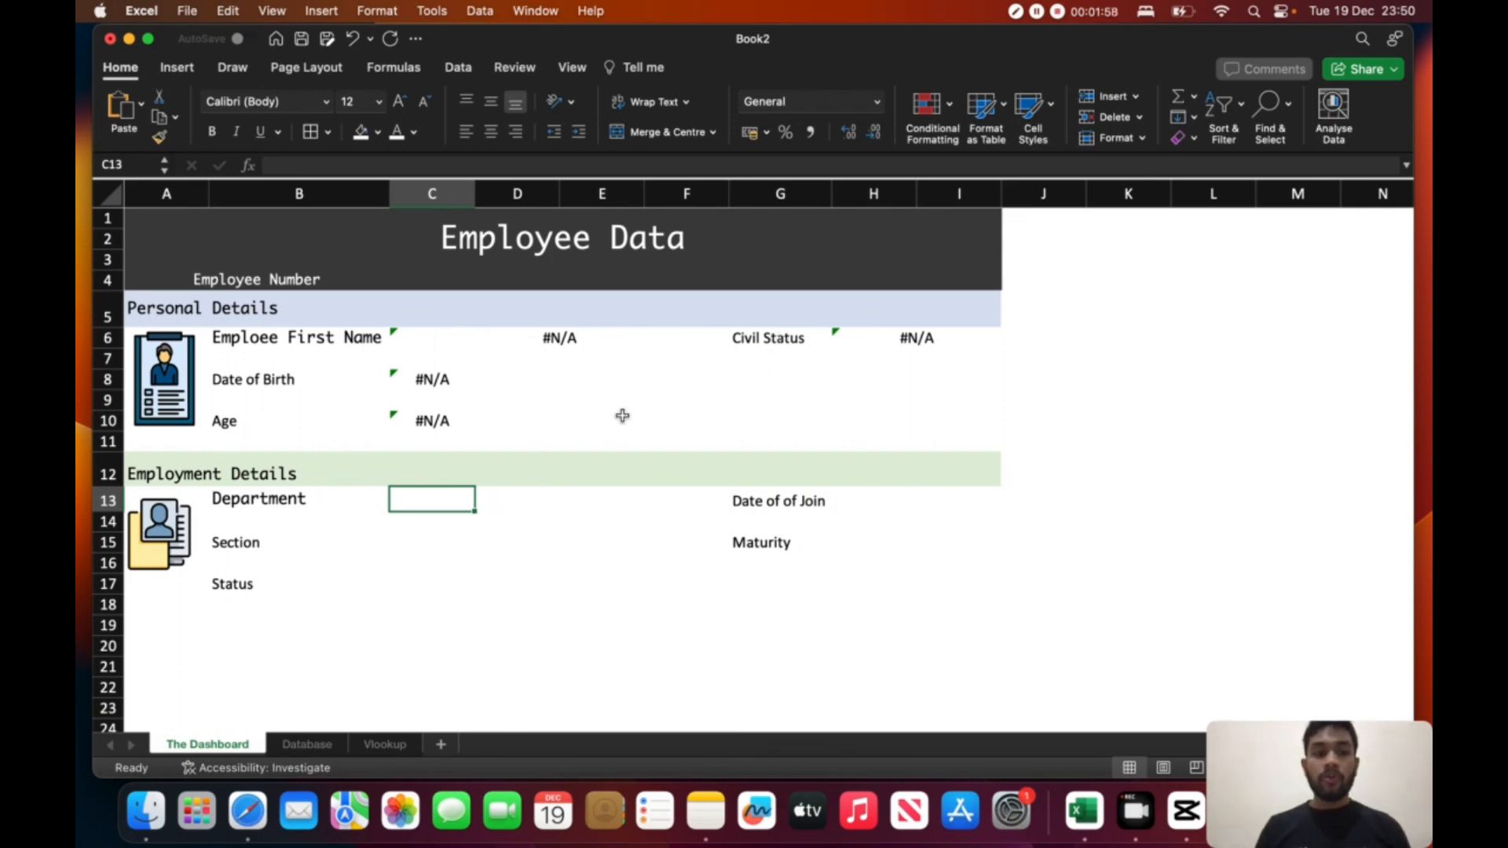
- Enter a VLOOKUP in Department cell C13 that looks up C4 in the Database table's First Name to today columns, with match type 0
text(=VLOOKUP()
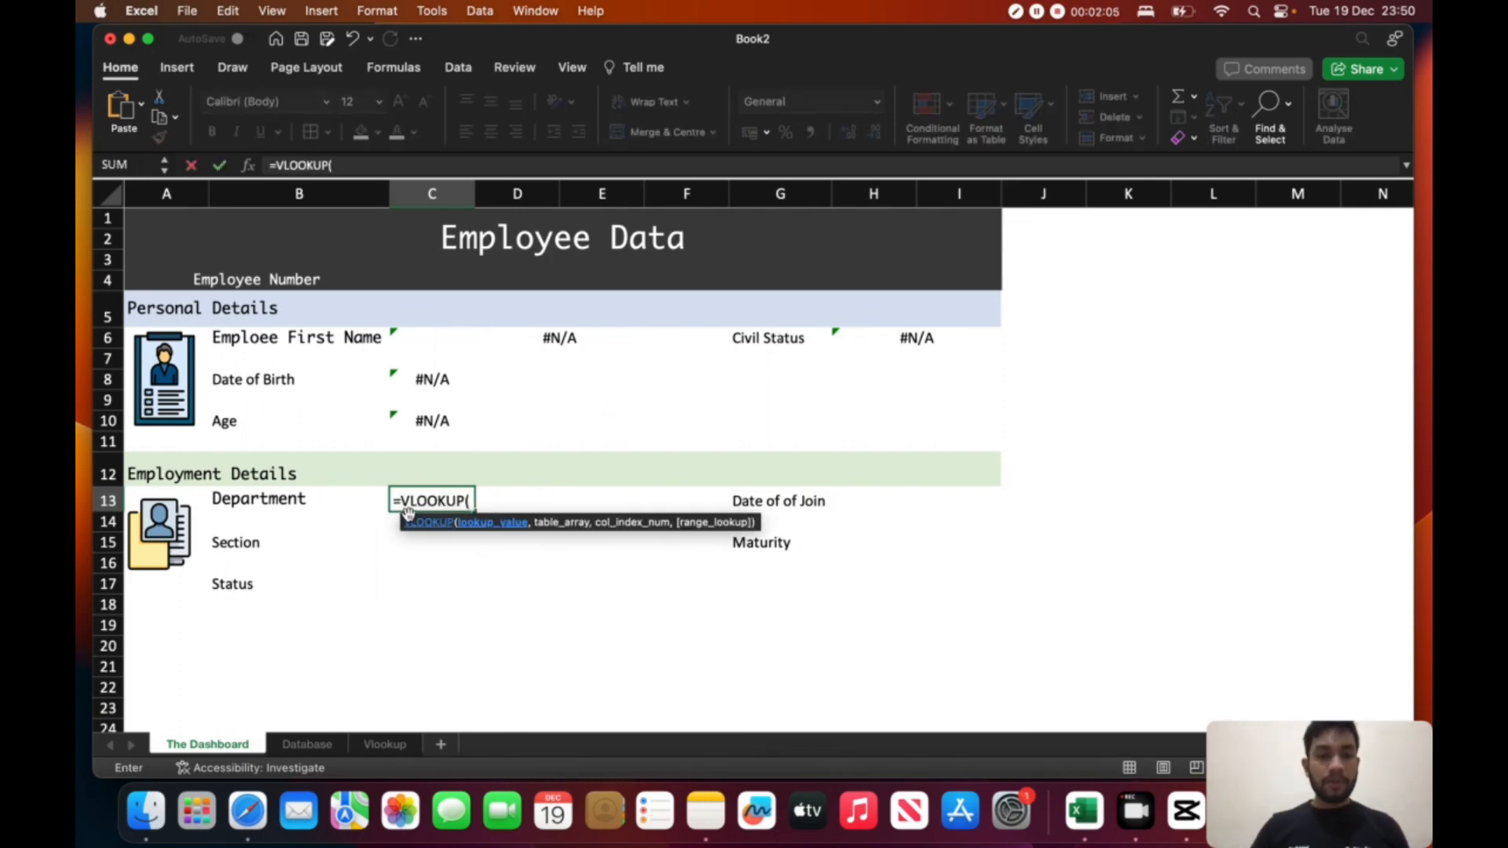
click(440, 280)
text(,)
click(307, 745)
drag(181, 220, 1131, 275)
drag(1132, 275, 1383, 537)
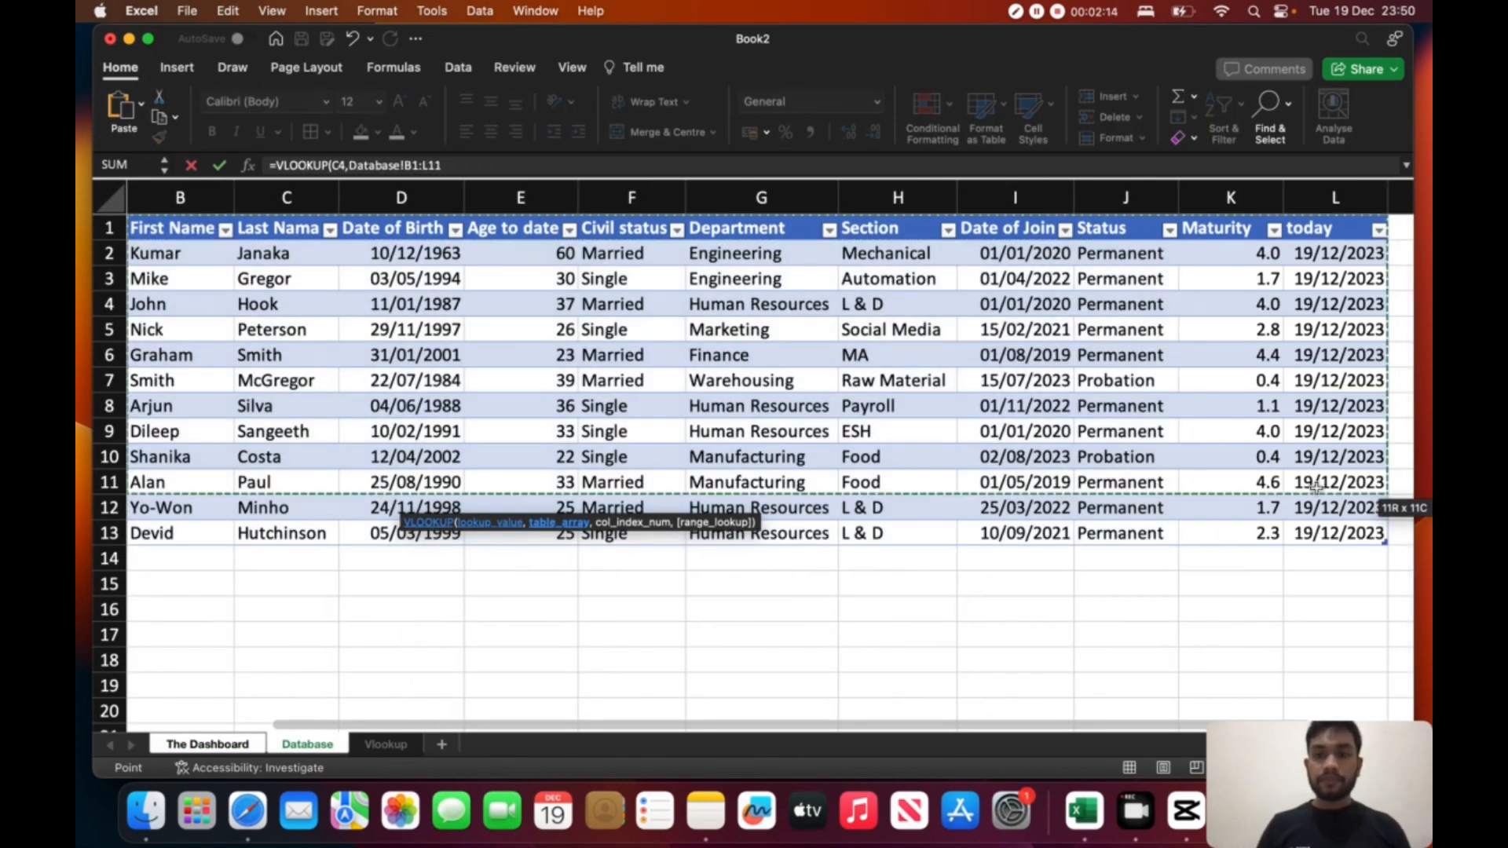
text(,[First Name)
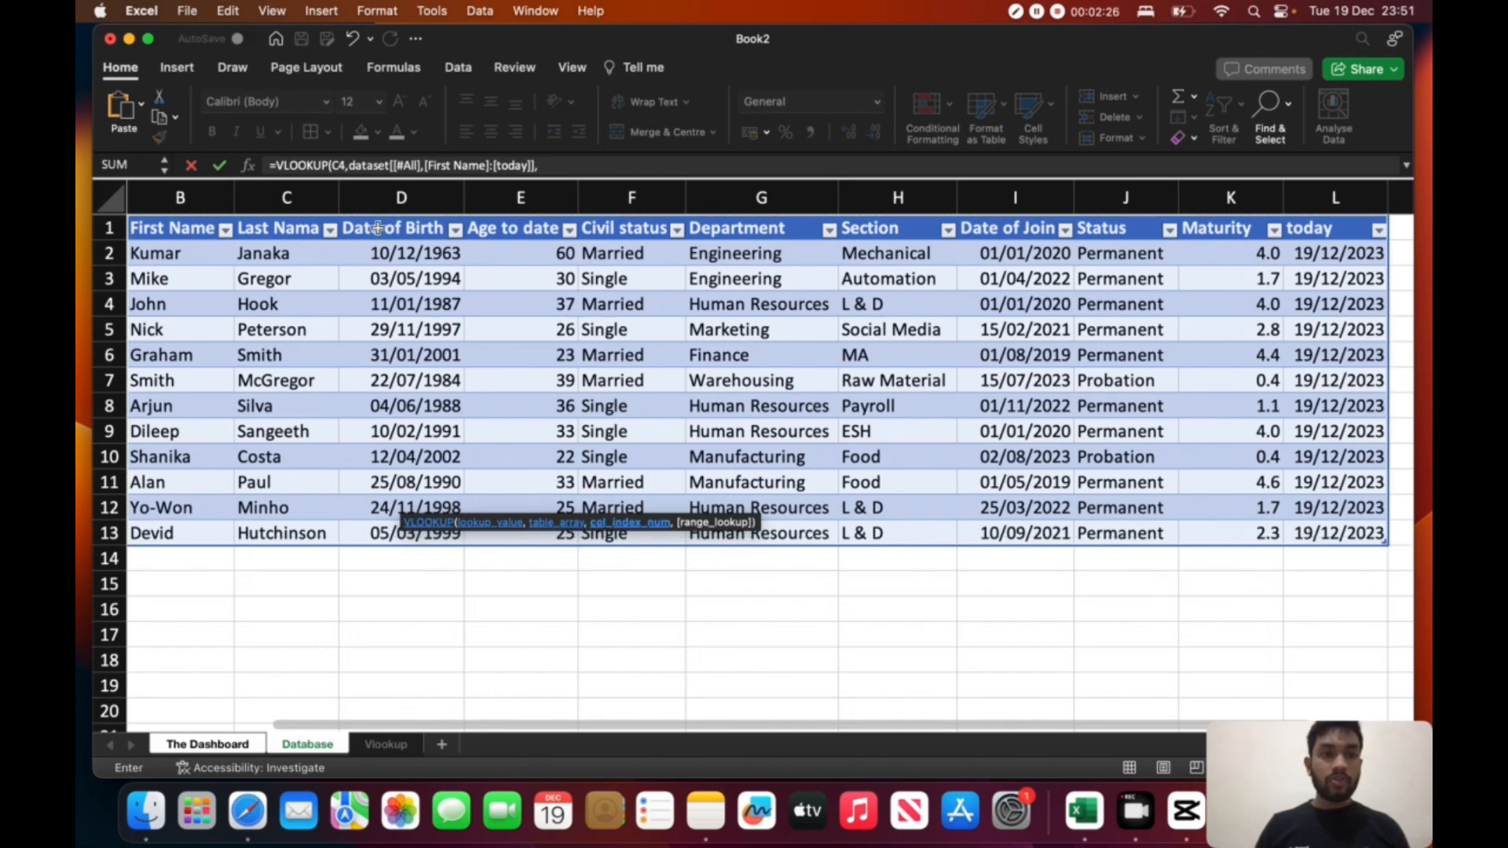
text(,0))
key(Return)
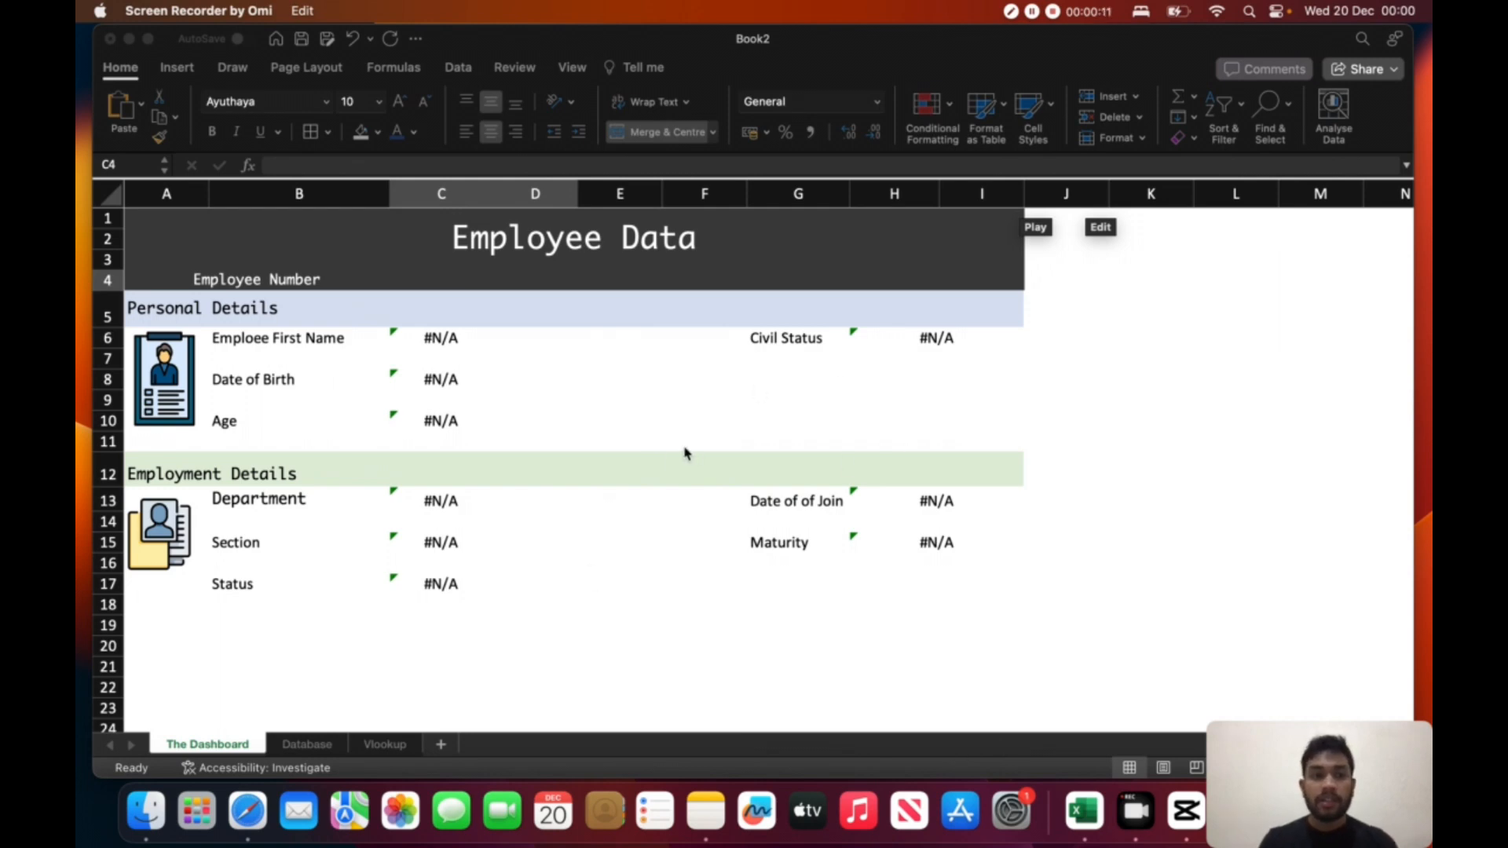
- Check the Database sheet and enter its first record's employee number in the dashboard's Employee Number cell C4
click(415, 279)
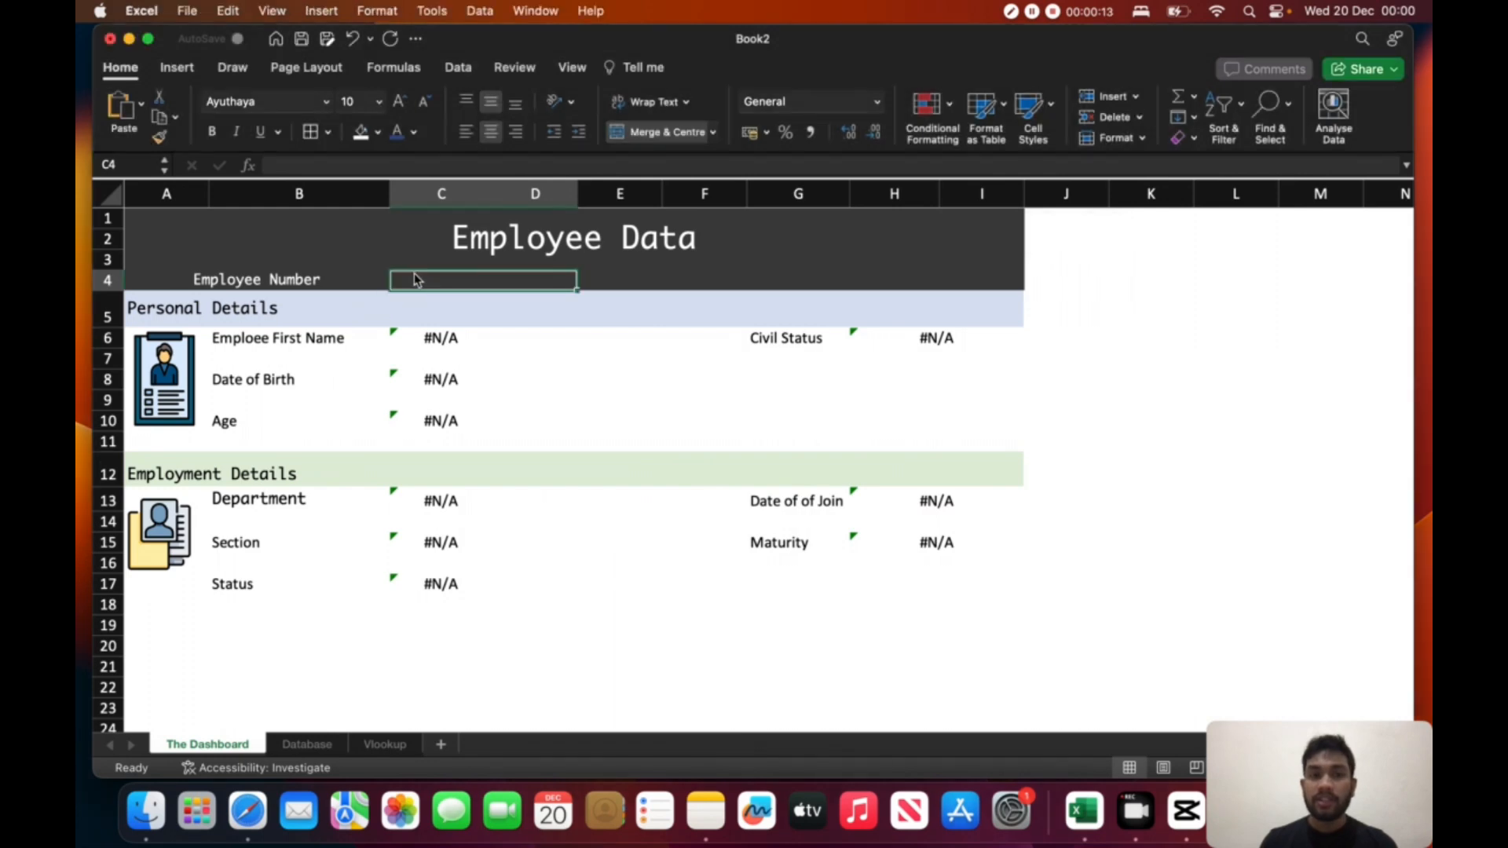
click(308, 745)
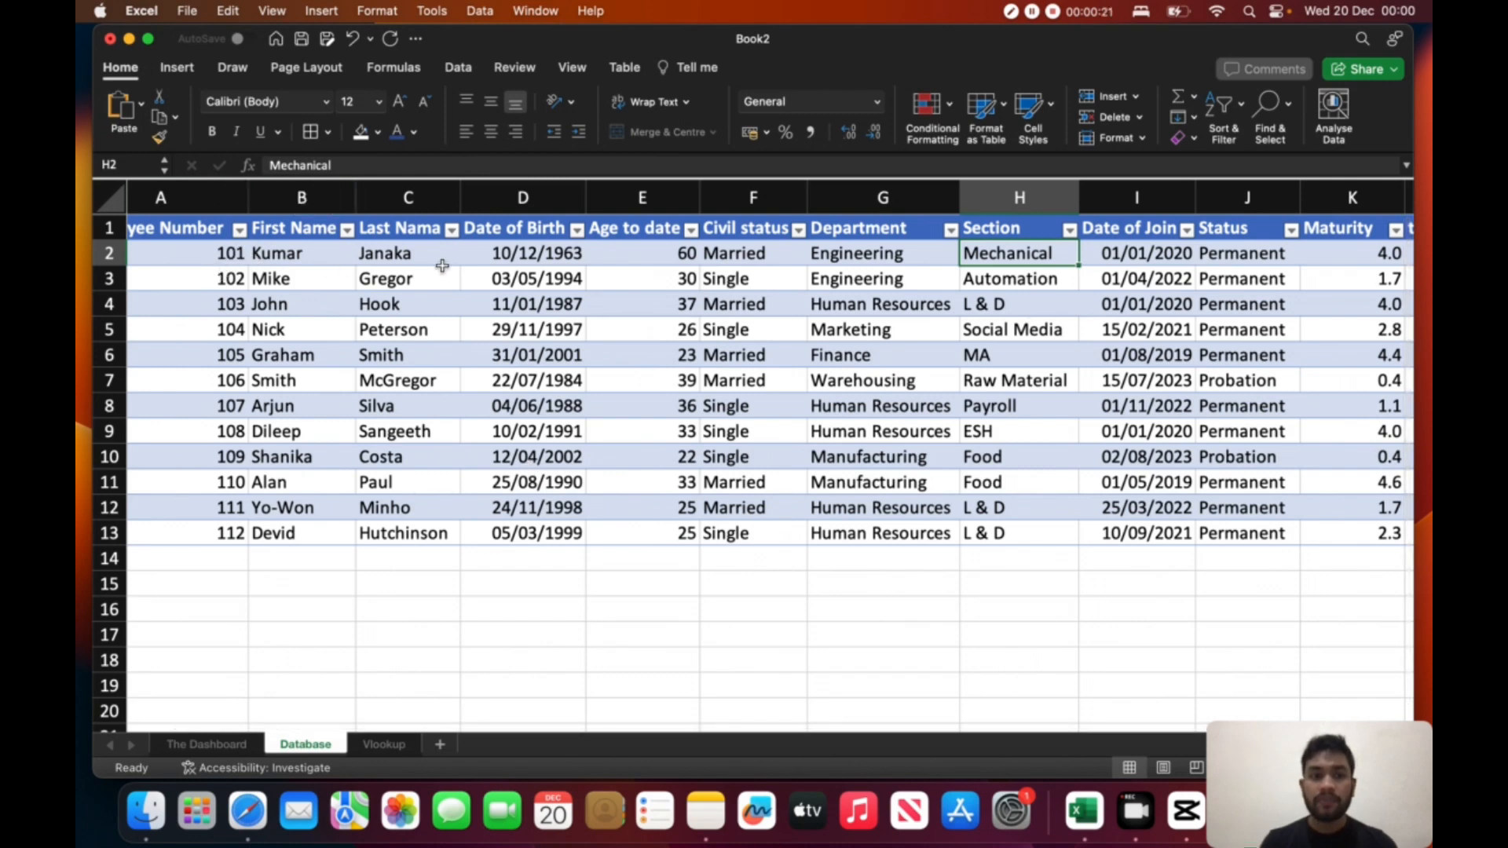
click(211, 746)
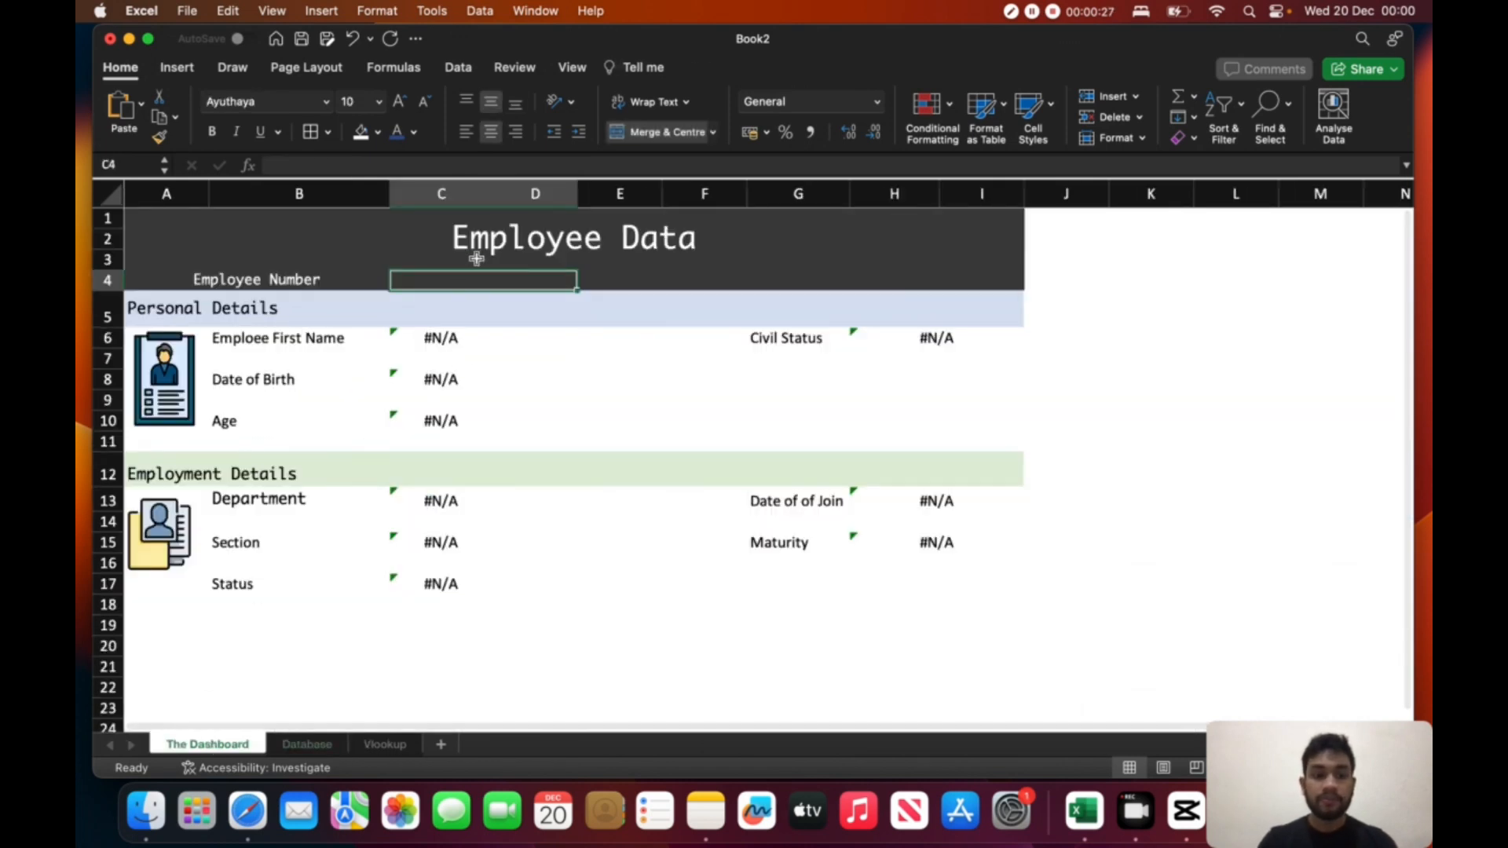
text(101)
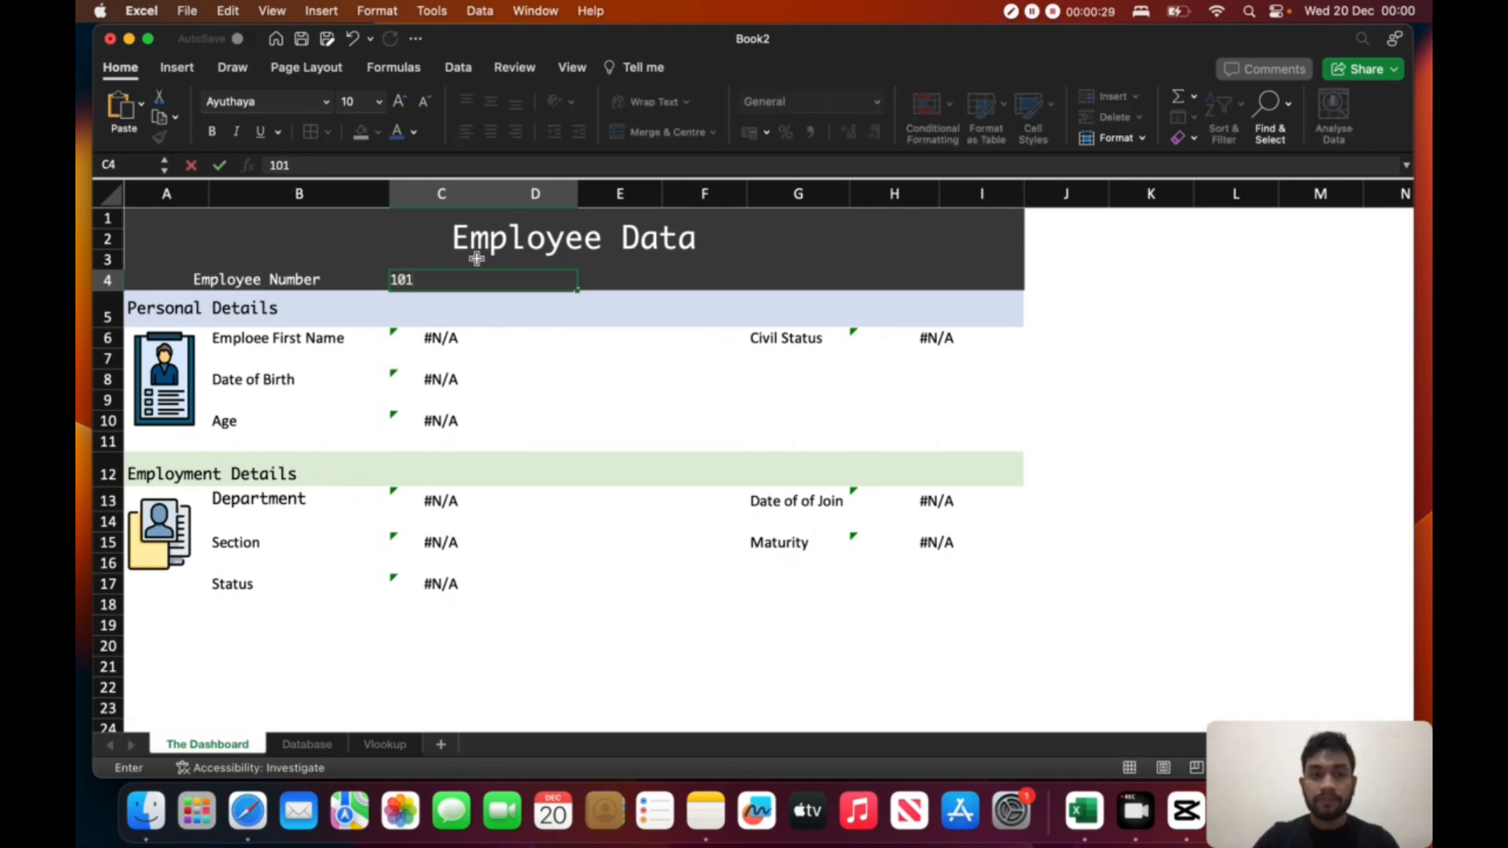
key(Return)
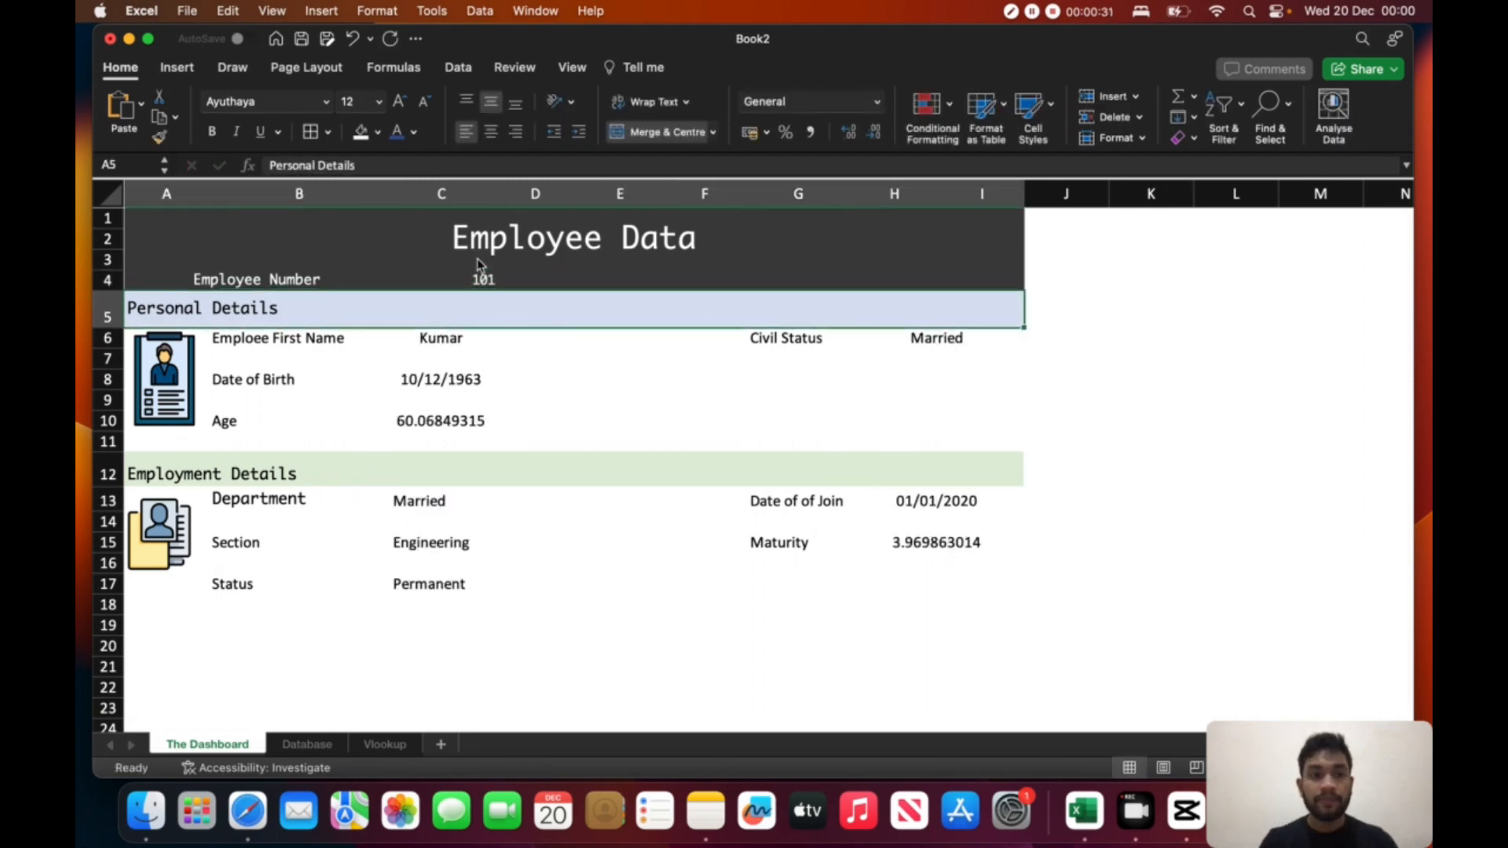
- Reduce the Age value in cell C10 to zero decimal places
click(510, 380)
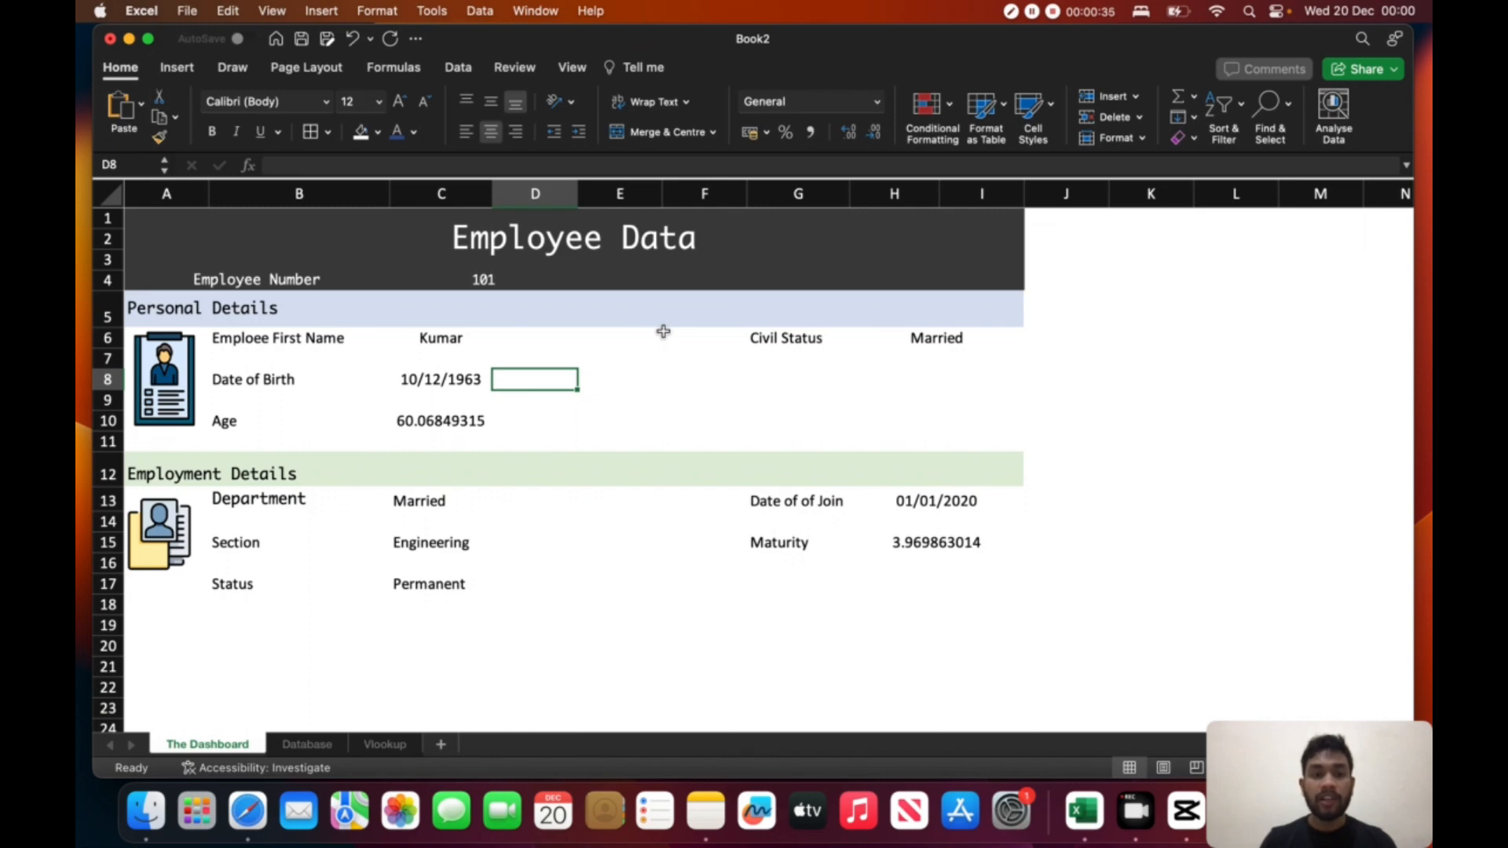
click(445, 421)
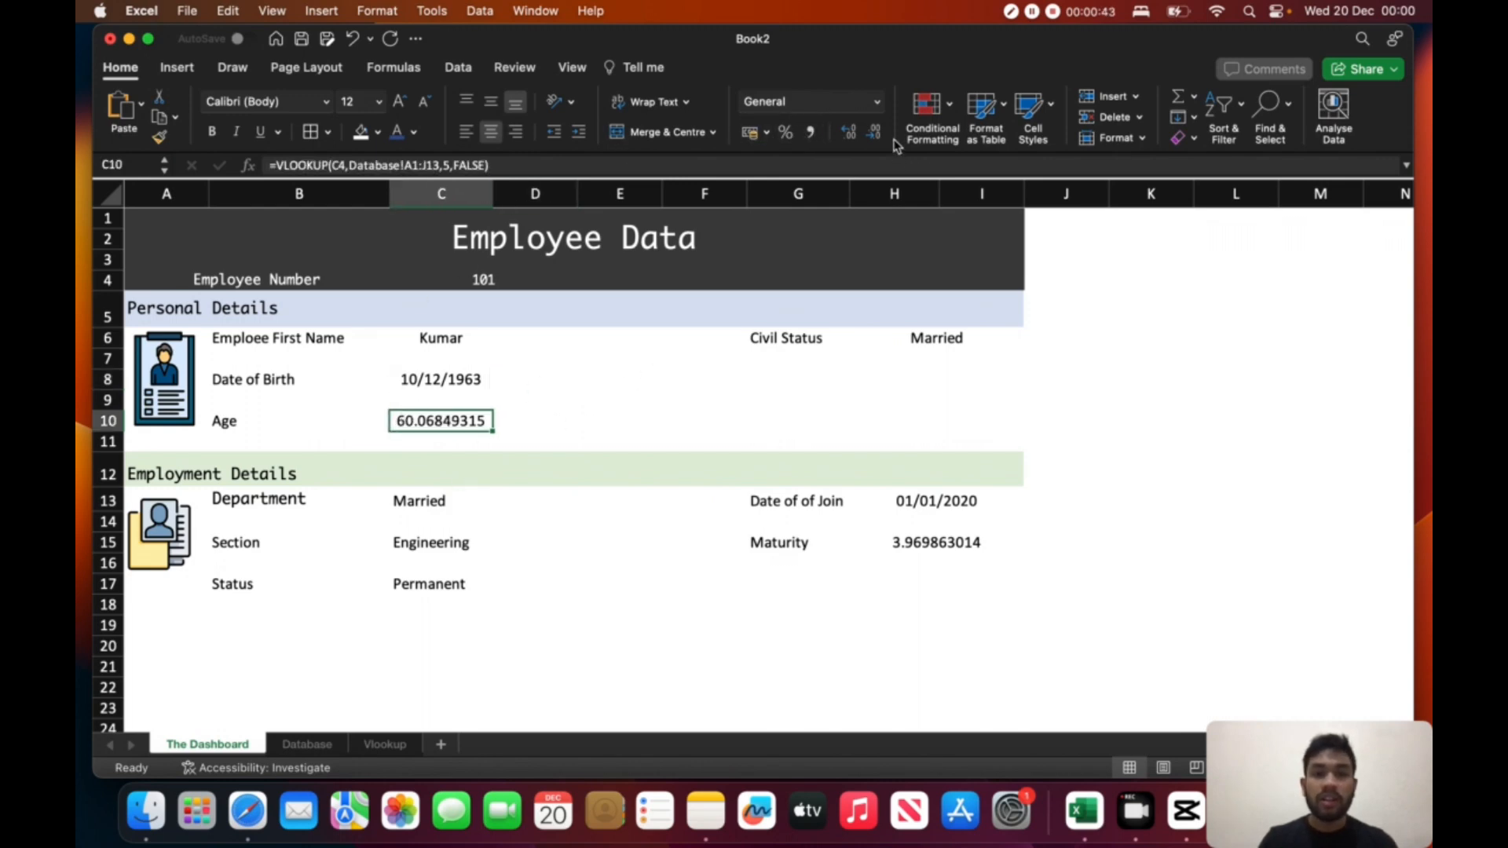
click(874, 132)
click(875, 132)
click(874, 132)
click(875, 132)
click(874, 132)
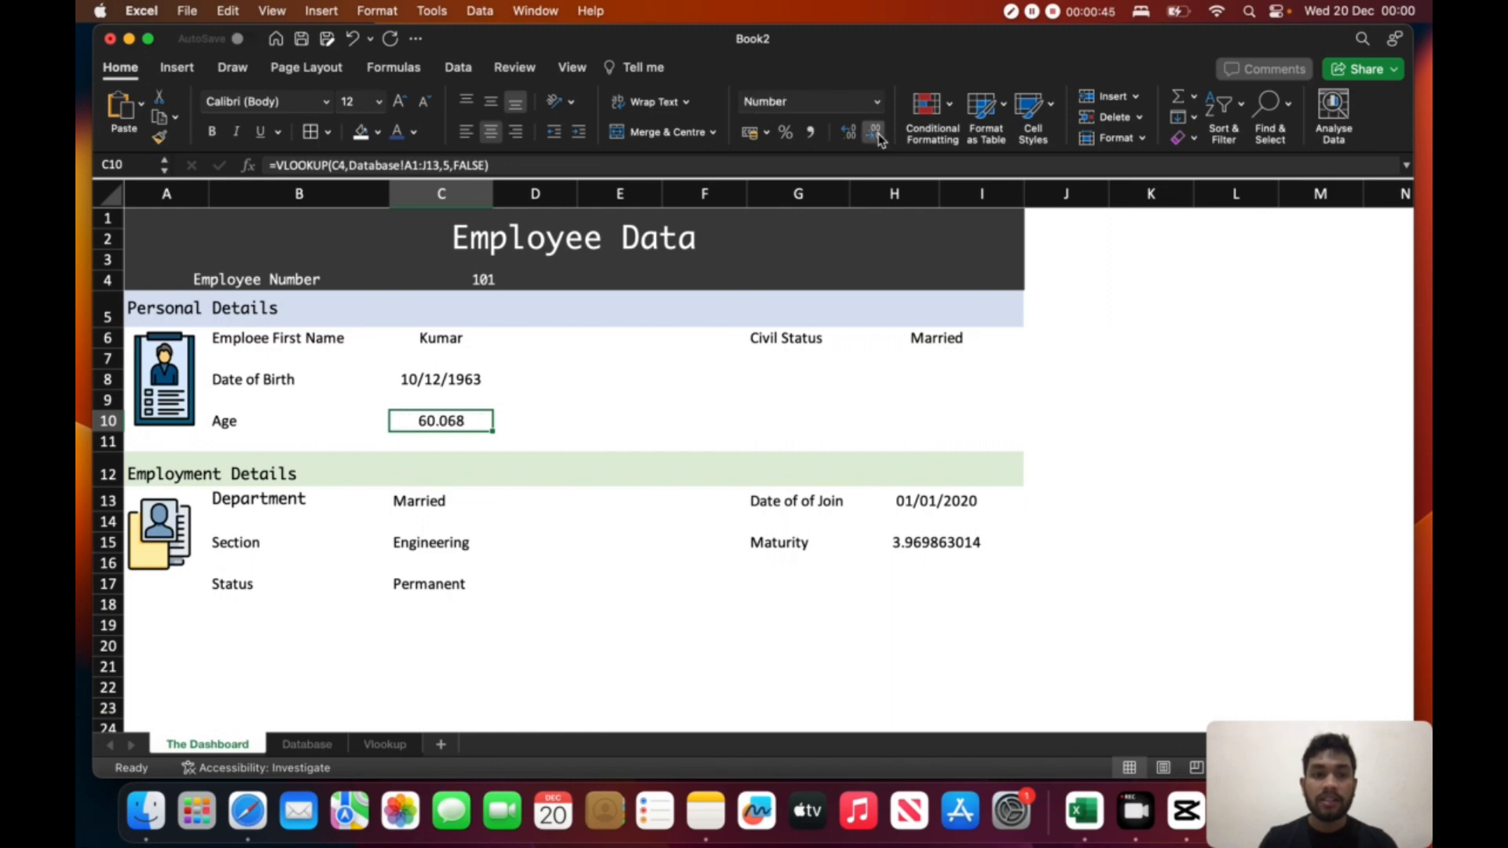
click(876, 134)
click(876, 134)
click(876, 133)
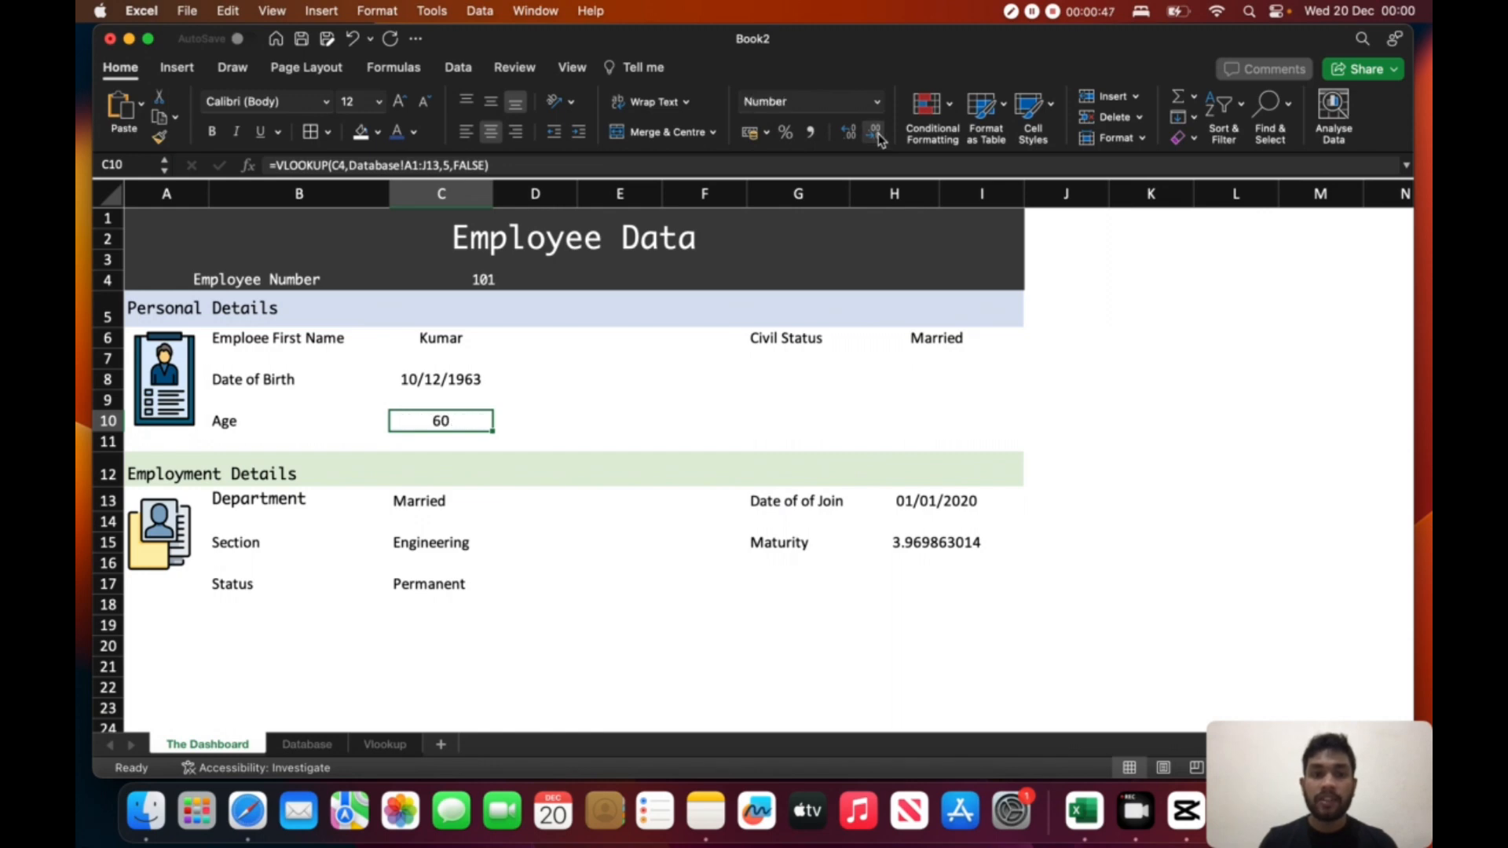
- Reduce the Maturity value in cell H15 to two decimal places
click(922, 542)
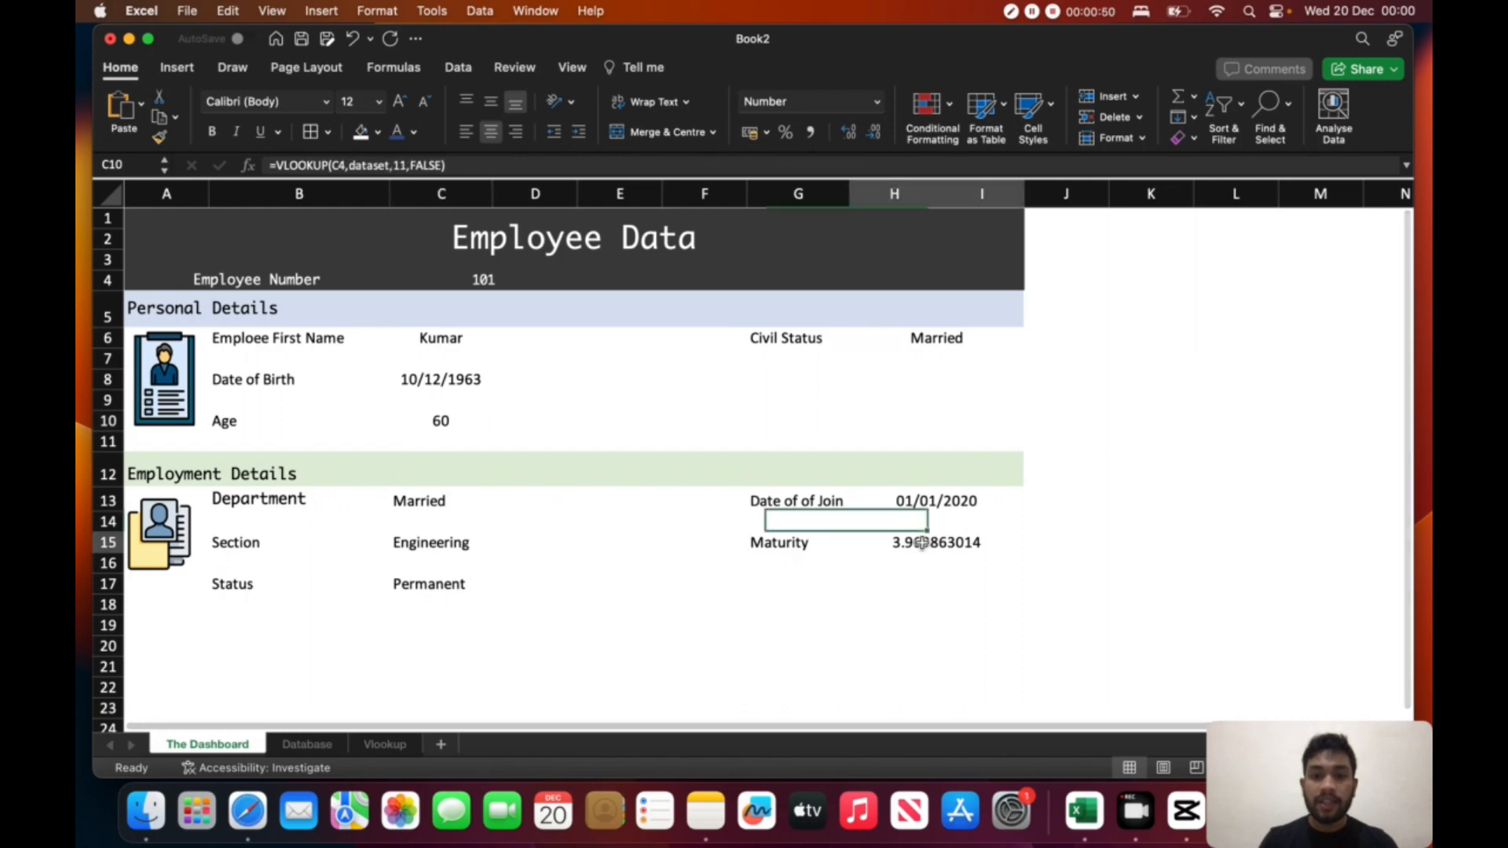
click(875, 134)
click(876, 134)
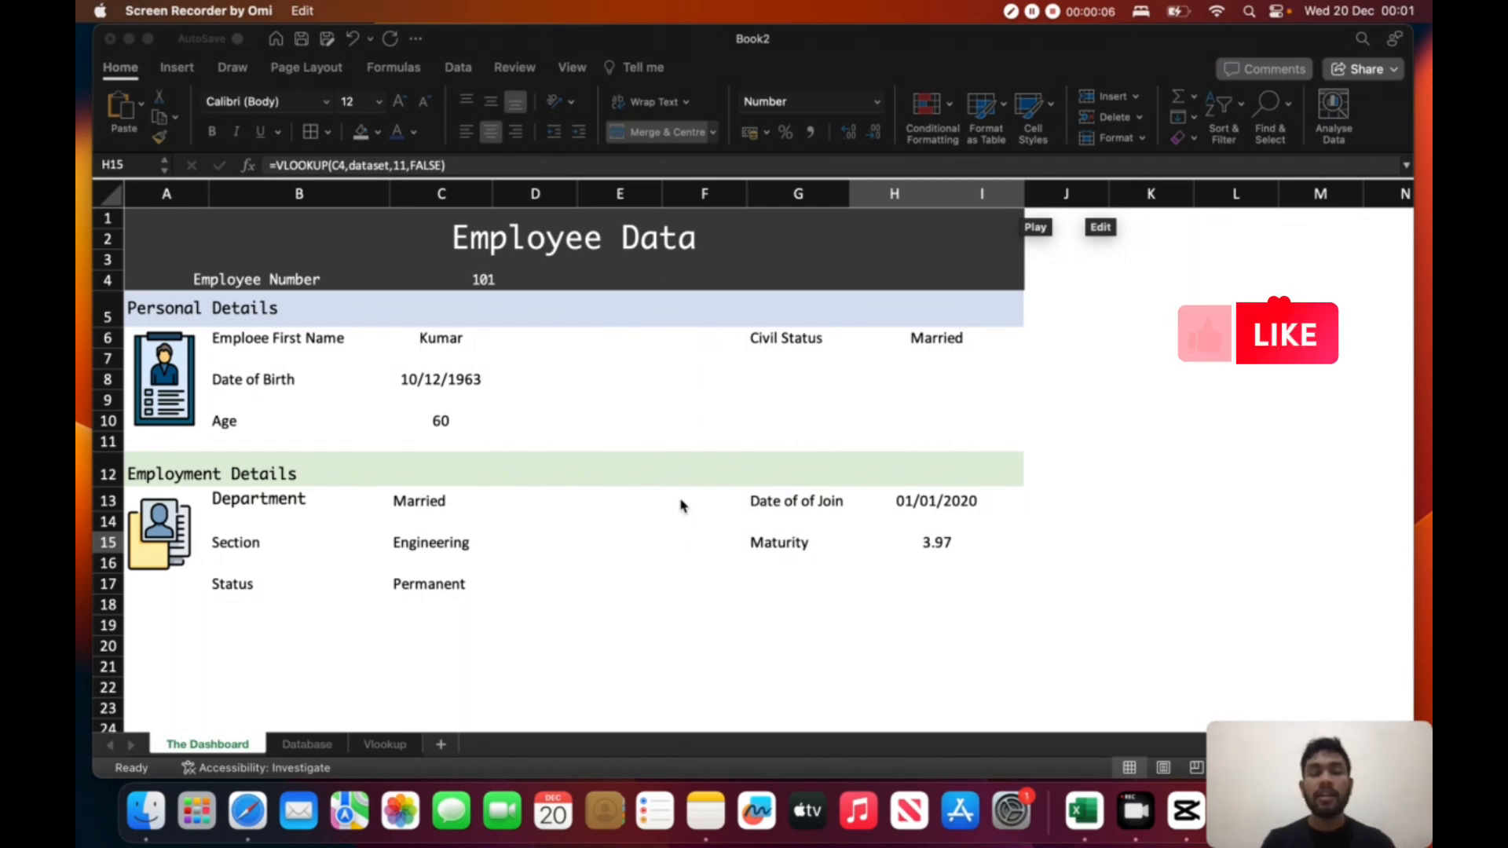
- Colour the Personal Details values in C6, C8, C10 and H6 with the font colour Blue, Accent 1, Darker 25%
click(441, 341)
click(442, 340)
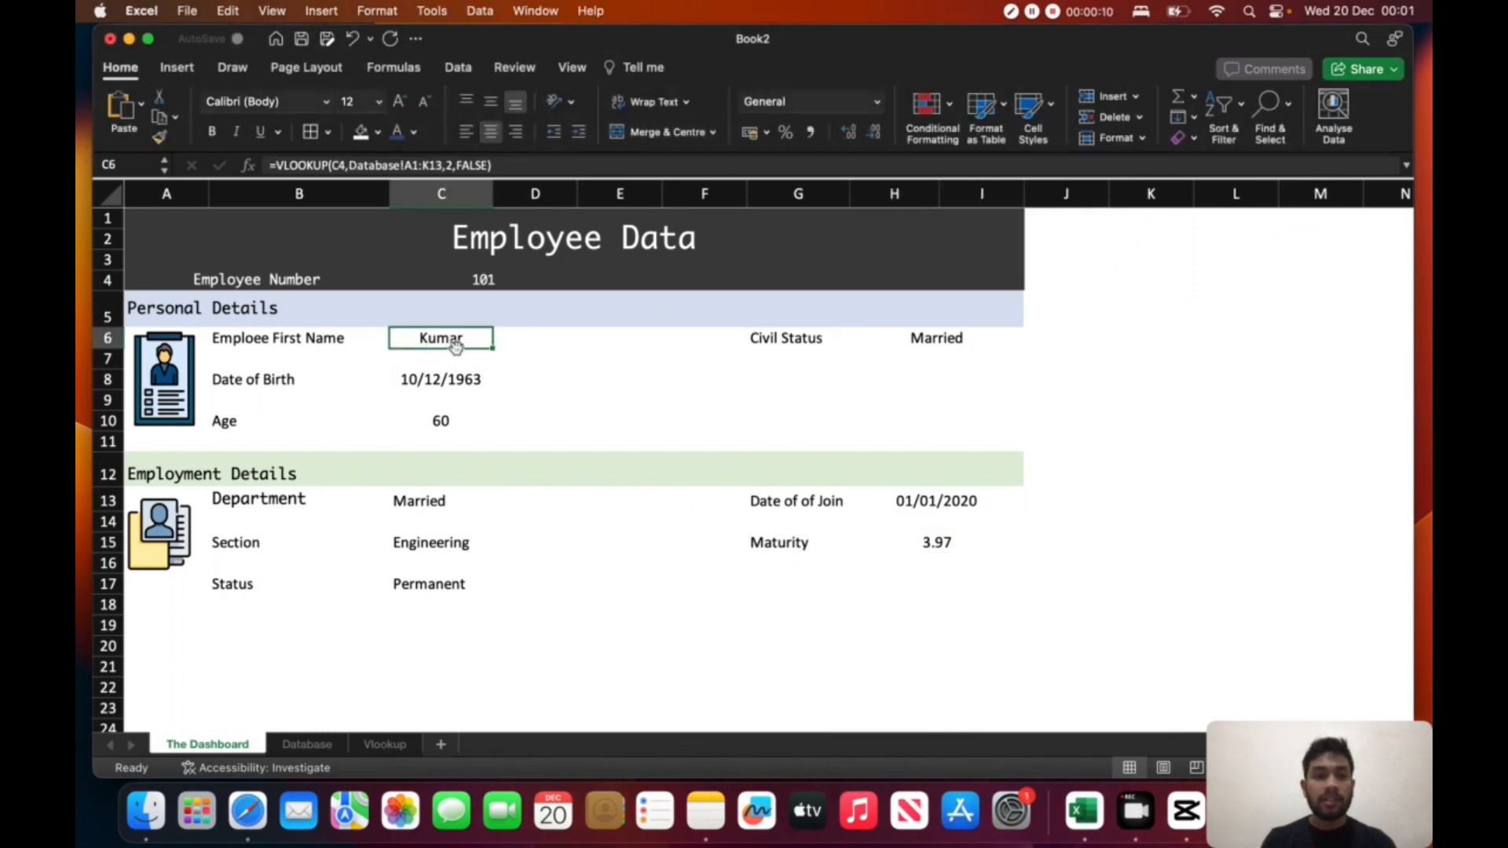
click(414, 133)
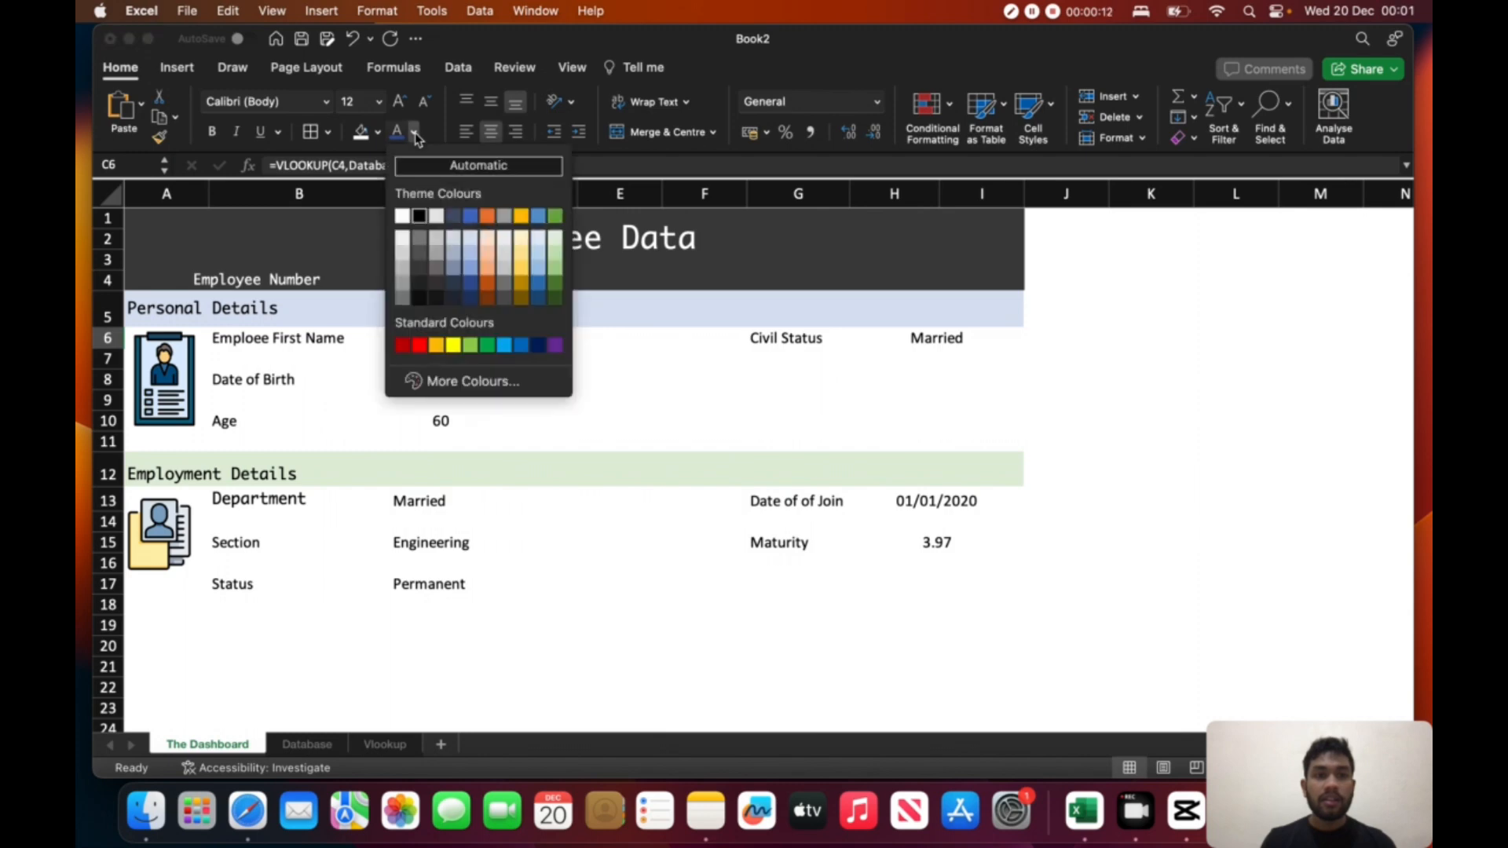
click(475, 289)
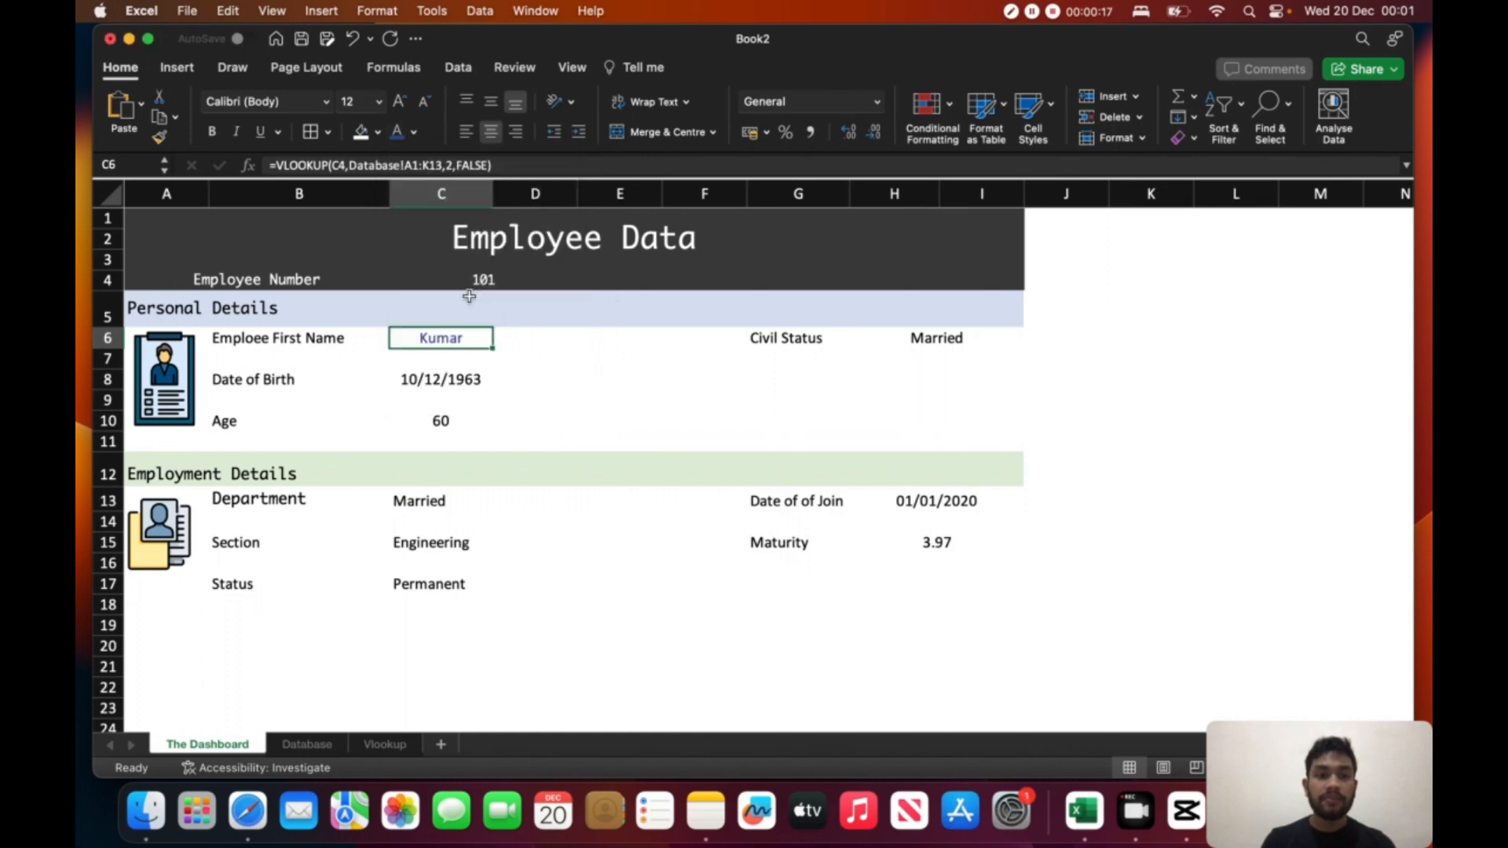
click(449, 377)
click(398, 131)
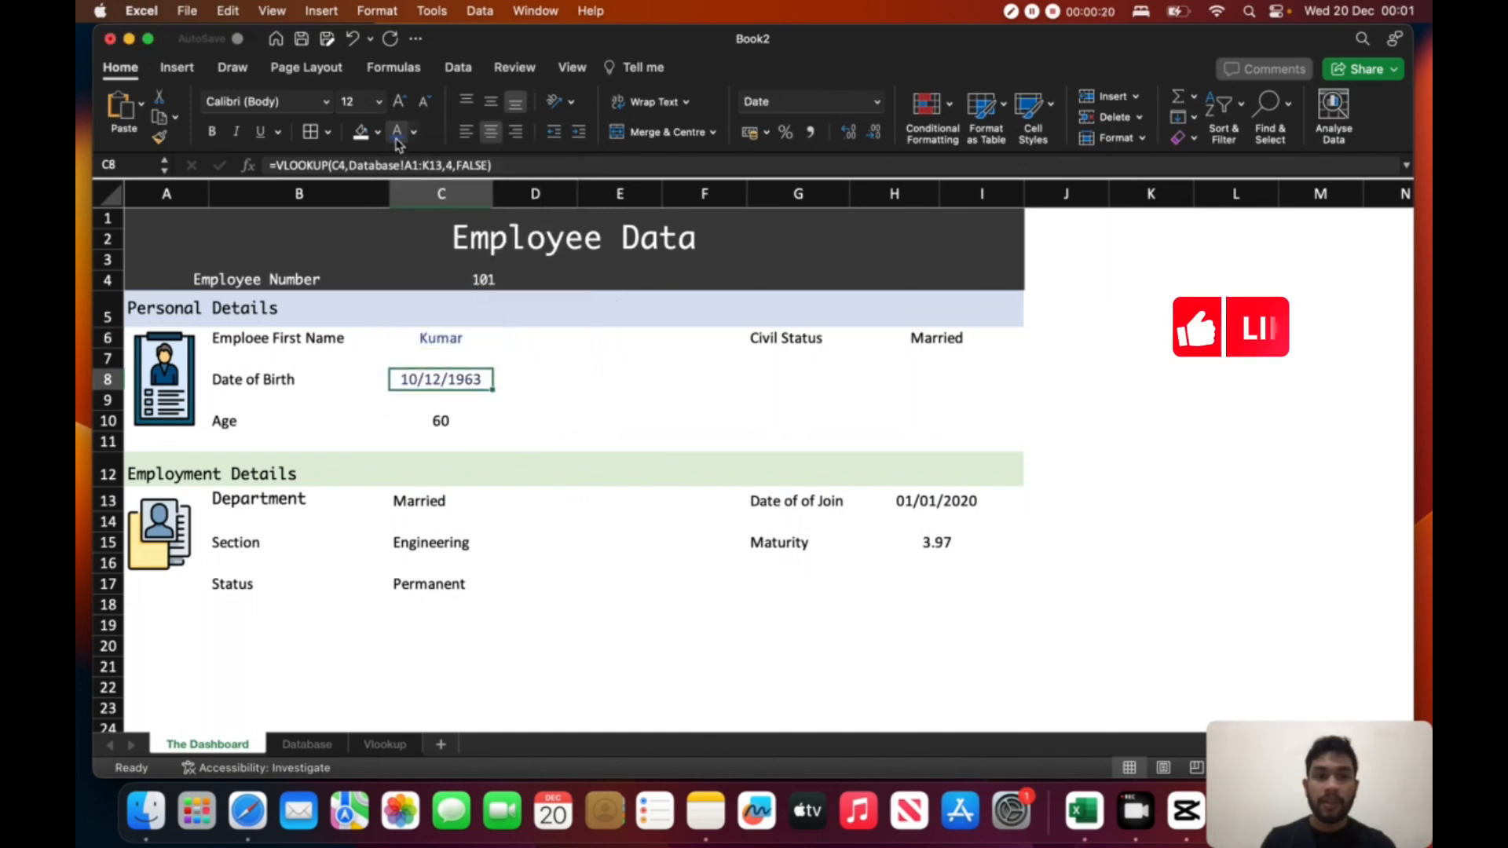
click(463, 417)
click(397, 132)
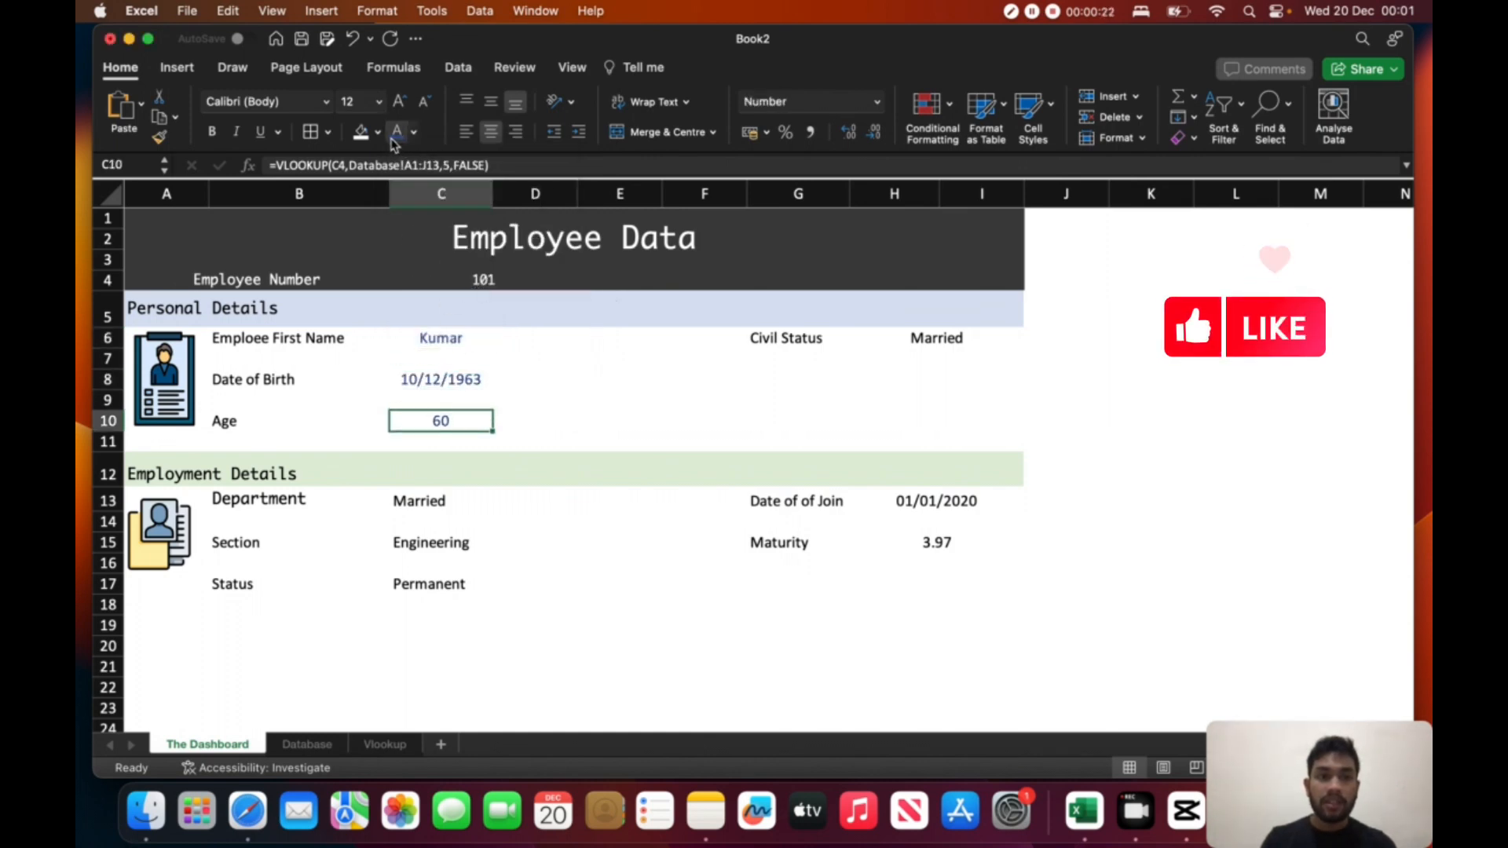
click(931, 343)
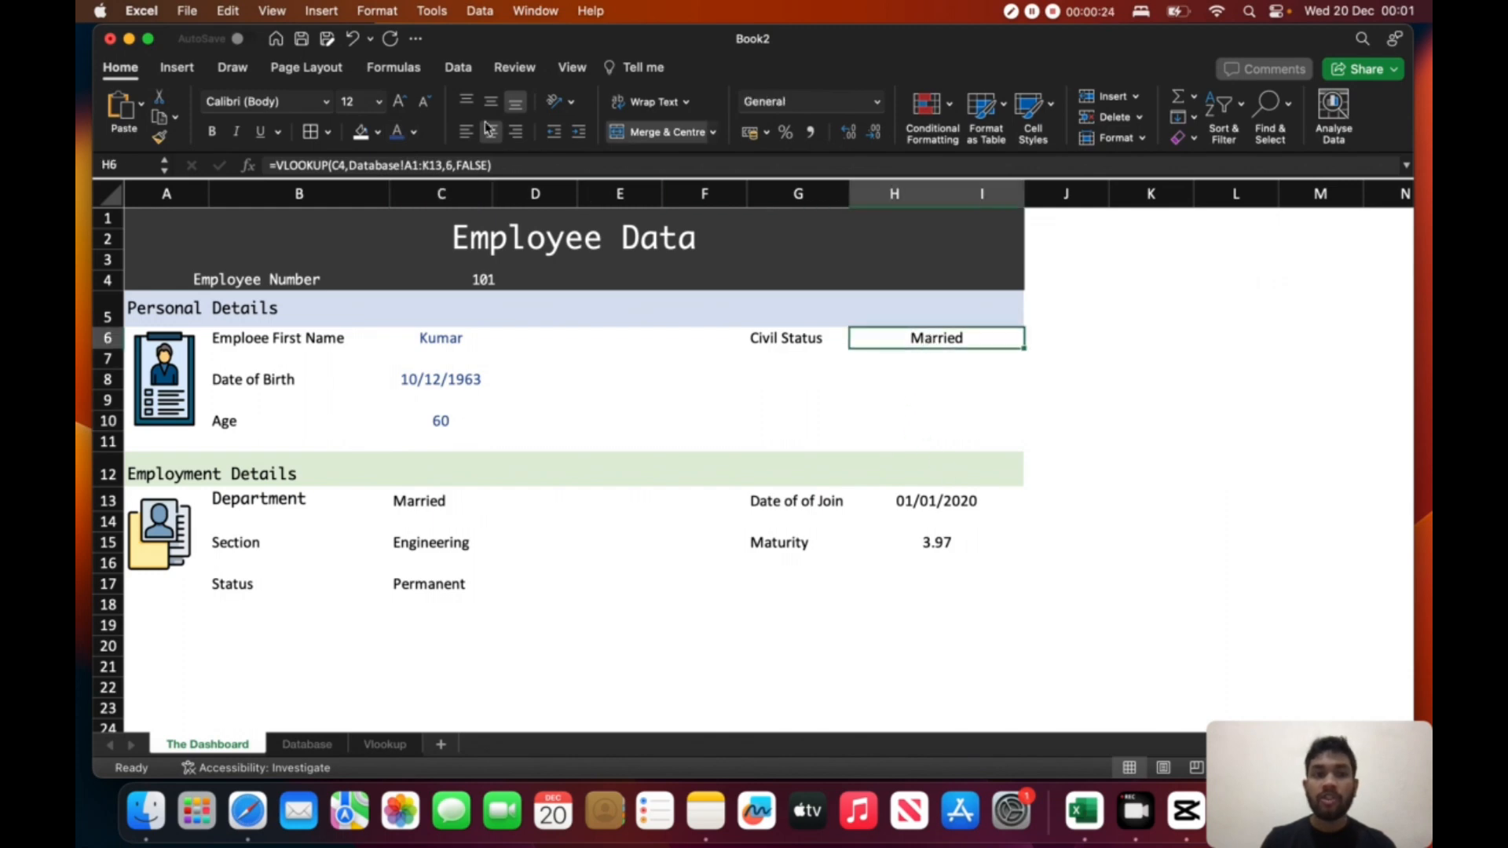
click(397, 136)
- Apply the same blue font colour to the Department, Section and Status values in C13, C15 and C17
click(424, 505)
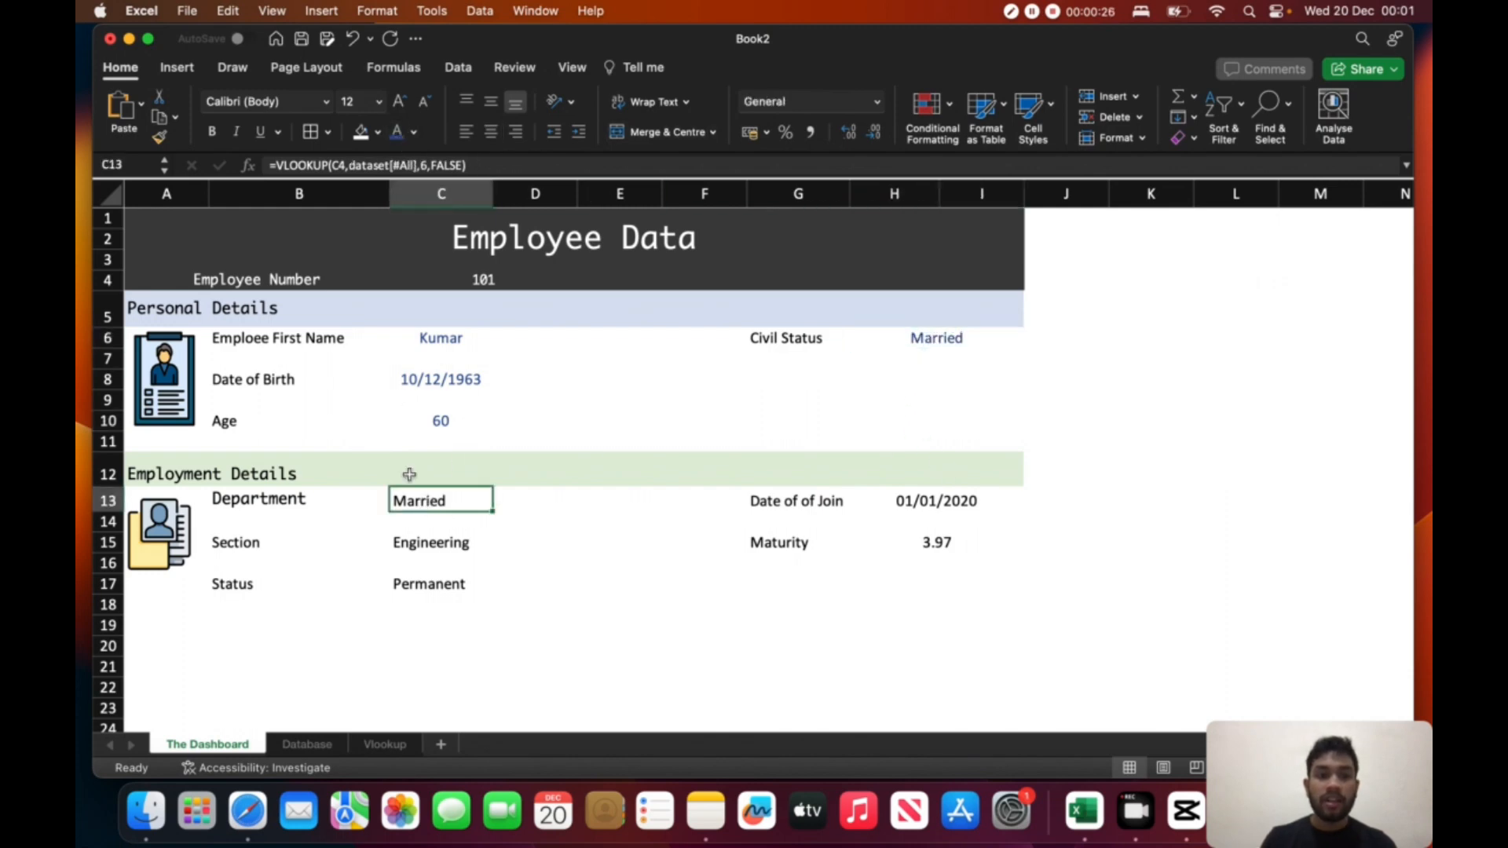
click(397, 135)
click(436, 538)
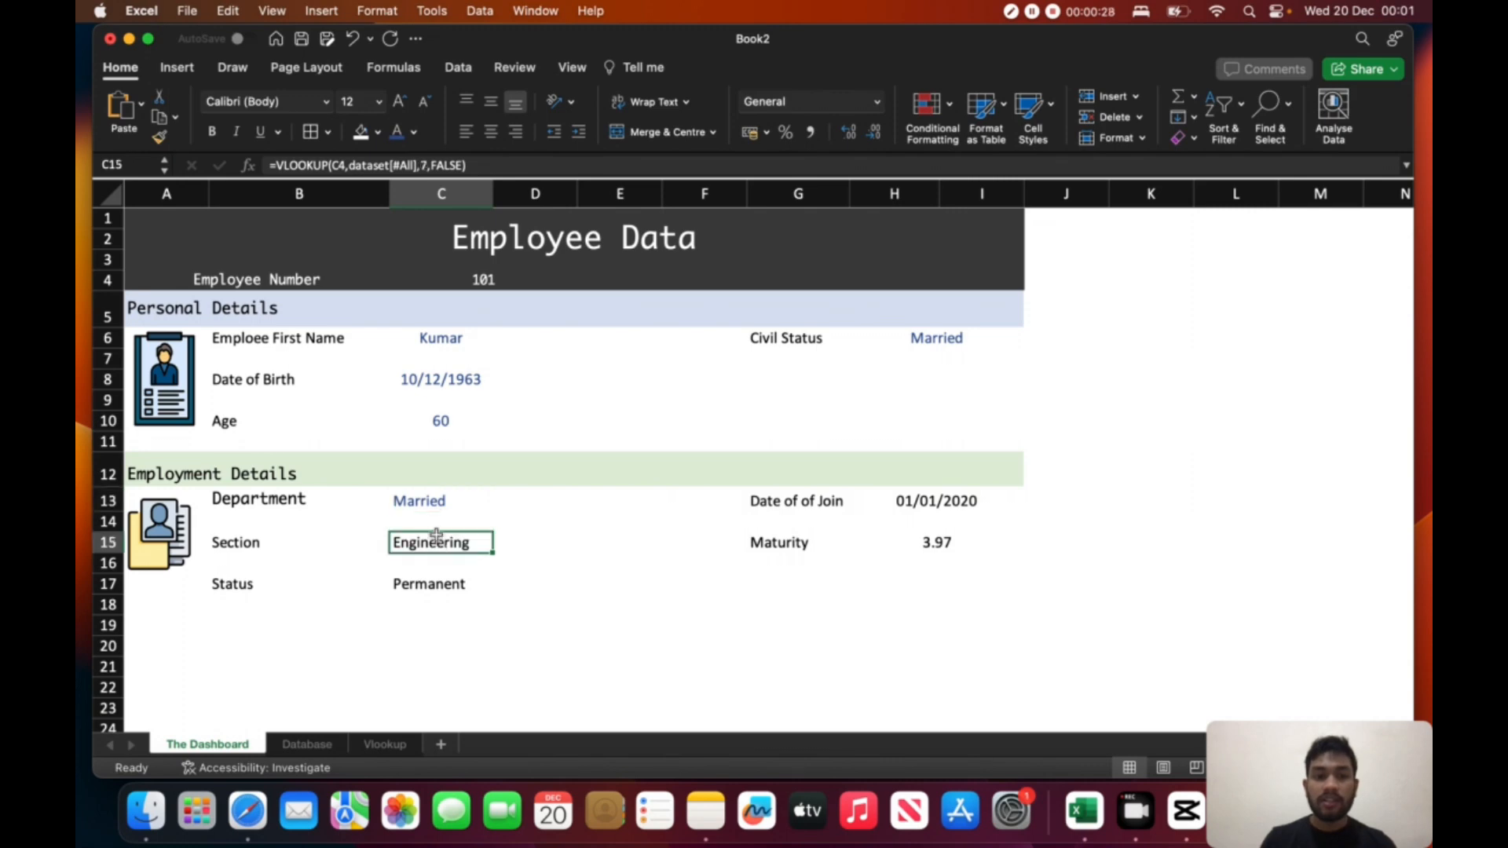
click(448, 570)
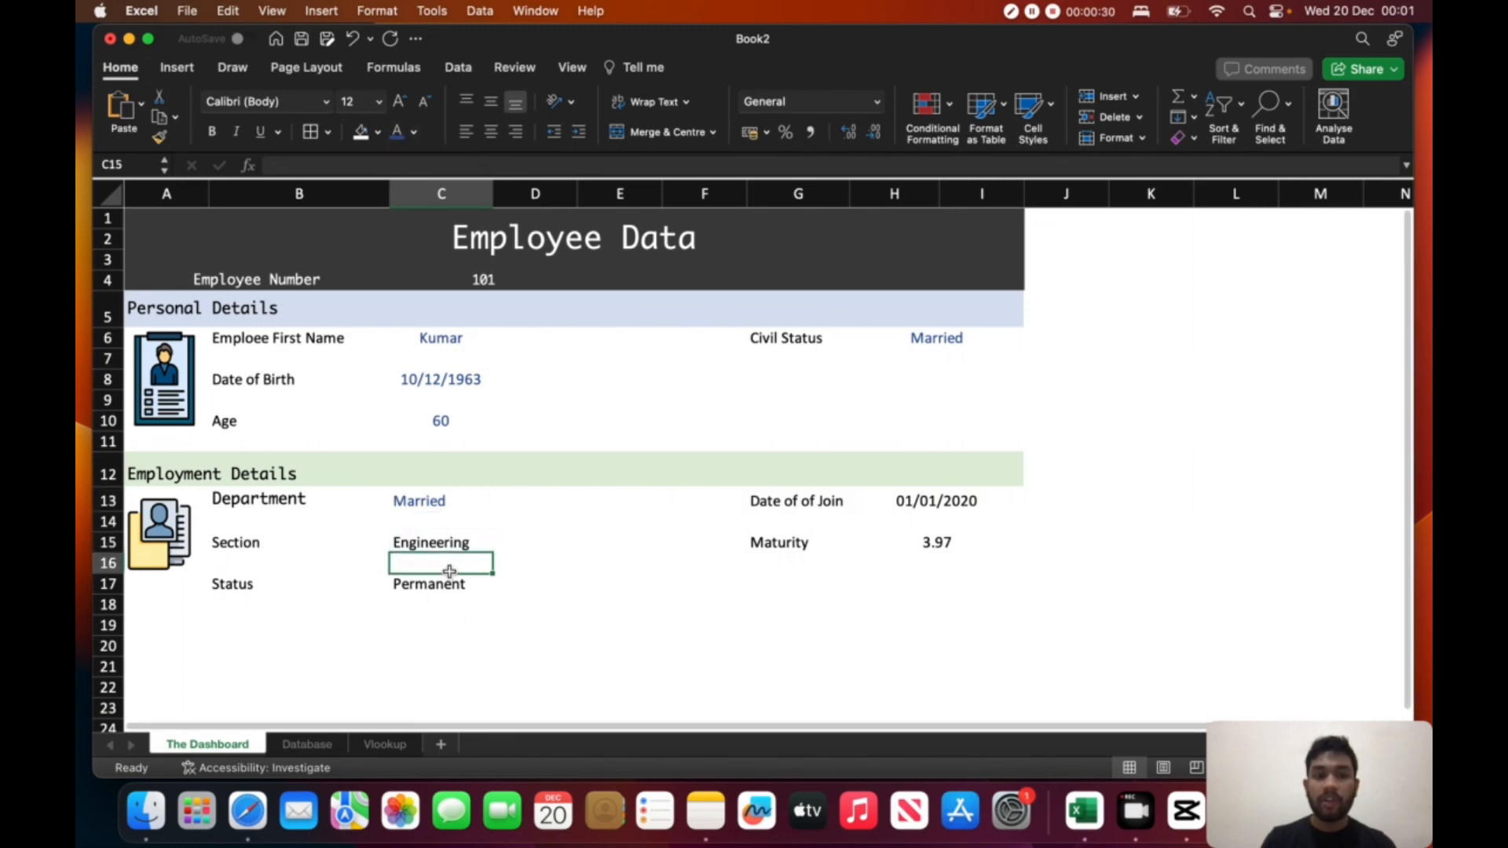
click(444, 538)
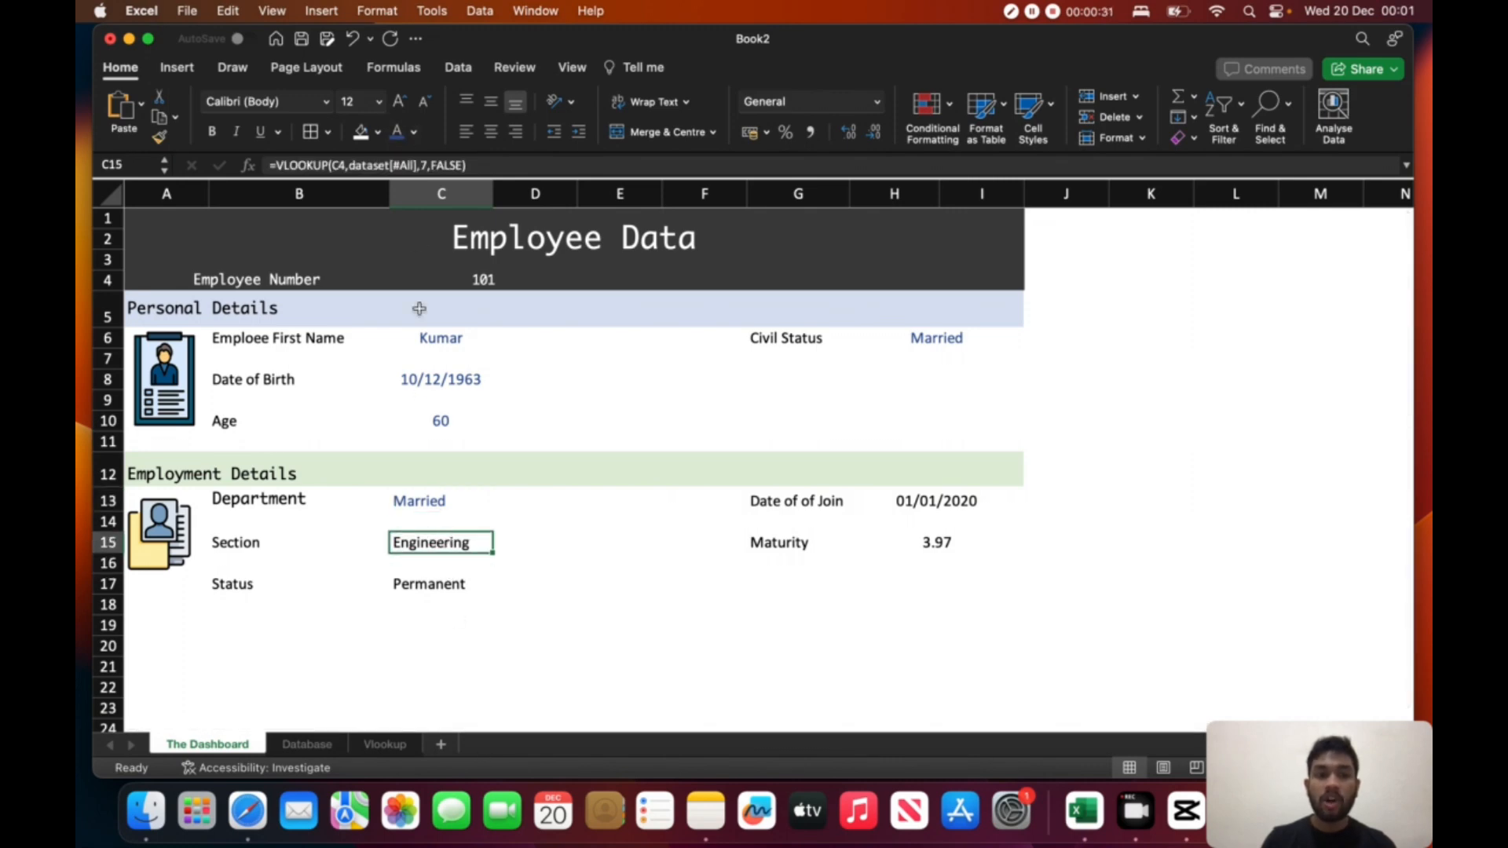
click(399, 140)
click(446, 583)
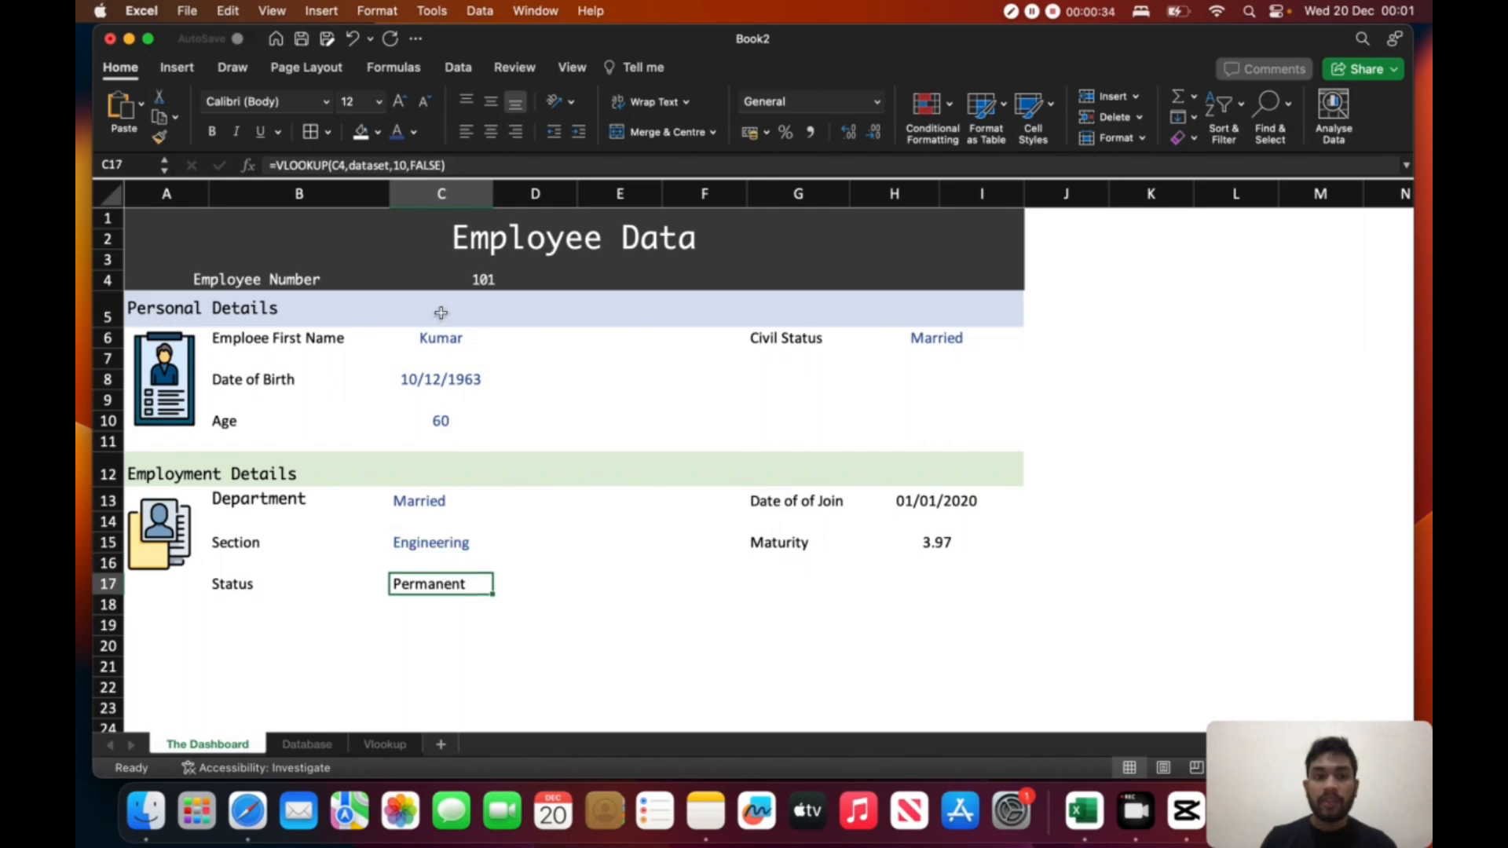
click(406, 140)
- Apply the same blue font colour to the date of joining in H13 and the Maturity value in H15
click(924, 502)
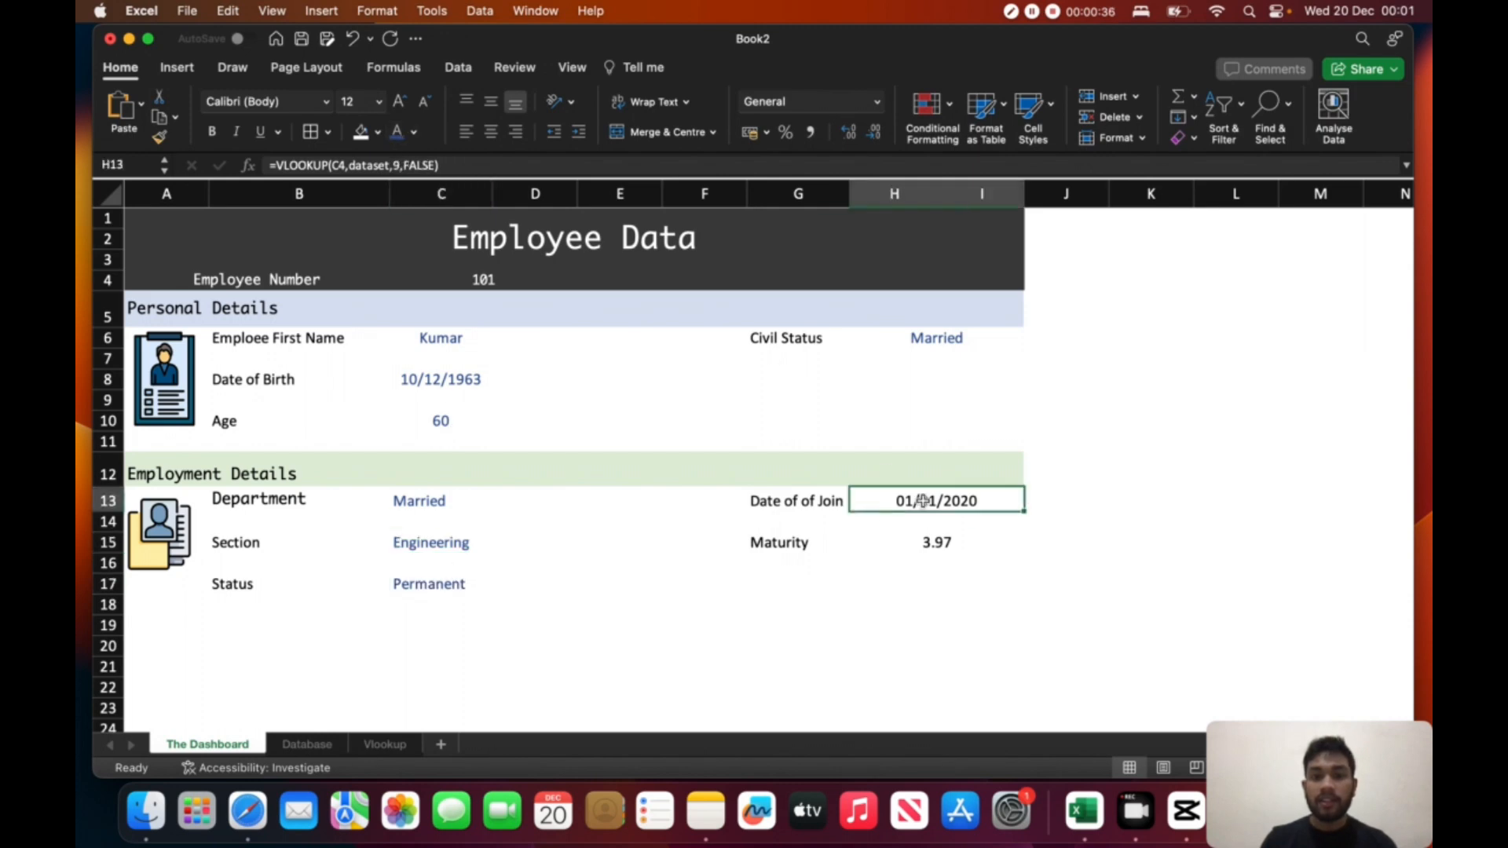
click(399, 134)
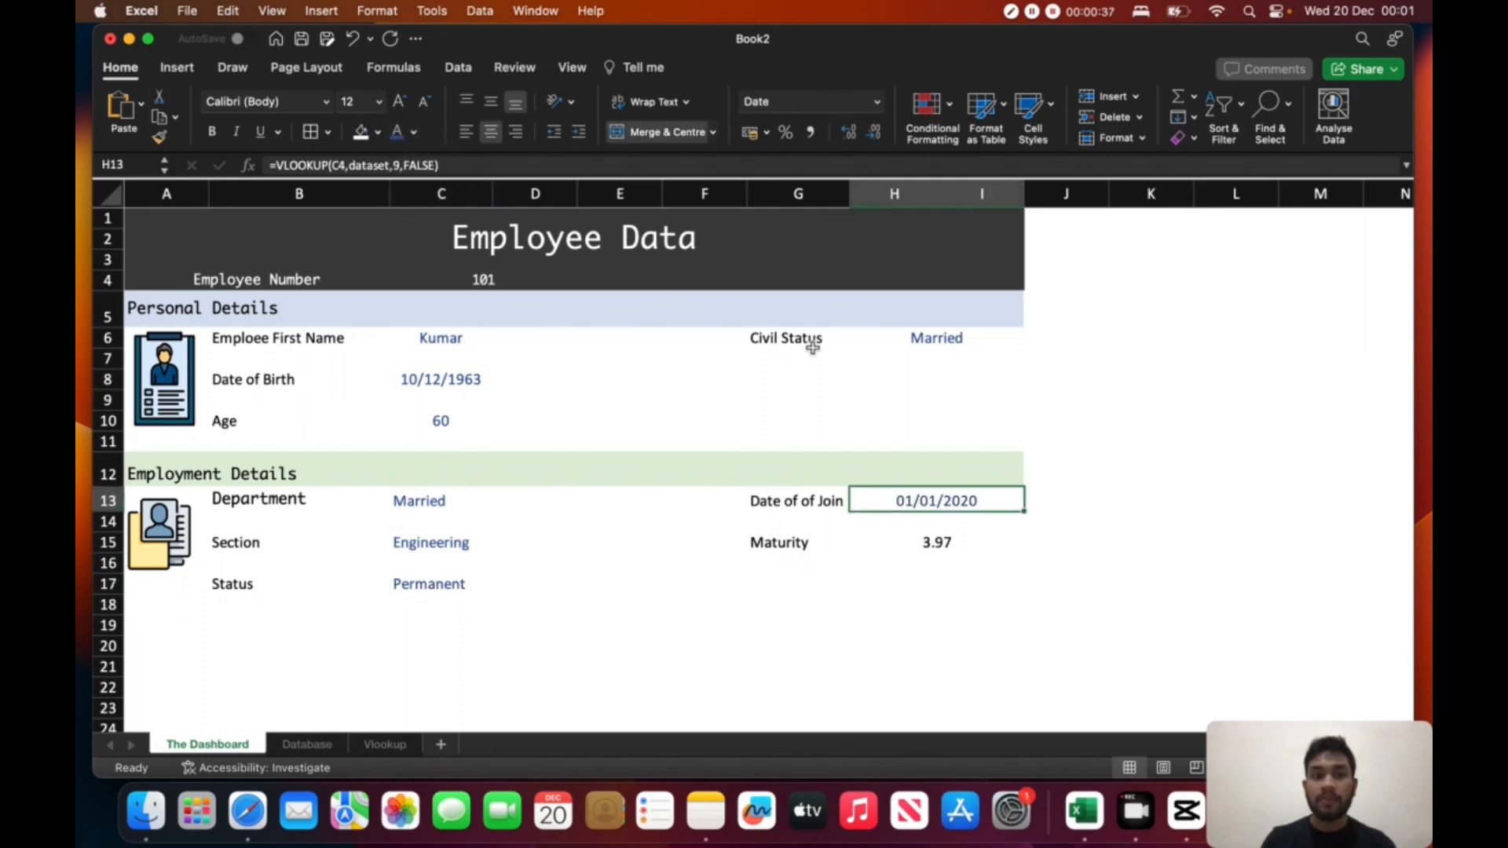
click(949, 540)
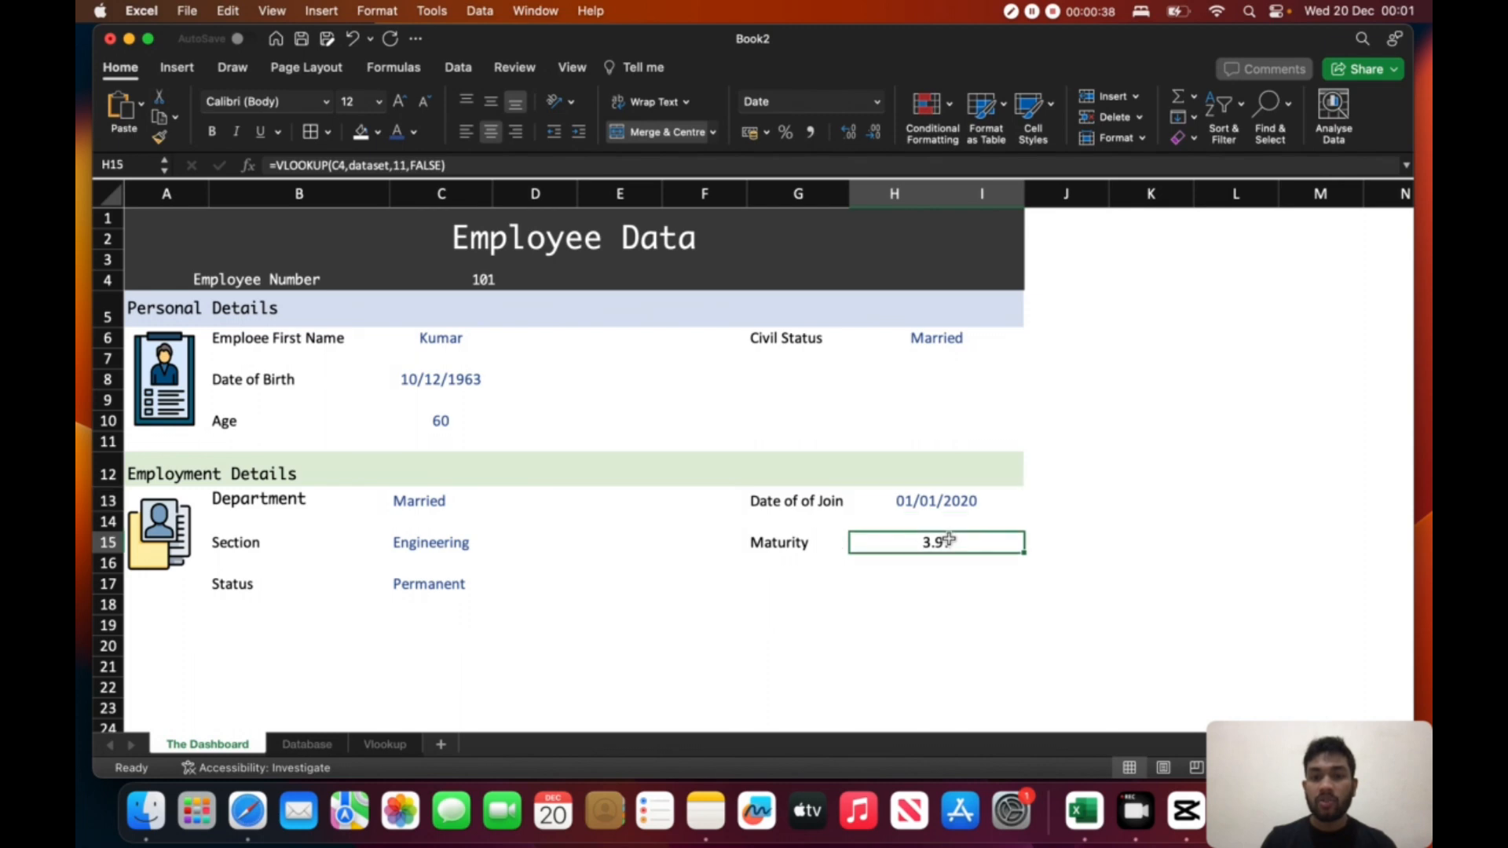
click(401, 140)
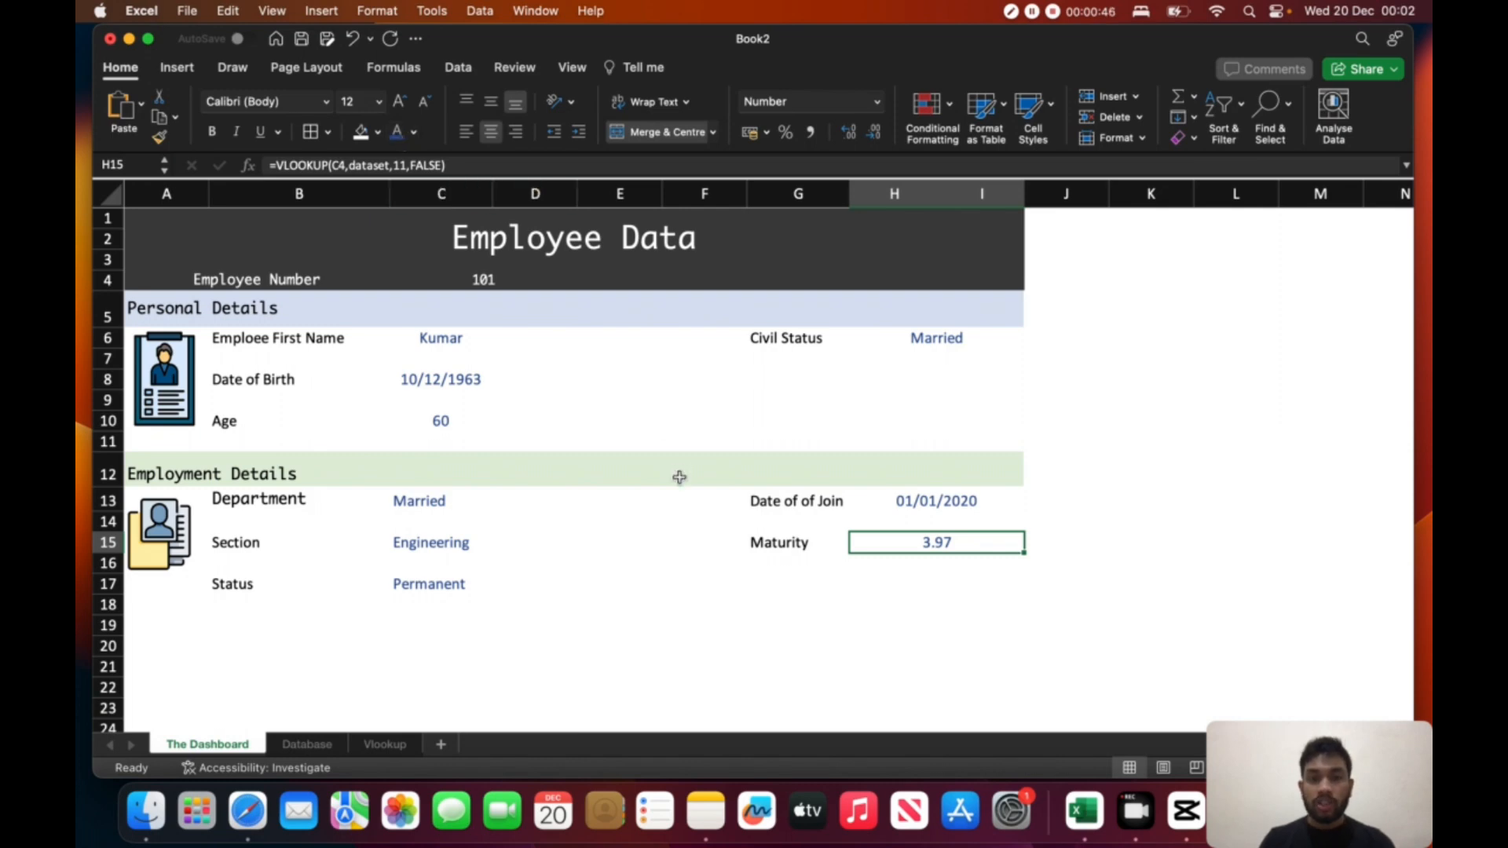
click(677, 564)
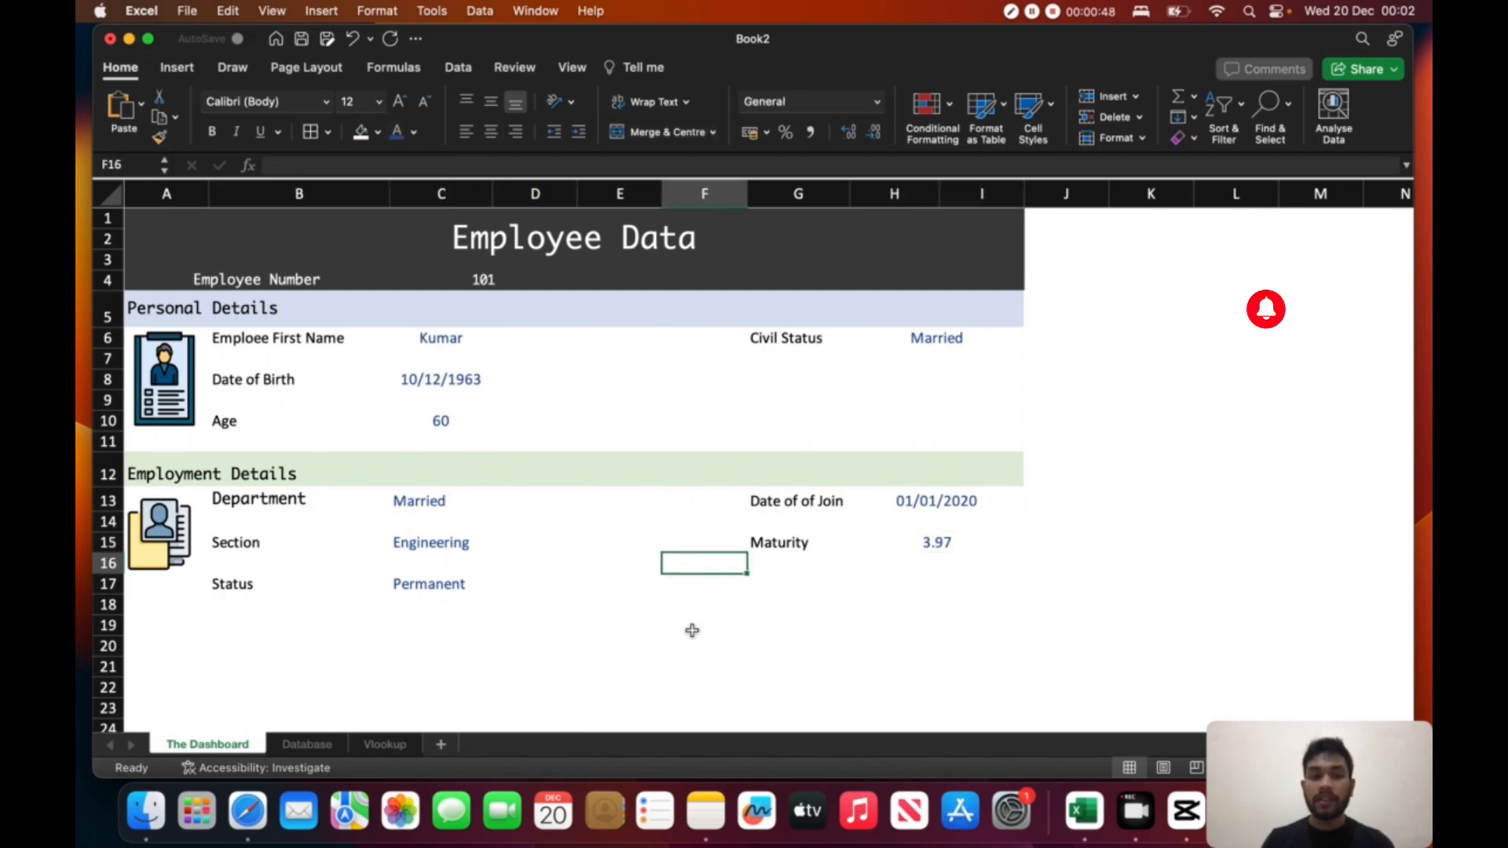